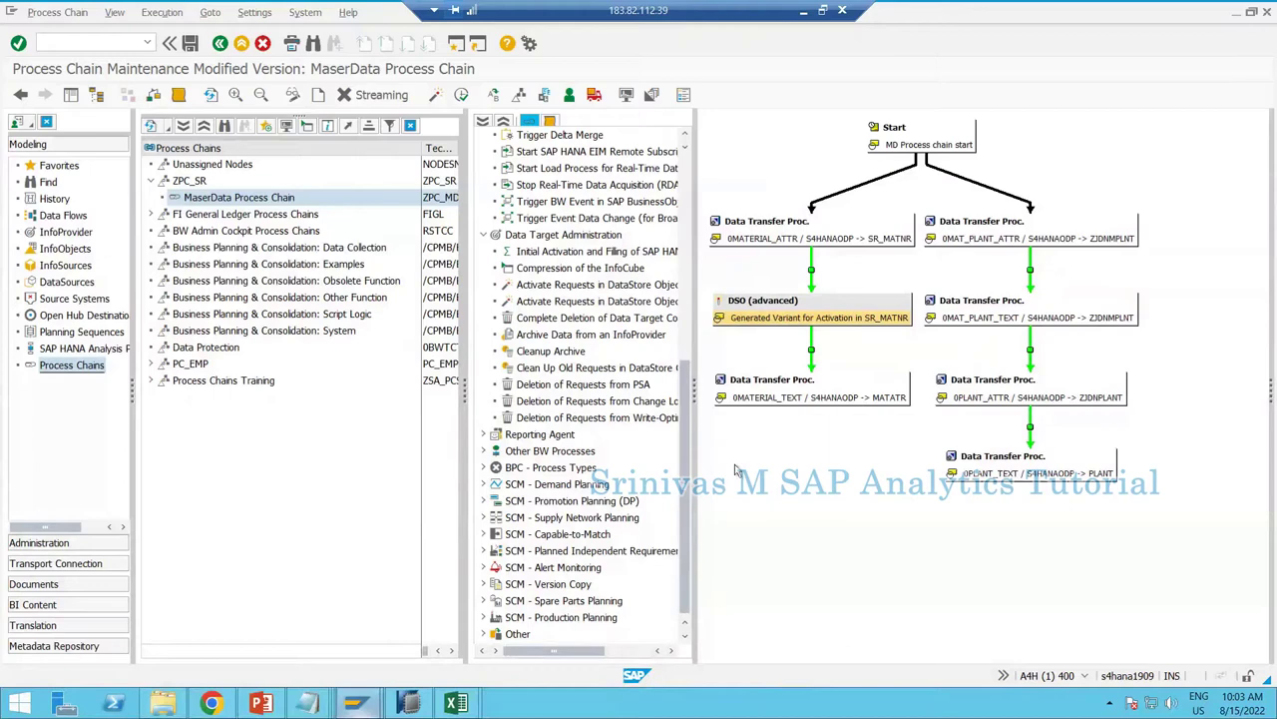
# Open the active version of MaserData Process Chain and review the scheduling conditions of its start process variant.
pyautogui.click(734, 469)
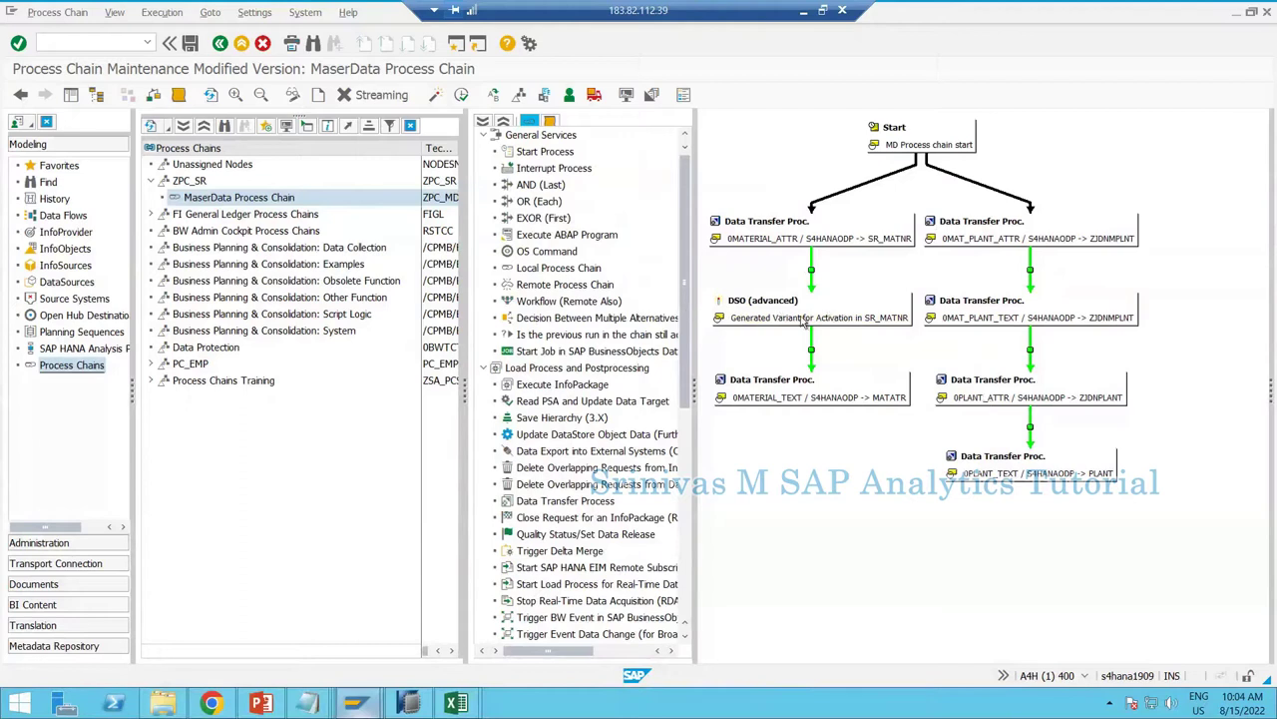
pyautogui.click(763, 317)
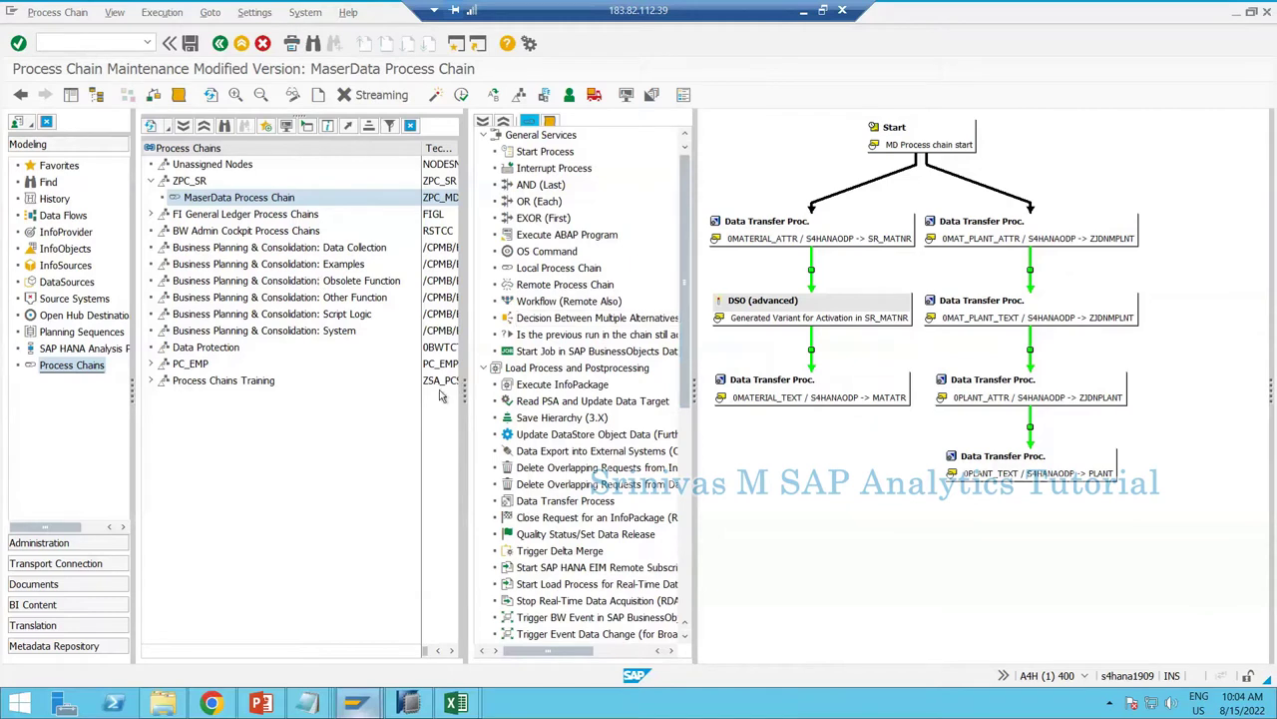
pyautogui.doubleClick(259, 200)
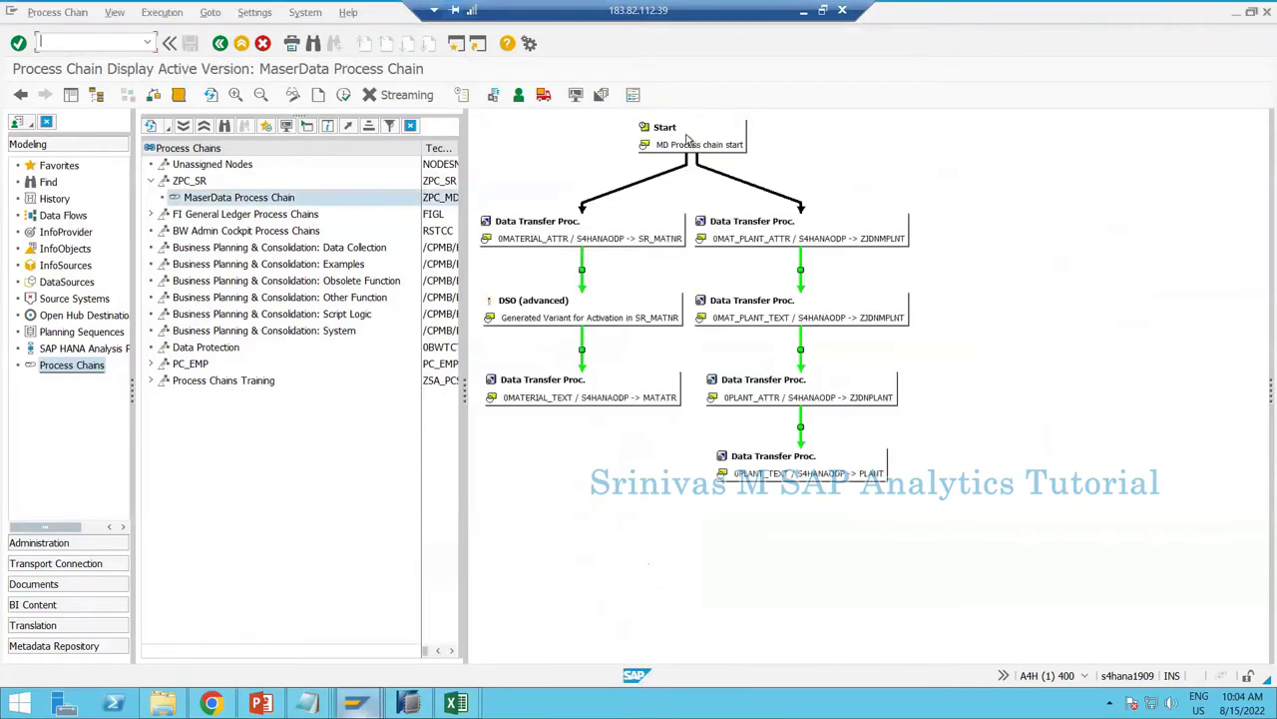
pyautogui.rightClick(686, 137)
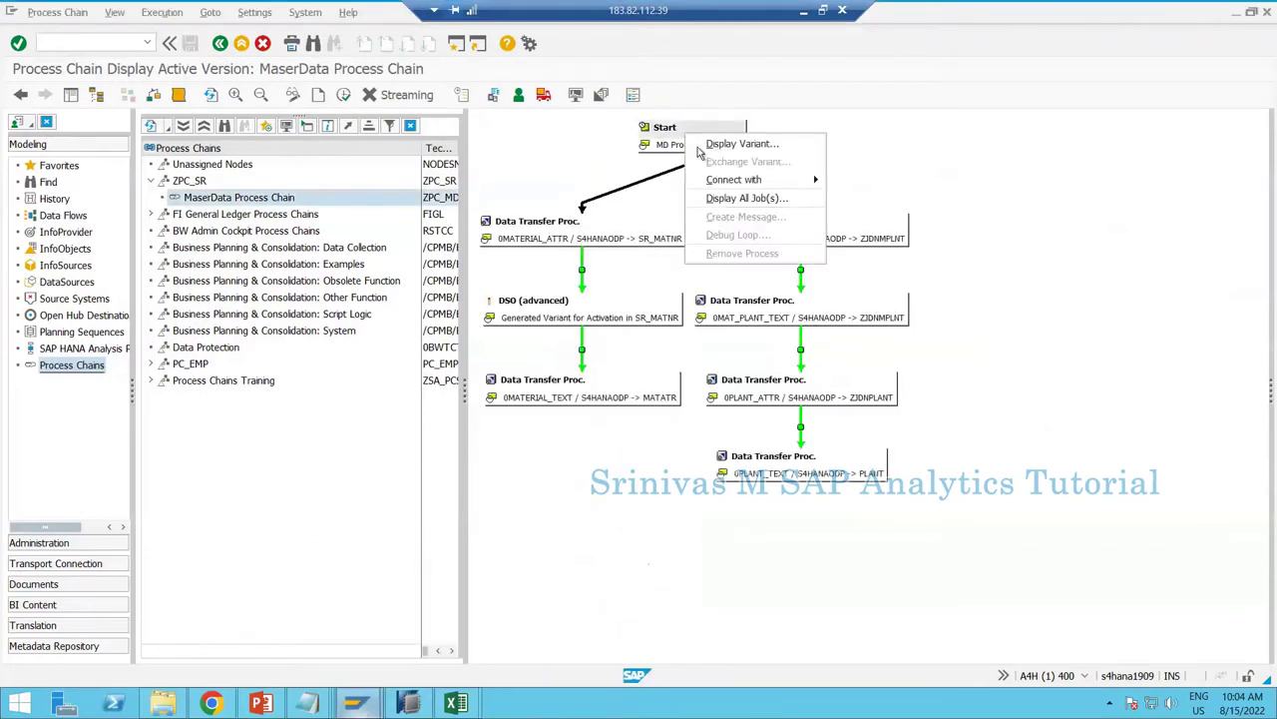
pyautogui.press('Return')
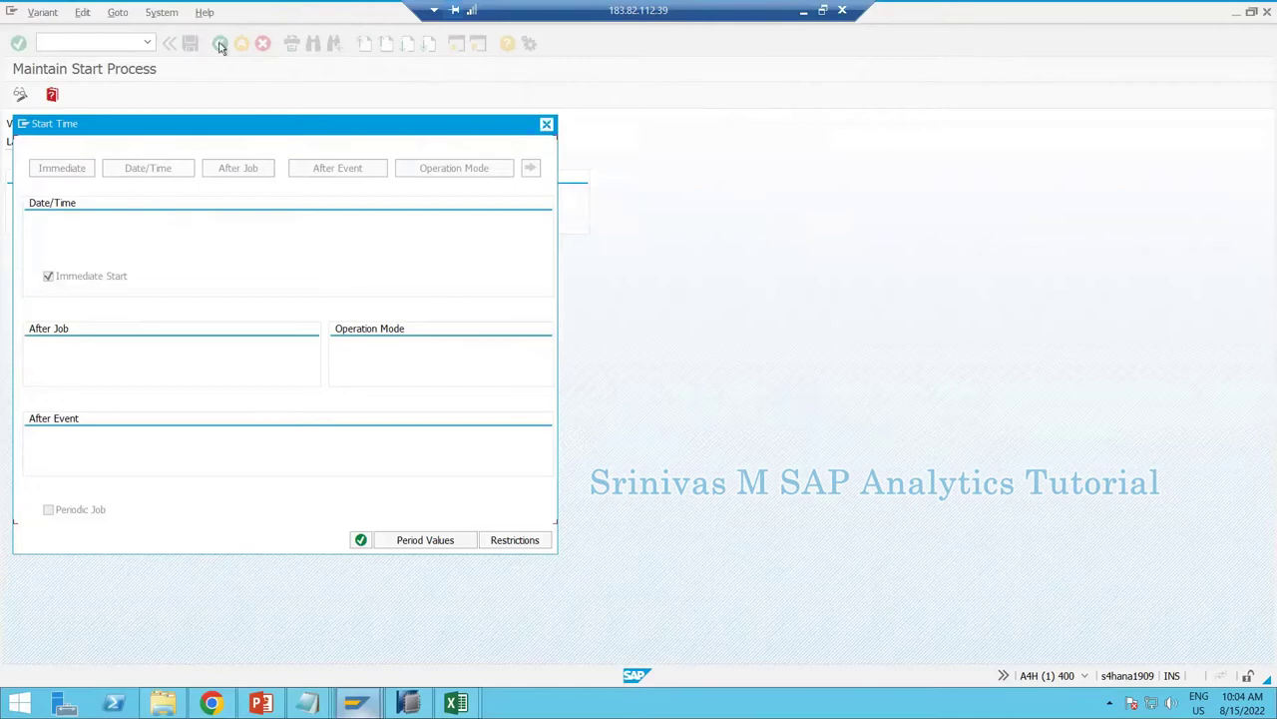
pyautogui.press('F3')
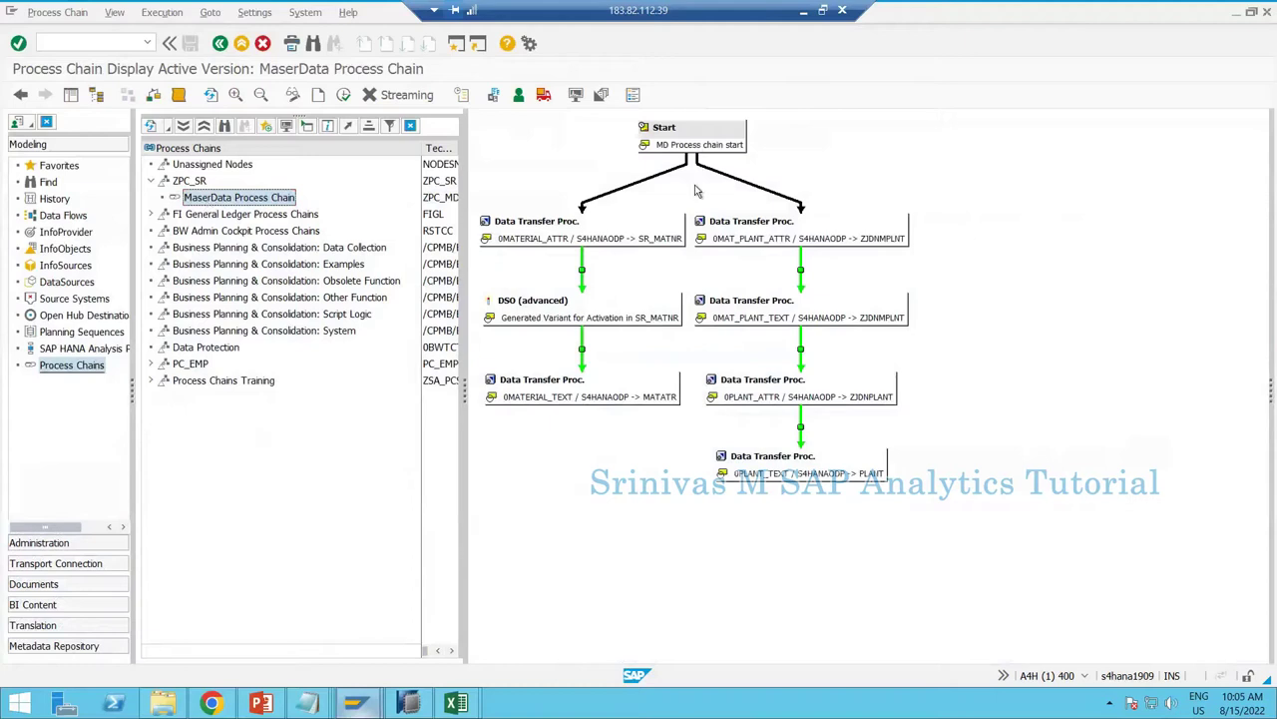
pyautogui.click(646, 186)
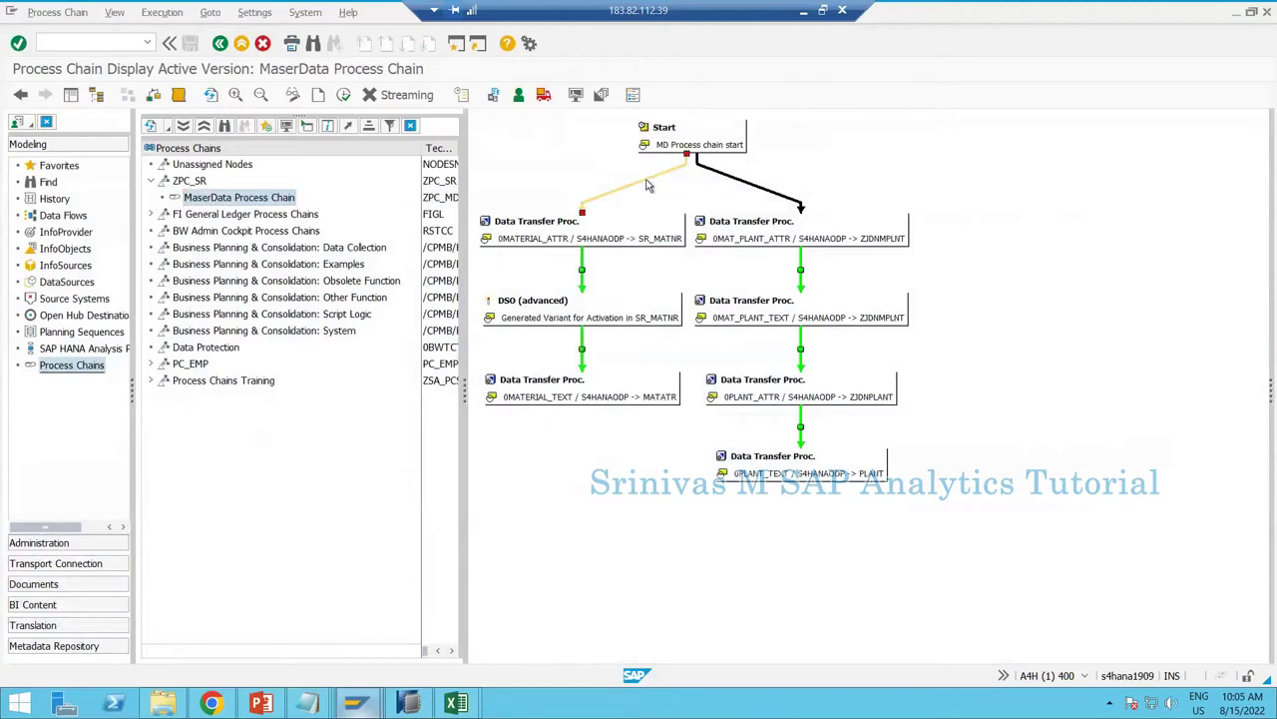
pyautogui.click(500, 124)
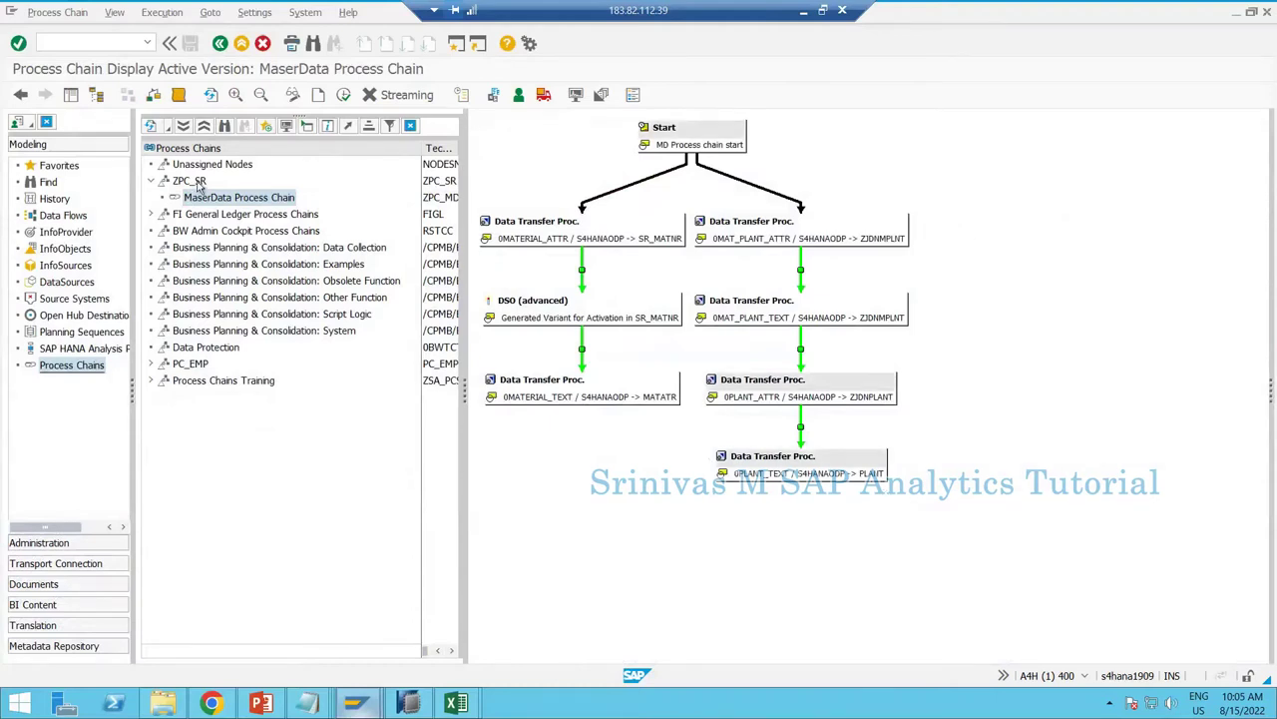
# Start a new process chain under ZPC_SR with the technical name zPC_TD_START.
pyautogui.click(198, 183)
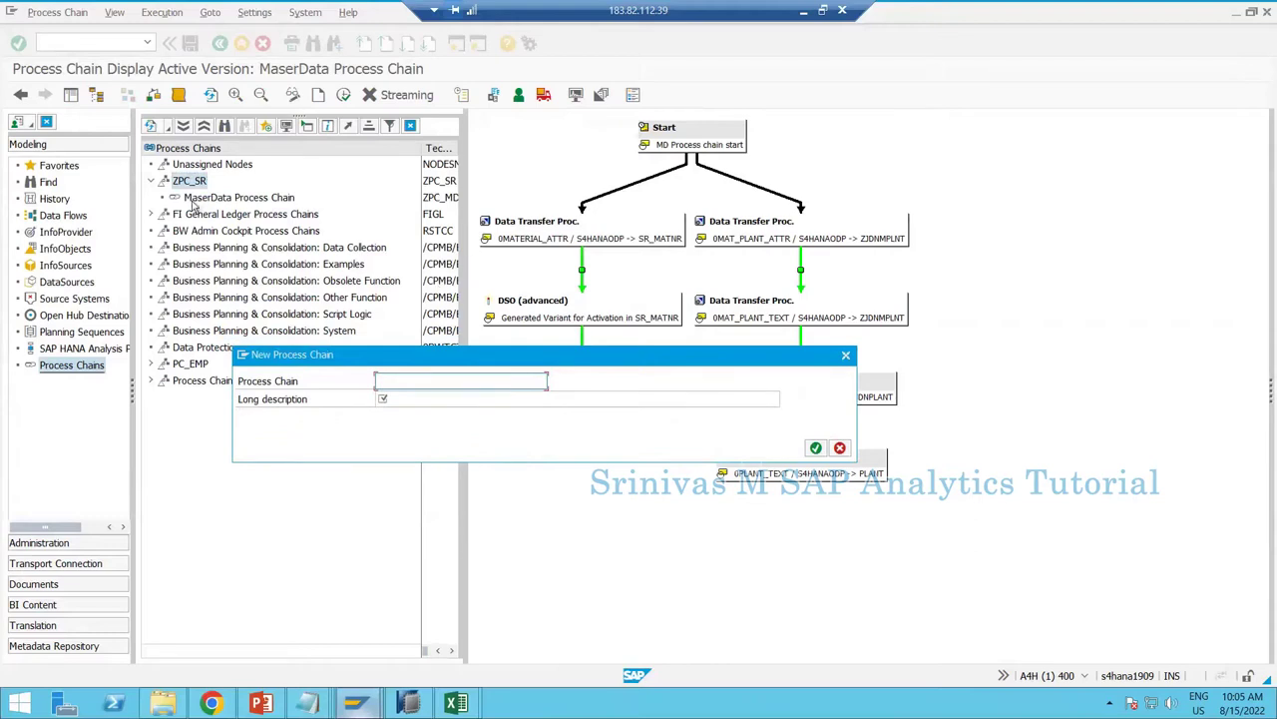
pyautogui.click(438, 383)
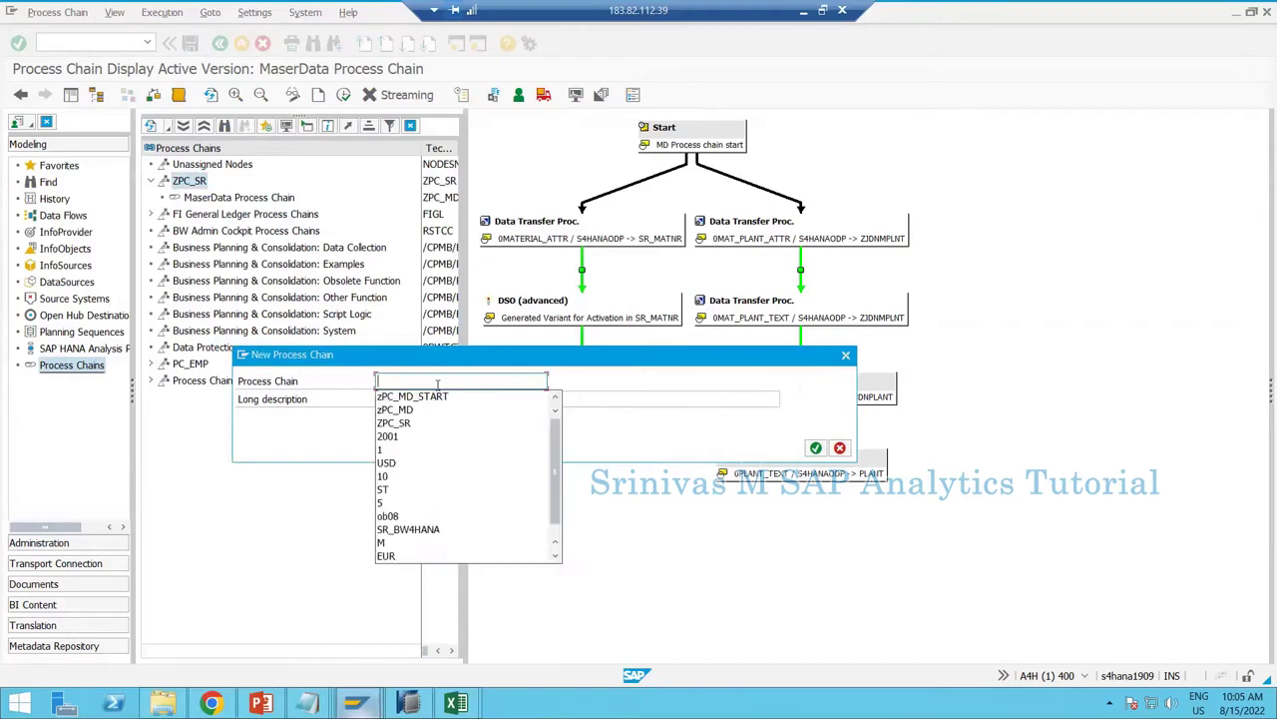
pyautogui.press('Down')
pyautogui.press('Return')
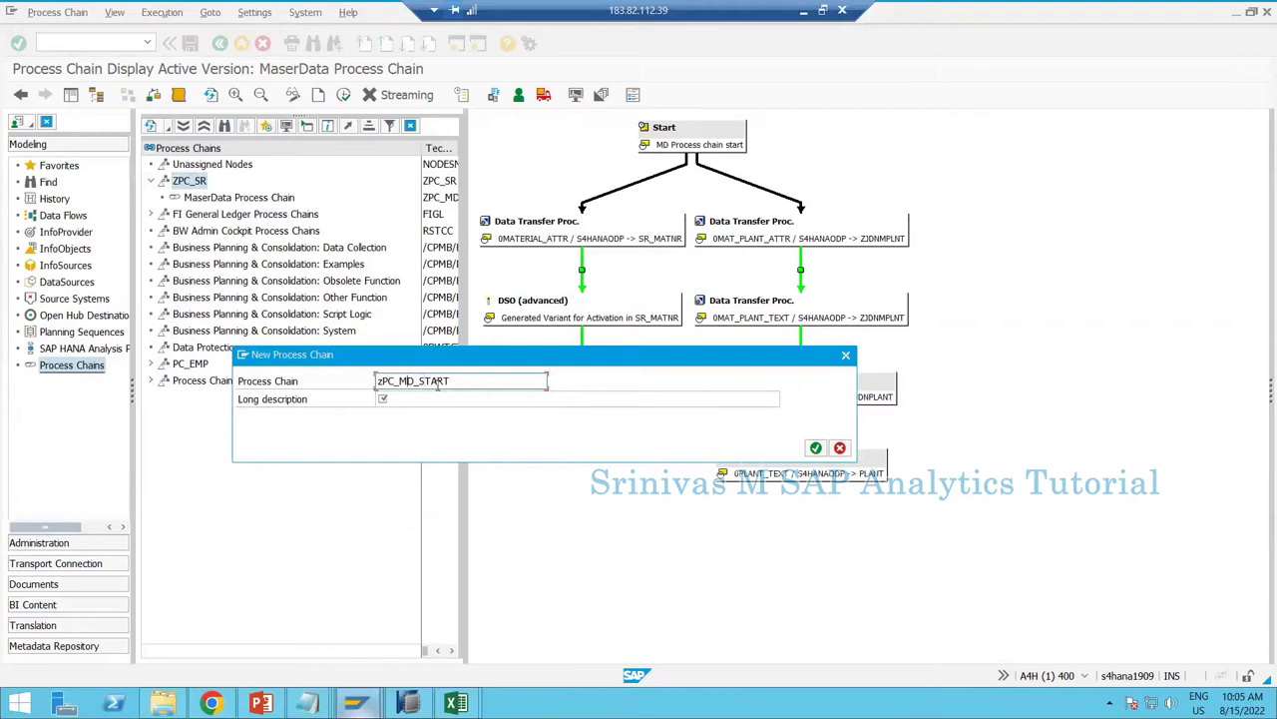
pyautogui.press('BackSpace')
pyautogui.write('T')
pyautogui.click(426, 399)
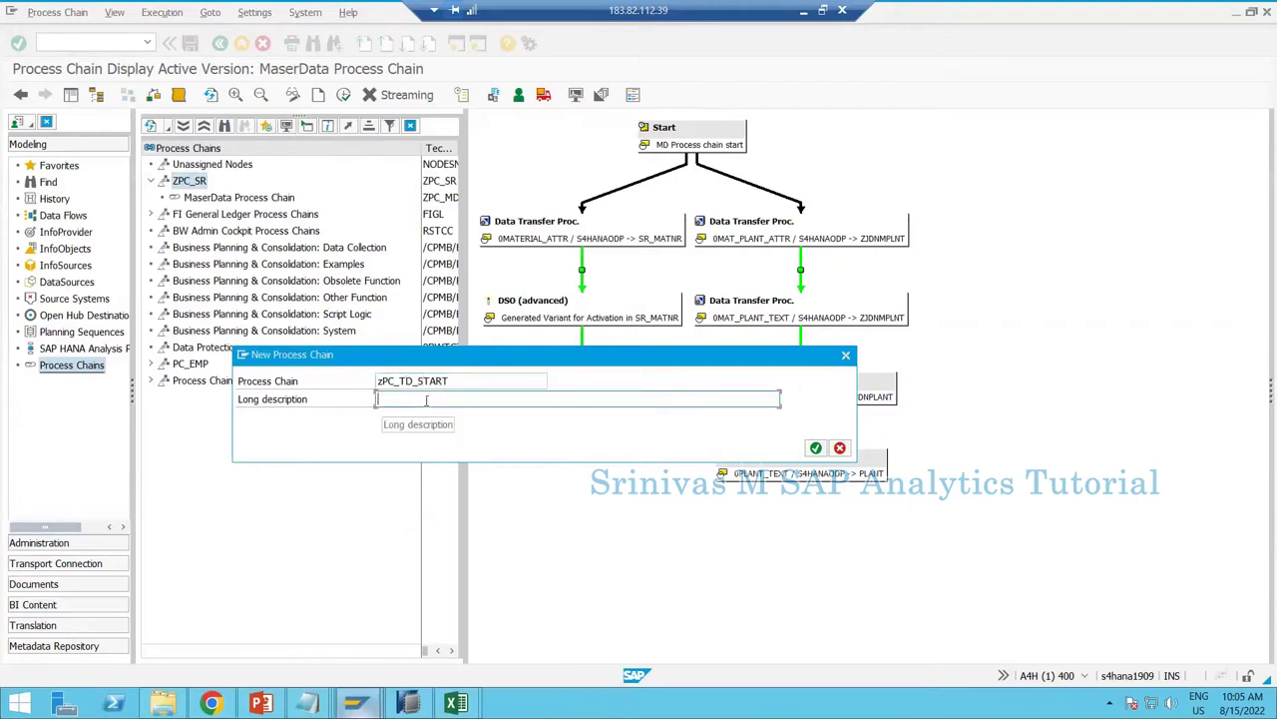
# Set the new chain's long description to "Sales Transactional Data PC" and confirm its creation.
pyautogui.write('Transa')
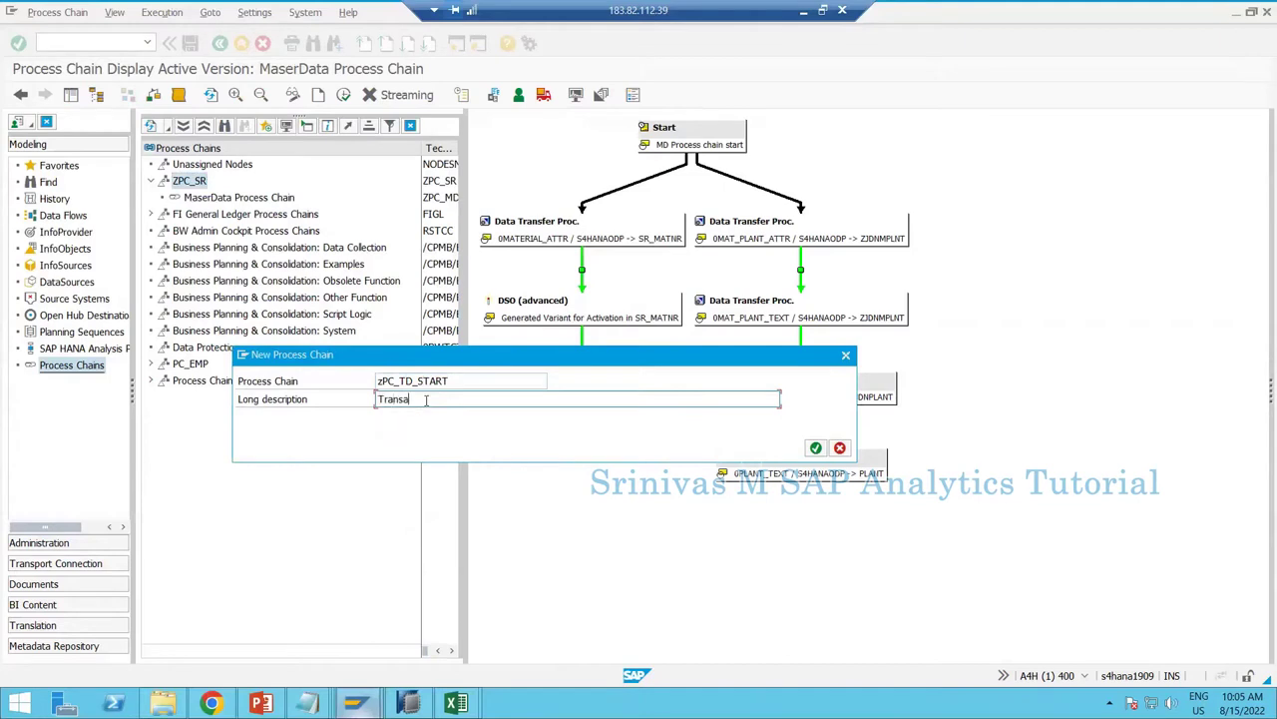
pyautogui.write('ction Dta')
pyautogui.press('BackSpace')
pyautogui.press('BackSpace')
pyautogui.write('ata PC')
pyautogui.press('Delete')
pyautogui.press('Delete')
pyautogui.press('Delete')
pyautogui.press('Delete')
pyautogui.press('Delete')
pyautogui.press('Delete')
pyautogui.press('Delete')
pyautogui.press('Delete')
pyautogui.press('Delete')
pyautogui.press('Delete')
pyautogui.press('Delete')
pyautogui.write('Sales Tranac')
pyautogui.press('BackSpace')
pyautogui.press('BackSpace')
pyautogui.write('sactional')
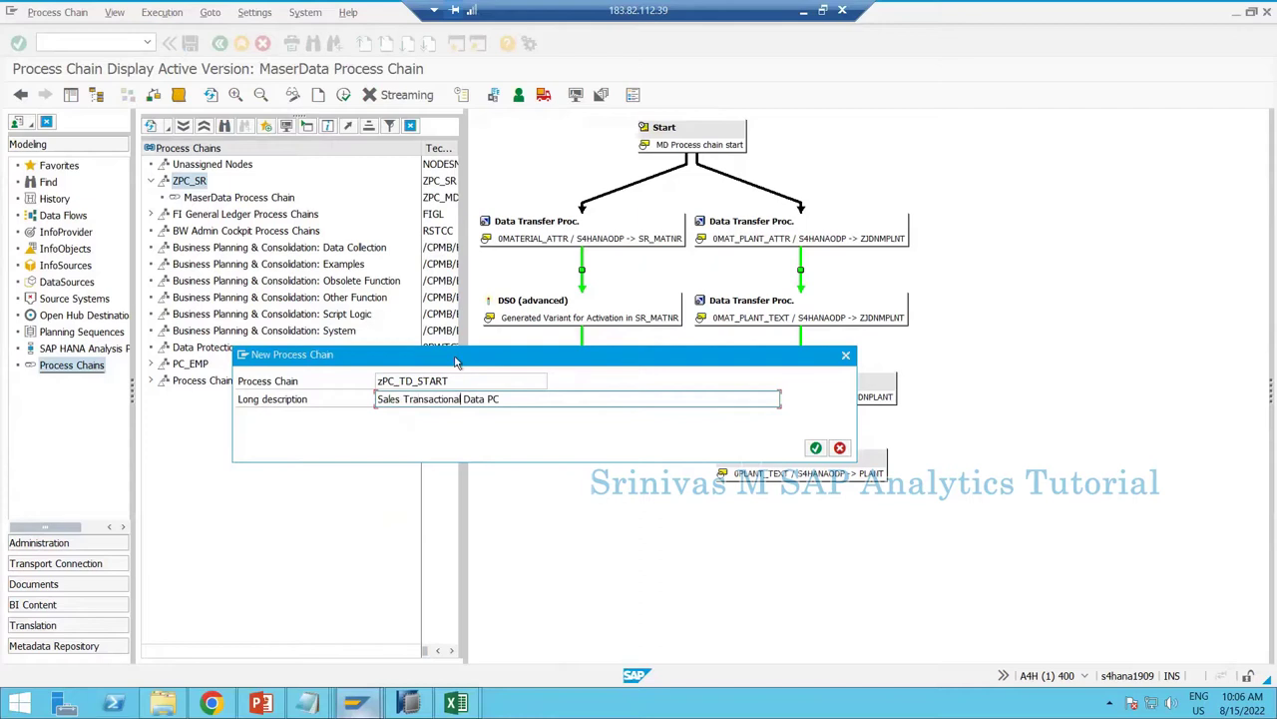
pyautogui.moveTo(539, 354); pyautogui.dragTo(549, 365)
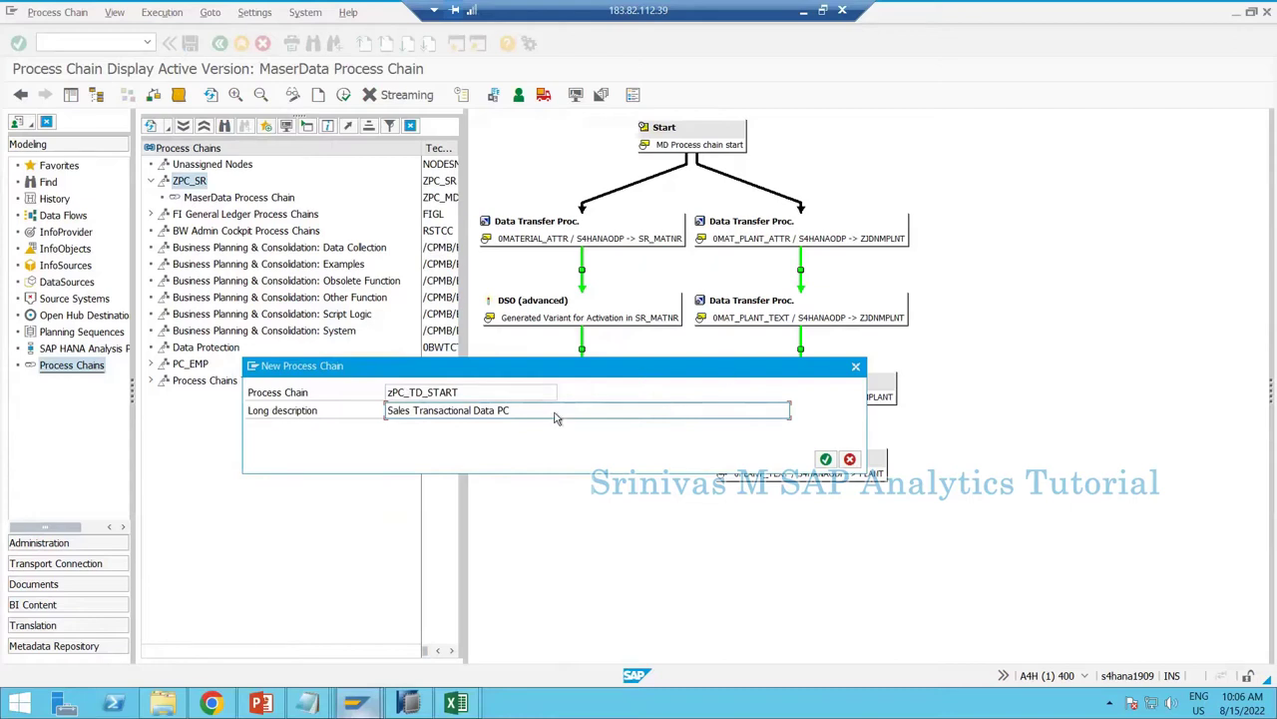
pyautogui.click(826, 460)
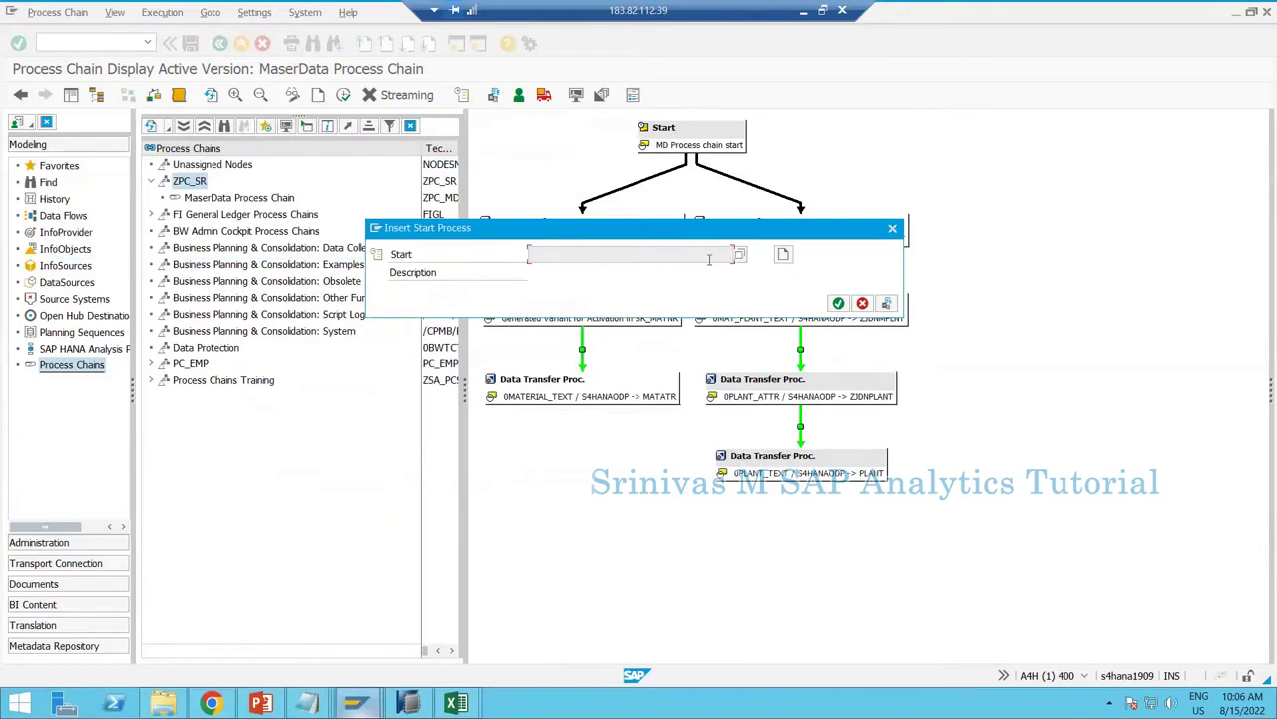
# Create a start process variant named zPC_TD_START_START with the long description ZPC_TD_START_START.
pyautogui.click(785, 256)
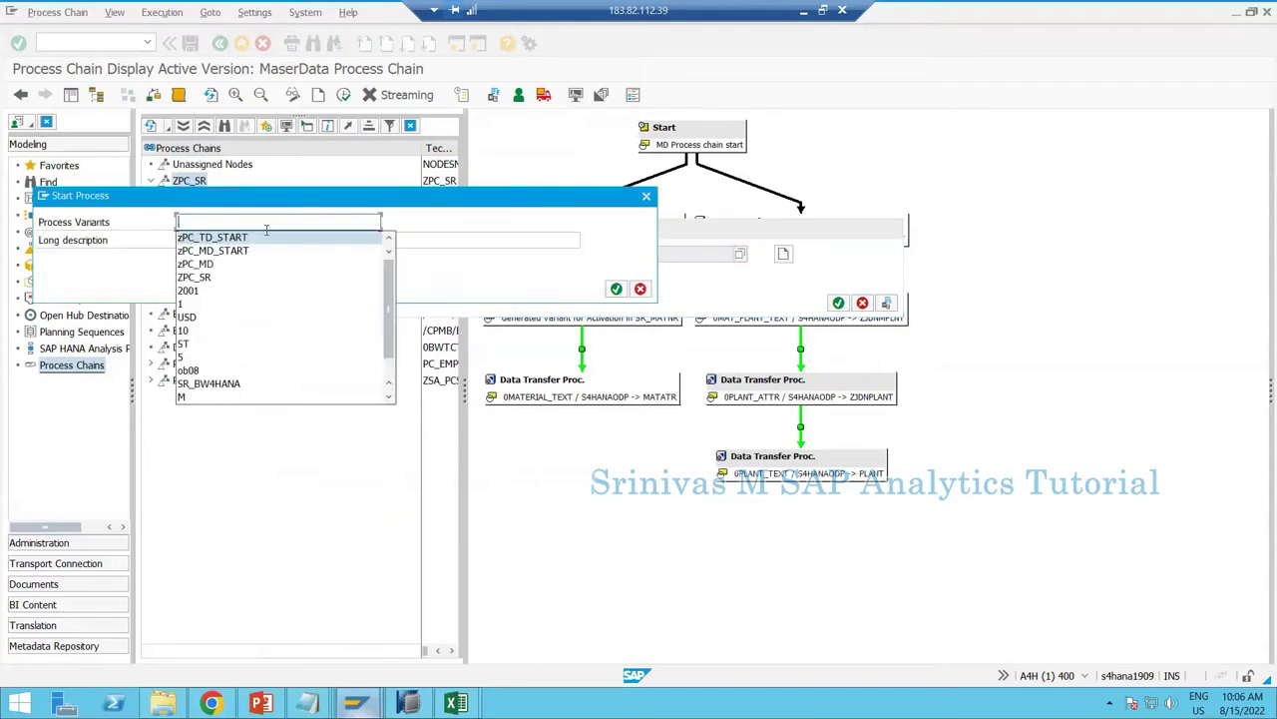
pyautogui.click(266, 230)
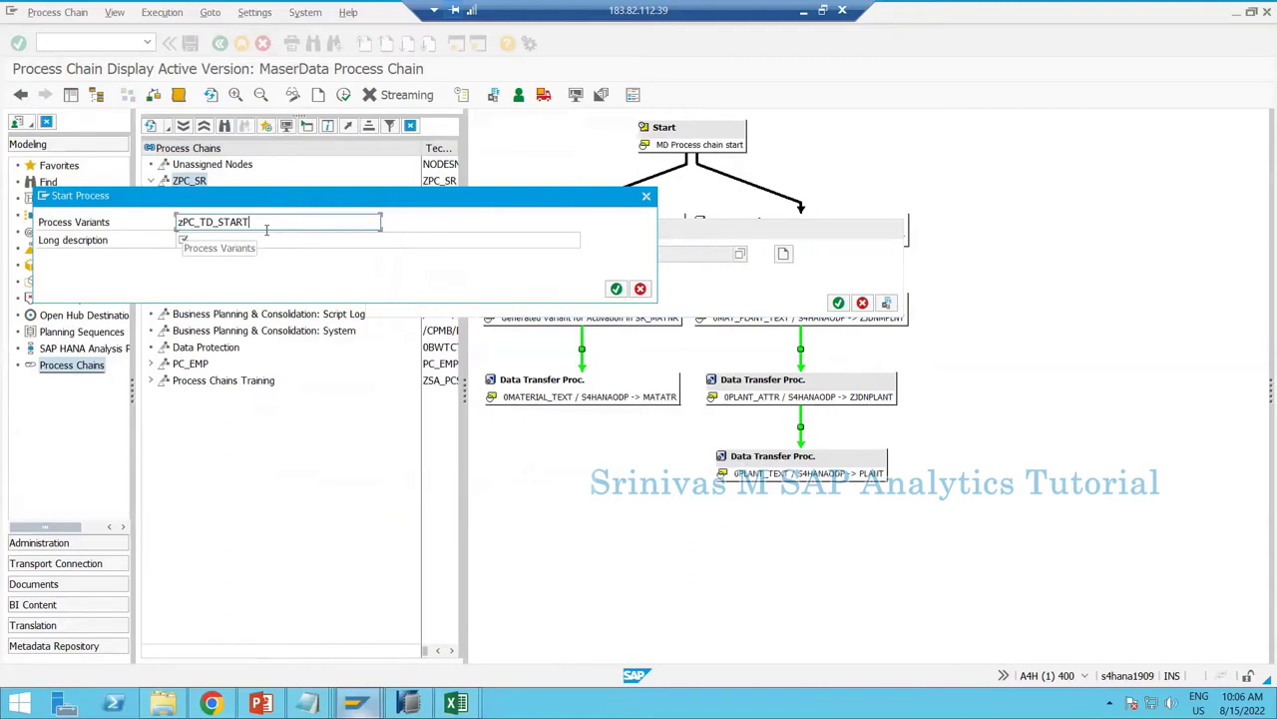
pyautogui.write('_START')
pyautogui.press('Tab')
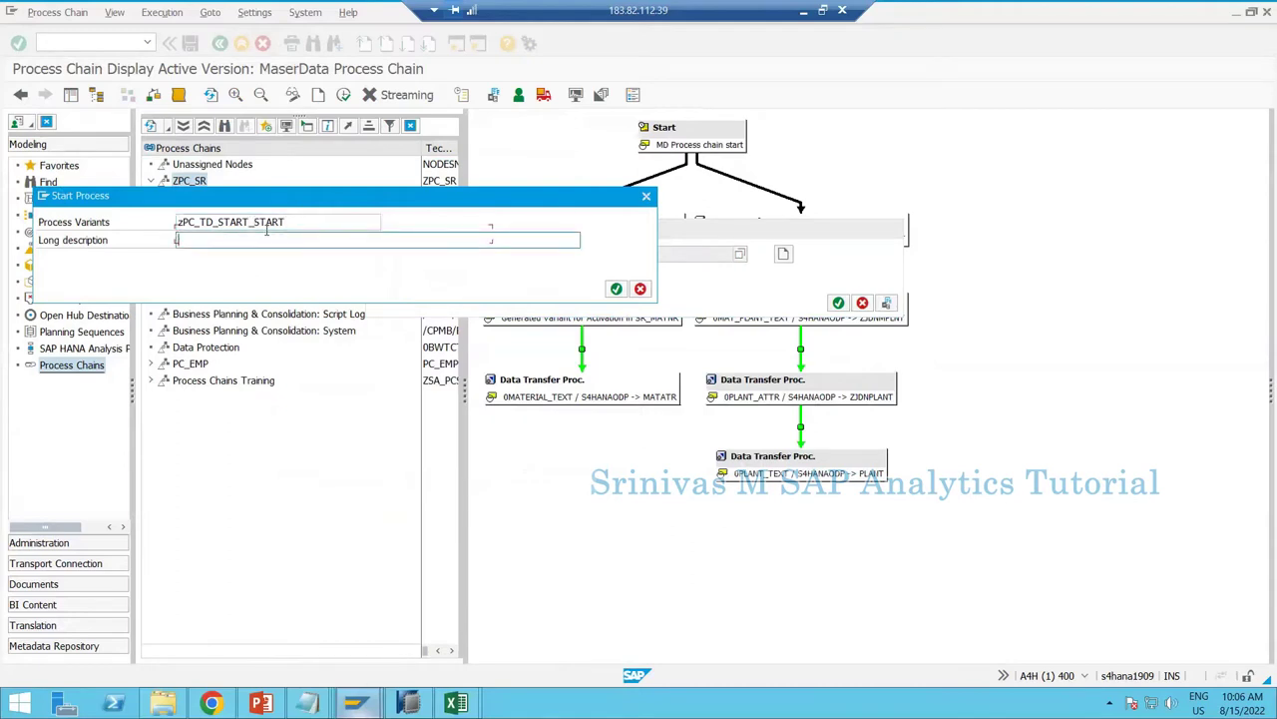
pyautogui.hotkey('shift', 'Tab')
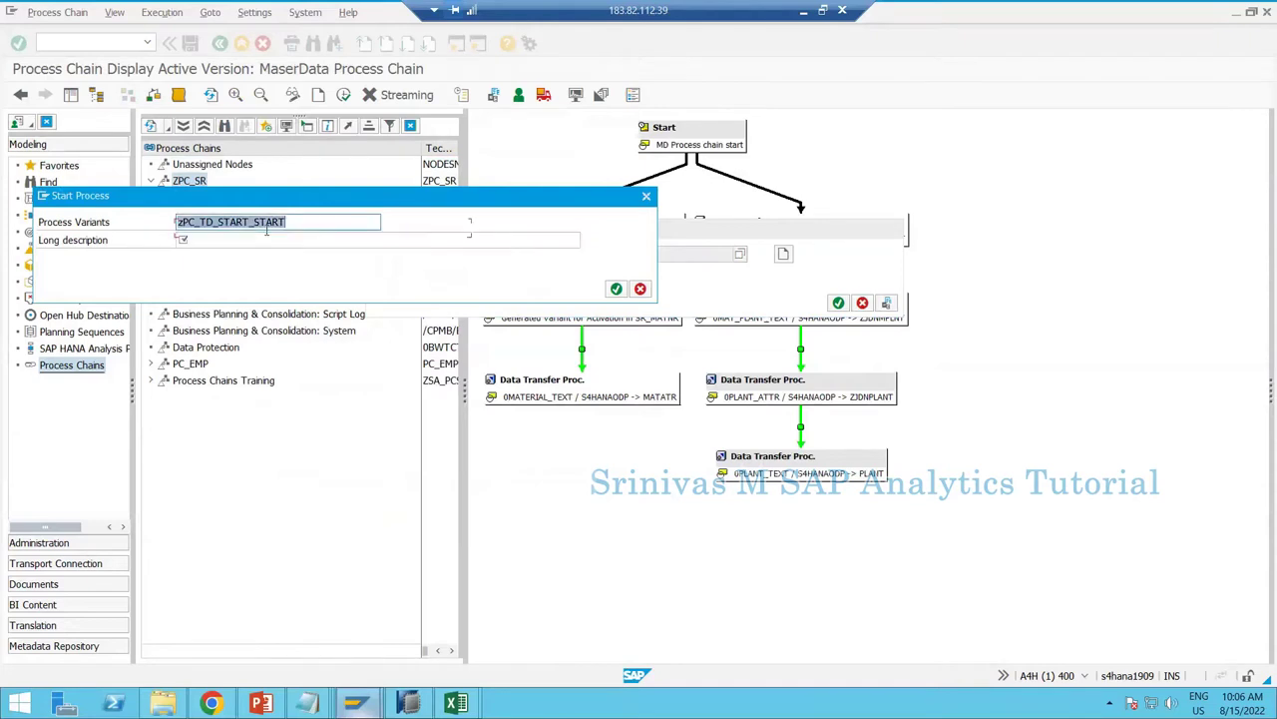
pyautogui.write('zPC_TD_START_START')
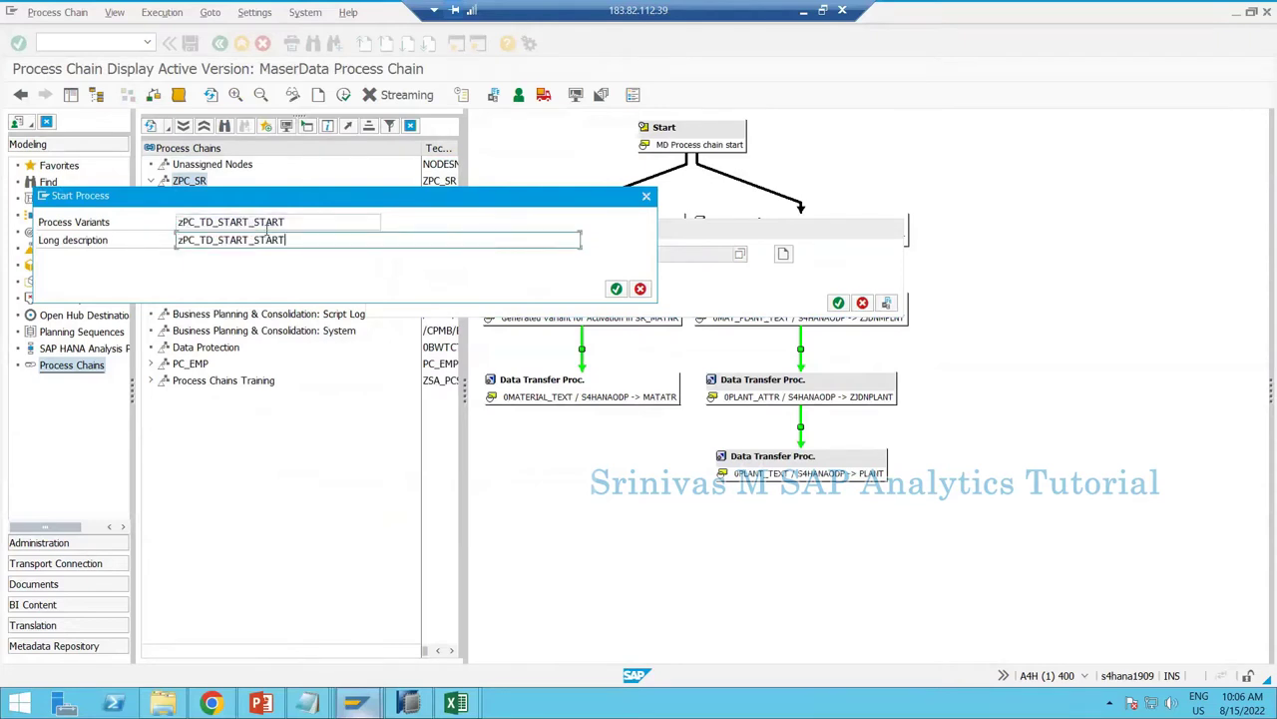
pyautogui.press('Home')
pyautogui.press('Delete')
pyautogui.write('Z')
pyautogui.press('Return')
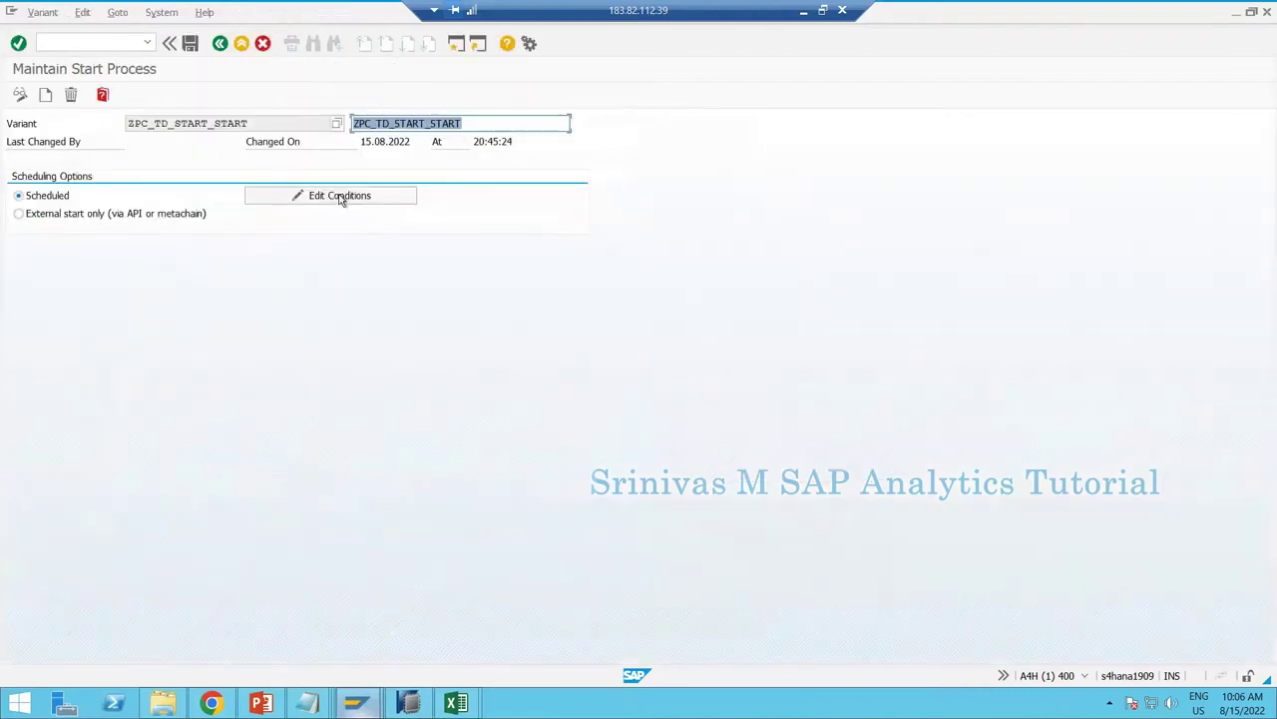
# Schedule the start variant for immediate start, save it, and insert it into the Sales Transactional Data chain.
pyautogui.press('Return')
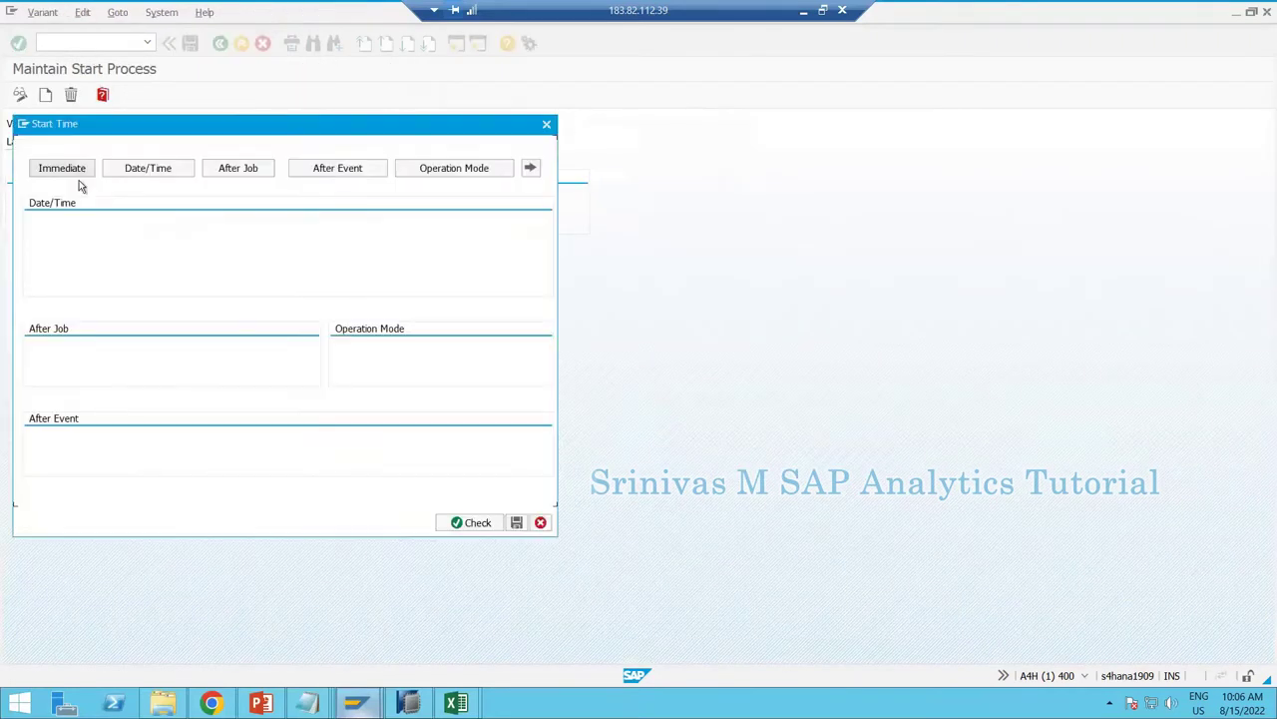
pyautogui.click(71, 171)
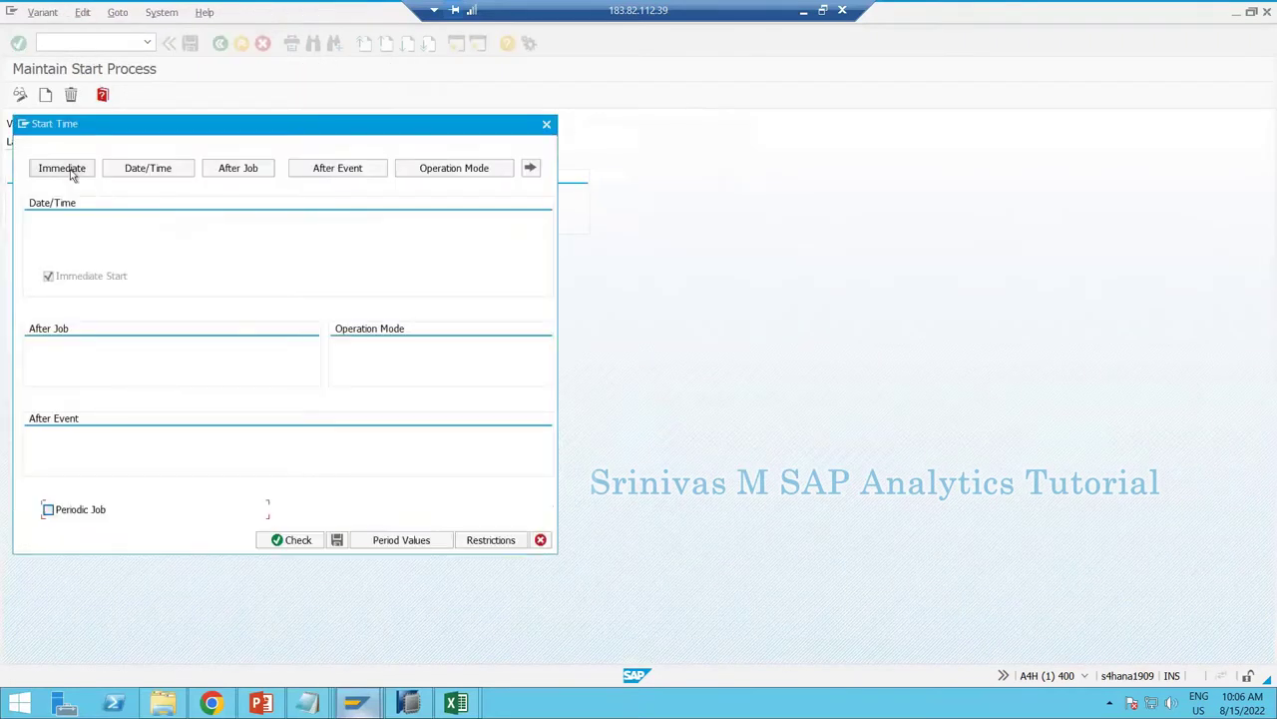
pyautogui.click(310, 541)
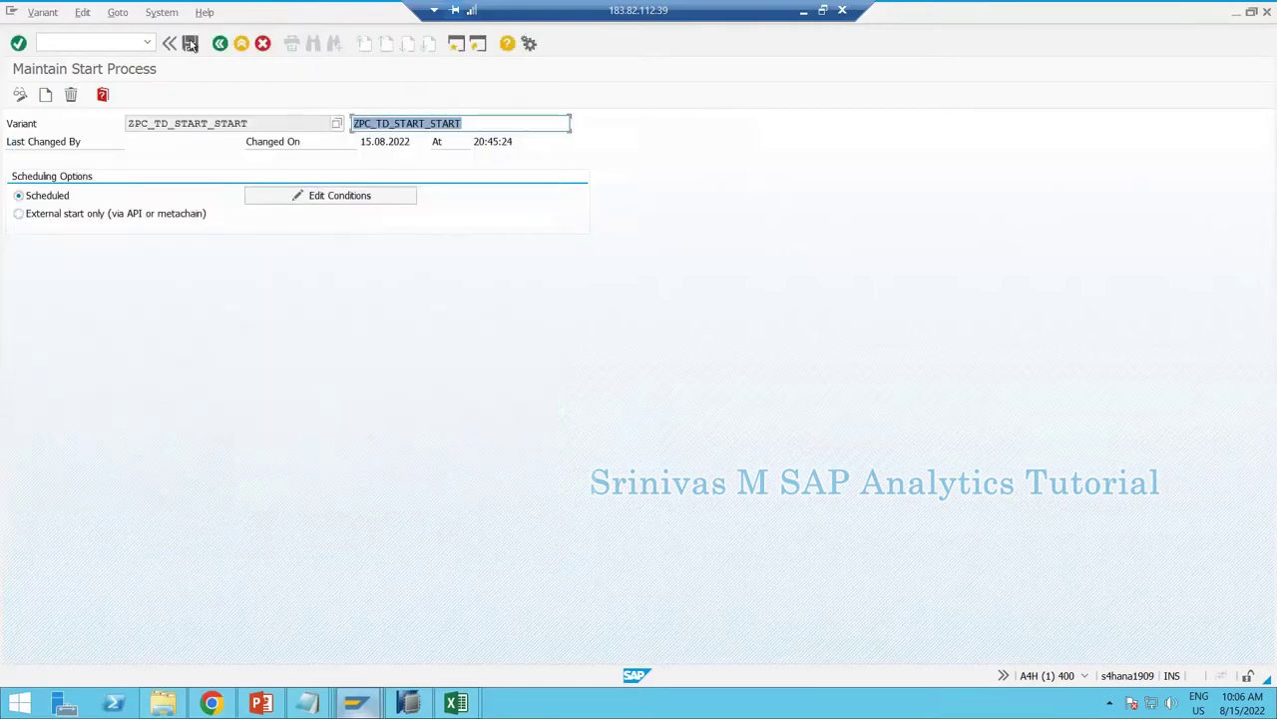
pyautogui.click(219, 44)
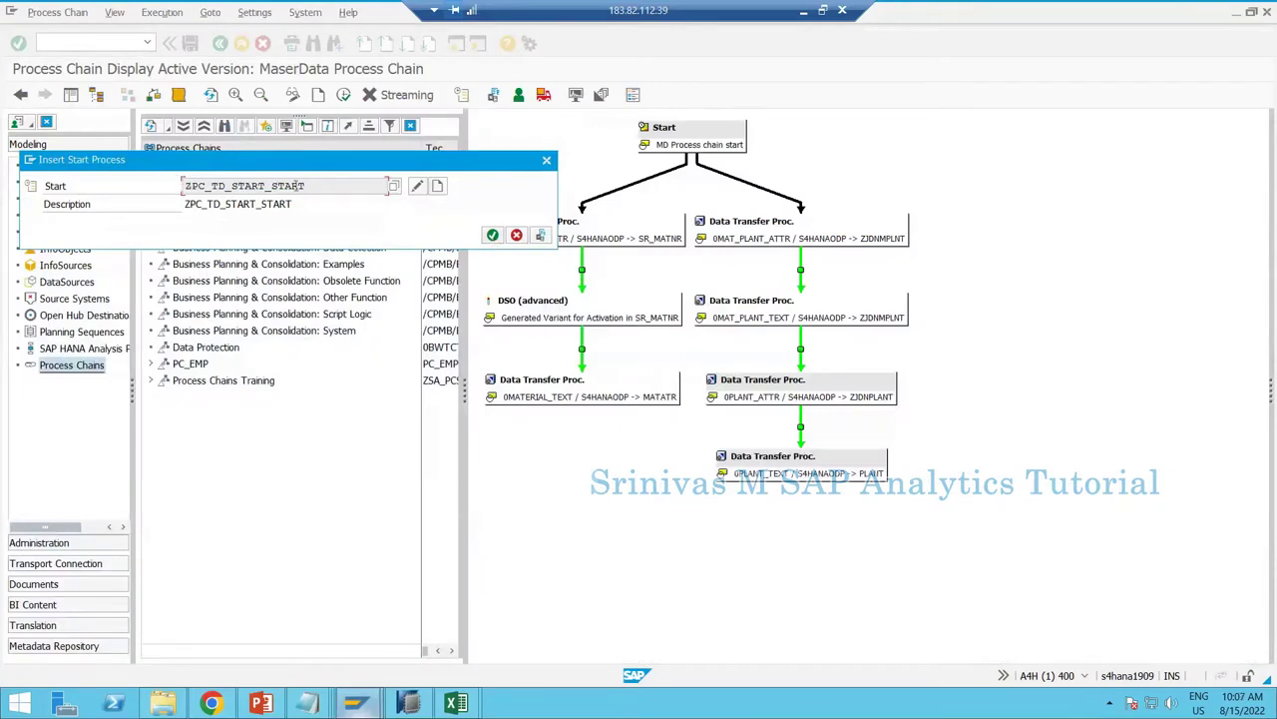
pyautogui.click(490, 238)
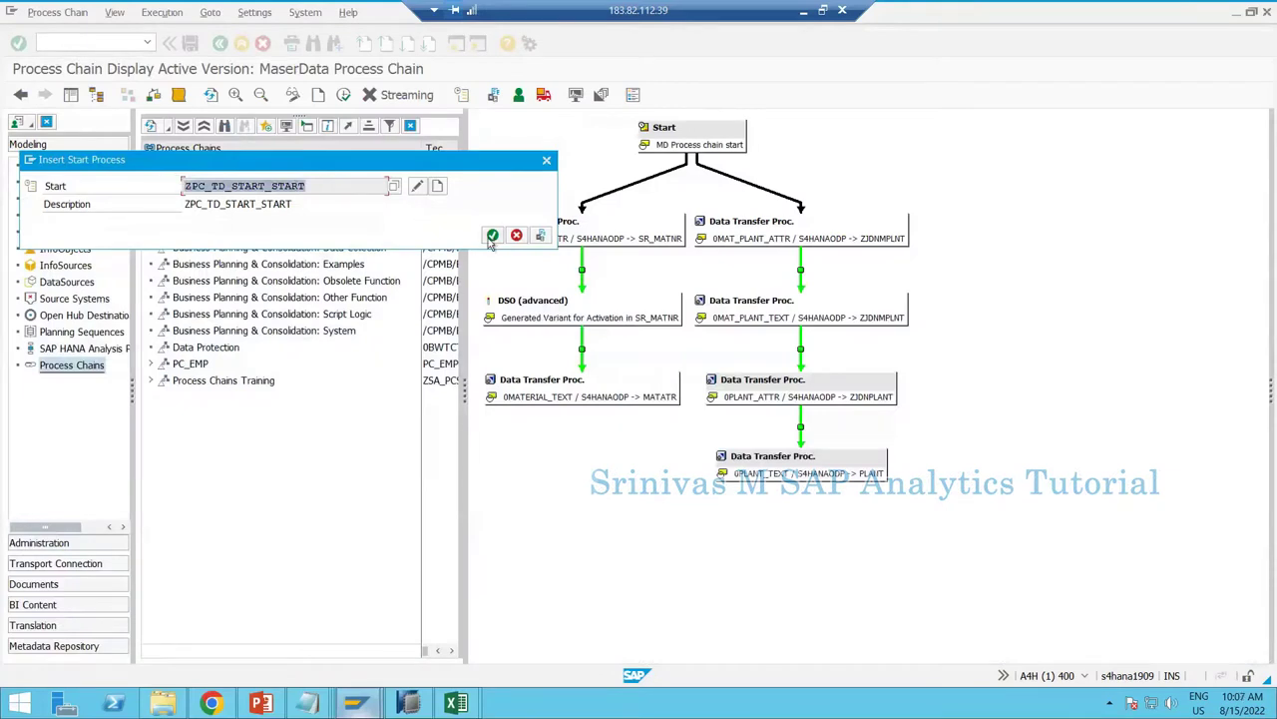
pyautogui.click(492, 236)
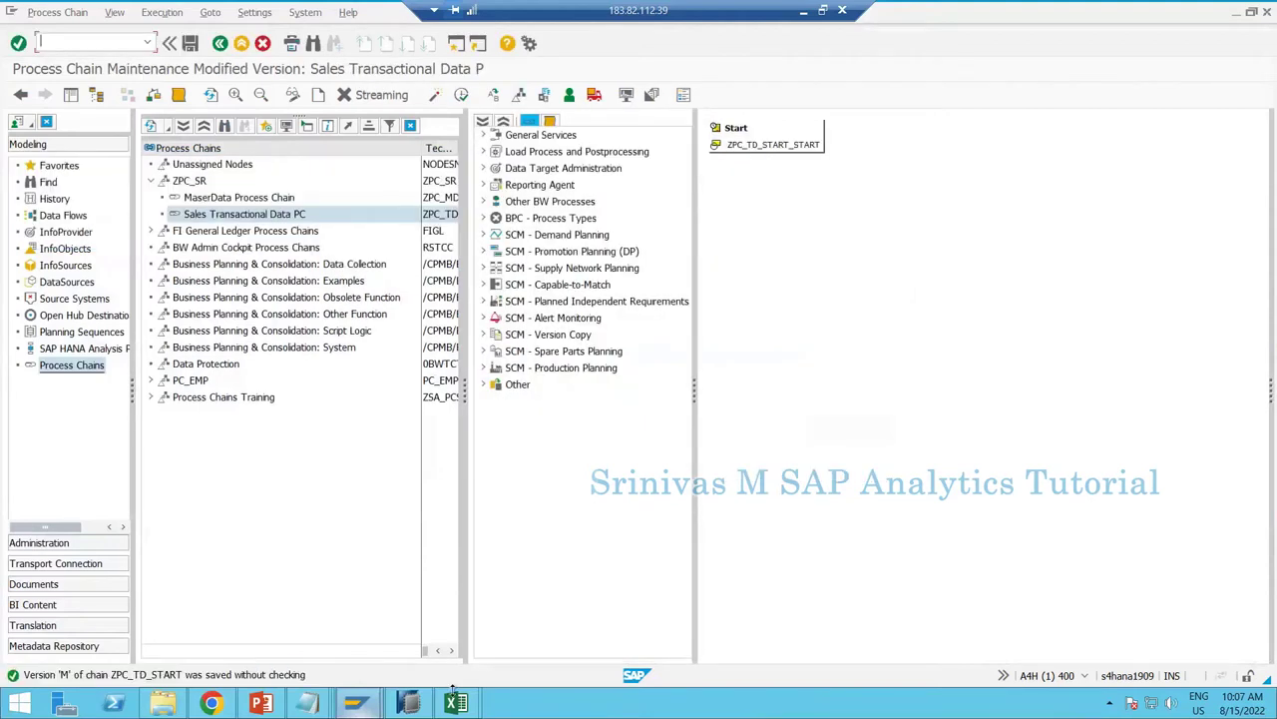
# Switch to the Book1 workbook in Excel, copy the first TD data transfer process ID from cell F21 of Sheet5, and return to SAP.
pyautogui.click(455, 703)
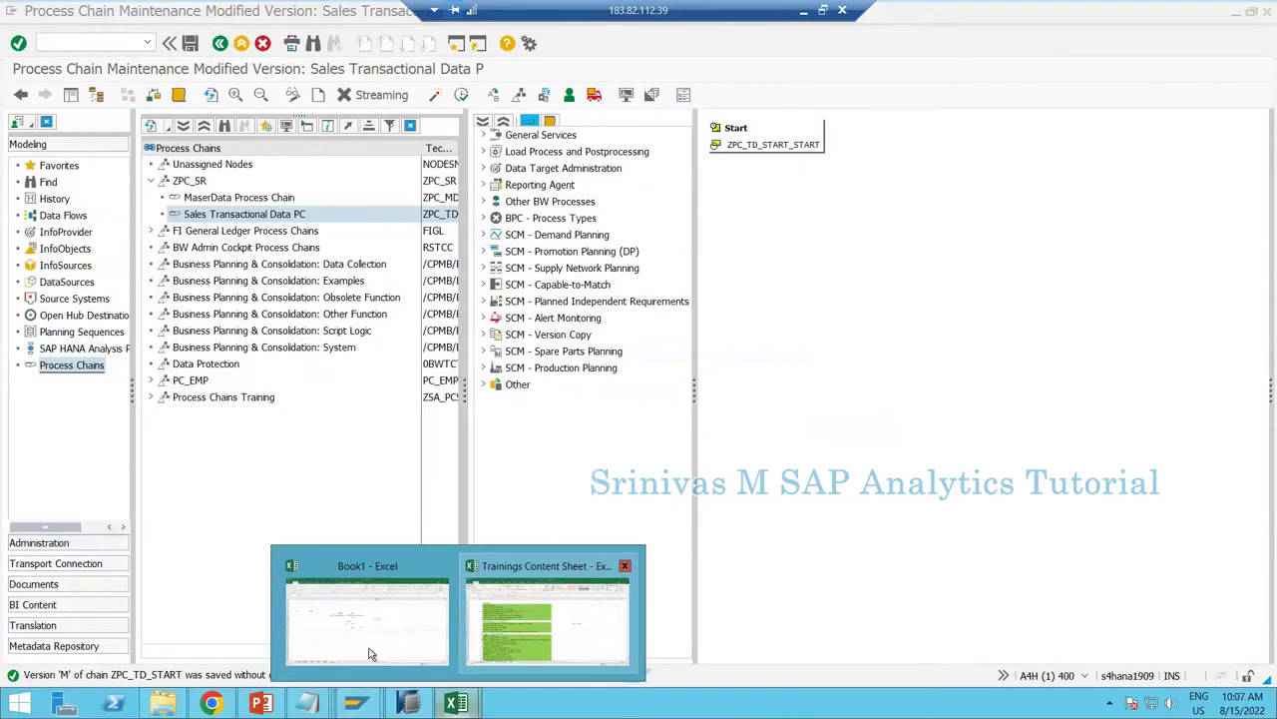
pyautogui.click(367, 623)
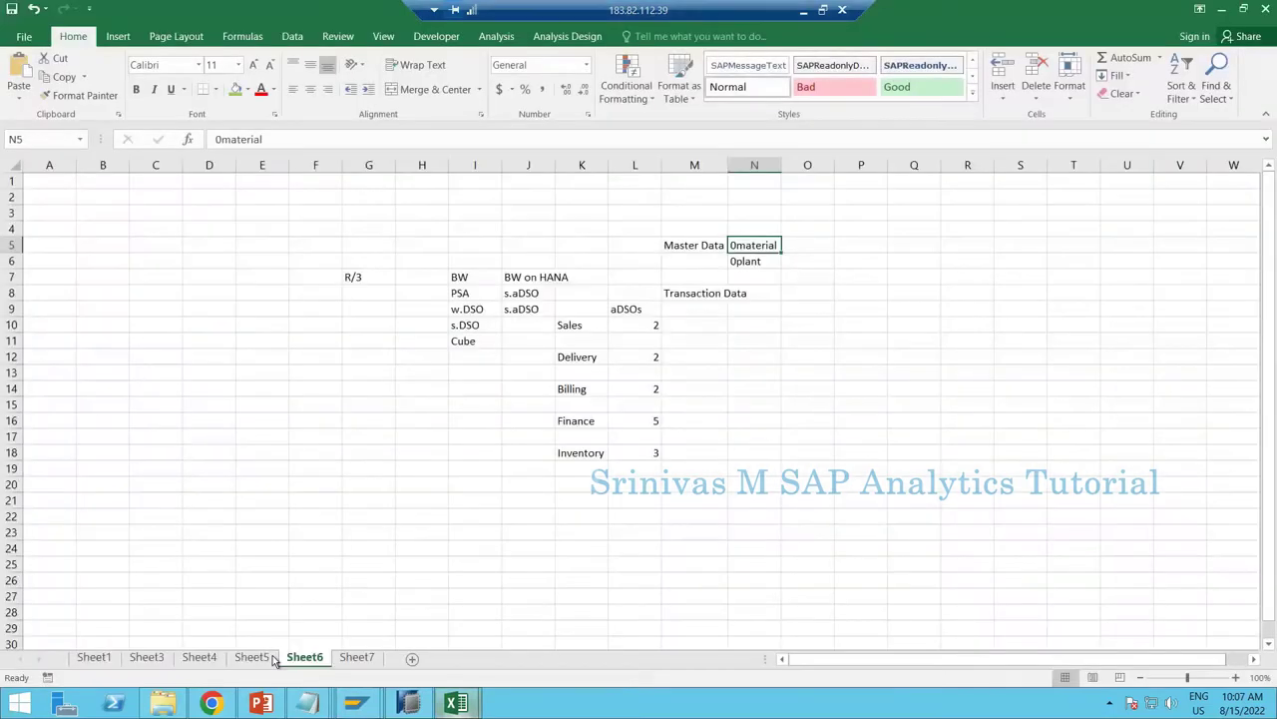
pyautogui.hotkey('ctrl', 'pageup')
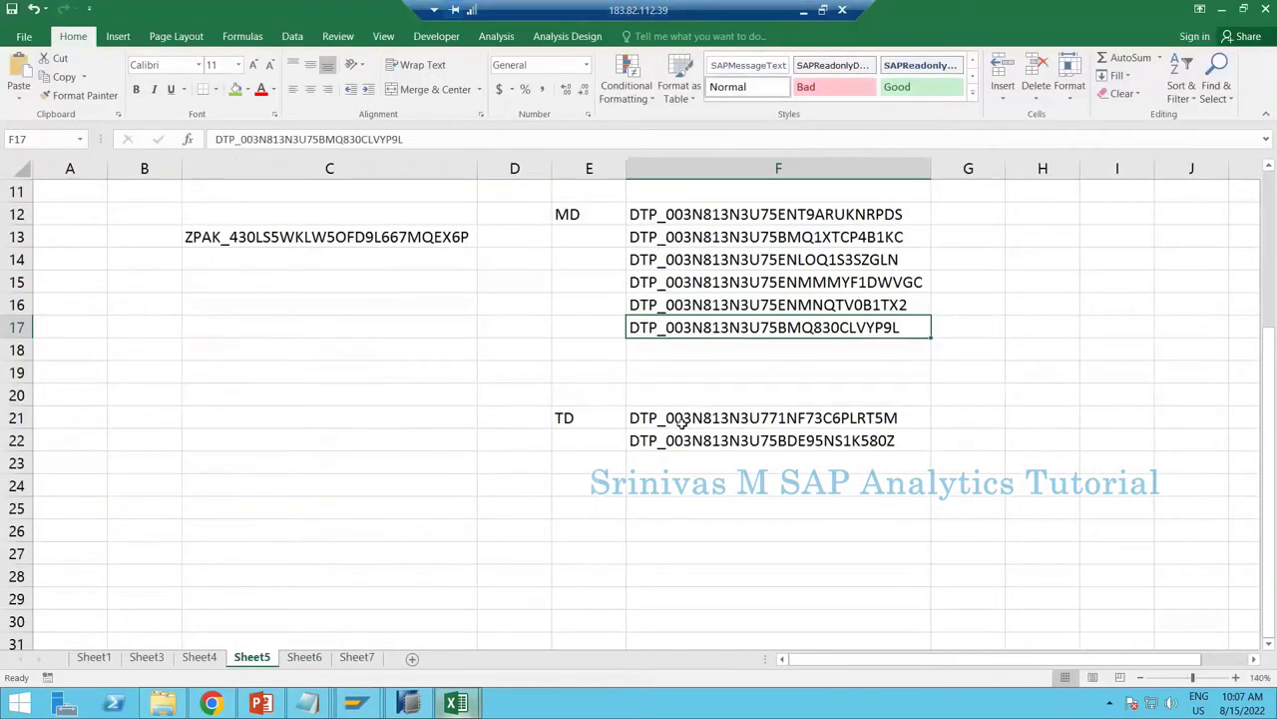
pyautogui.click(682, 420)
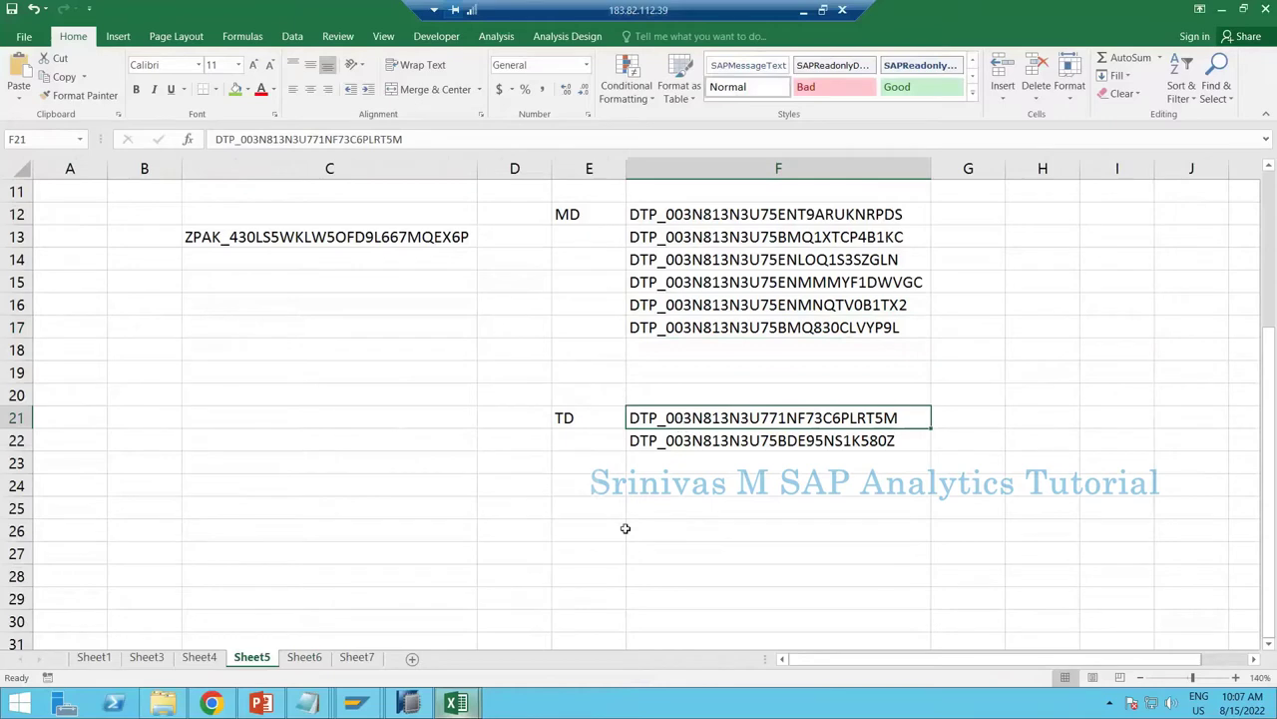
pyautogui.hotkey('ctrl', 'c')
pyautogui.hotkey('alt', 'Tab')
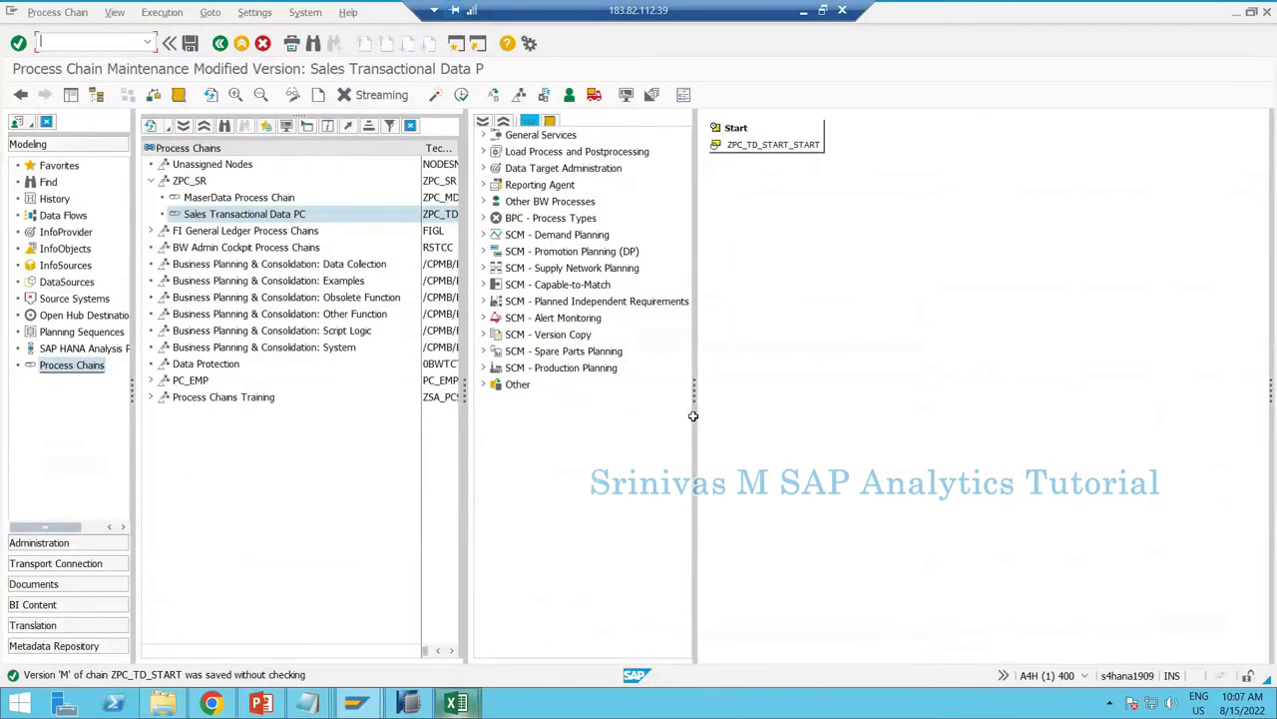
pyautogui.hotkey('alt', 'Tab')
pyautogui.hotkey('alt', 'Tab')
# Enable Do Not Suggest Process in the expert mode settings for process chain maintenance and confirm it.
pyautogui.click(483, 168)
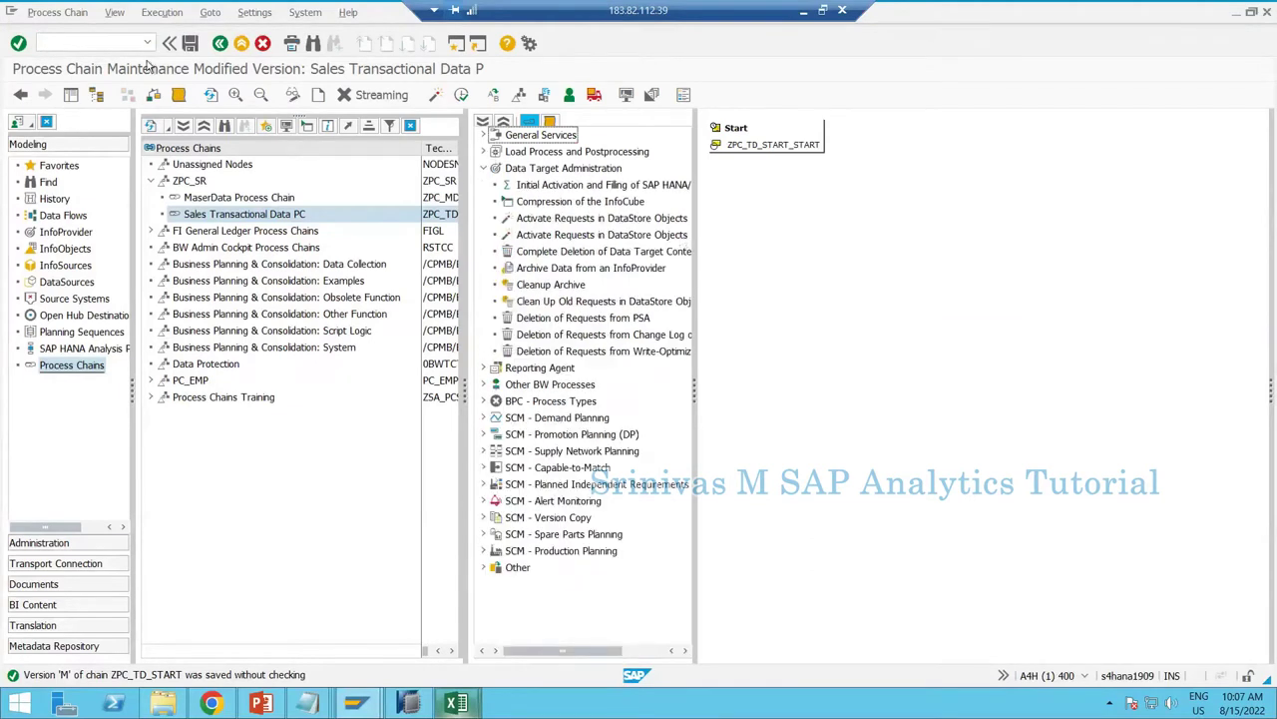
pyautogui.click(254, 13)
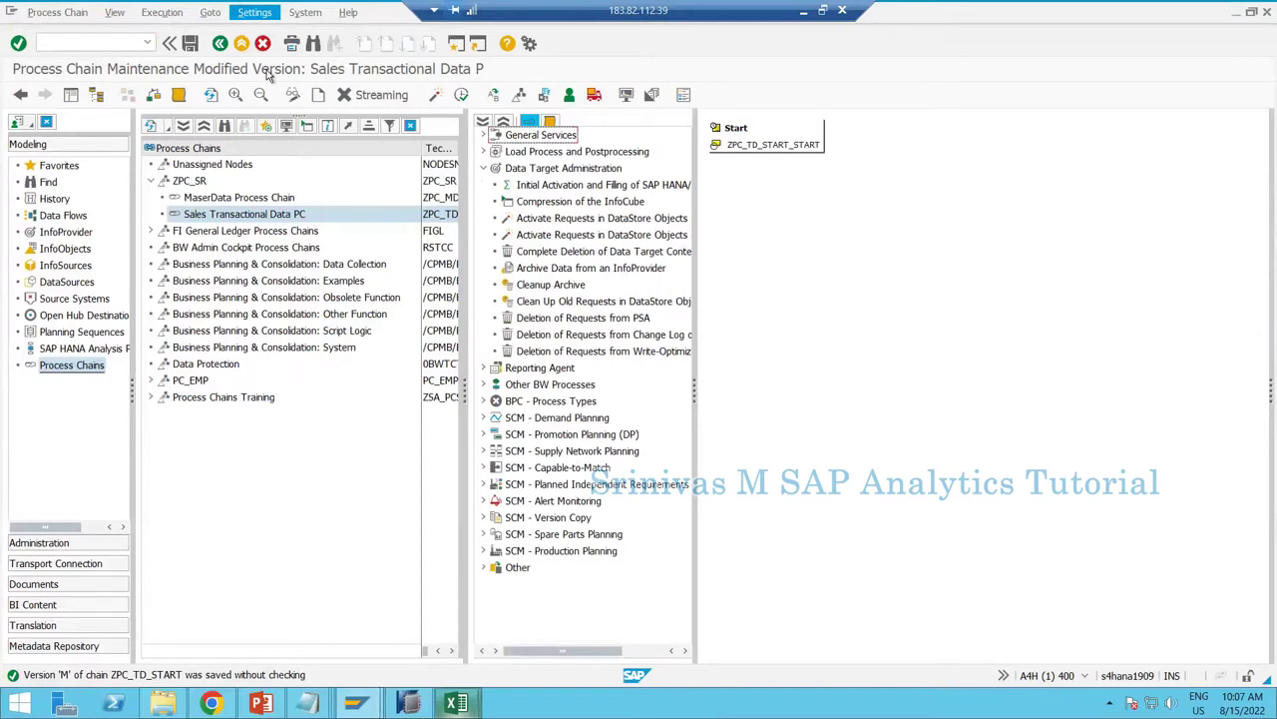
pyautogui.click(271, 67)
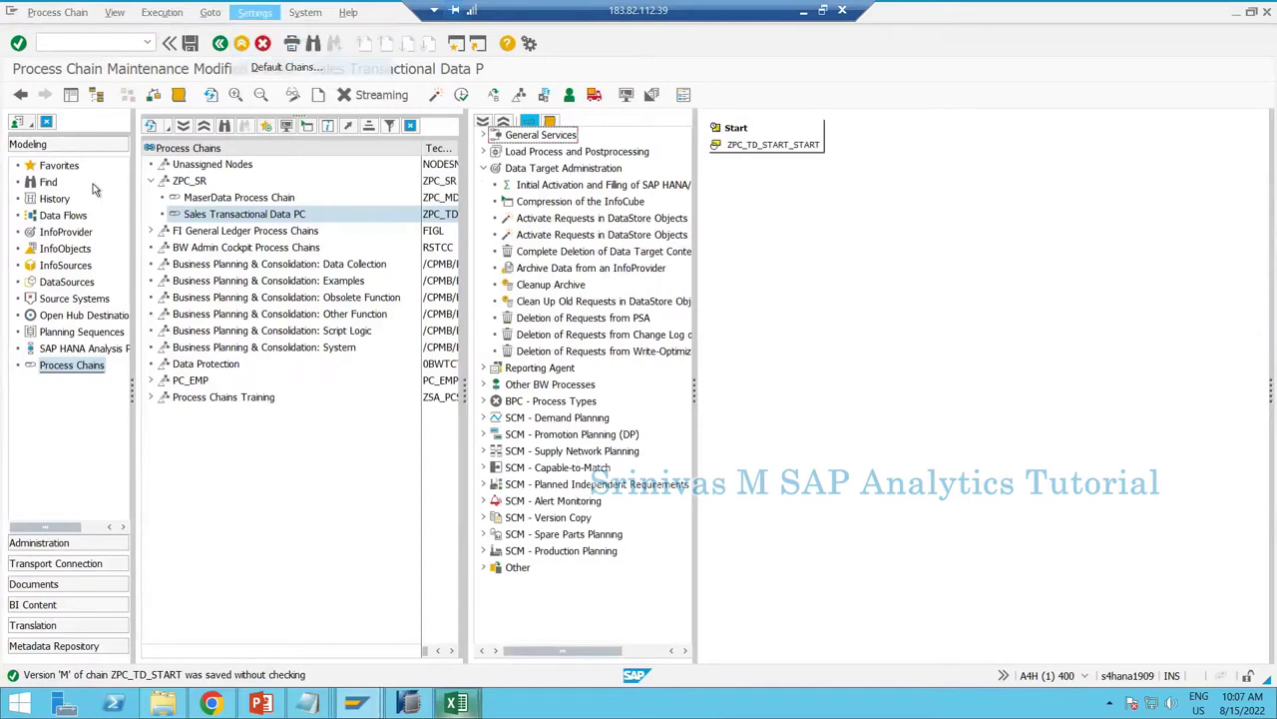
pyautogui.click(71, 192)
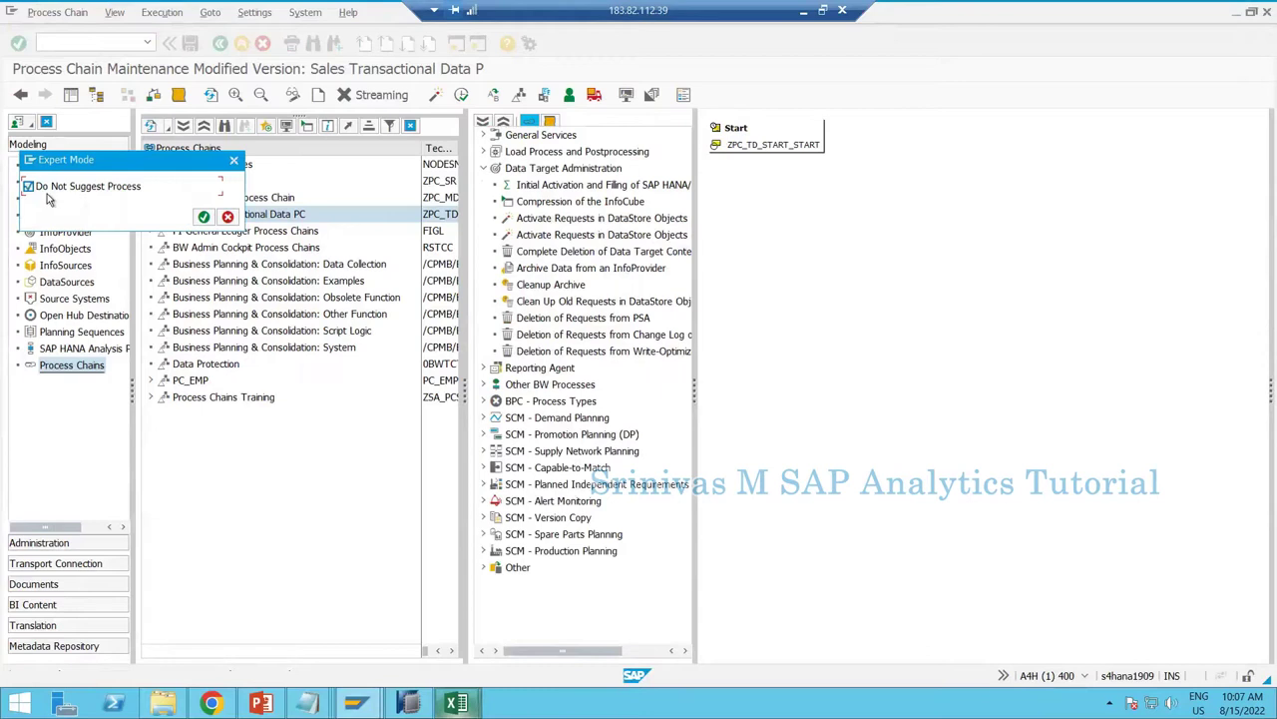
pyautogui.click(204, 216)
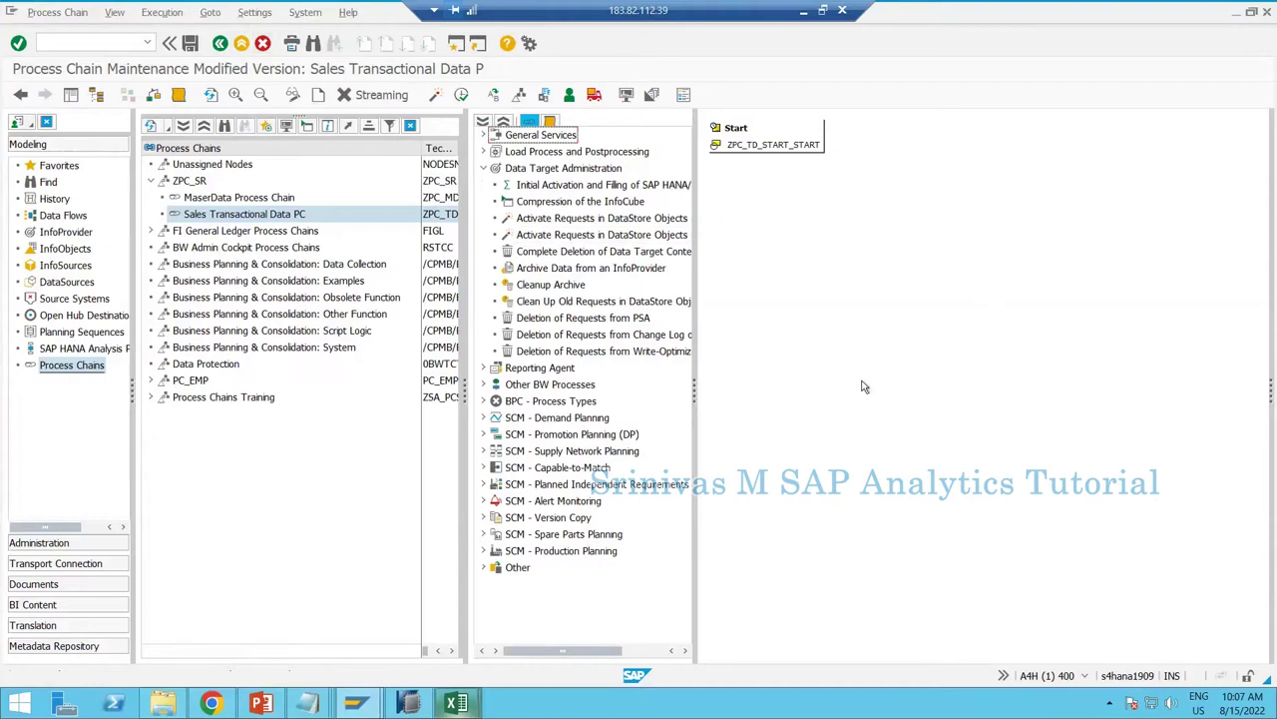
# Insert the copied data transfer process DTP_003N813N3U771NF73C6PLRT5M into the chain without displaying the other chains that use it.
pyautogui.click(484, 152)
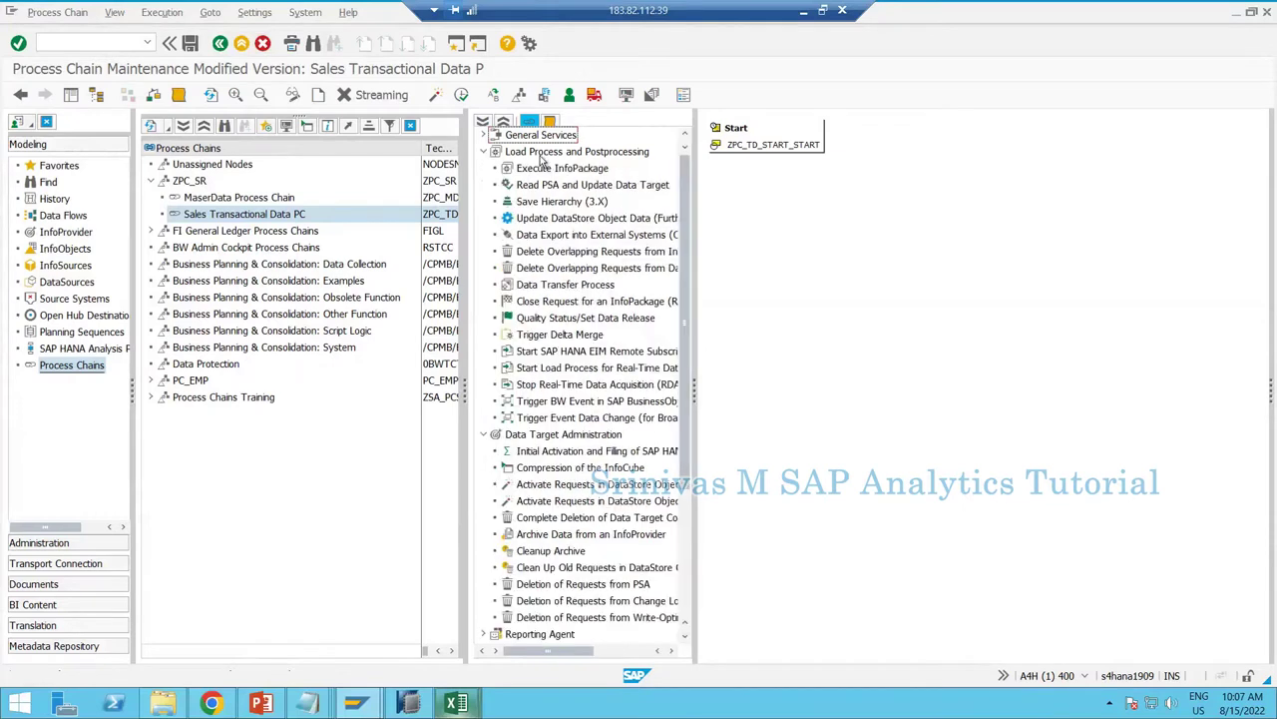
pyautogui.click(497, 153)
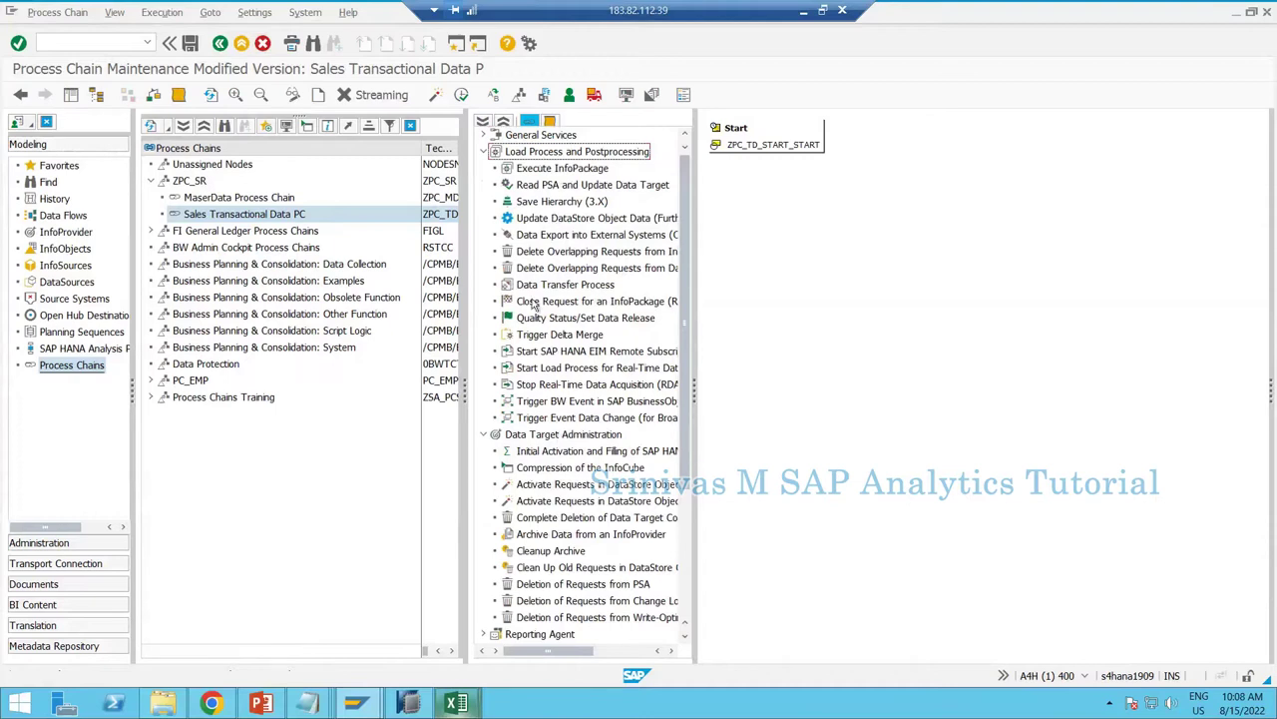
pyautogui.doubleClick(559, 284)
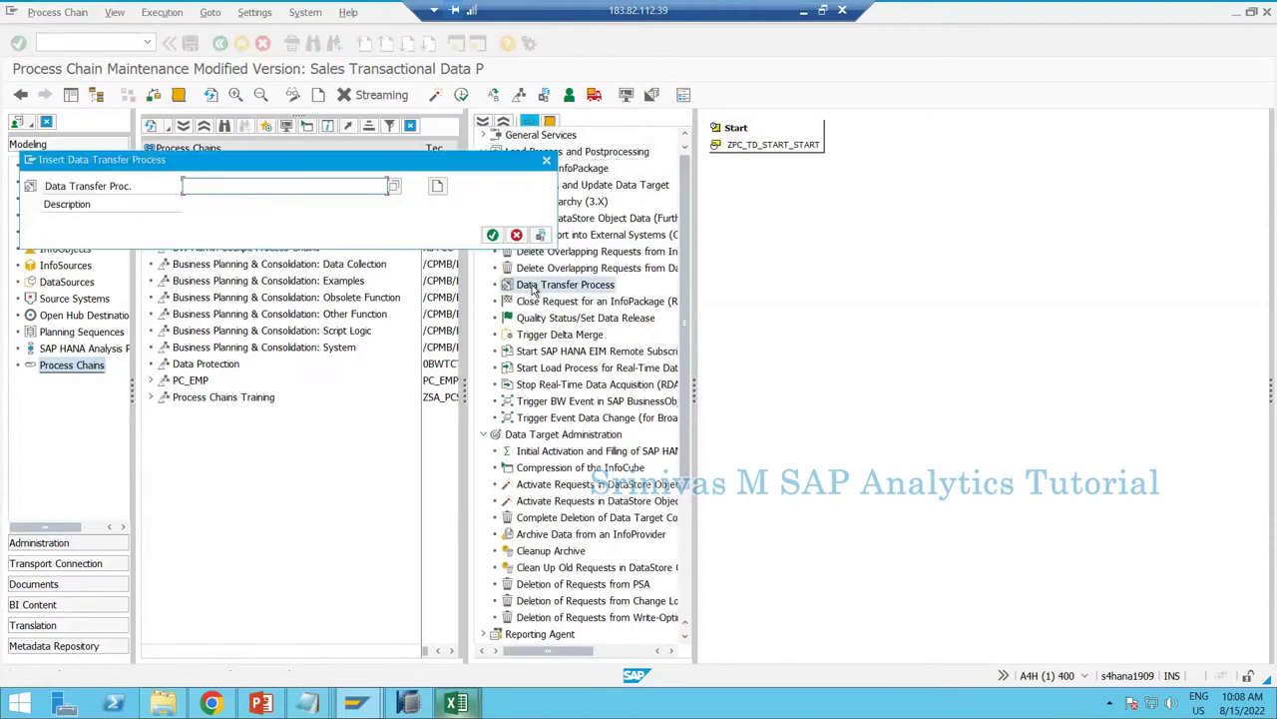
pyautogui.hotkey('ctrl', 'v')
pyautogui.press('Return')
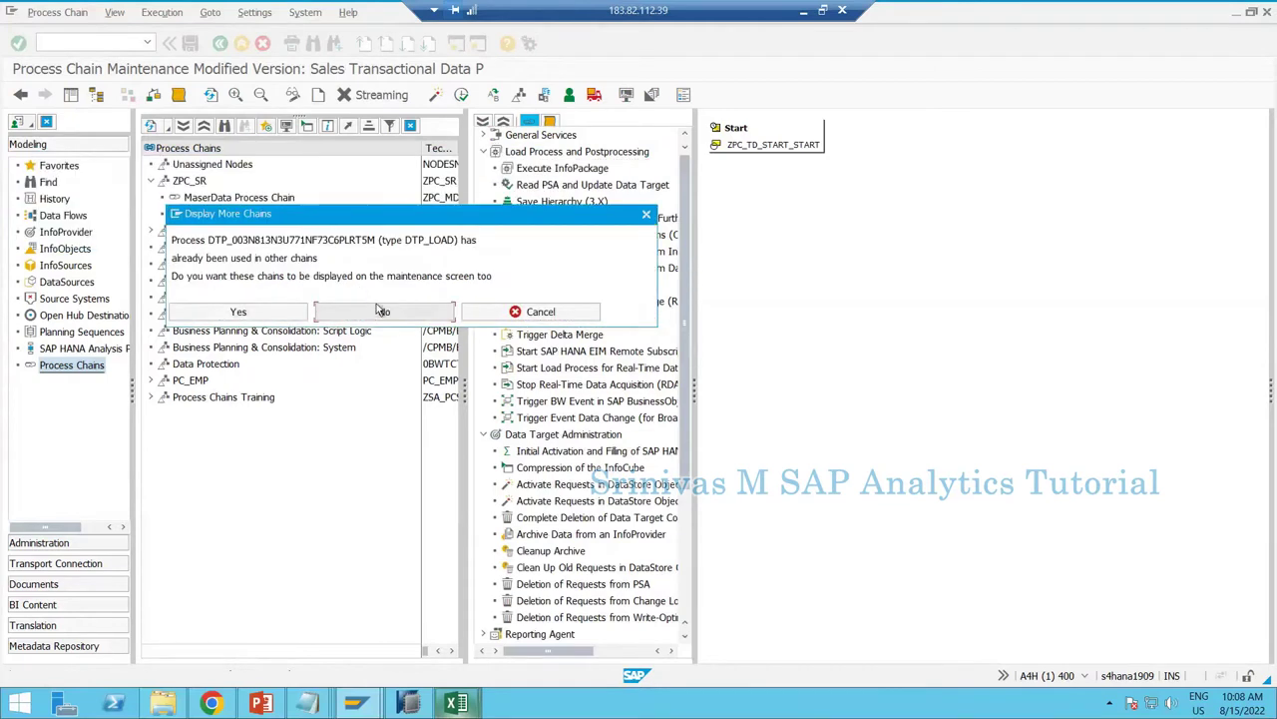
pyautogui.click(382, 311)
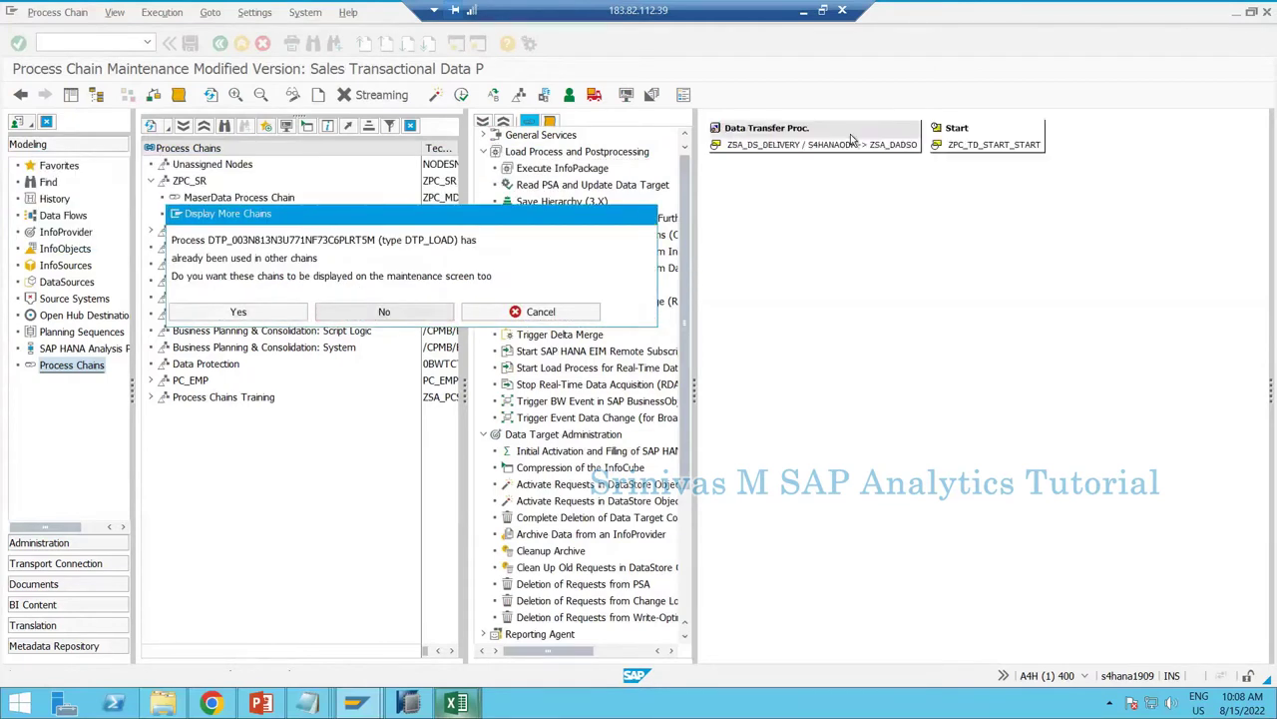
# Place the ZSA_DS_DELIVERY to ZSA_DADSO data transfer process below the Start process and link Start to it.
pyautogui.click(926, 270)
pyautogui.moveTo(759, 289); pyautogui.dragTo(829, 260)
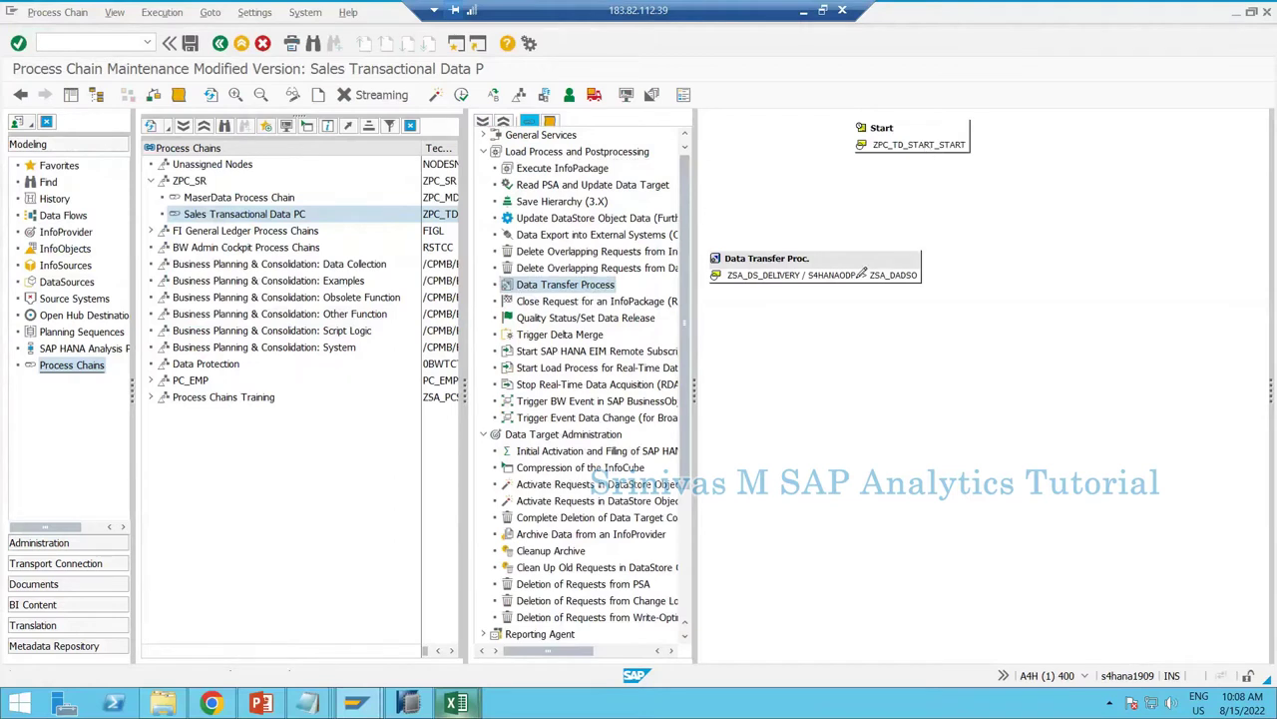
pyautogui.moveTo(860, 272); pyautogui.dragTo(848, 278)
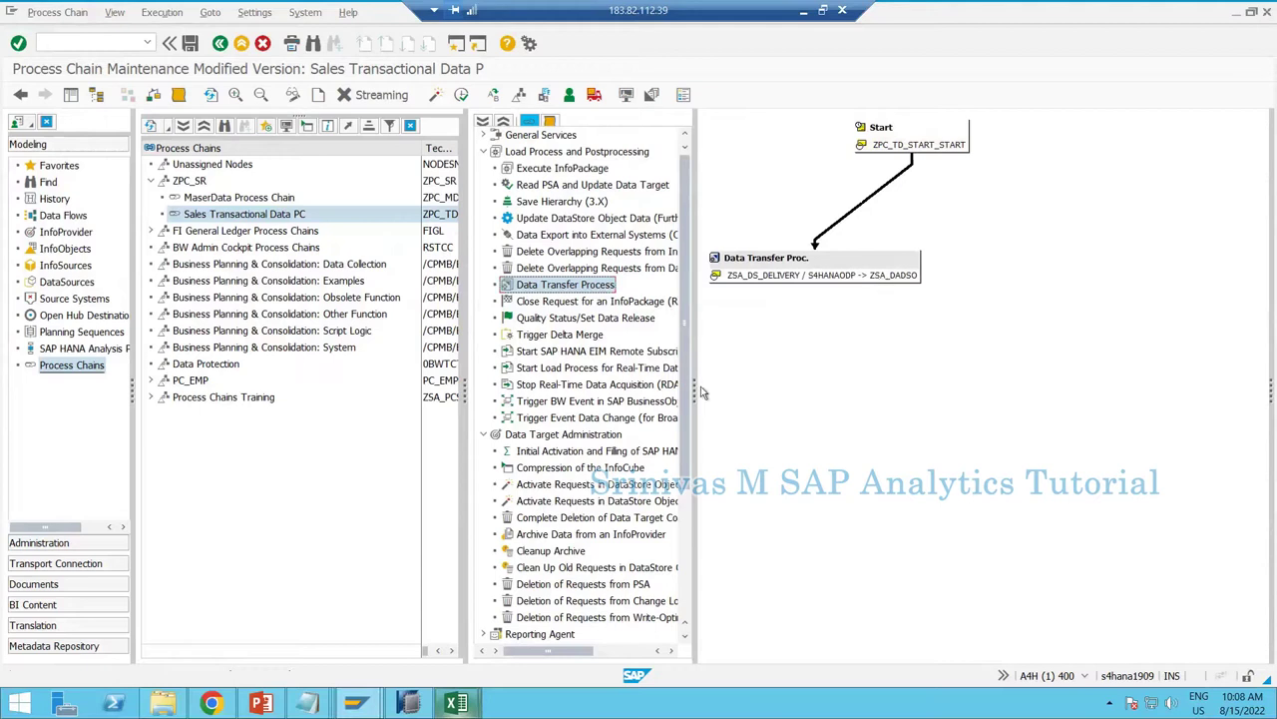
pyautogui.moveTo(307, 704)
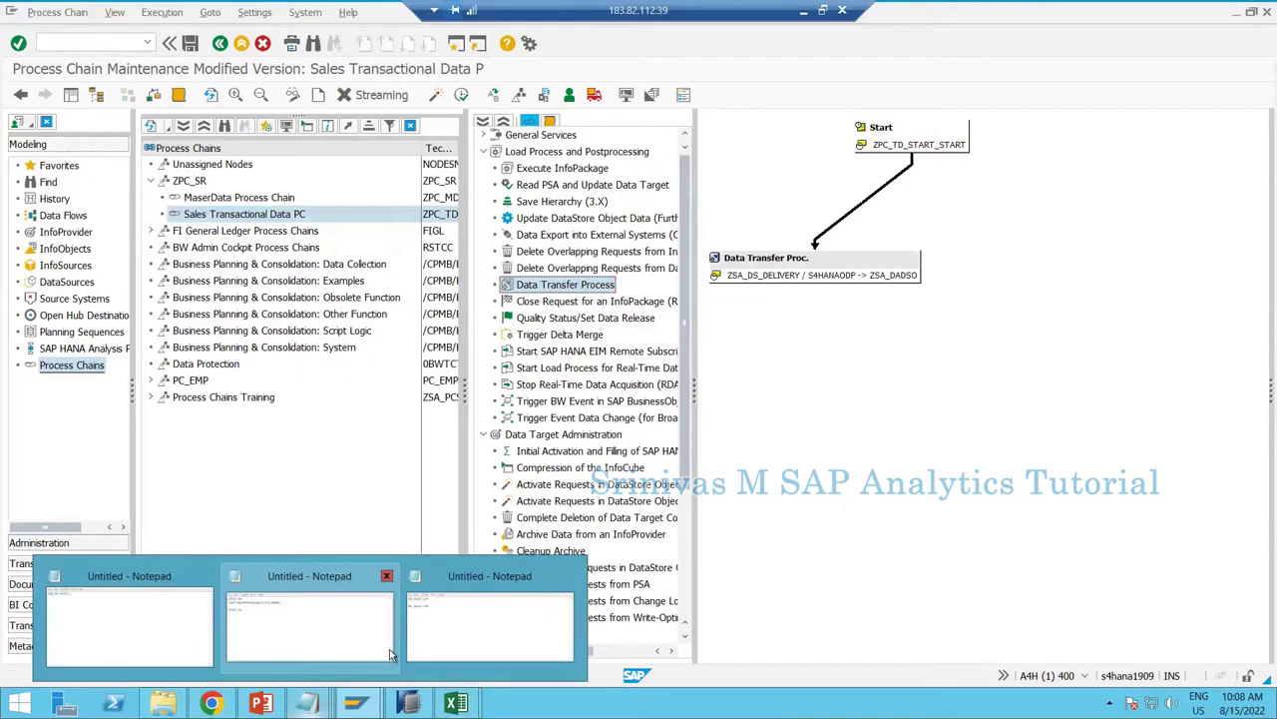
pyautogui.click(98, 47)
pyautogui.write('/')
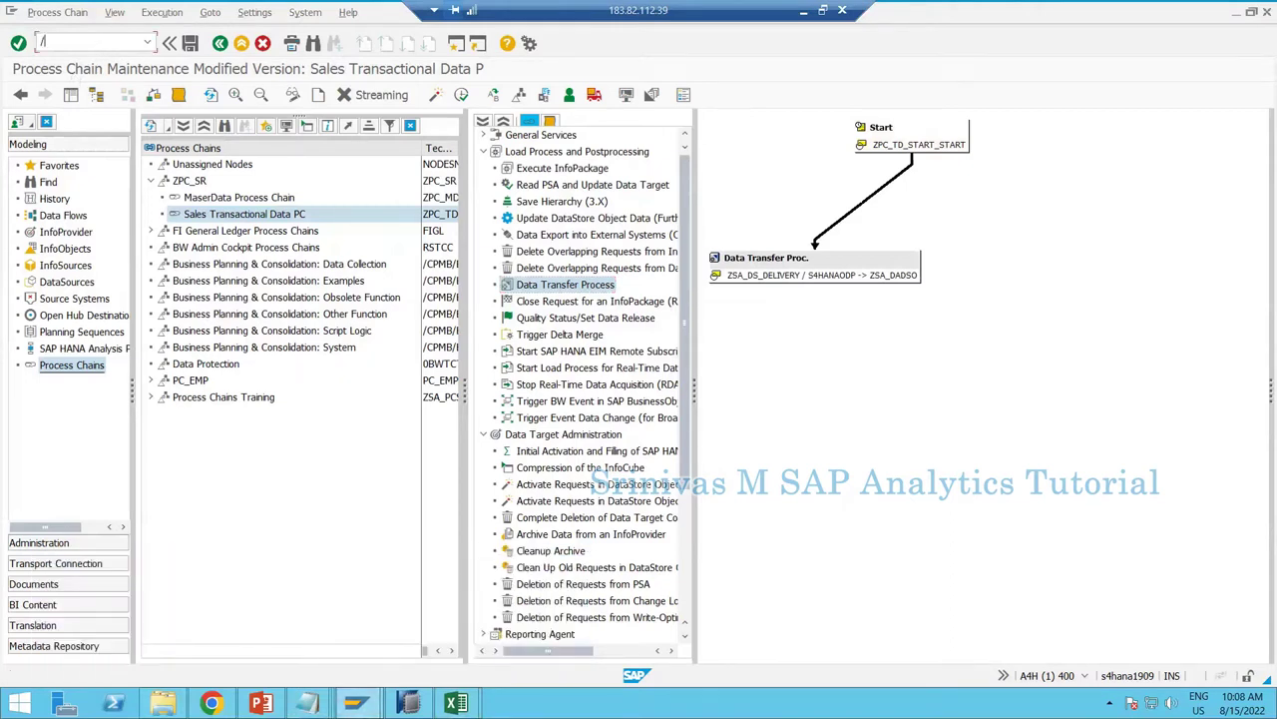
pyautogui.write('orsa')
# Switch to SAP HANA Studio, examine the activation properties of the ZSA_DADSO advanced DataStore object, and return to the SAP process chain.
pyautogui.moveTo(356, 703)
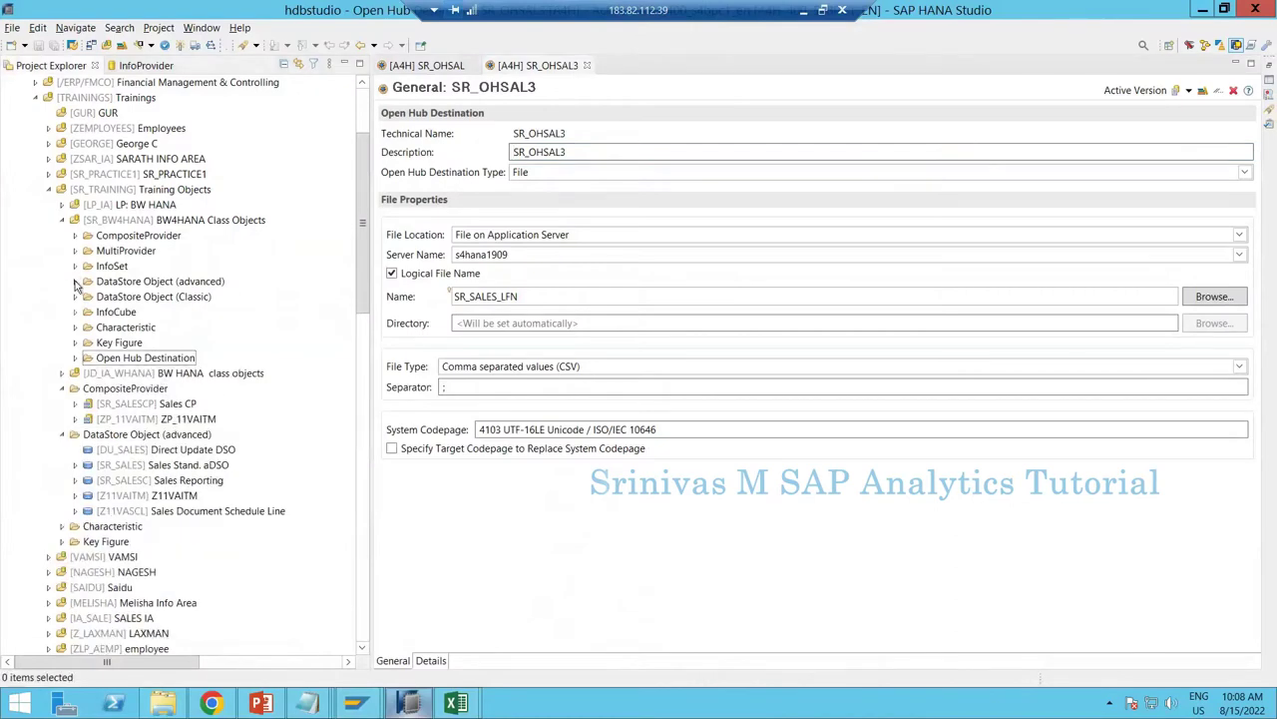
pyautogui.click(76, 282)
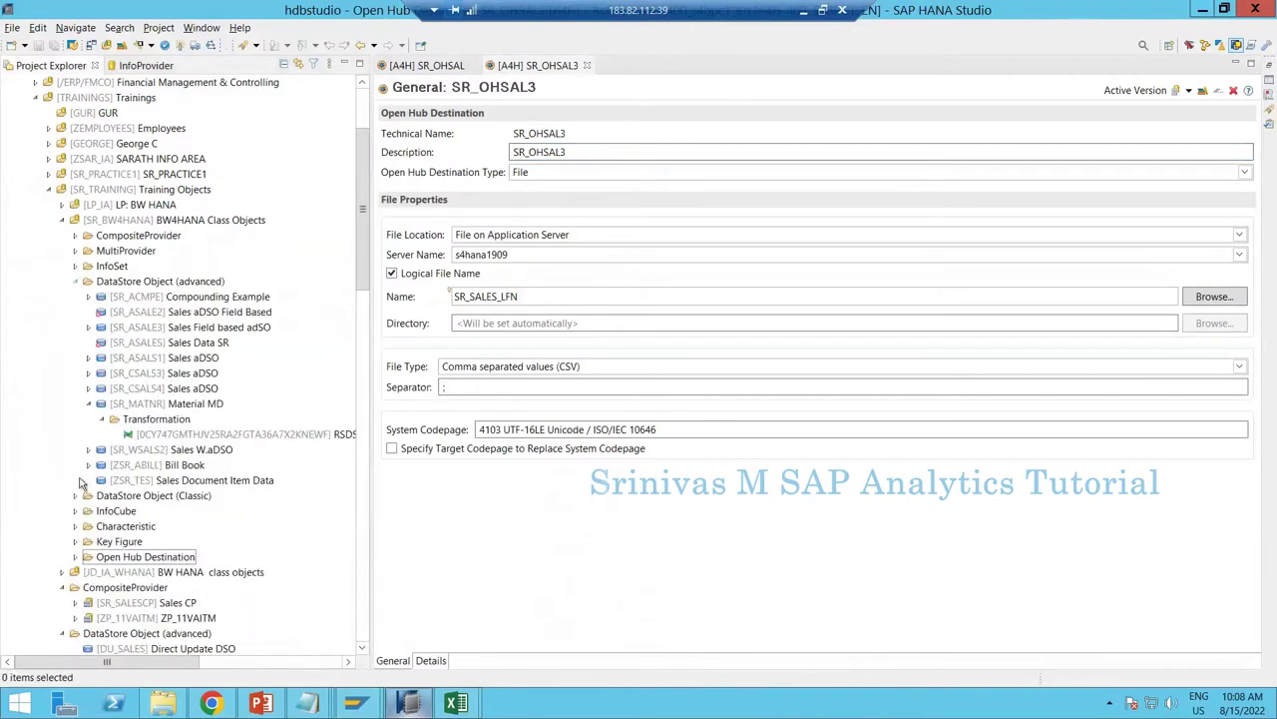
pyautogui.click(76, 281)
pyautogui.scroll(-4, 67, 441)
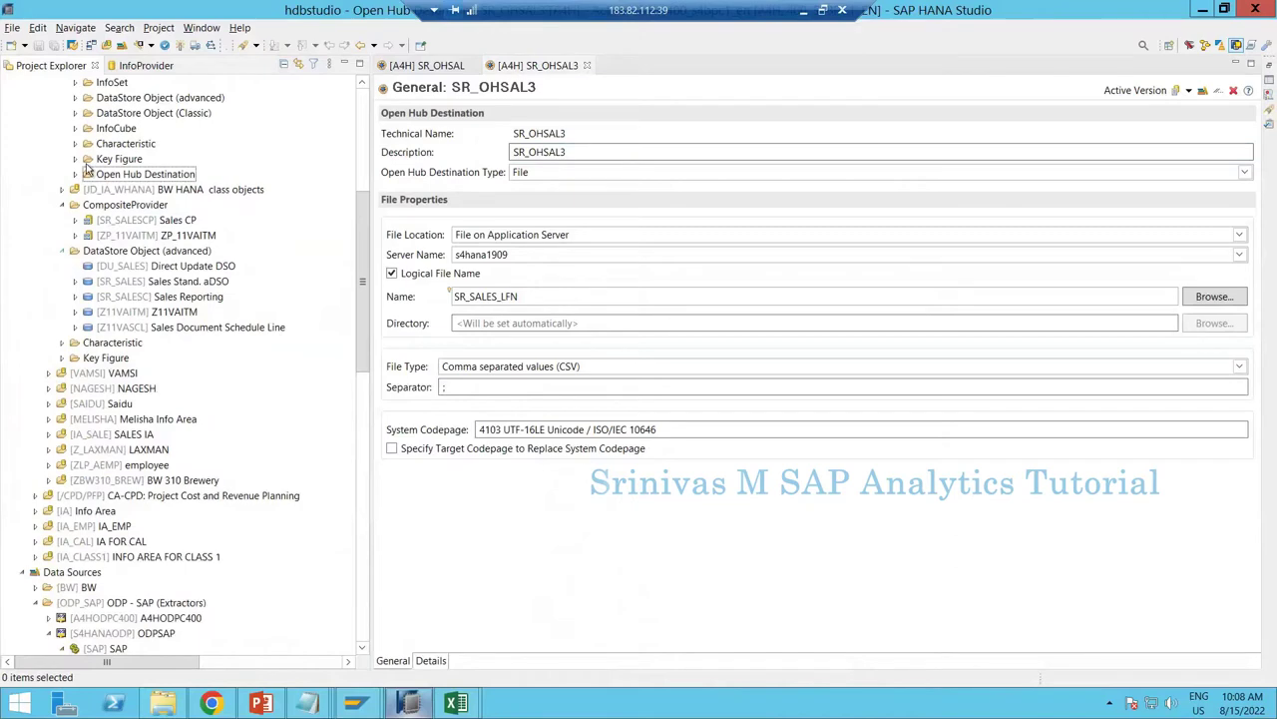
pyautogui.scroll(-3, 44, 287)
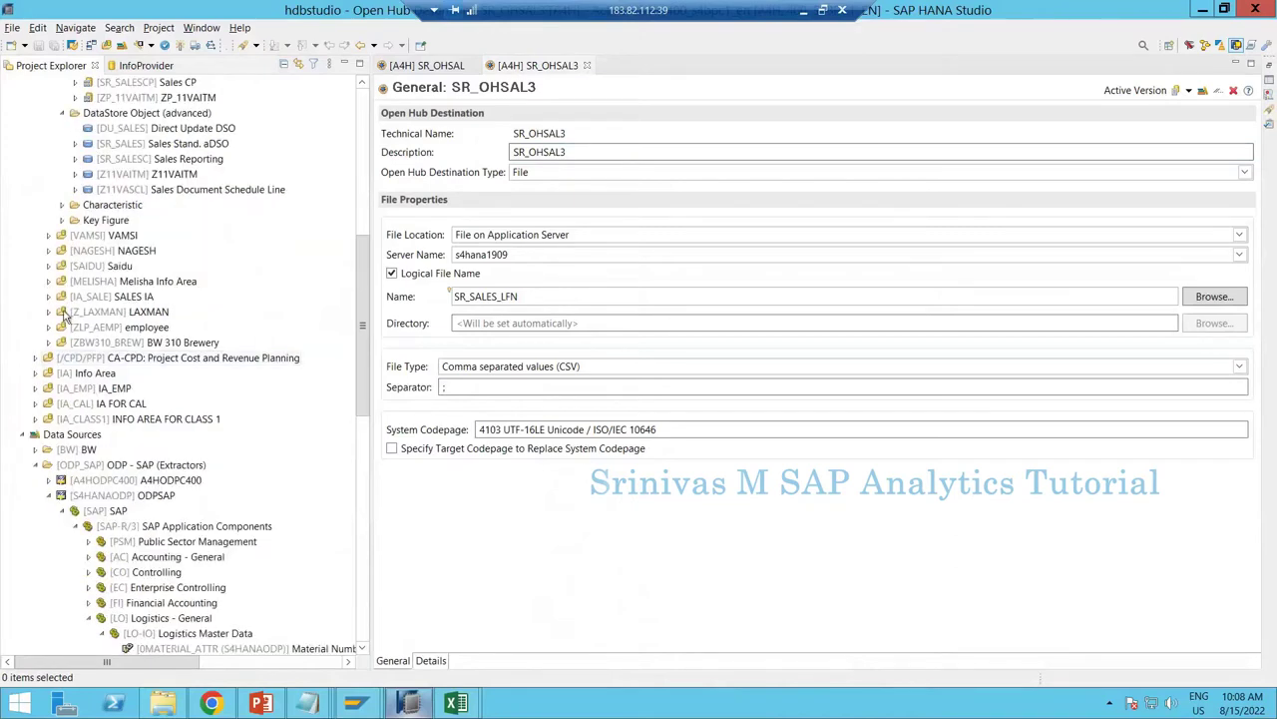
pyautogui.click(49, 266)
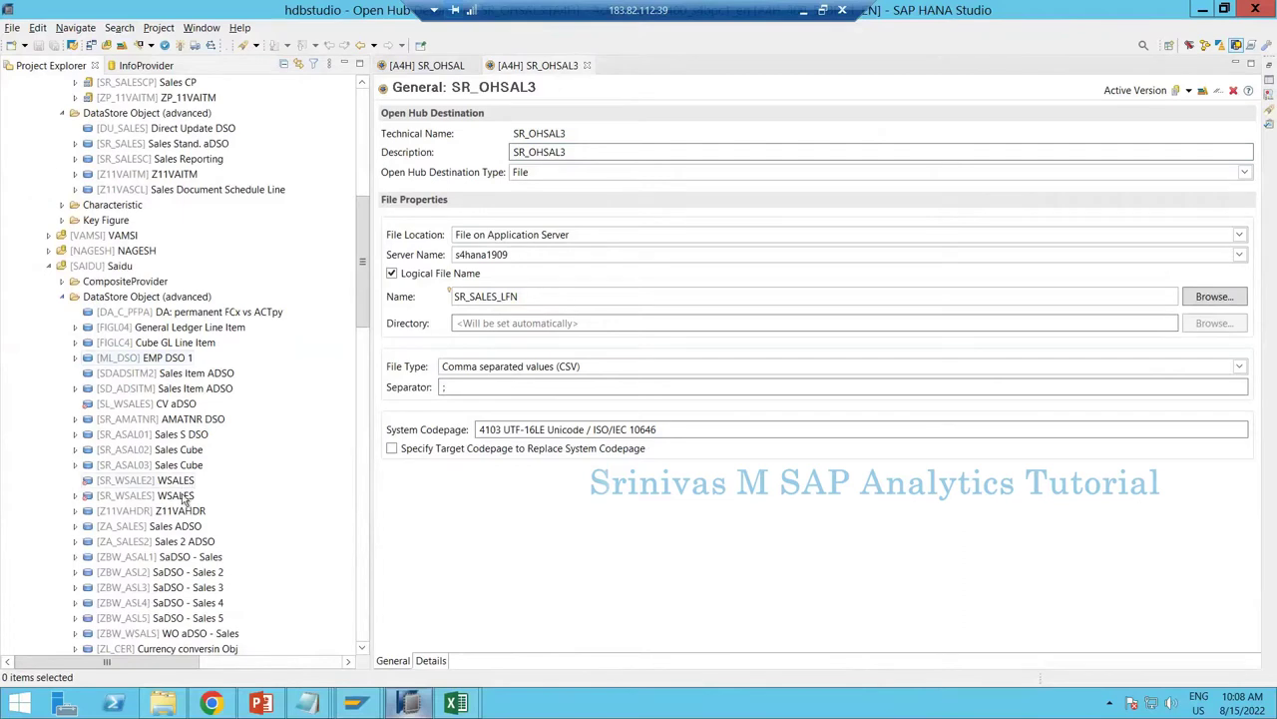
pyautogui.scroll(-1, 185, 566)
pyautogui.scroll(-1, 184, 567)
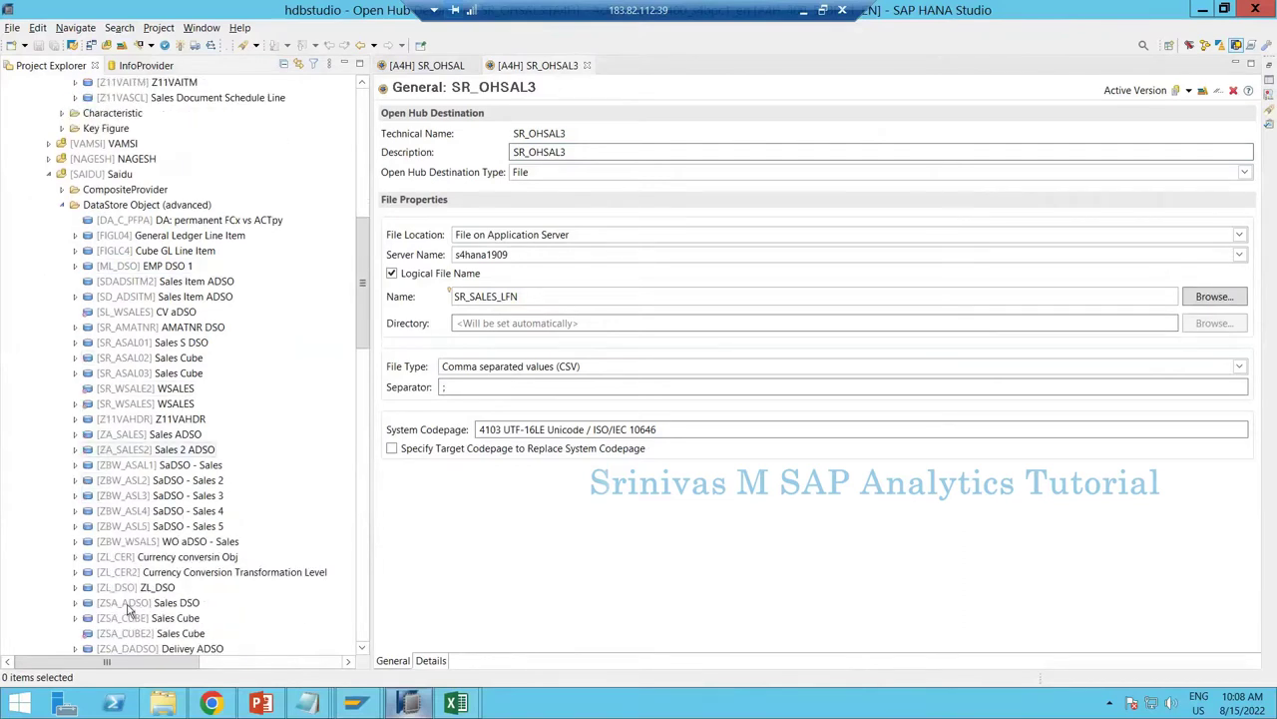
pyautogui.click(140, 604)
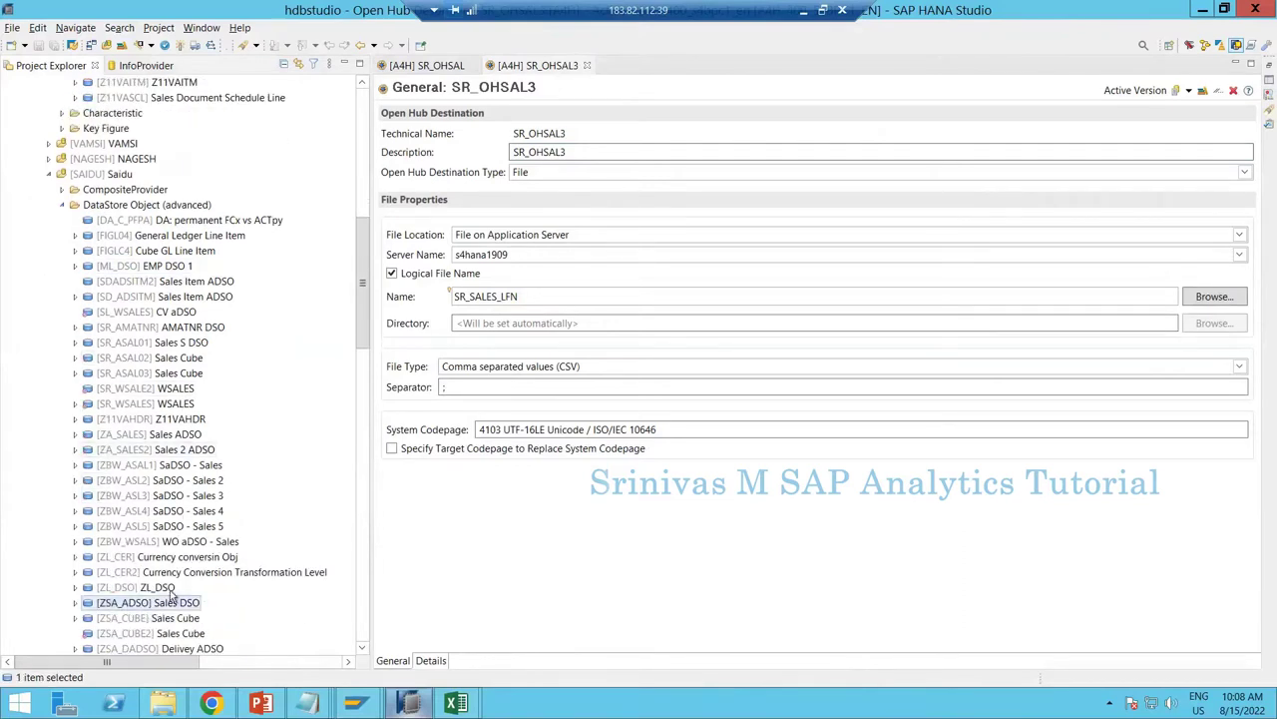
pyautogui.scroll(-1, 160, 598)
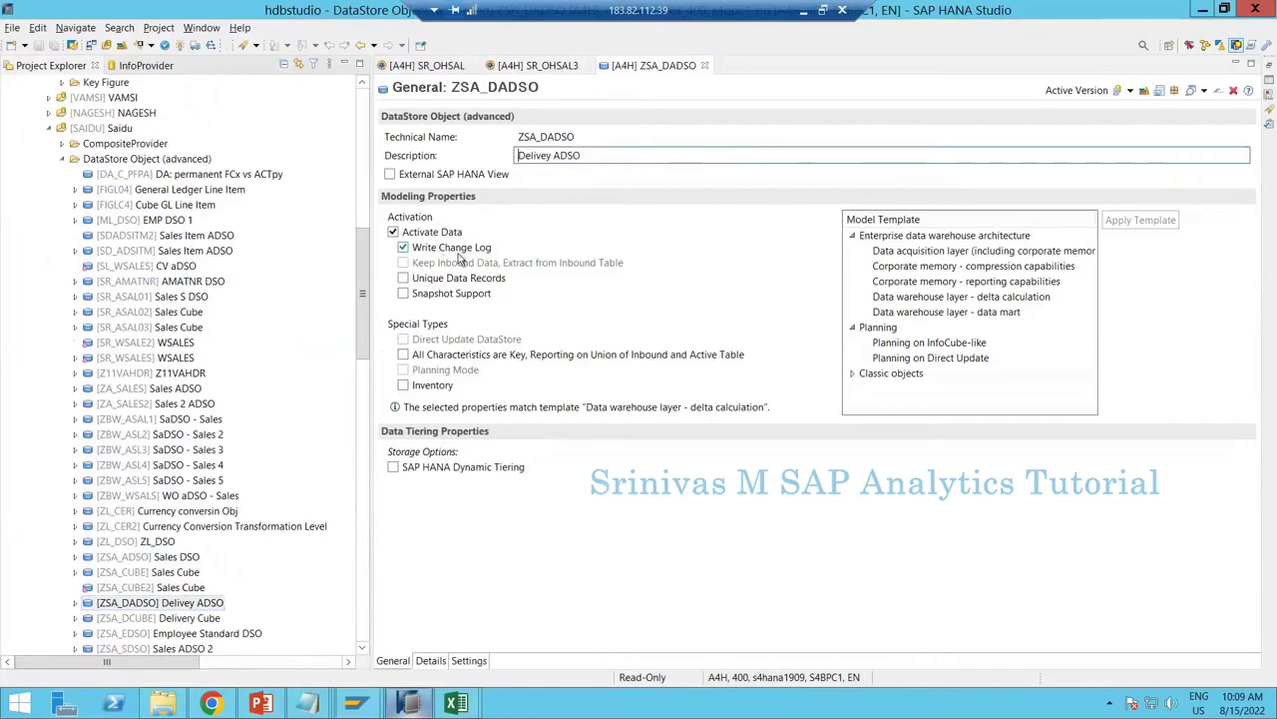
pyautogui.hotkey('alt', 'Tab')
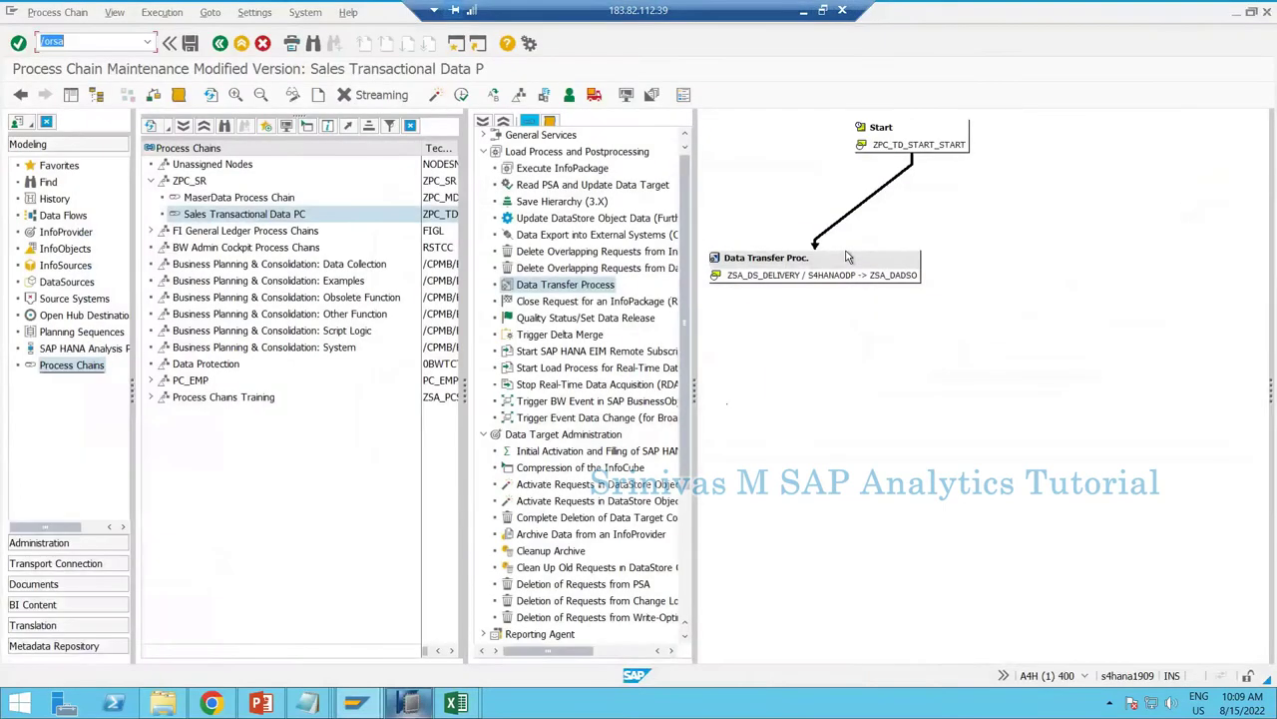
# Bring the Start and data transfer process nodes closer together and widen the process type list.
pyautogui.click(964, 190)
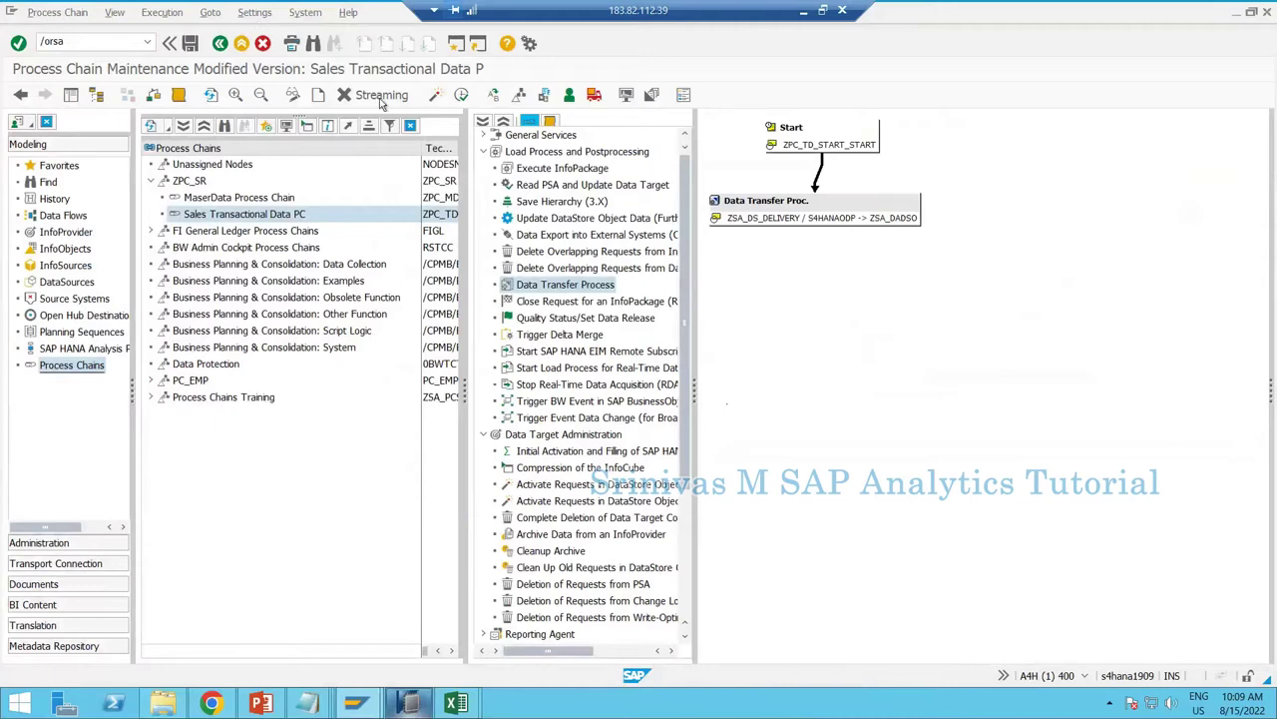
pyautogui.click(770, 311)
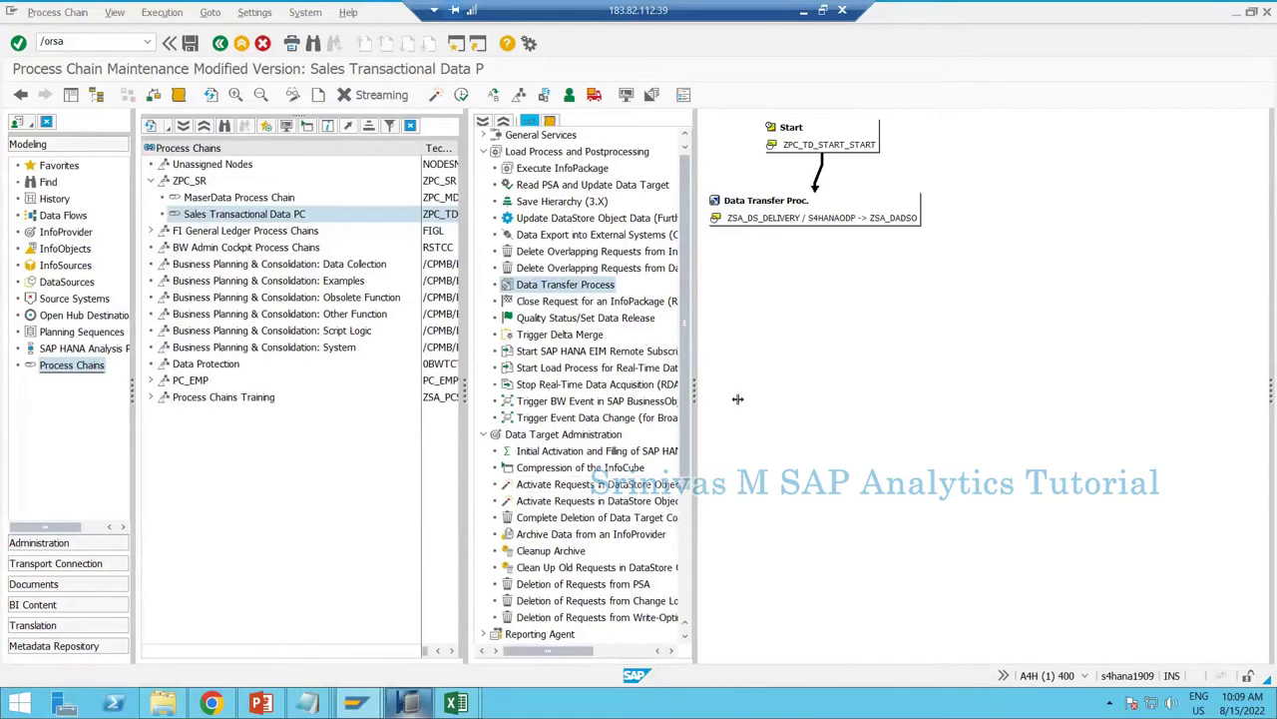
pyautogui.moveTo(738, 398); pyautogui.dragTo(702, 398)
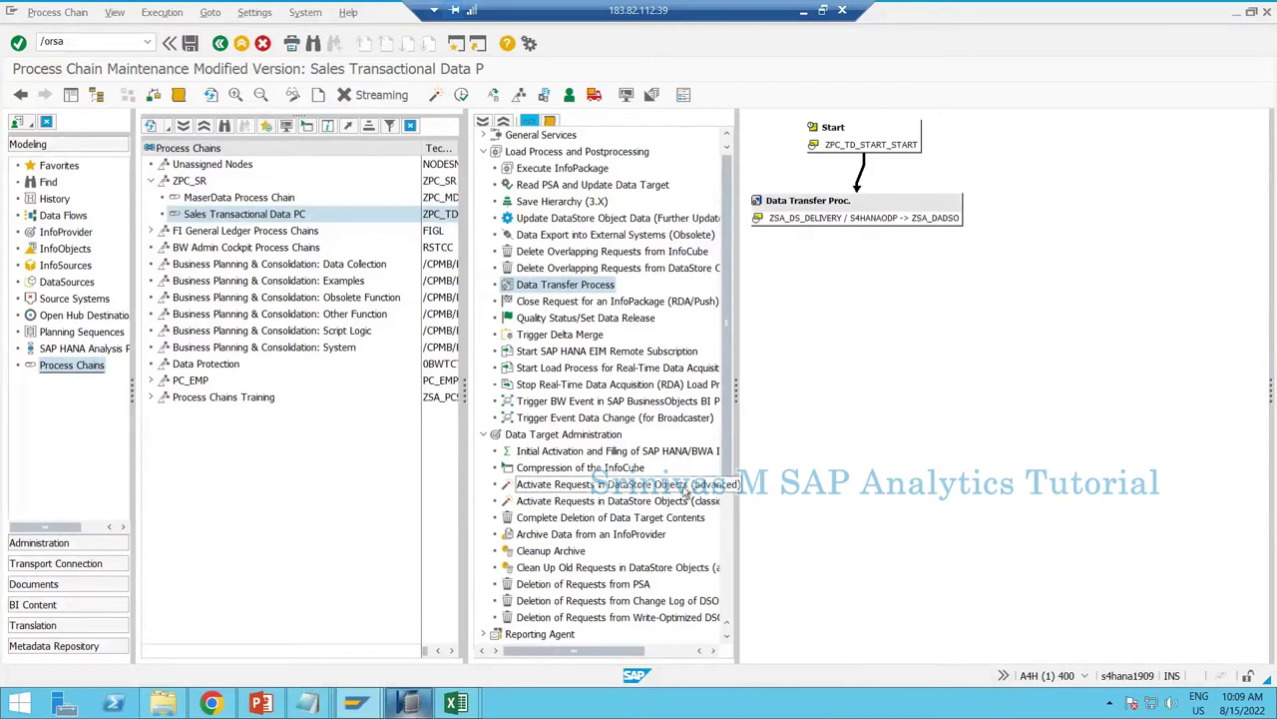
# Add an Activate Requests in DataStore Objects (advanced) process and try to create its variant ZSA_DADSO_ACTIVATE with the long description "ZSA_DADSO Activation".
pyautogui.click(639, 488)
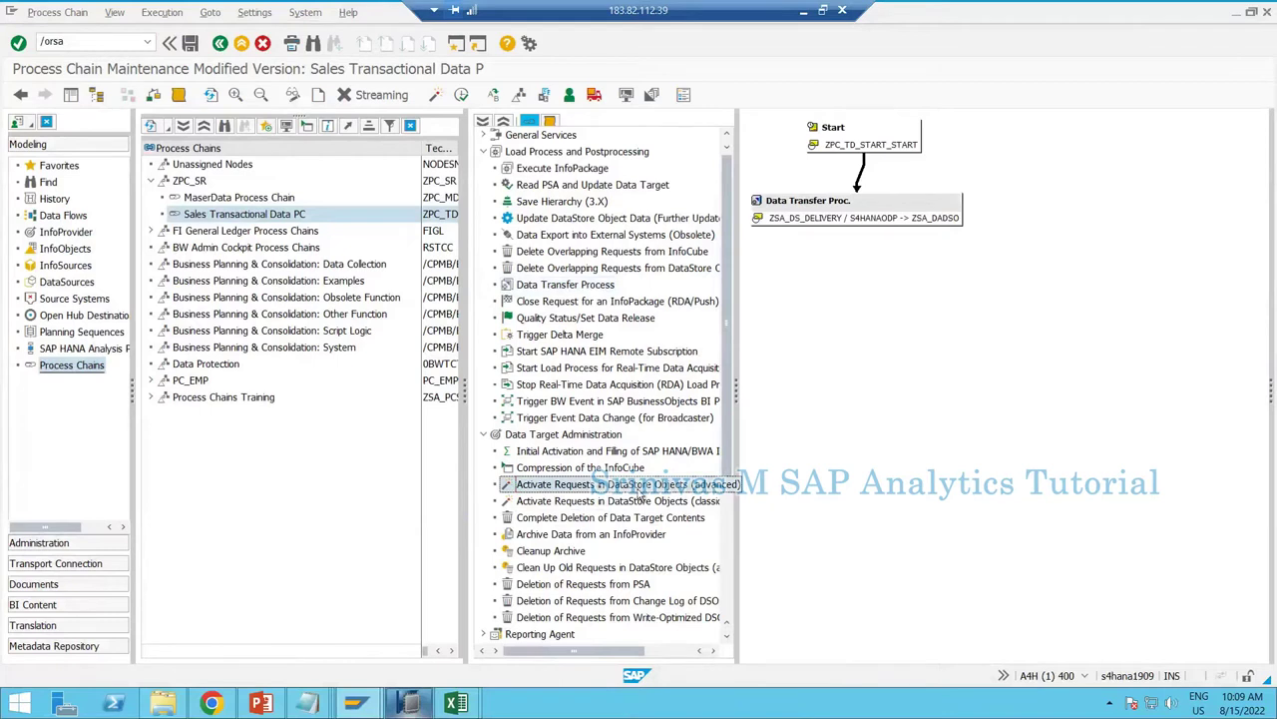
pyautogui.moveTo(639, 493); pyautogui.dragTo(160, 163)
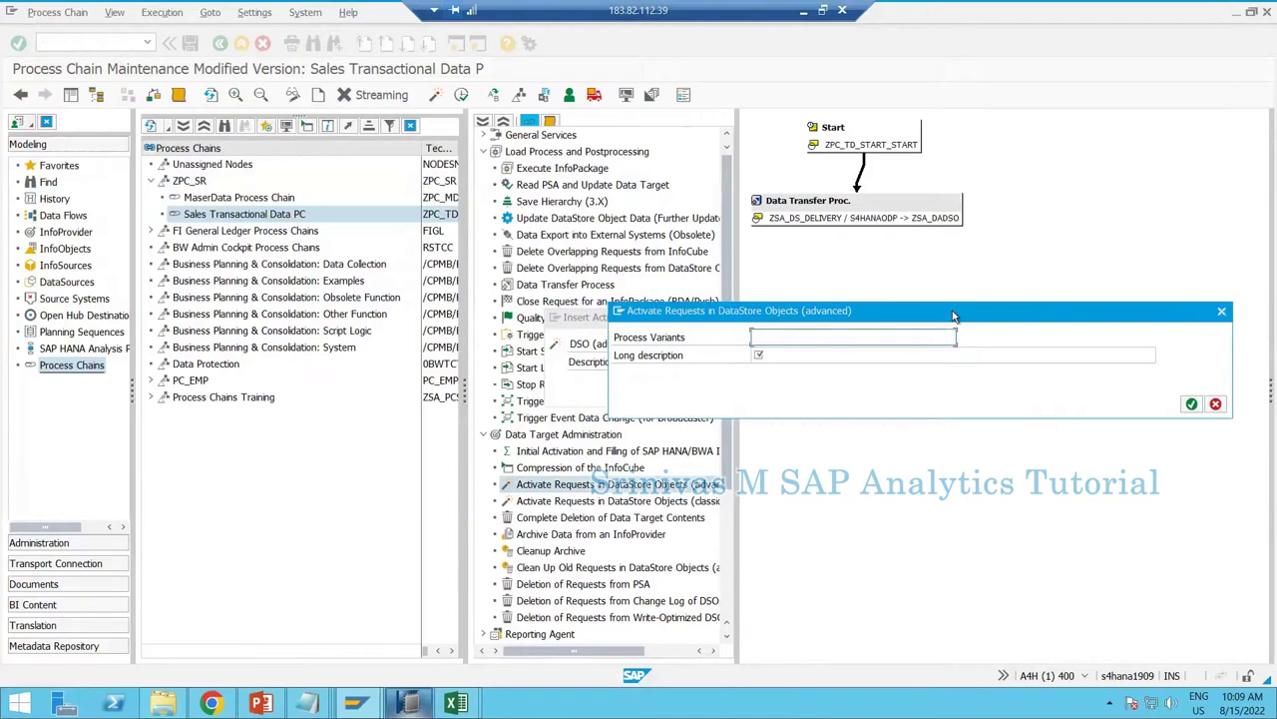
pyautogui.write('ZSA_DADSO')
pyautogui.press('Tab')
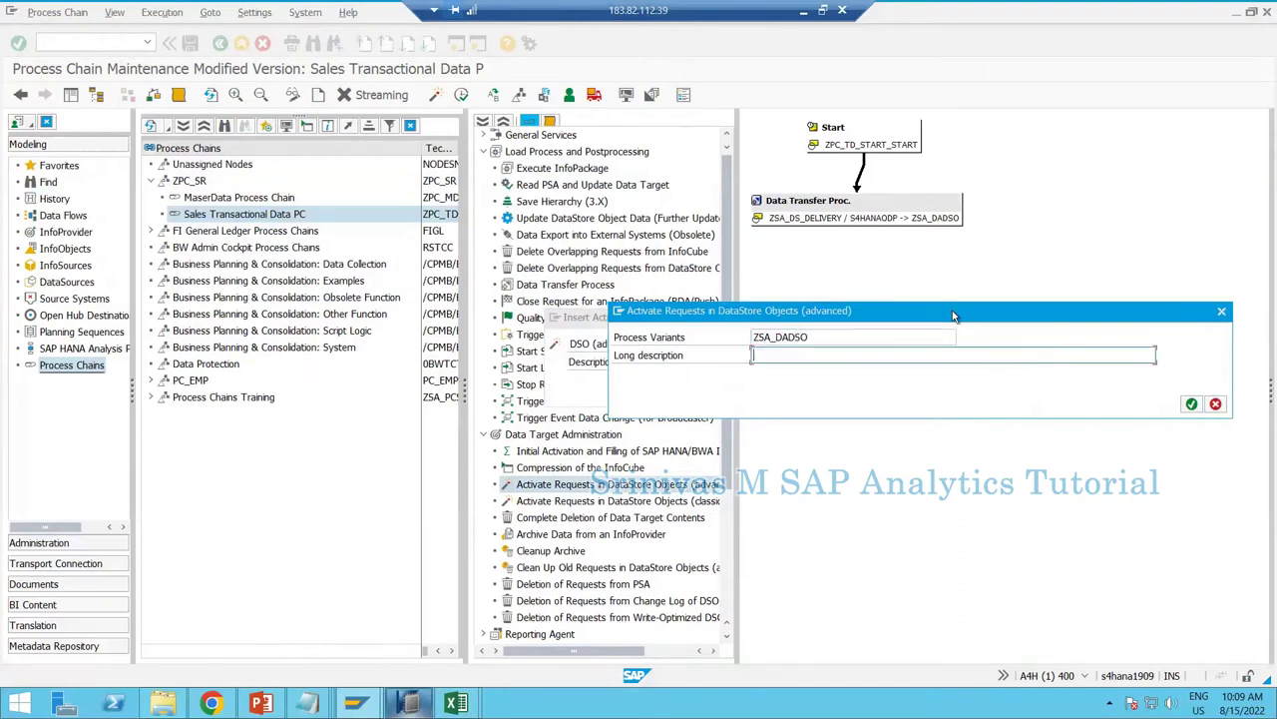
pyautogui.hotkey('shift', 'Tab')
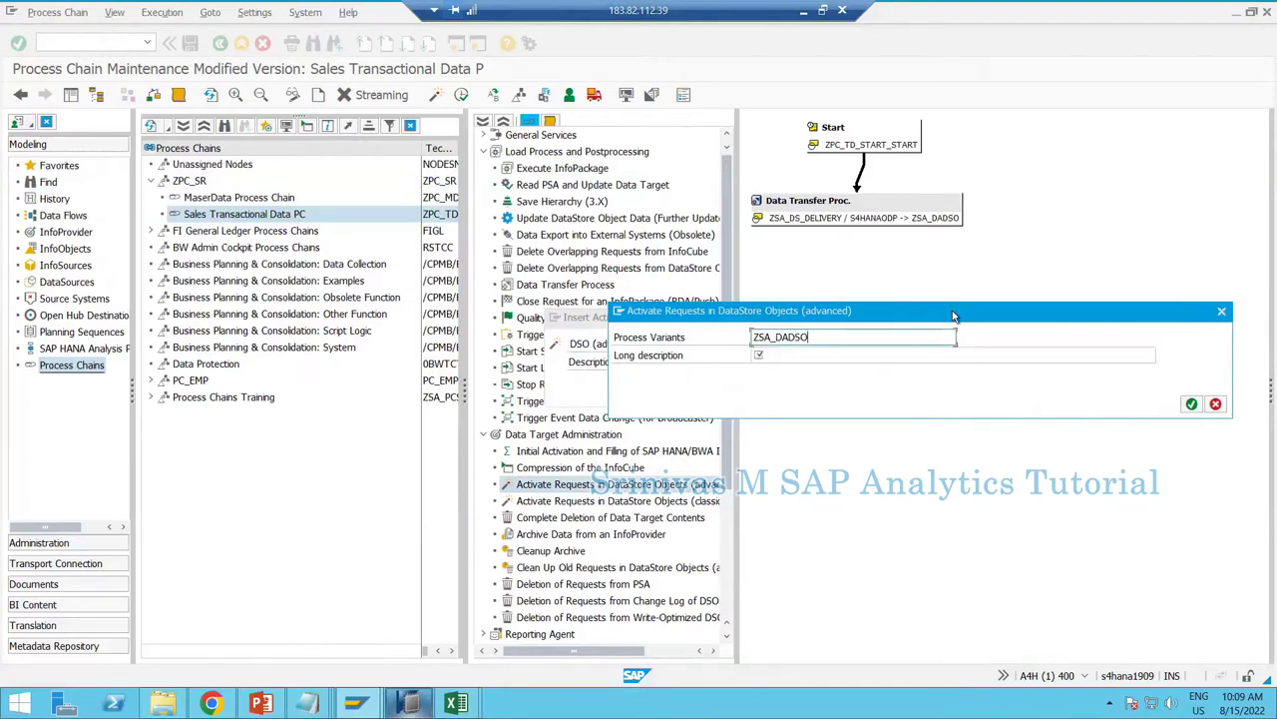
pyautogui.write('_ACTIVATE')
pyautogui.press('Return')
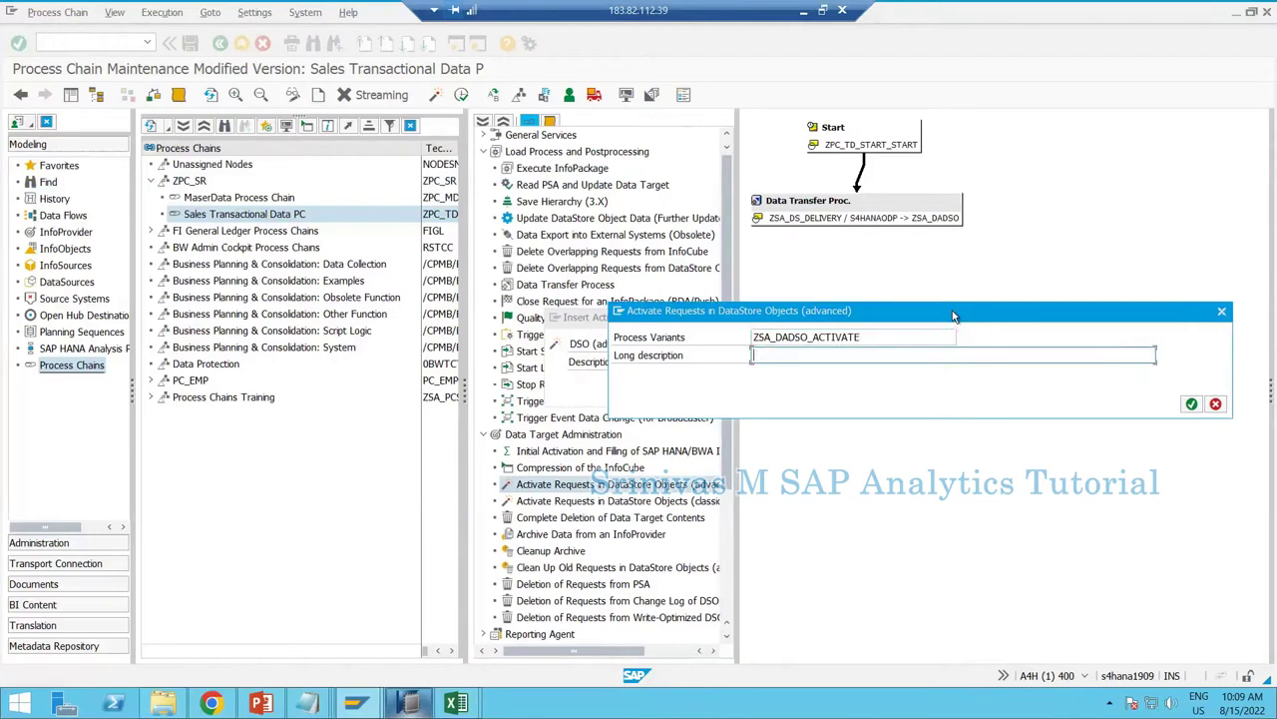
pyautogui.write('ZSA_DADSO Activation')
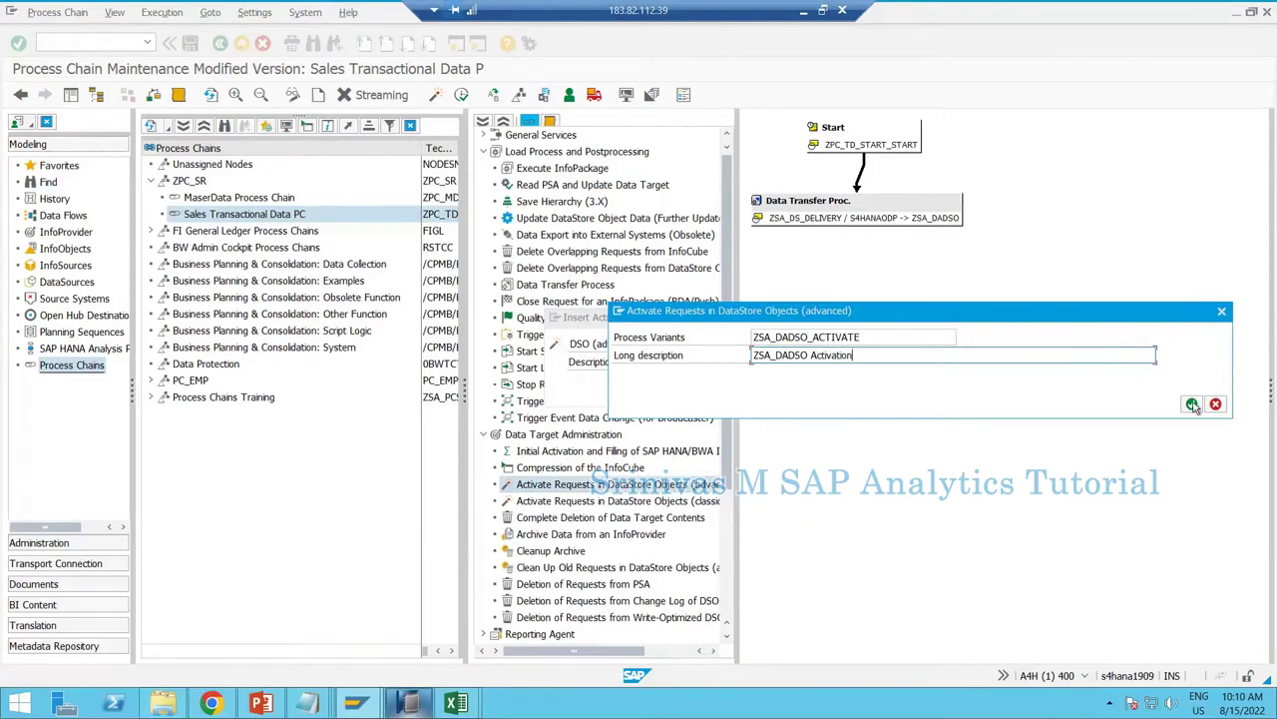
pyautogui.press('Return')
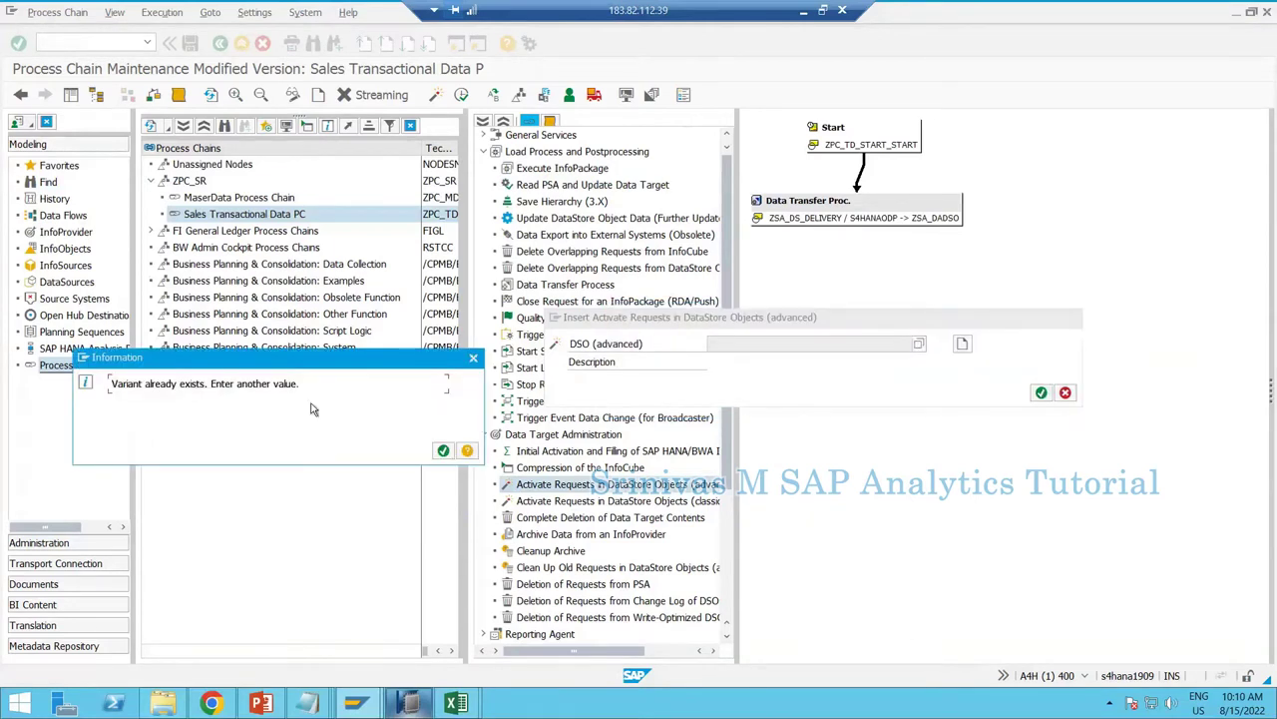
# Dismiss the message and create the activation variant ZSA_DADSO_ACTIVATE_2 with the long description "ZSA_DADSO Activation".
pyautogui.click(444, 452)
pyautogui.click(442, 450)
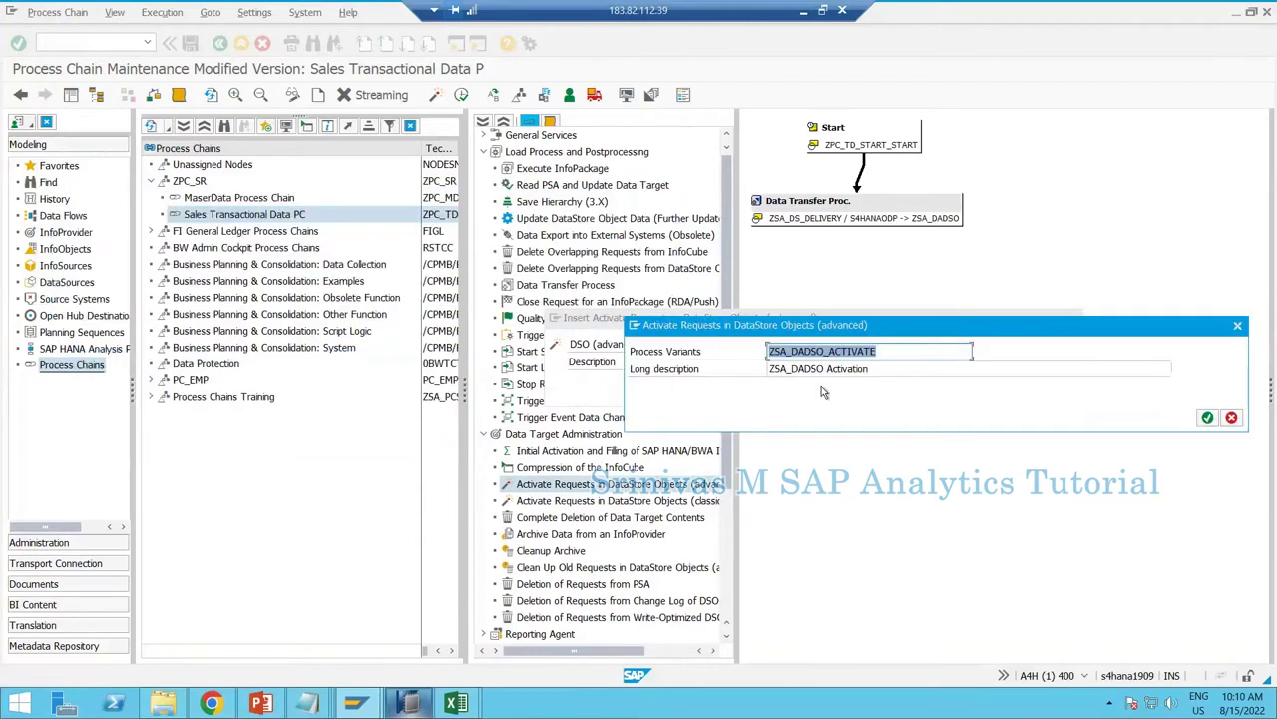
pyautogui.click(883, 351)
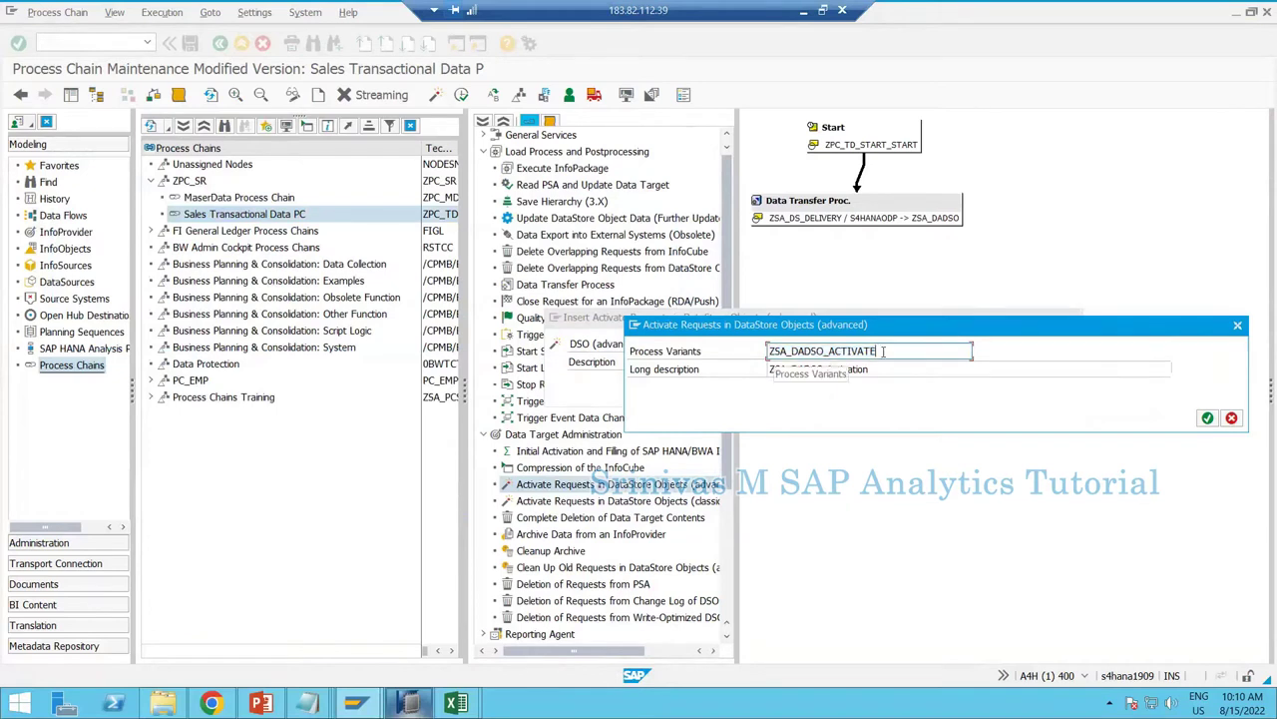
pyautogui.write('_2')
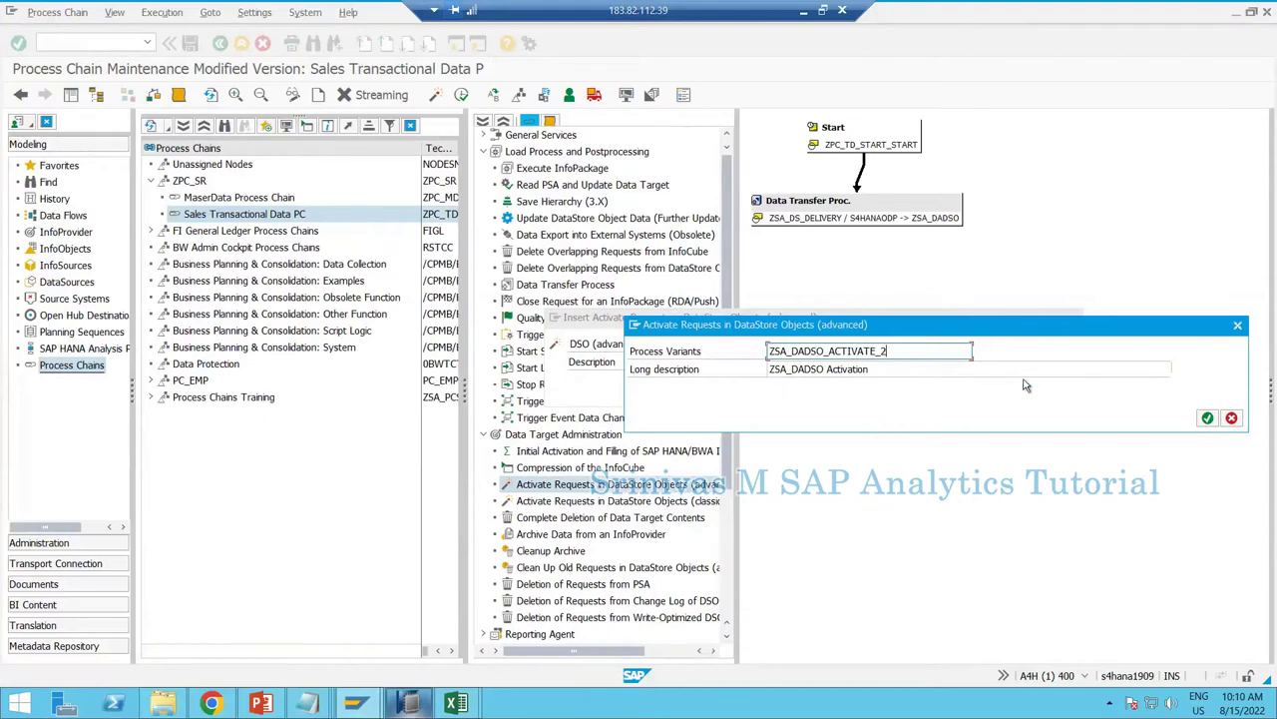
pyautogui.click(1076, 389)
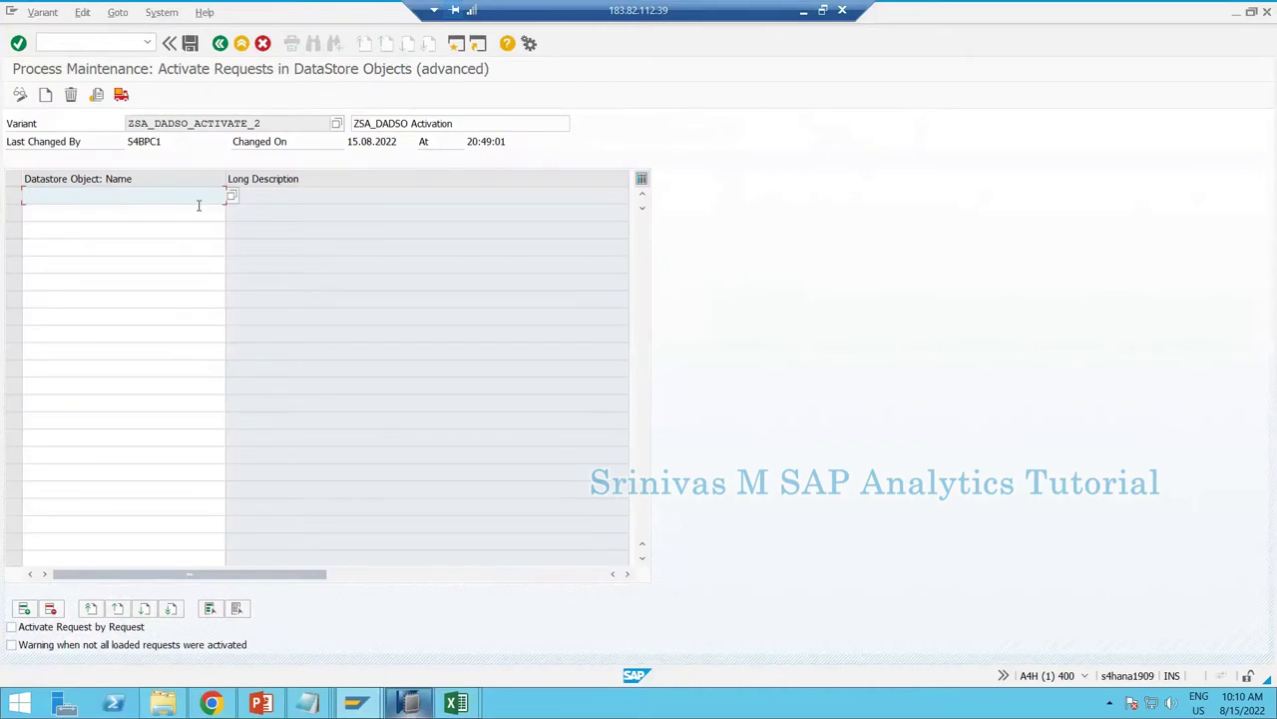
pyautogui.click(266, 123)
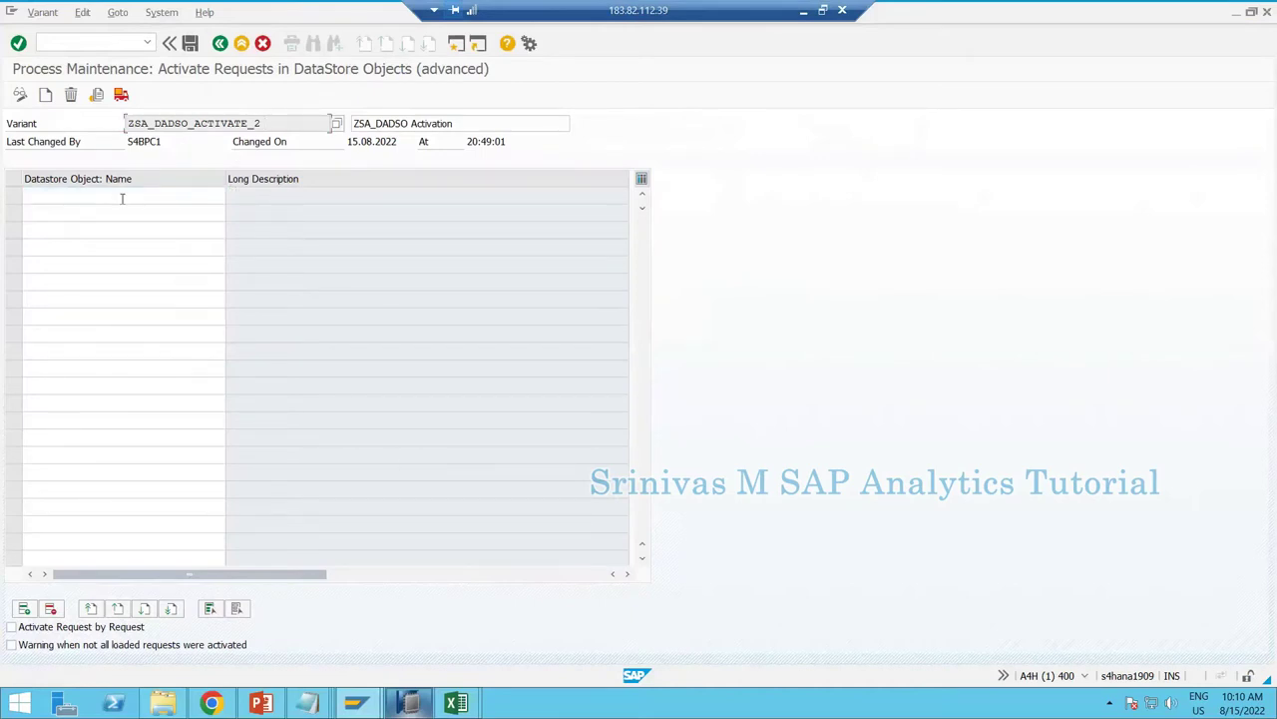
# Find ZSA_DADSO among the available DataStore objects and enter it as the first object to activate in the variant.
pyautogui.click(176, 212)
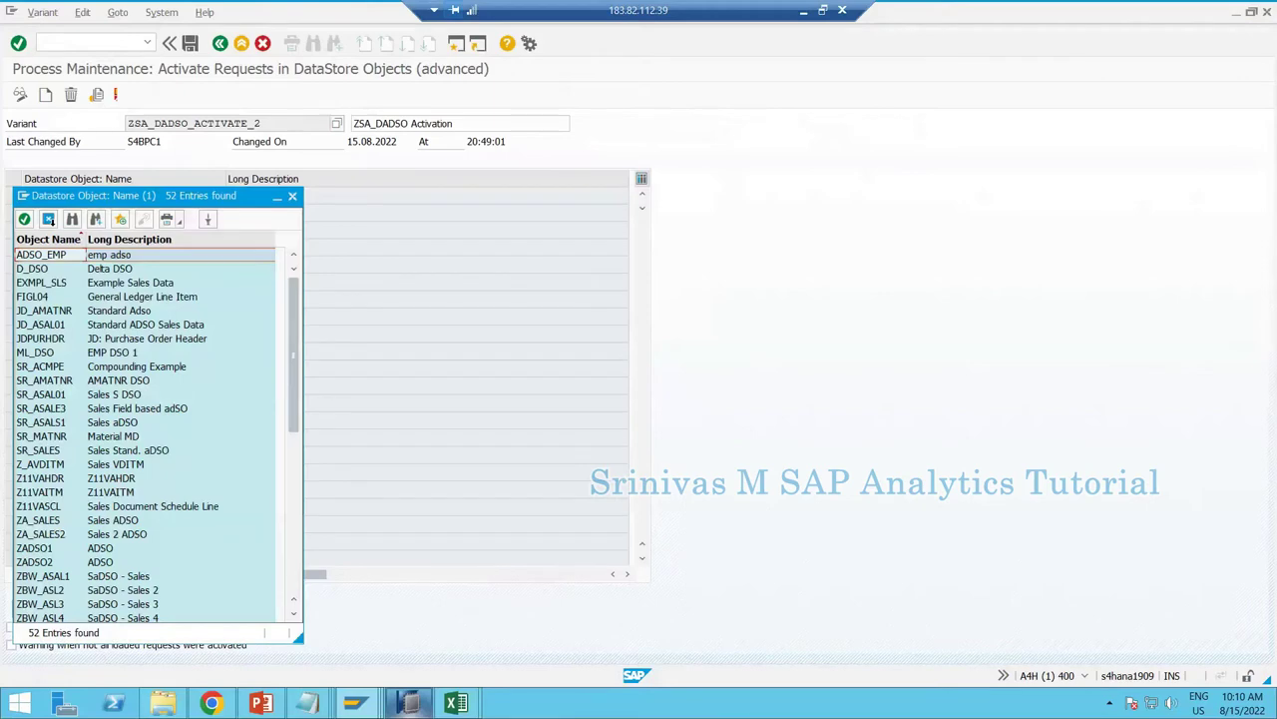
pyautogui.click(74, 221)
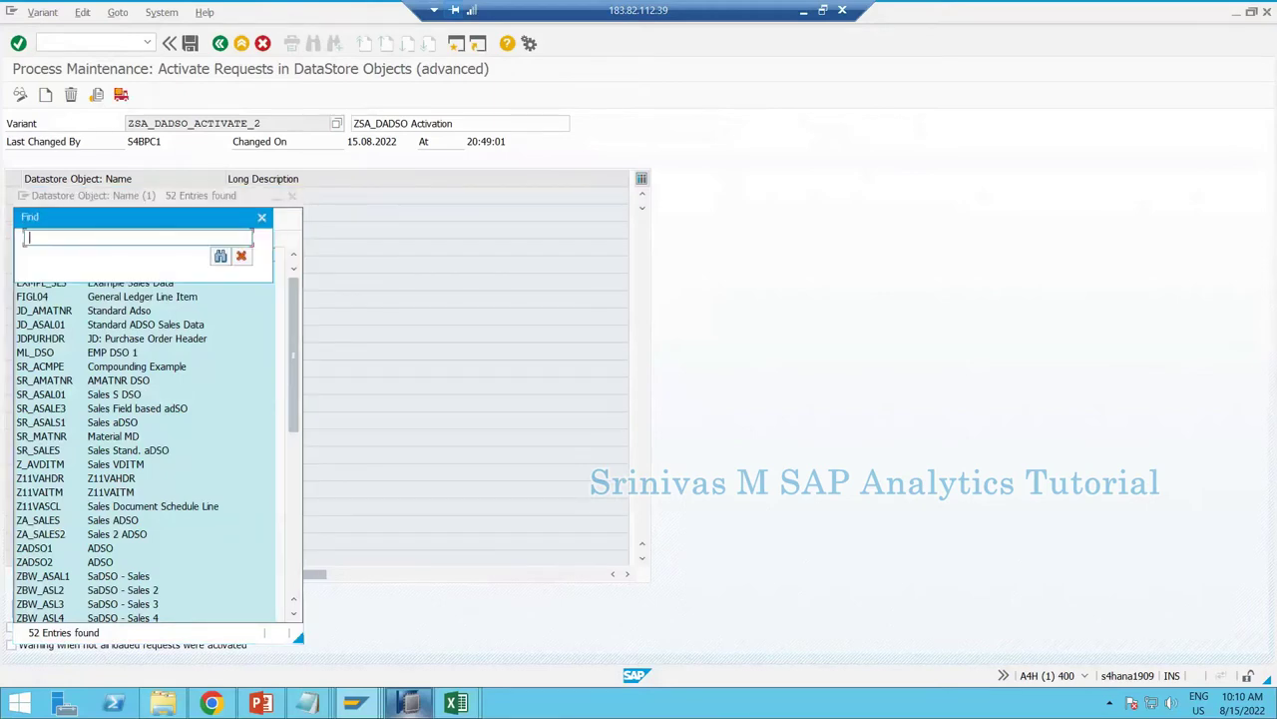
pyautogui.write('zs')
pyautogui.write('a-')
pyautogui.write('dad')
pyautogui.write('so')
pyautogui.press('Return')
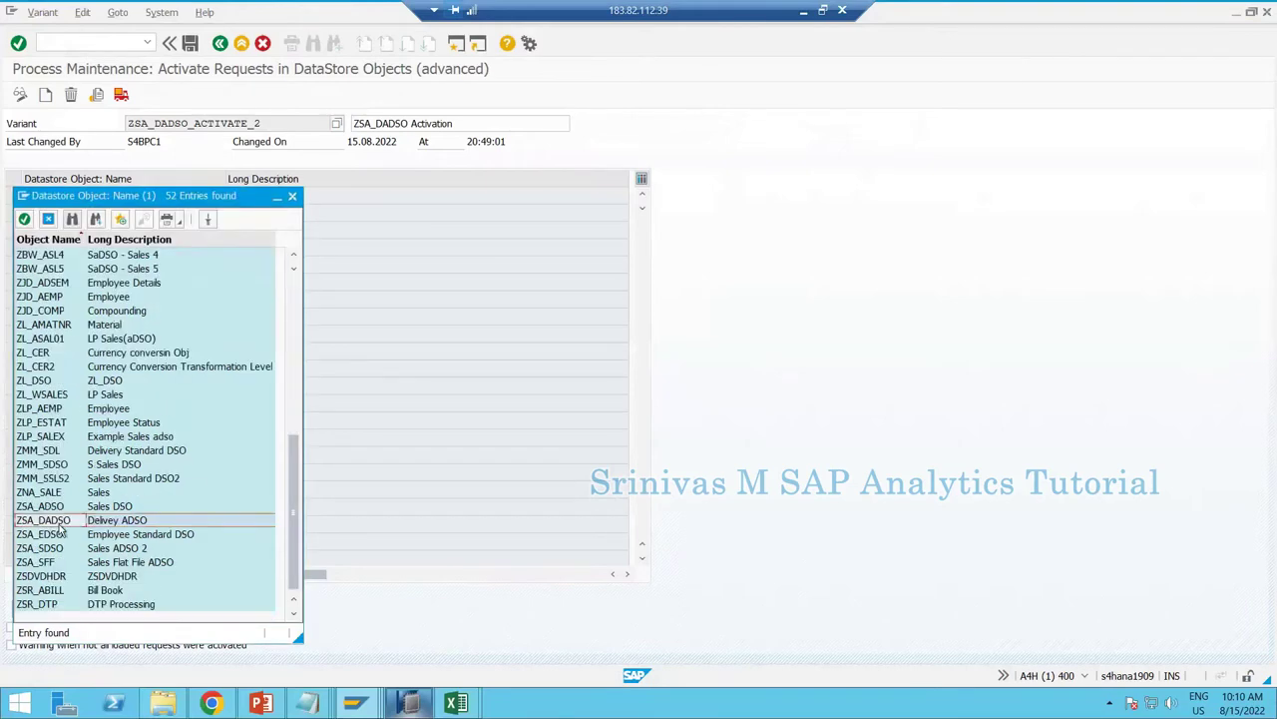
pyautogui.press('Return')
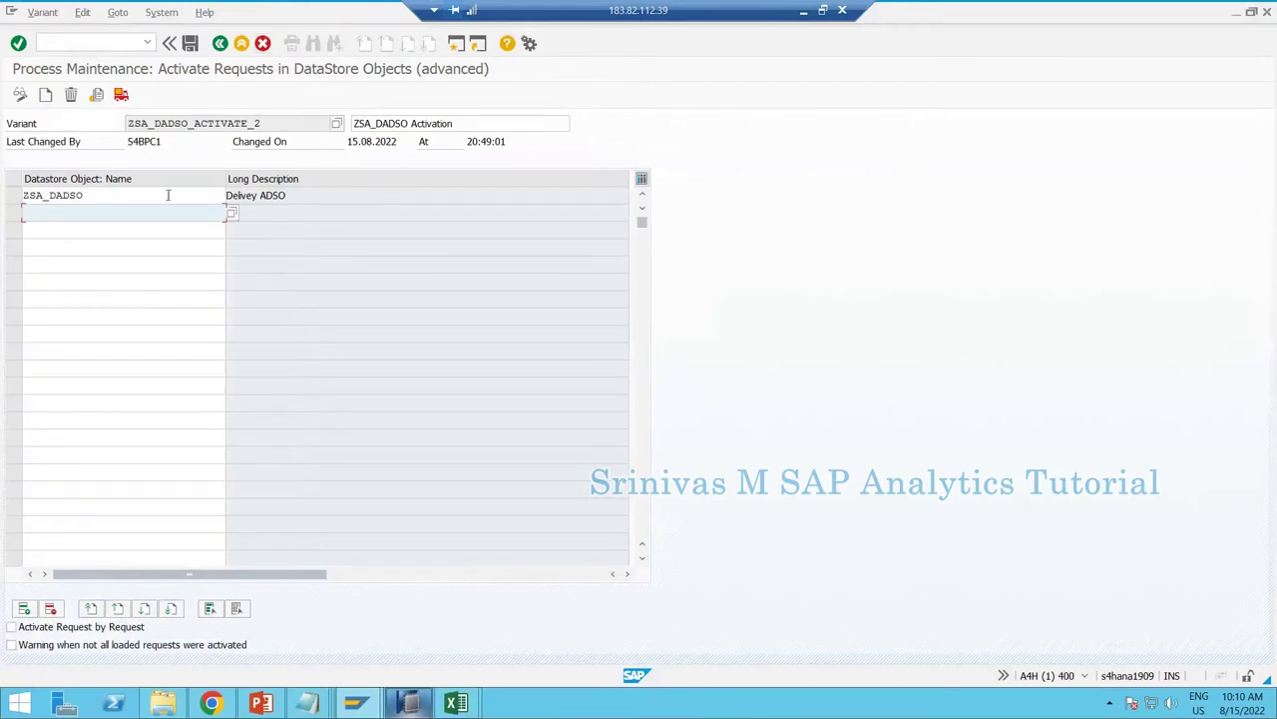
pyautogui.press('Up')
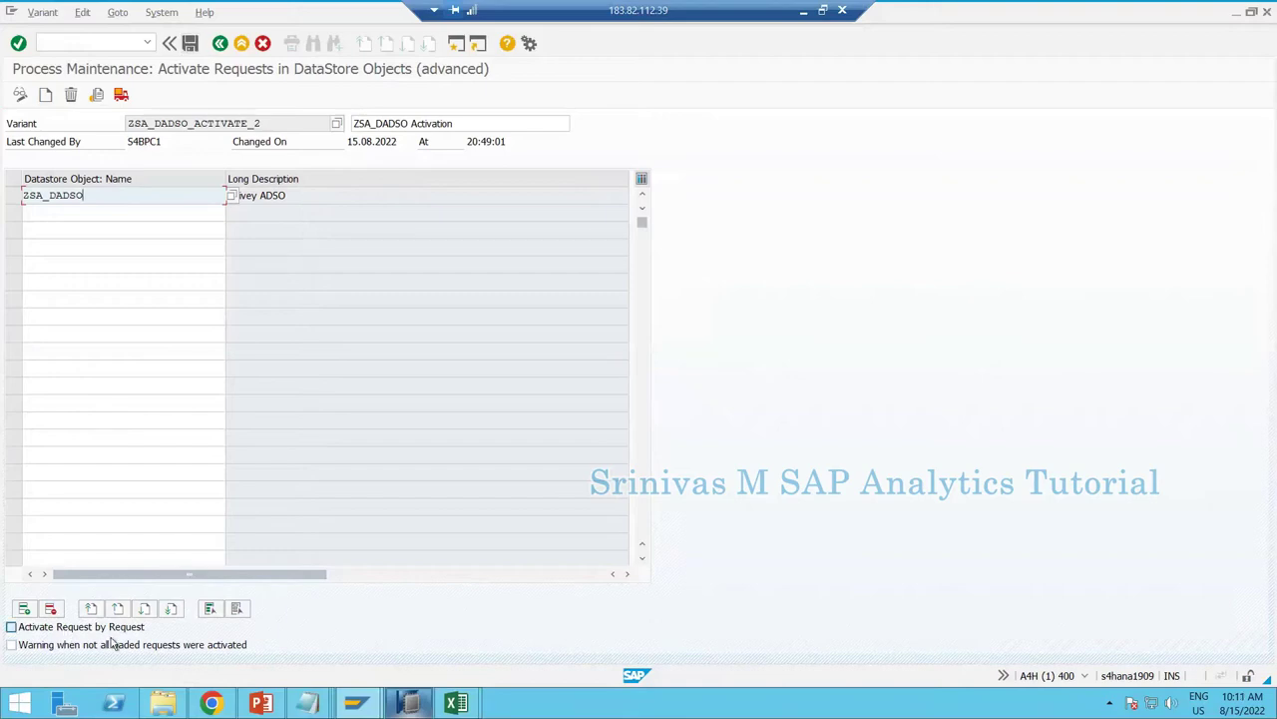
# Save the ZSA_DADSO_ACTIVATE_2 variant, return to the process chain and insert it as the activation process.
pyautogui.click(191, 46)
pyautogui.click(190, 46)
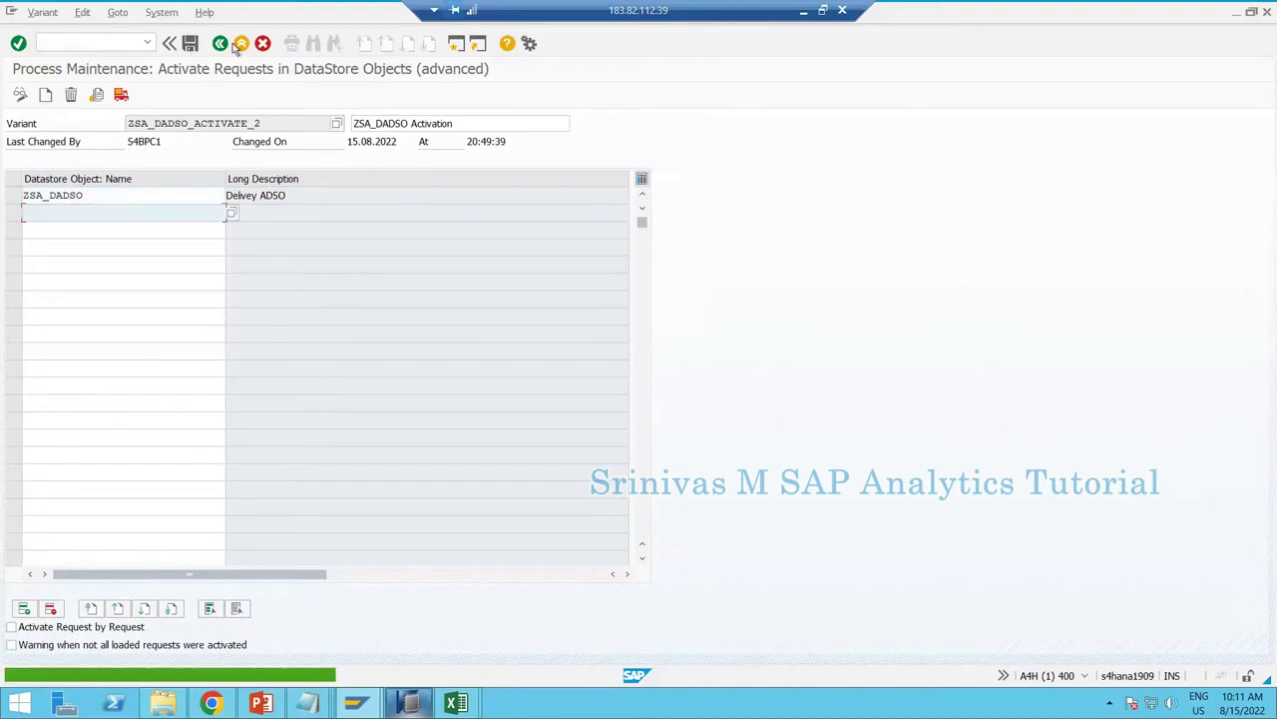
pyautogui.press('F3')
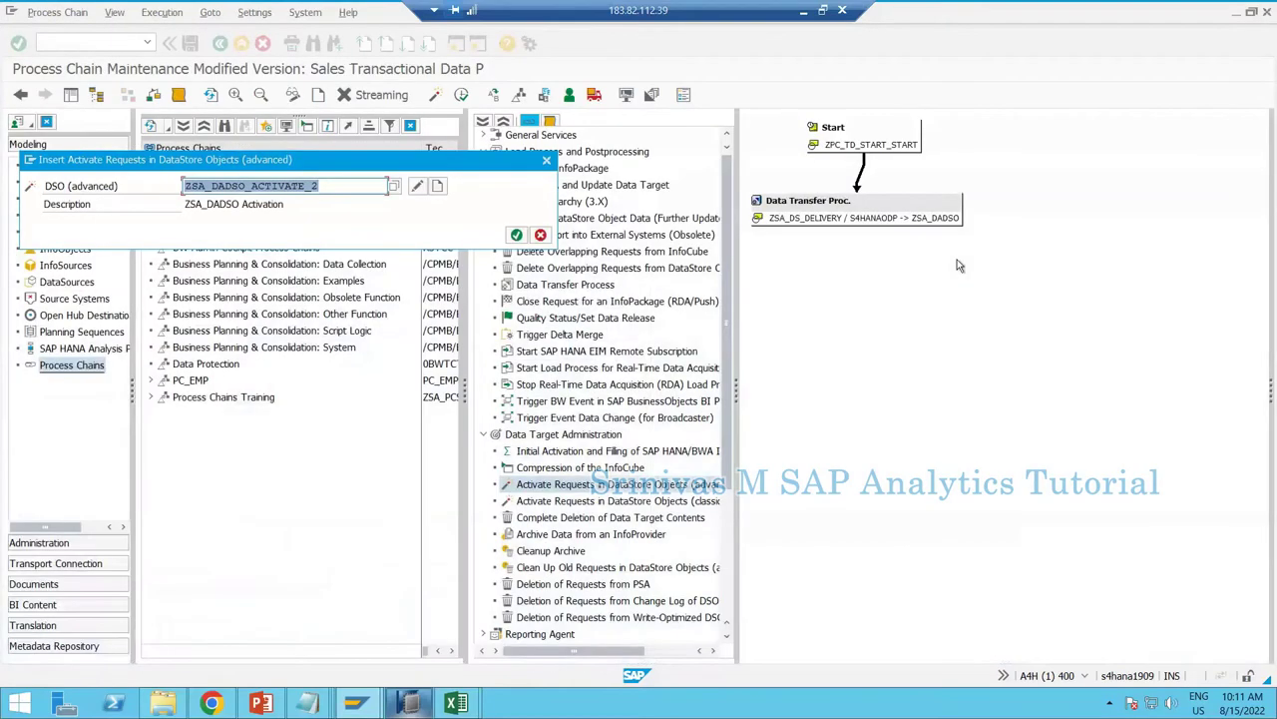
pyautogui.click(516, 235)
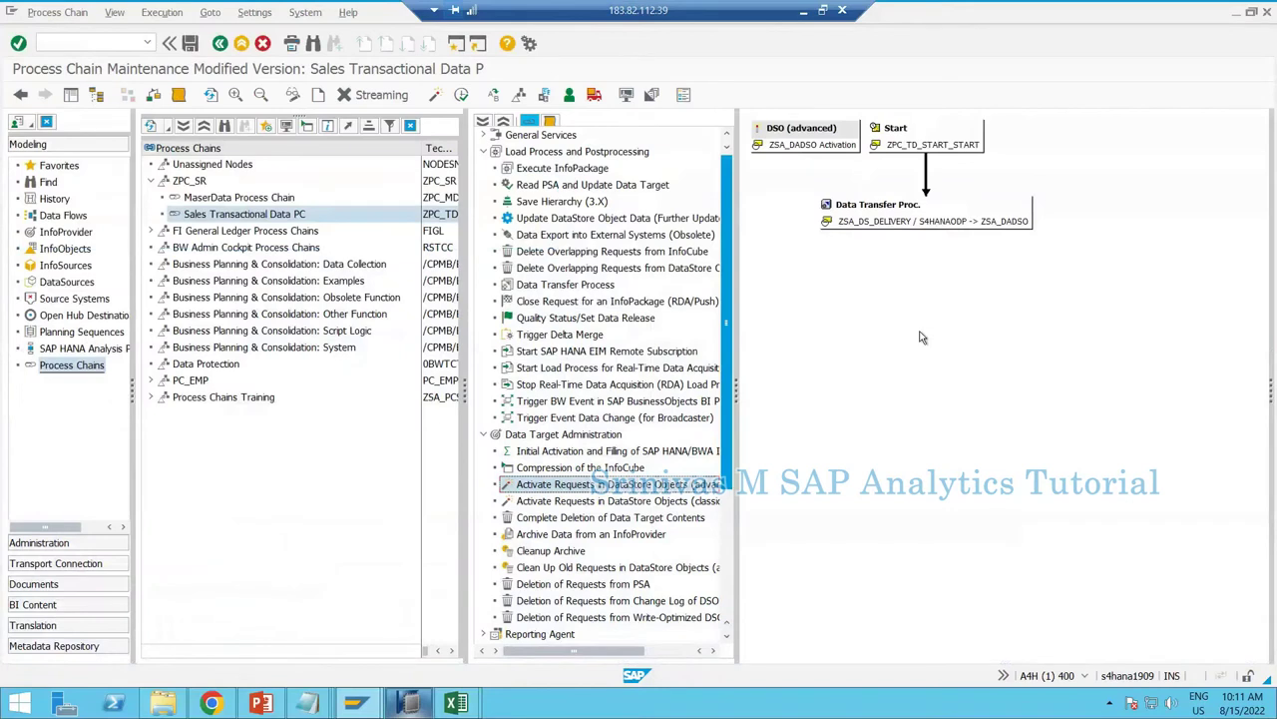
# Place the ZSA_DADSO activation below the delivery data transfer process and link the two on success.
pyautogui.moveTo(819, 141); pyautogui.dragTo(868, 340)
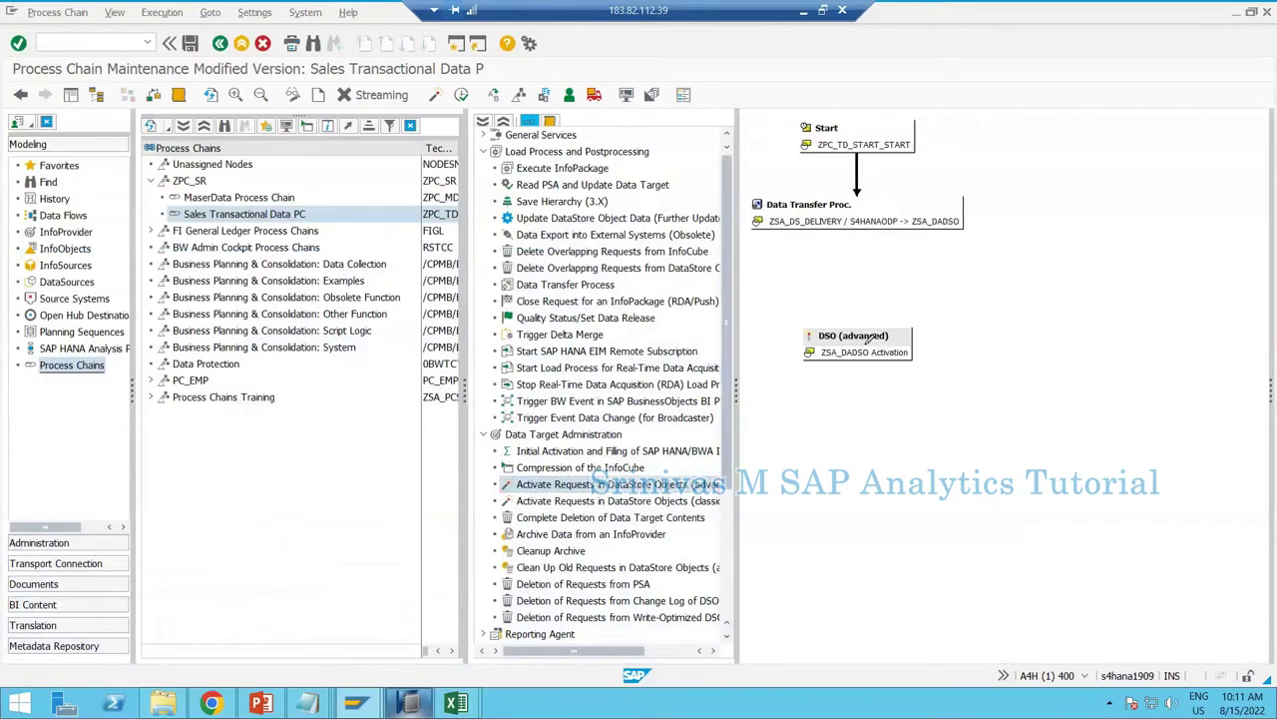
pyautogui.moveTo(857, 207); pyautogui.dragTo(858, 350)
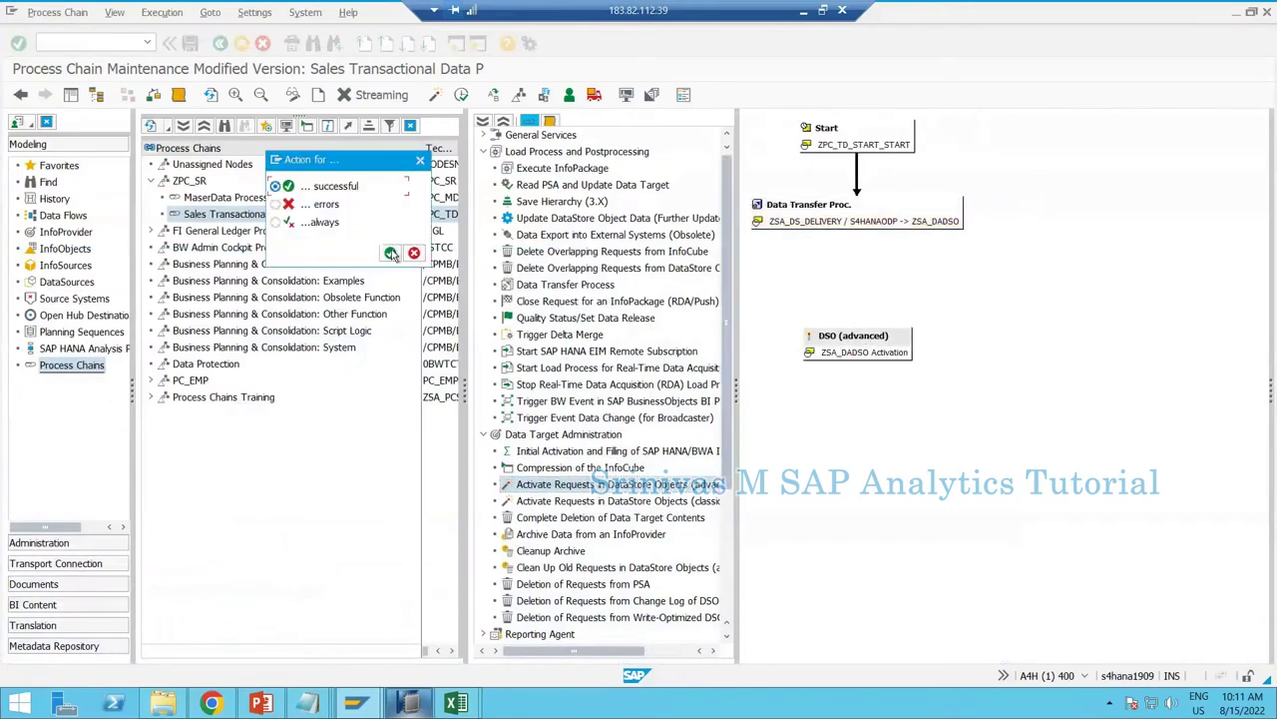
pyautogui.press('Return')
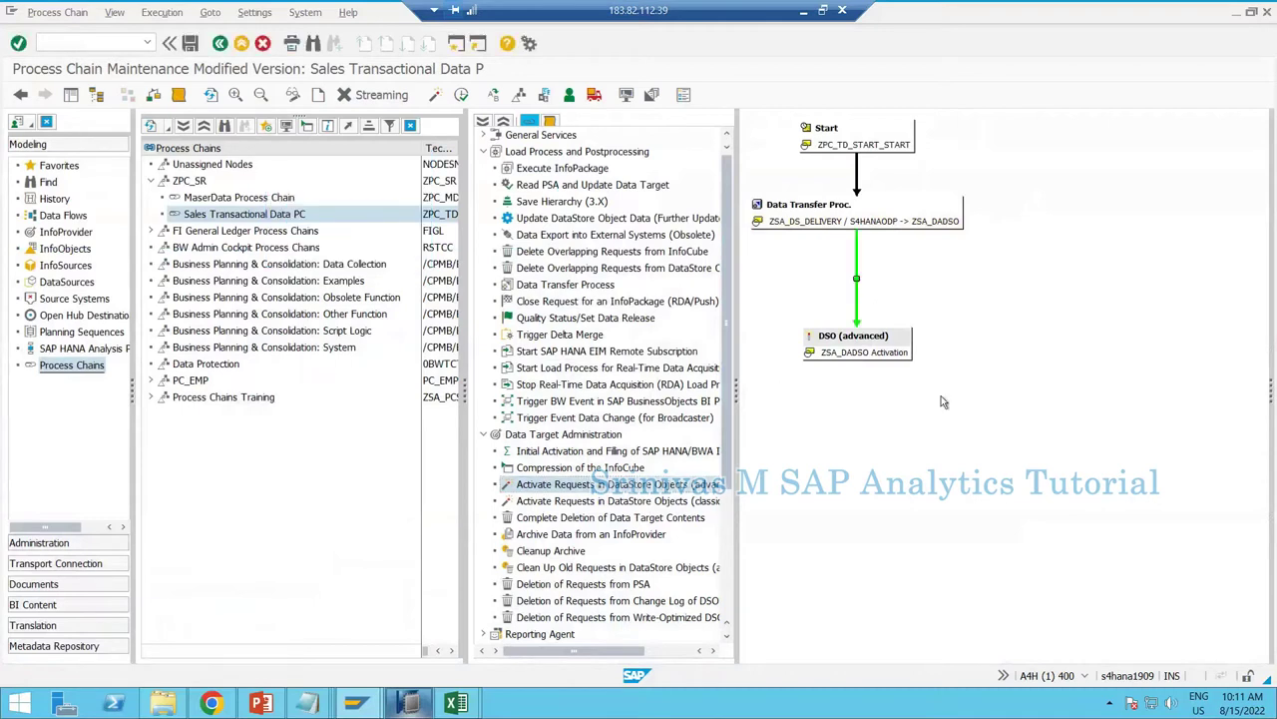
pyautogui.moveTo(906, 355); pyautogui.dragTo(882, 342)
pyautogui.click(955, 215)
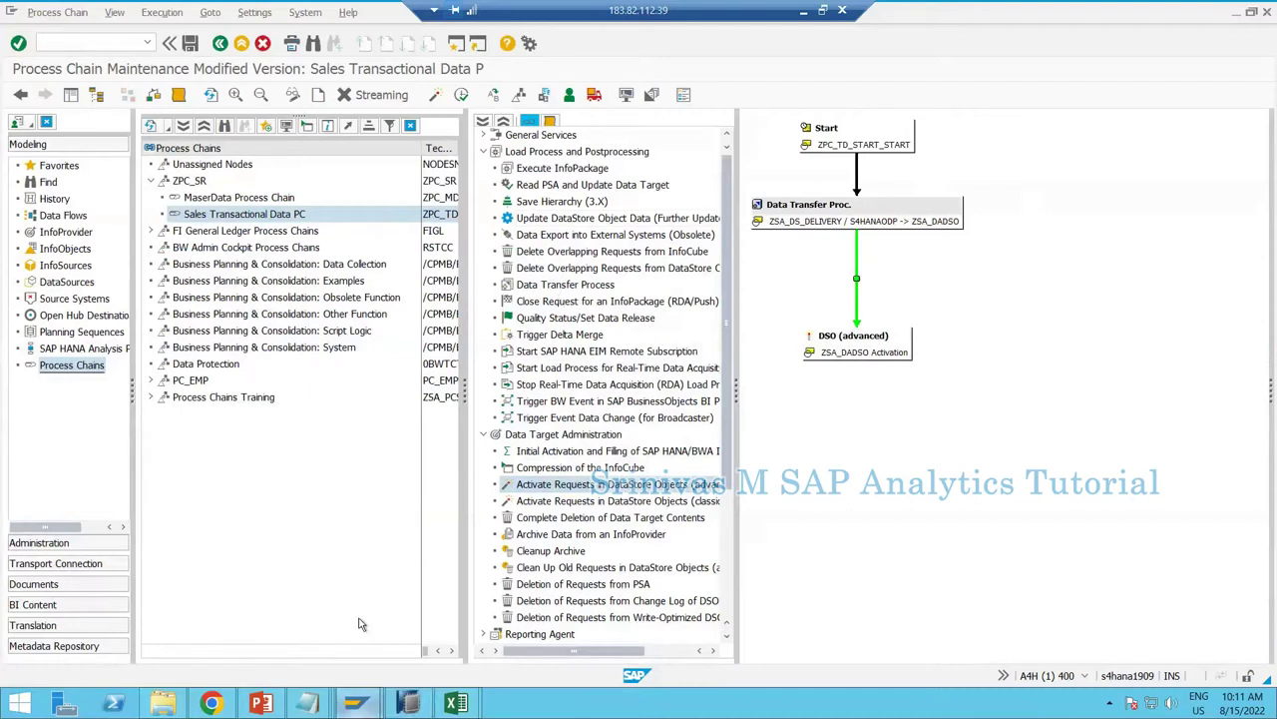
# Copy the second TD entry, DTP_003N813N3U75BDE95NS1K580Z, from Sheet5 in Excel and add it to the chain as a data transfer process.
pyautogui.moveTo(396, 710)
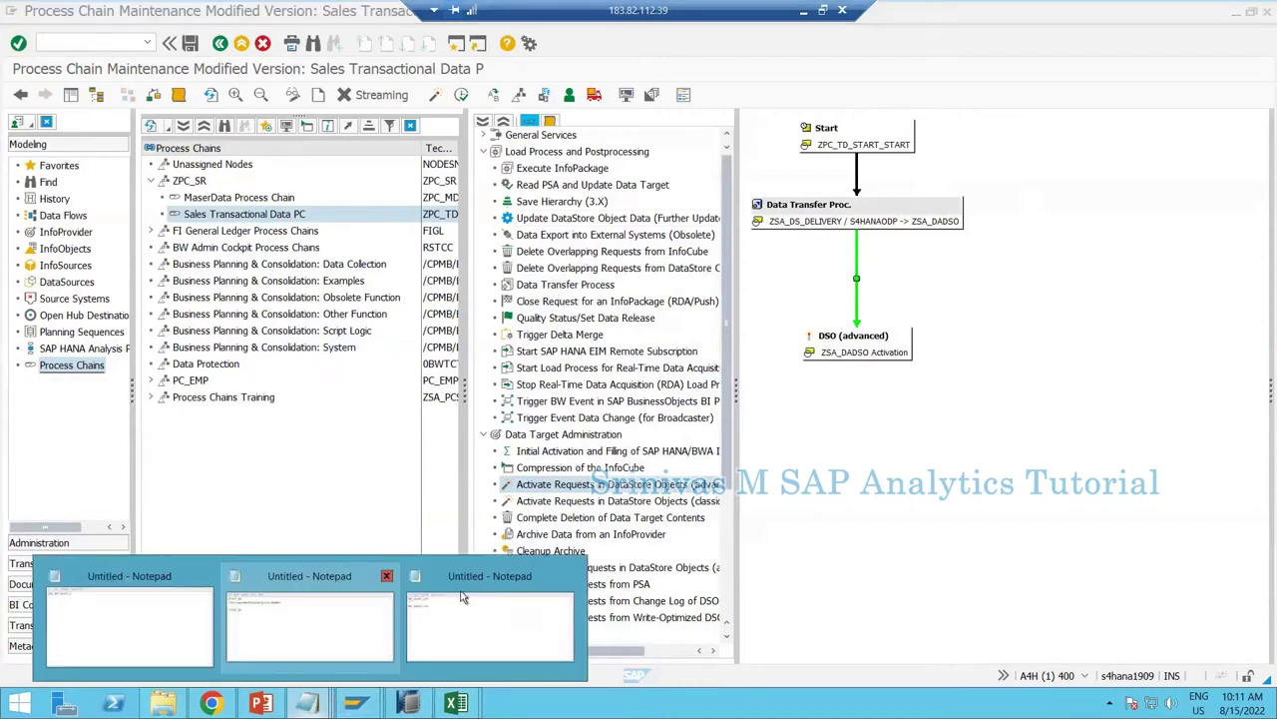
pyautogui.hotkey('alt', 'Tab')
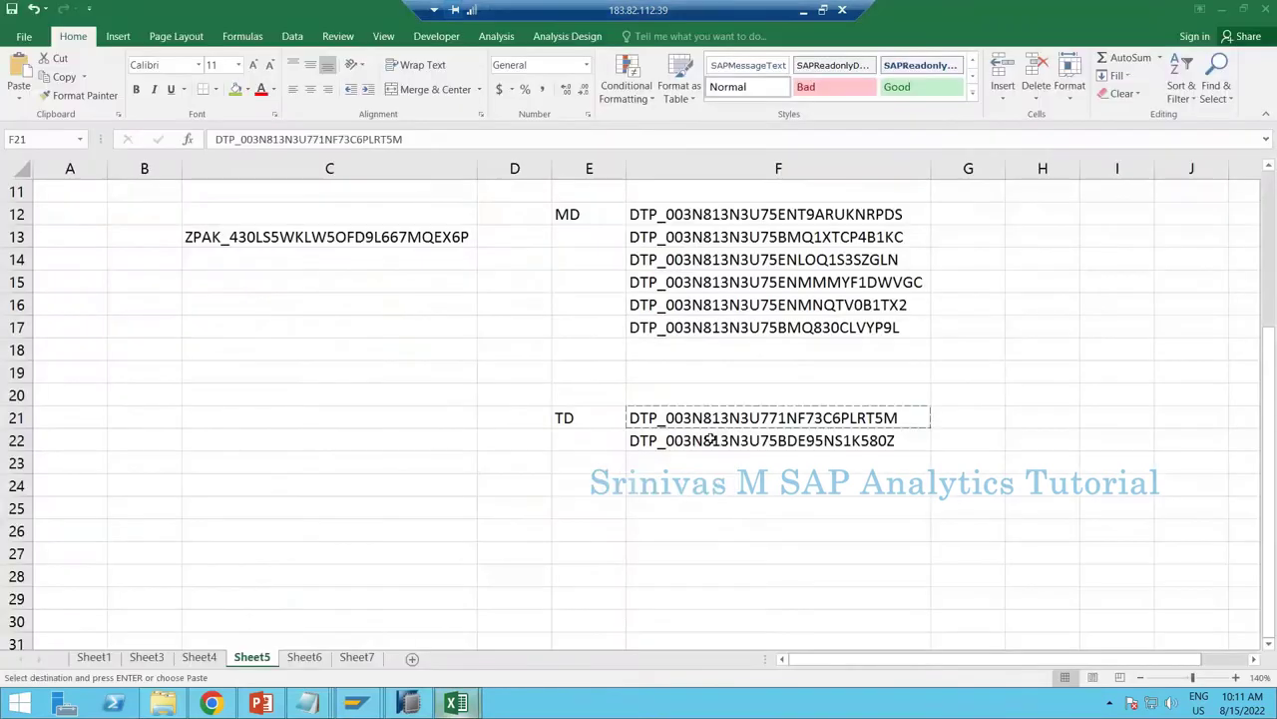
pyautogui.press('Down')
pyautogui.hotkey('ctrl', 'c')
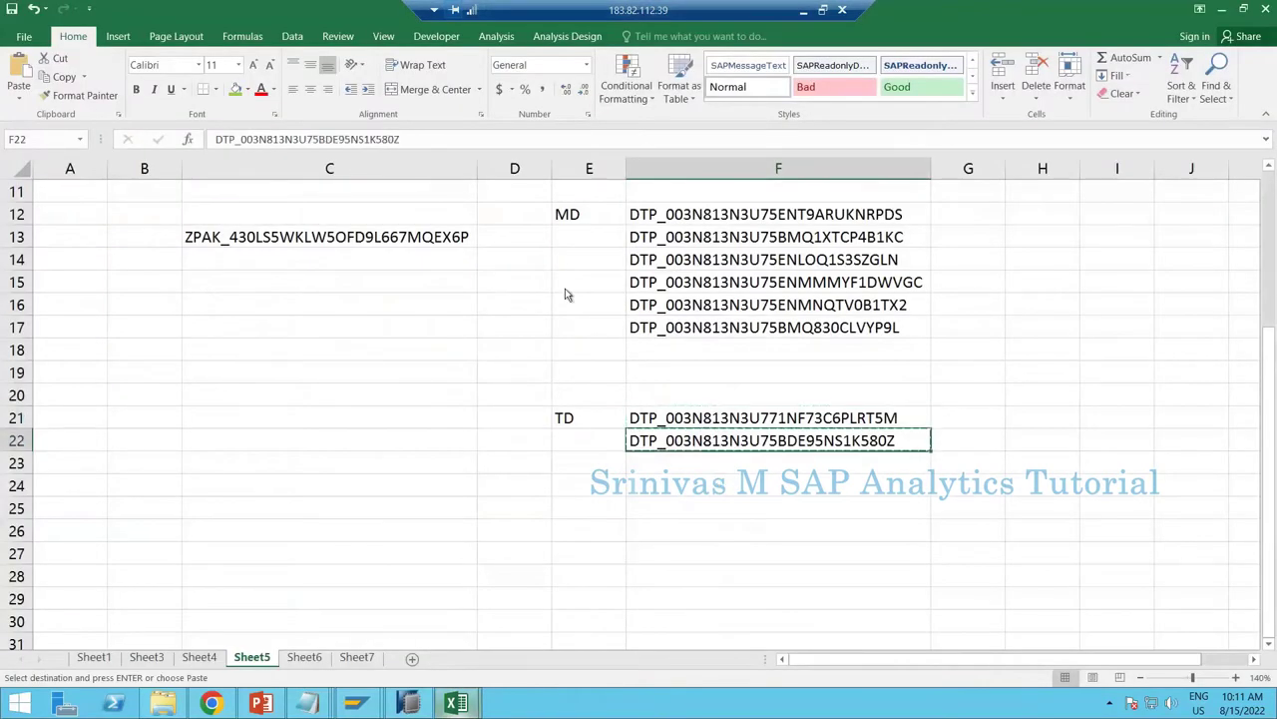
pyautogui.hotkey('alt', 'Tab')
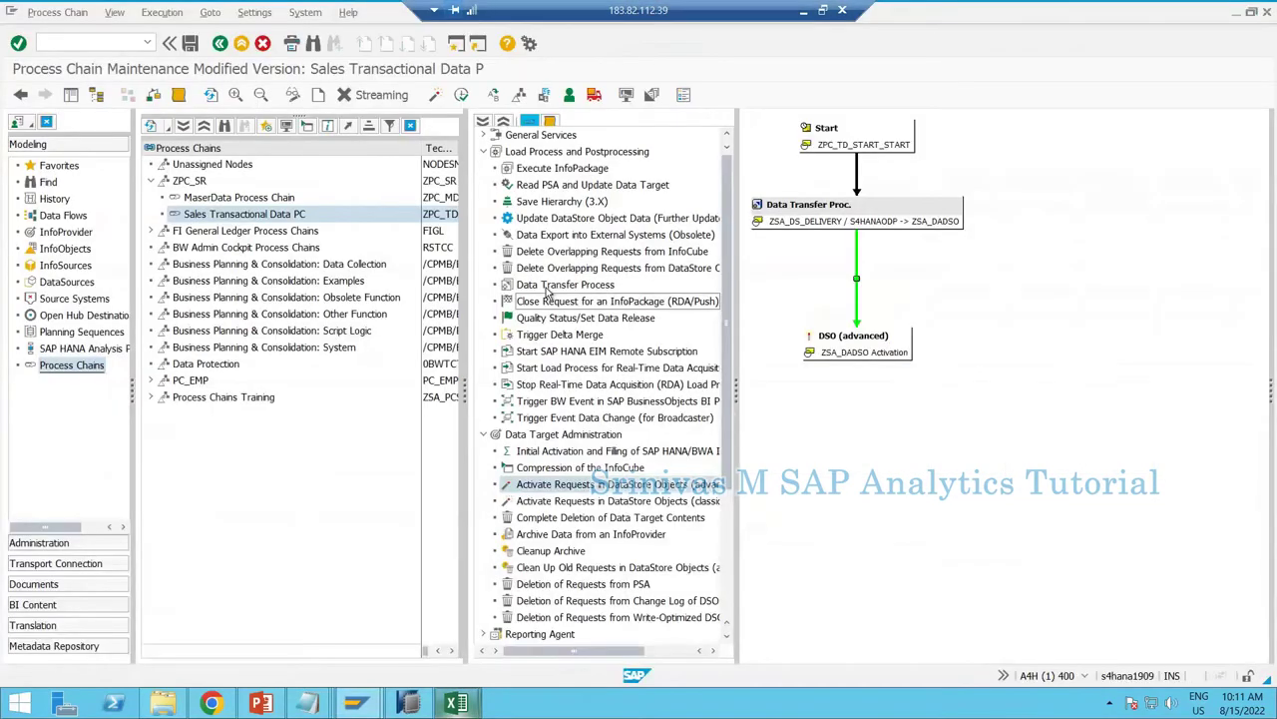
pyautogui.doubleClick(545, 286)
pyautogui.hotkey('ctrl', 'v')
pyautogui.press('Return')
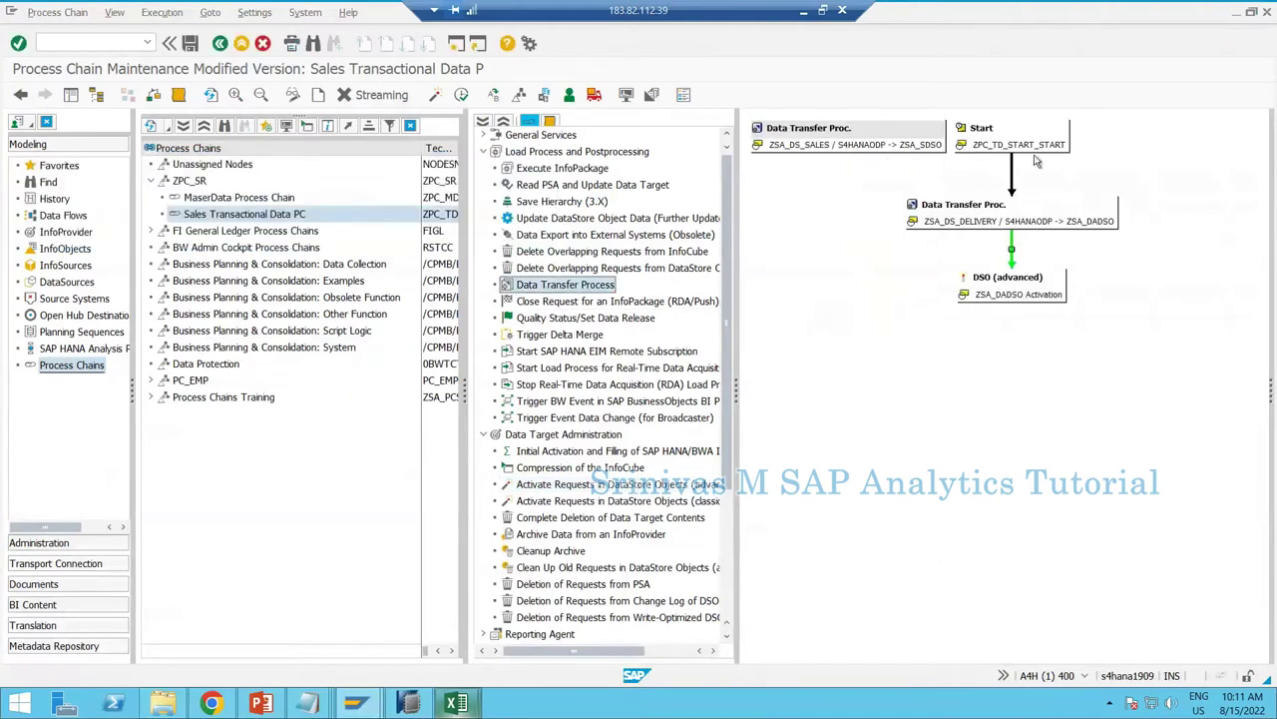
# Link Start to the ZSA_DS_SALES to ZSA_SDSO data transfer process and refresh the chain layout.
pyautogui.click(870, 147)
pyautogui.moveTo(1013, 145); pyautogui.dragTo(848, 144)
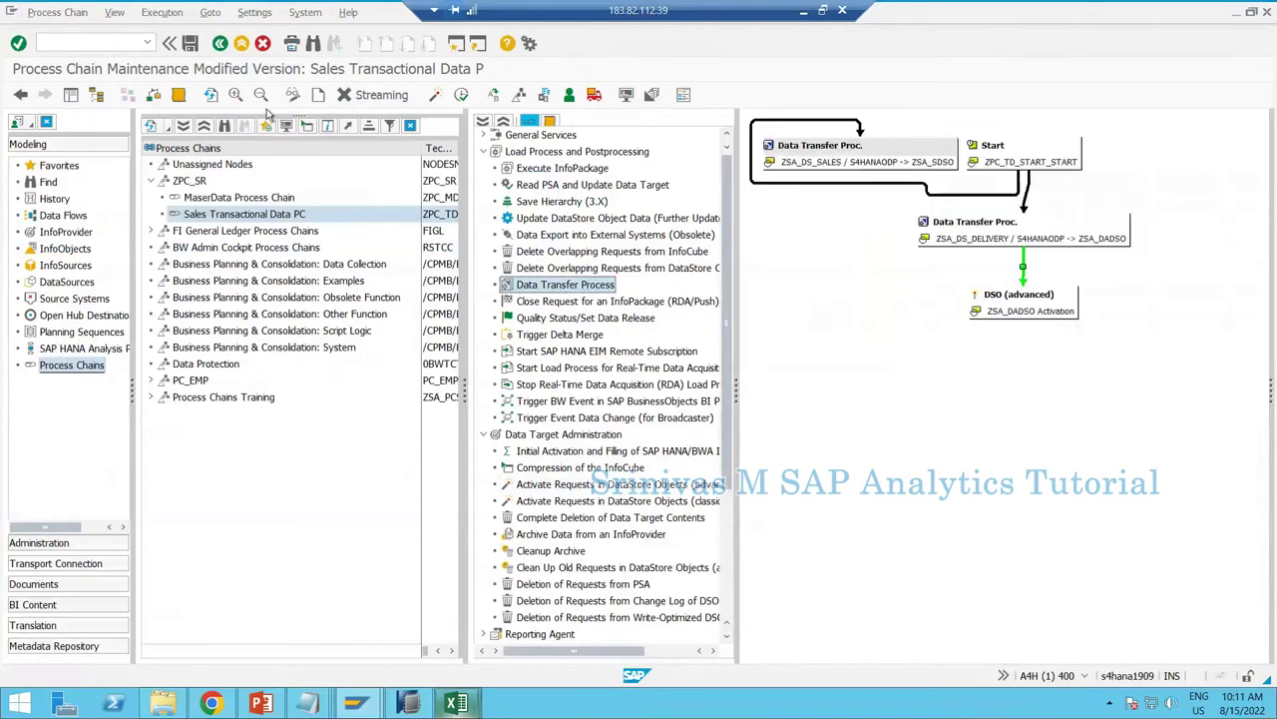
pyautogui.click(211, 94)
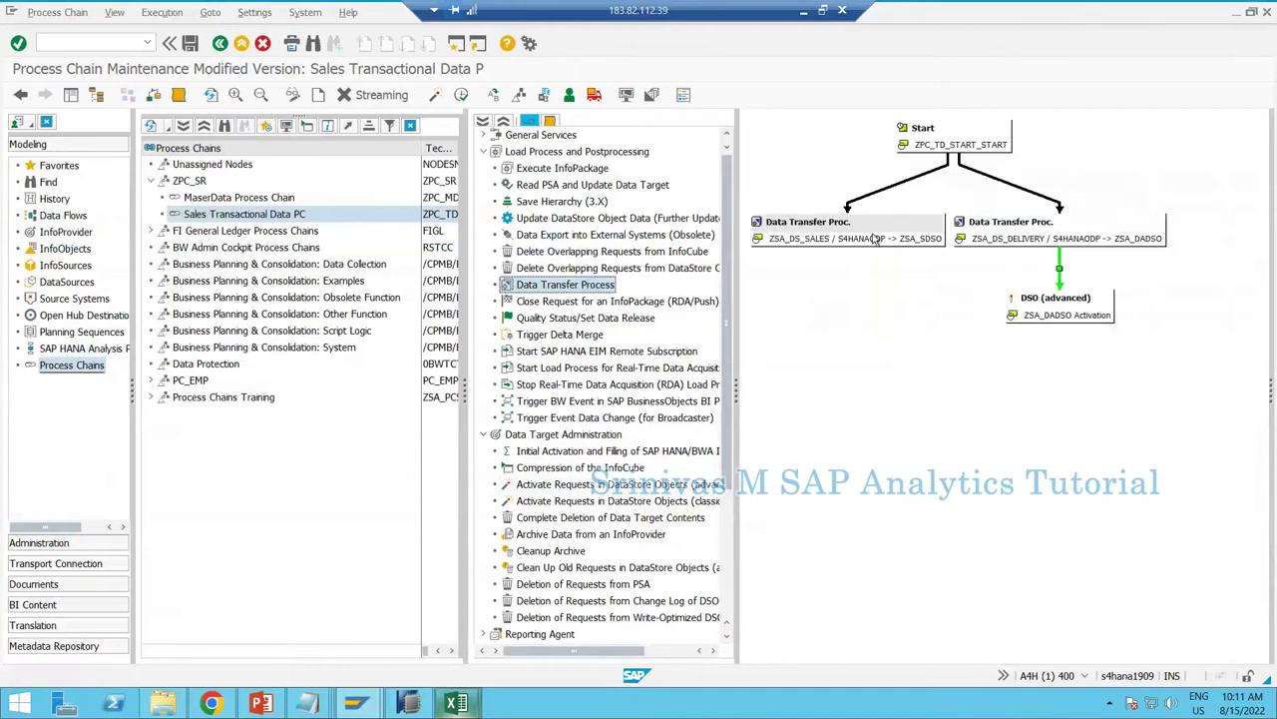
# Try to link the ZSA_DS_SALES data transfer process to the ZSA_DADSO activation on success, merging both loads through an OR process.
pyautogui.click(1025, 243)
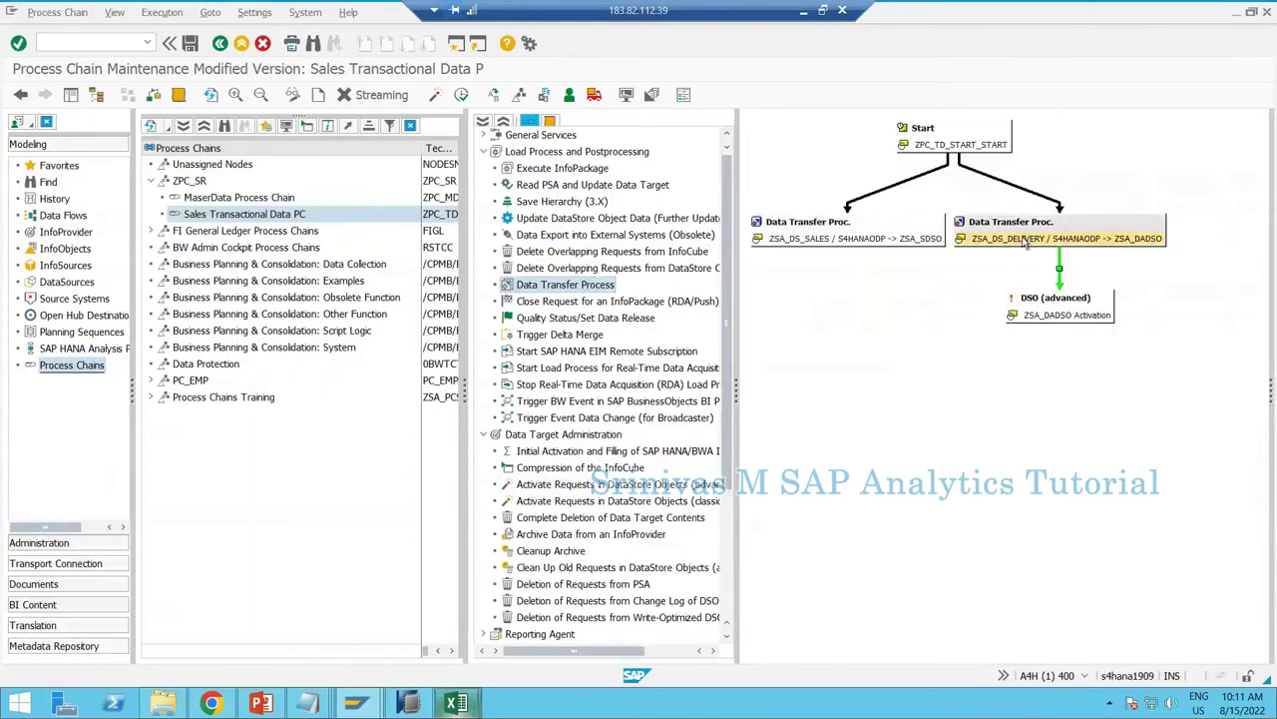
pyautogui.click(939, 242)
pyautogui.moveTo(1026, 275); pyautogui.dragTo(1058, 311)
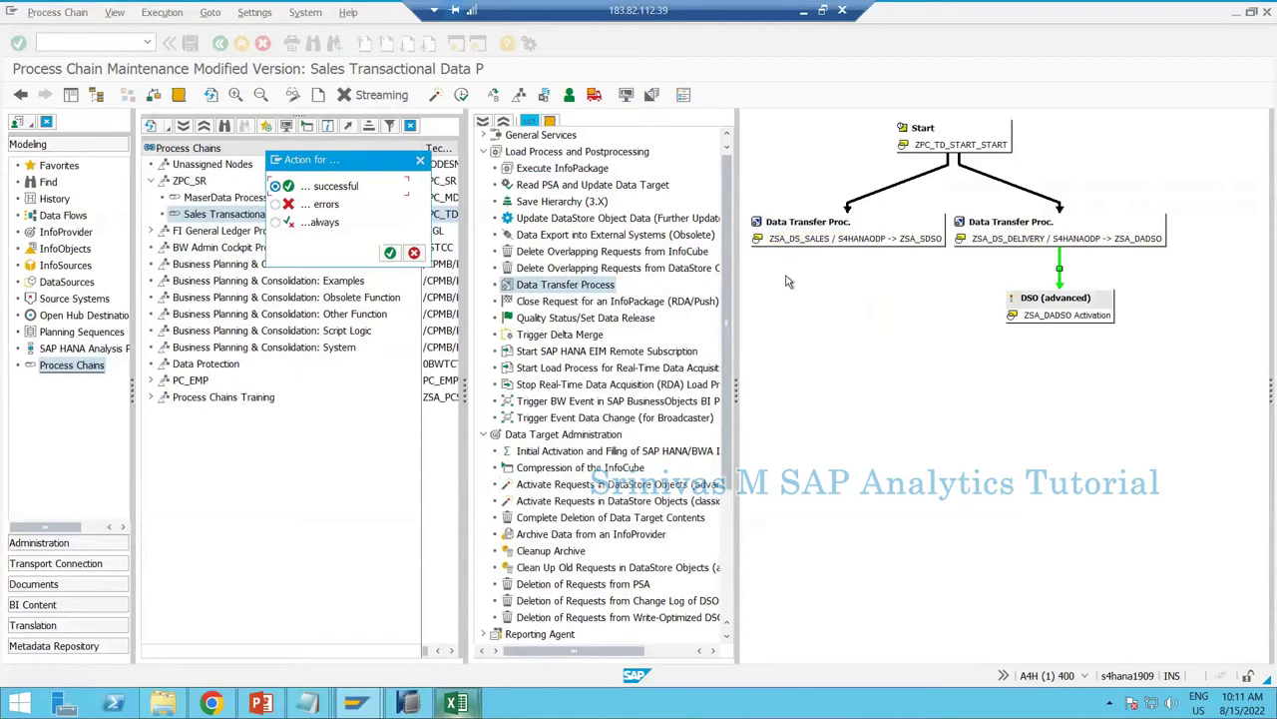
pyautogui.press('Return')
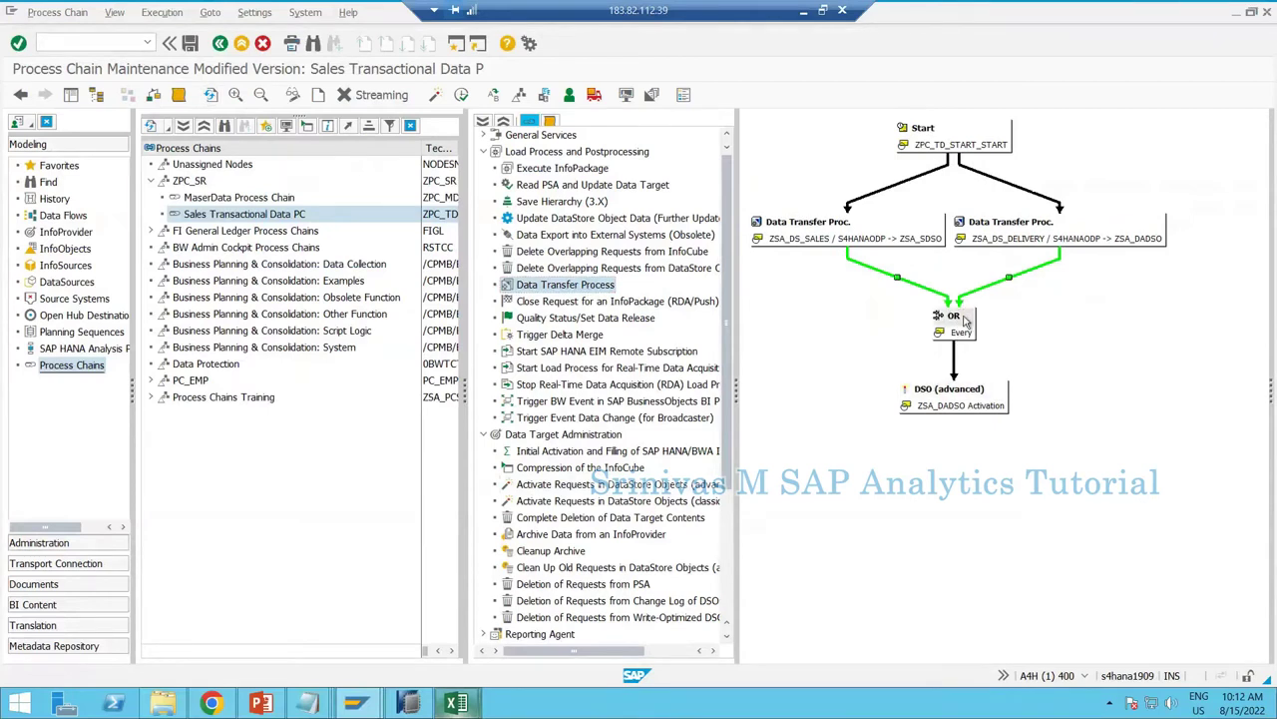
# Remove the OR process and link the ZSA_DS_DELIVERY data transfer process to the ZSA_DADSO activation on success.
pyautogui.rightClick(974, 316)
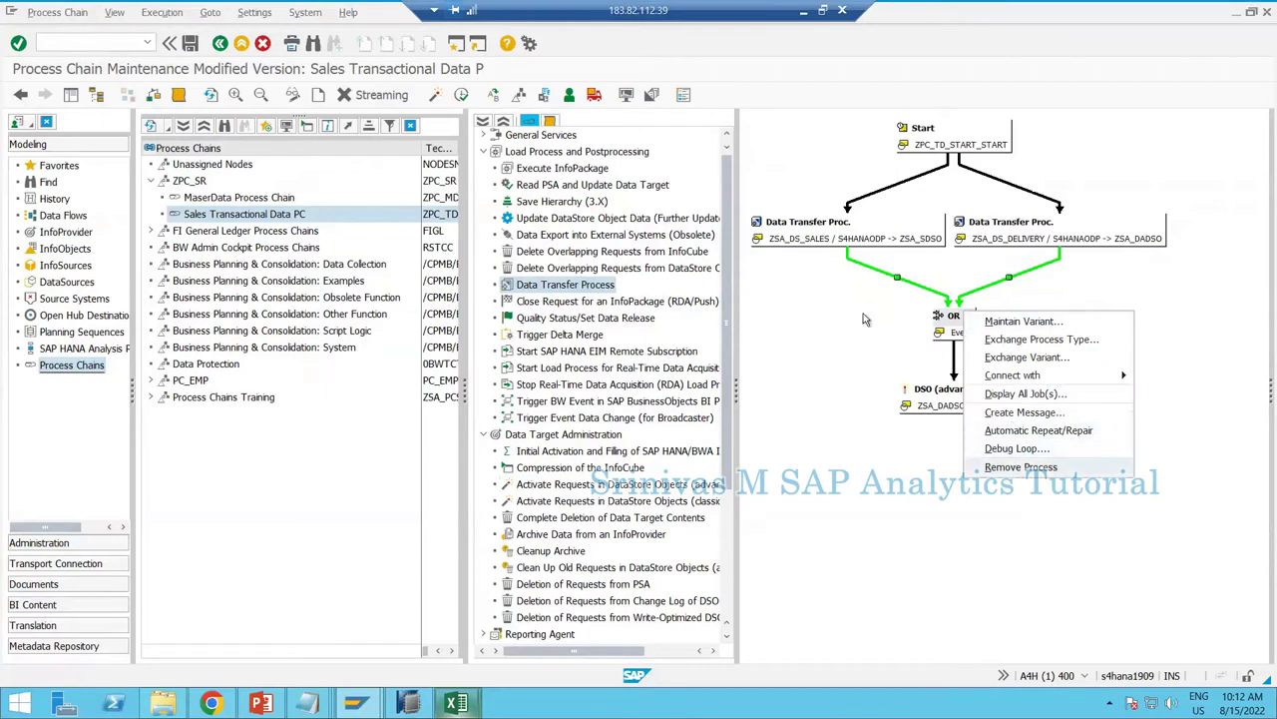
pyautogui.click(1020, 467)
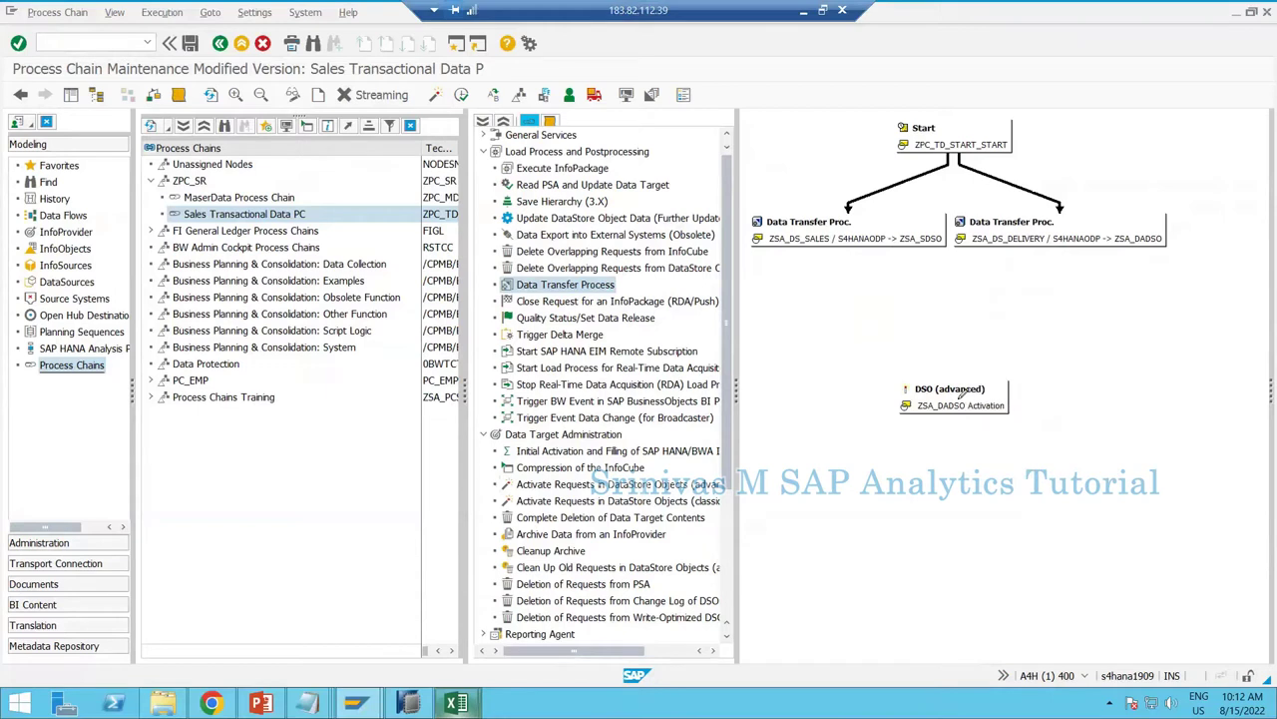
pyautogui.moveTo(964, 392)
pyautogui.mouseDown()
pyautogui.moveTo(1044, 271)
pyautogui.moveTo(985, 349)
pyautogui.moveTo(874, 252)
pyautogui.mouseUp()
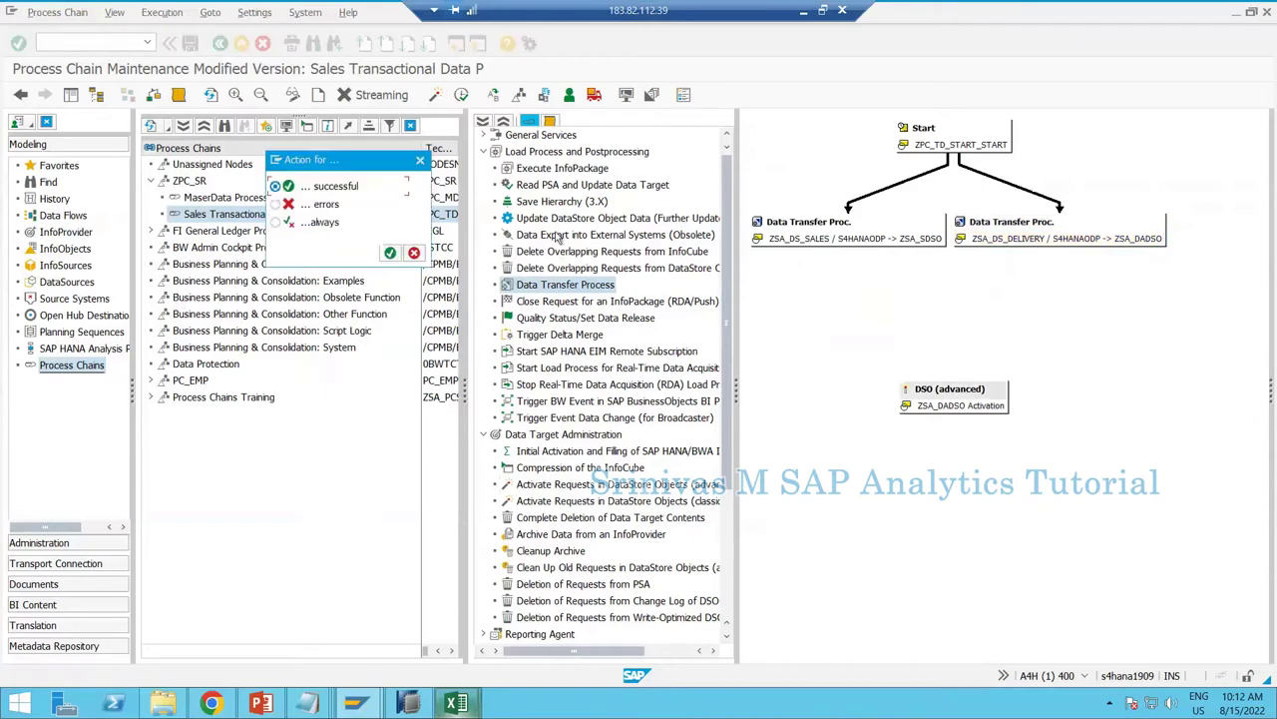
pyautogui.press('Return')
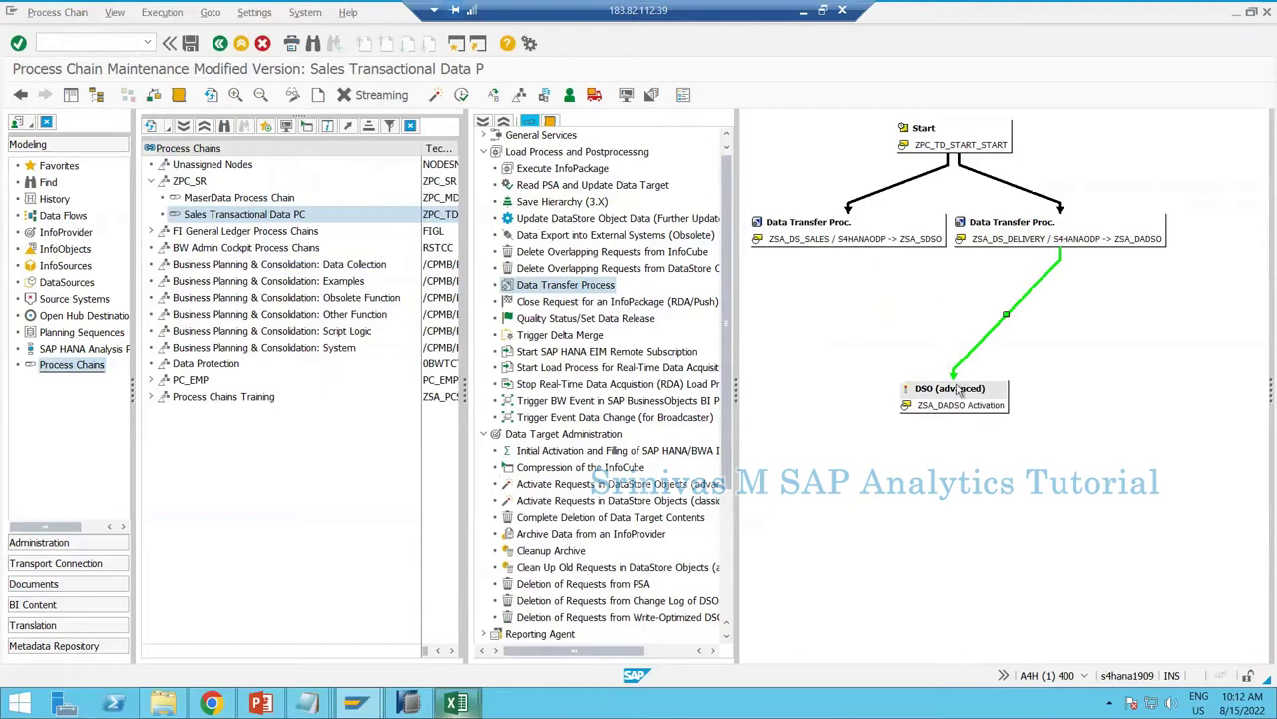
# Remove the link between the ZSA_DS_DELIVERY data transfer process and the ZSA_DADSO activation, and move the activation slightly lower.
pyautogui.click(993, 336)
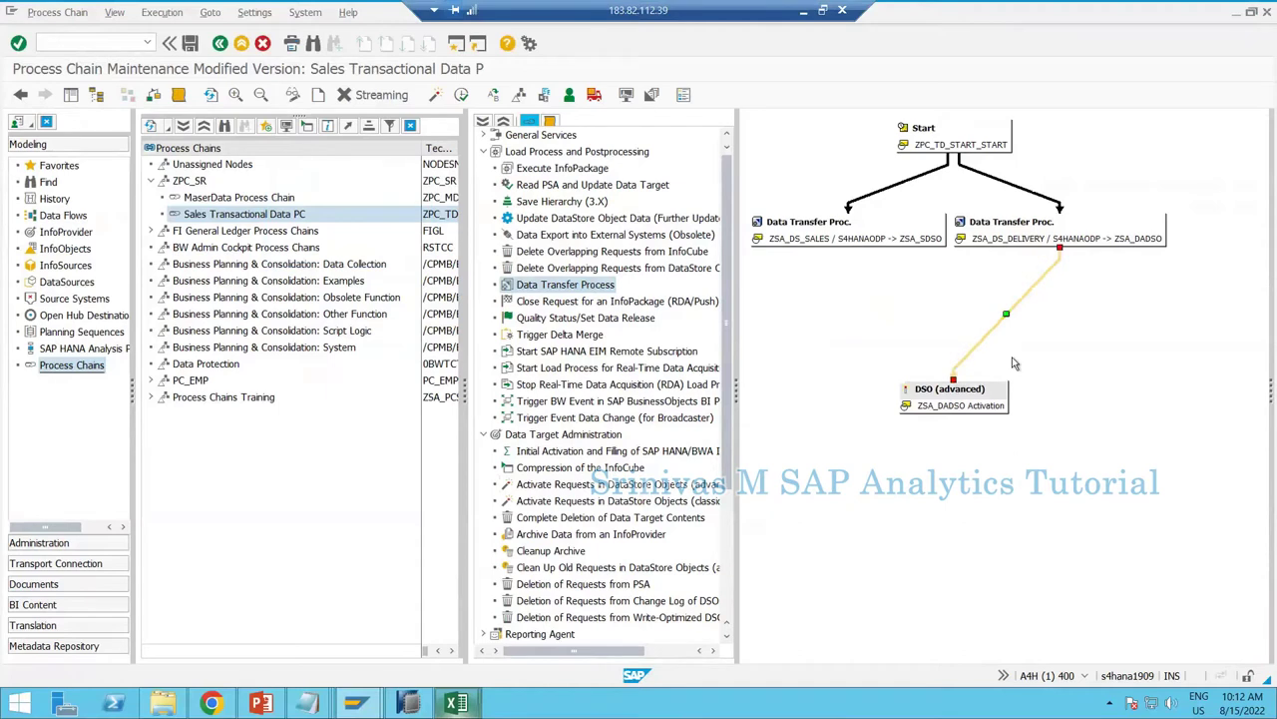
pyautogui.rightClick(992, 332)
pyautogui.press('Return')
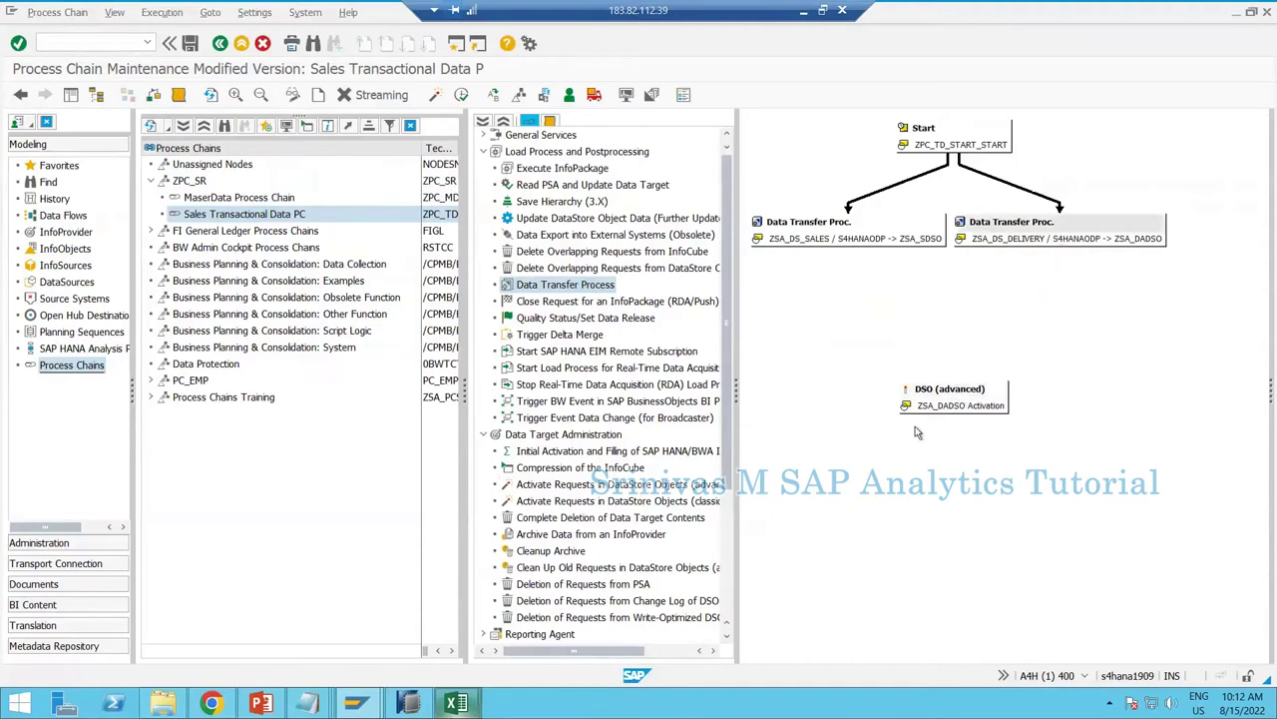
pyautogui.moveTo(923, 394); pyautogui.dragTo(917, 307)
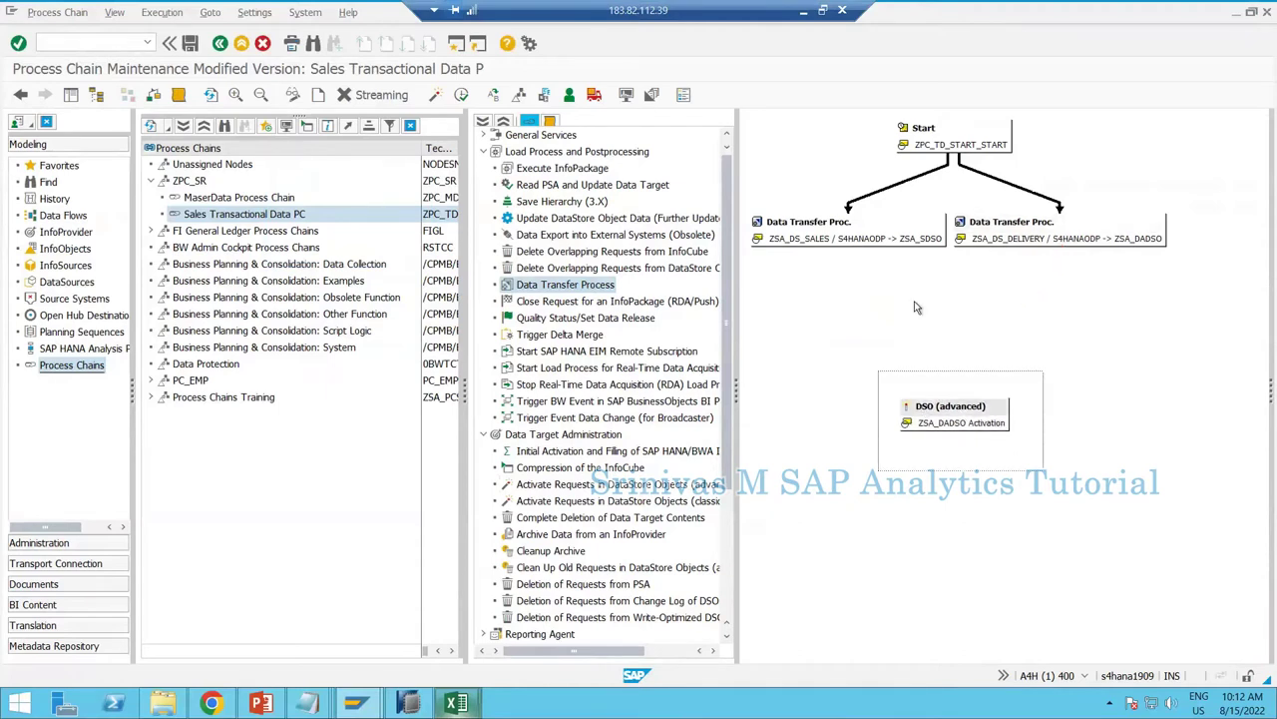
pyautogui.click(1025, 243)
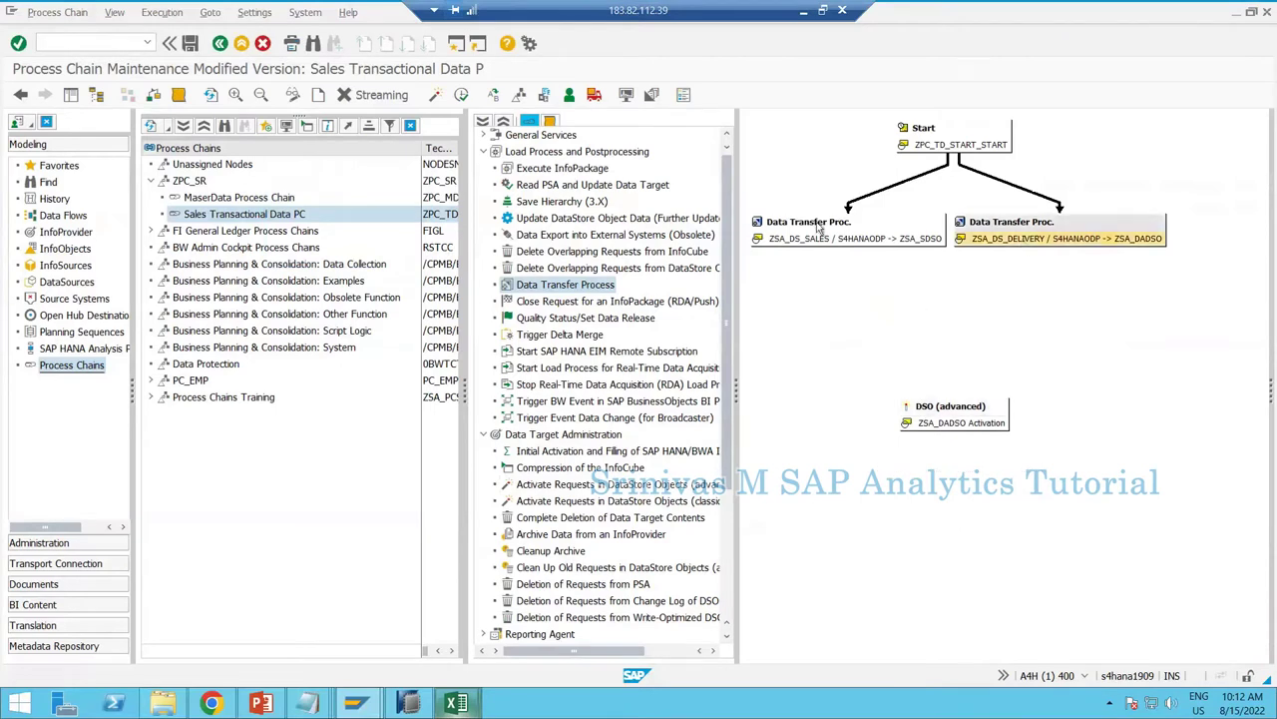
# Add an AND (Last) process described as AND between the data transfer processes and the ZSA_DADSO activation.
pyautogui.click(801, 227)
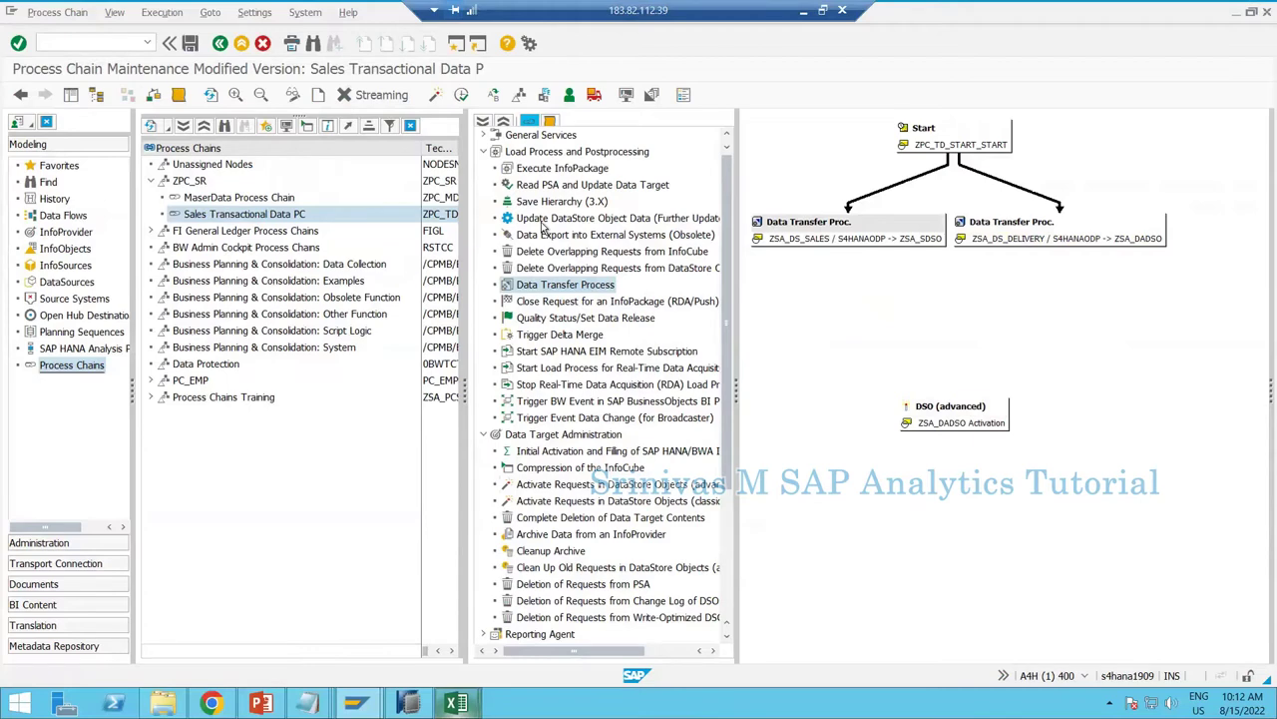
pyautogui.scroll(4, 542, 227)
pyautogui.moveTo(539, 189); pyautogui.dragTo(612, 311)
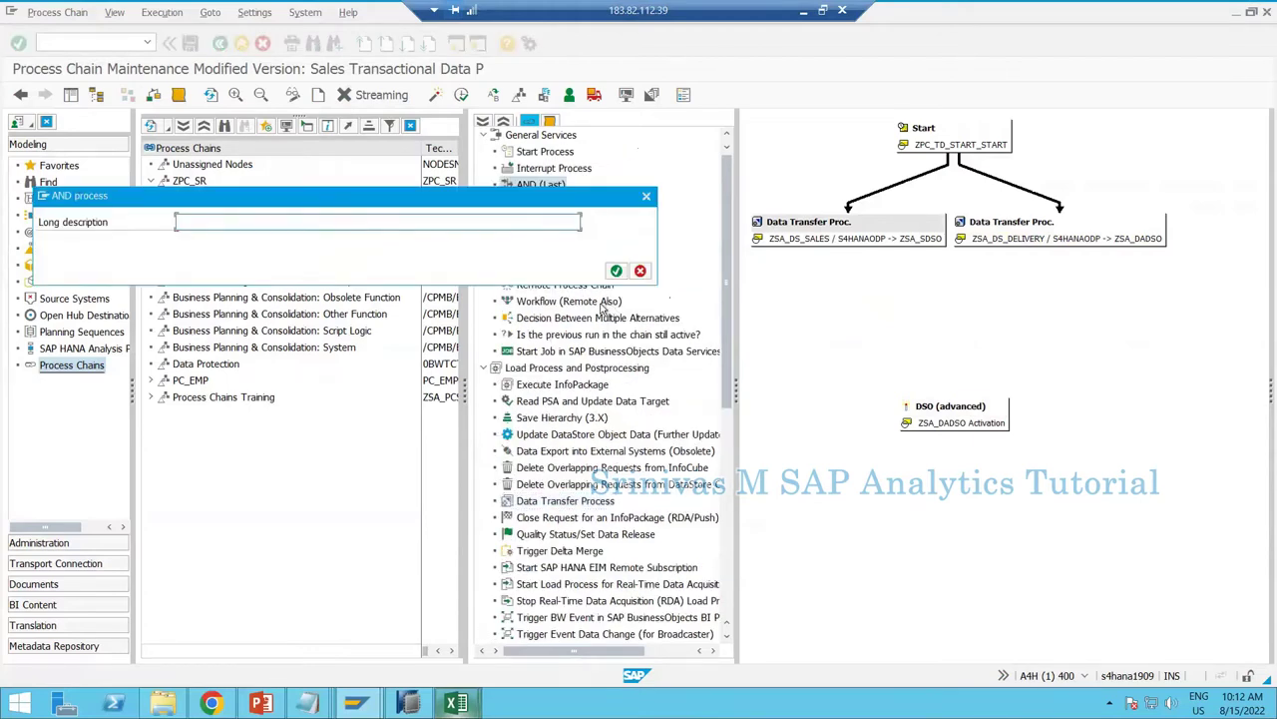
pyautogui.write('AND')
pyautogui.press('Return')
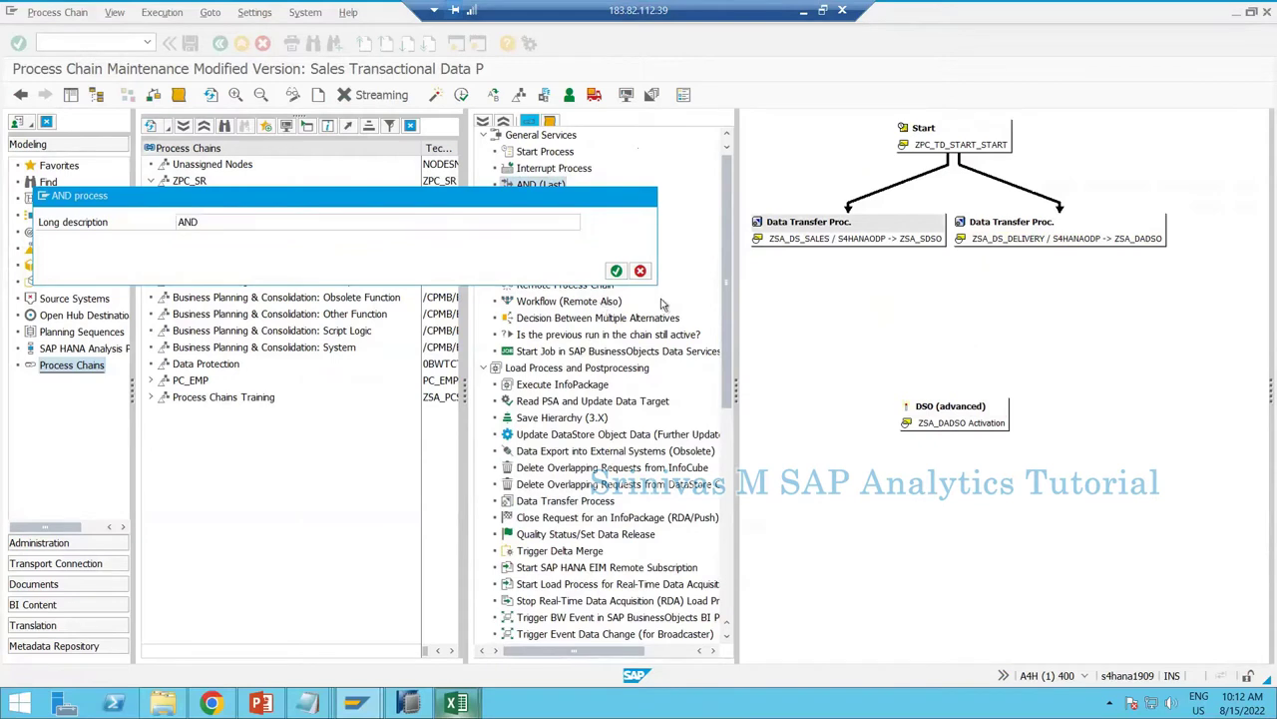
pyautogui.press('Return')
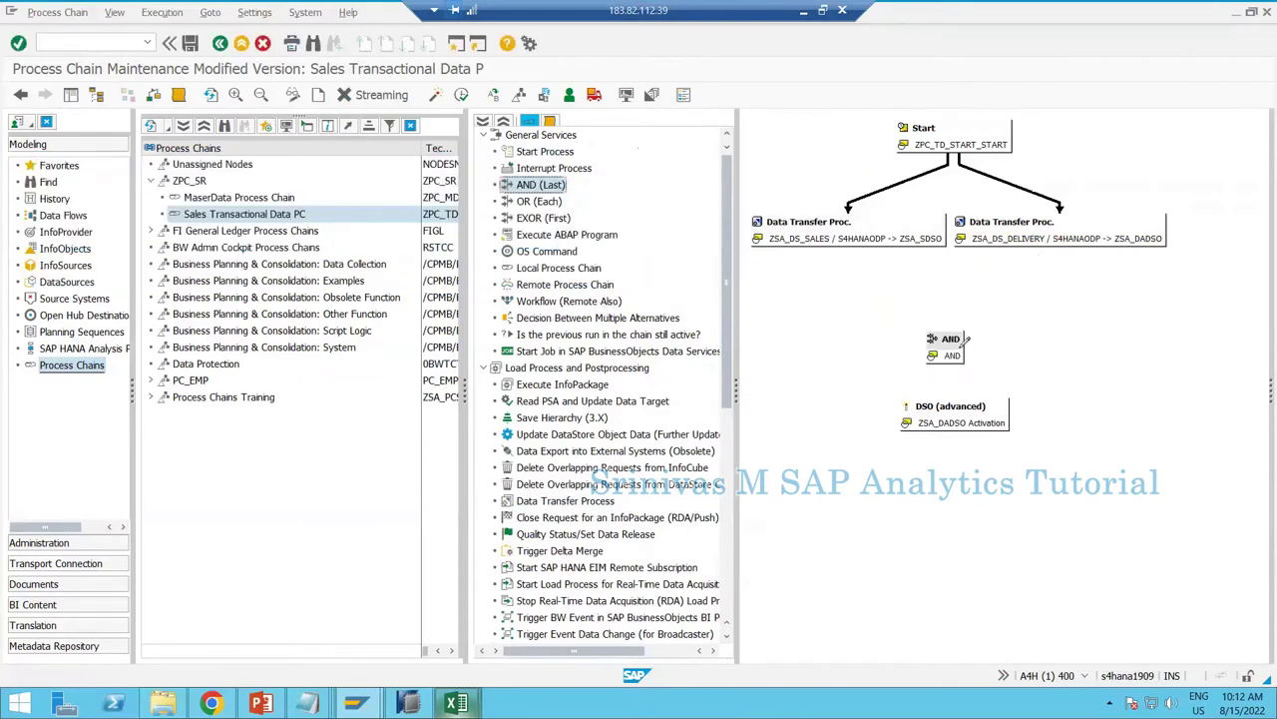
# Link both data transfer processes to the AND process on success, and link the AND process to the ZSA_DADSO activation.
pyautogui.moveTo(966, 342); pyautogui.dragTo(911, 247)
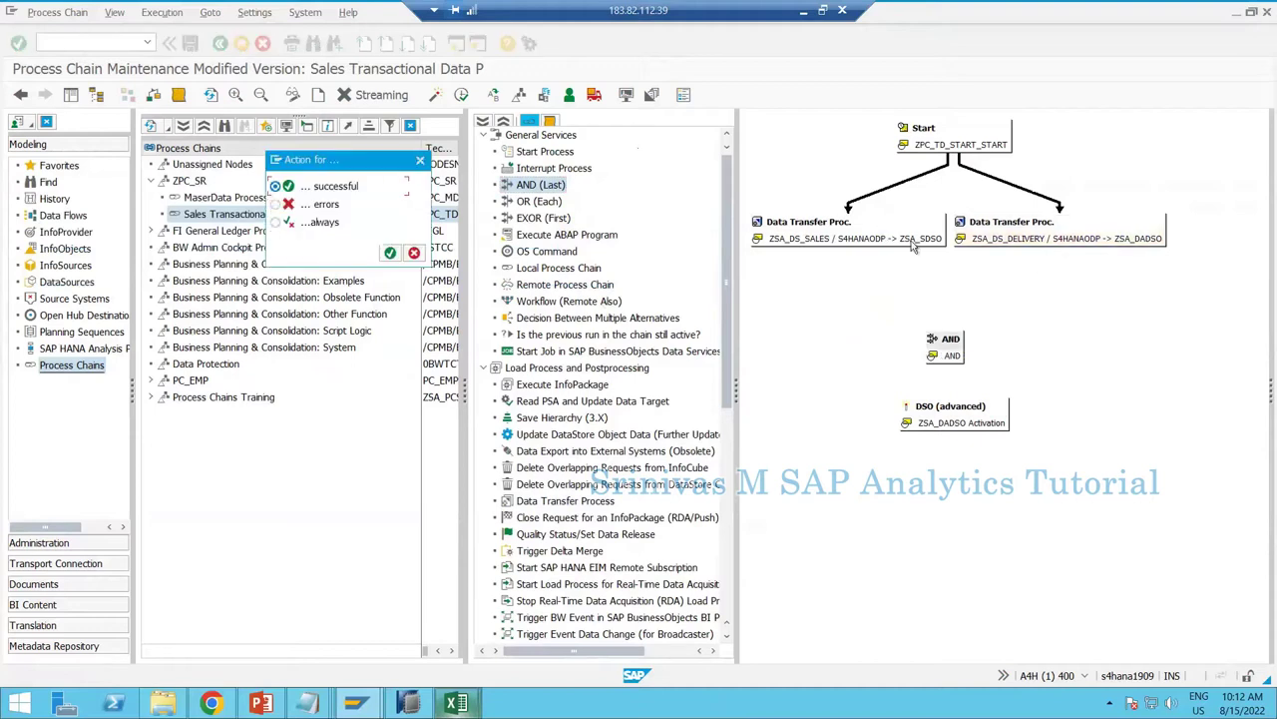
pyautogui.press('Return')
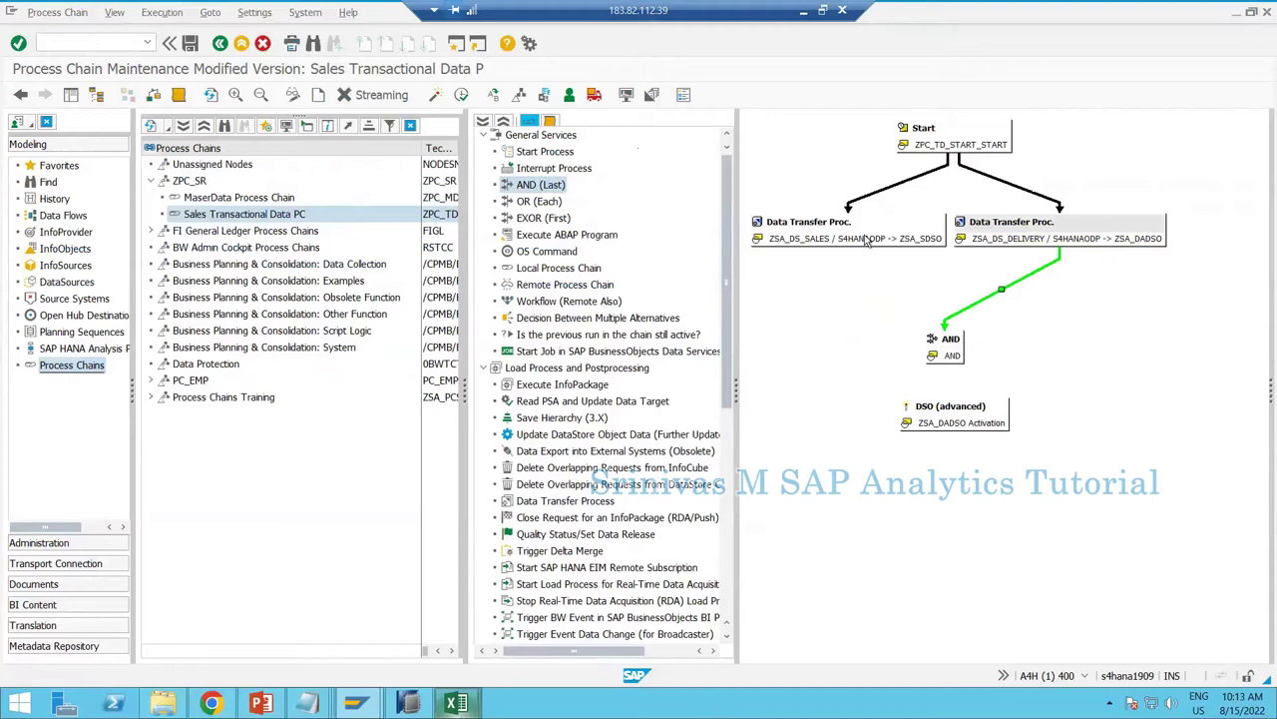
pyautogui.moveTo(896, 238)
pyautogui.mouseDown()
pyautogui.moveTo(928, 312)
pyautogui.moveTo(987, 316)
pyautogui.mouseUp()
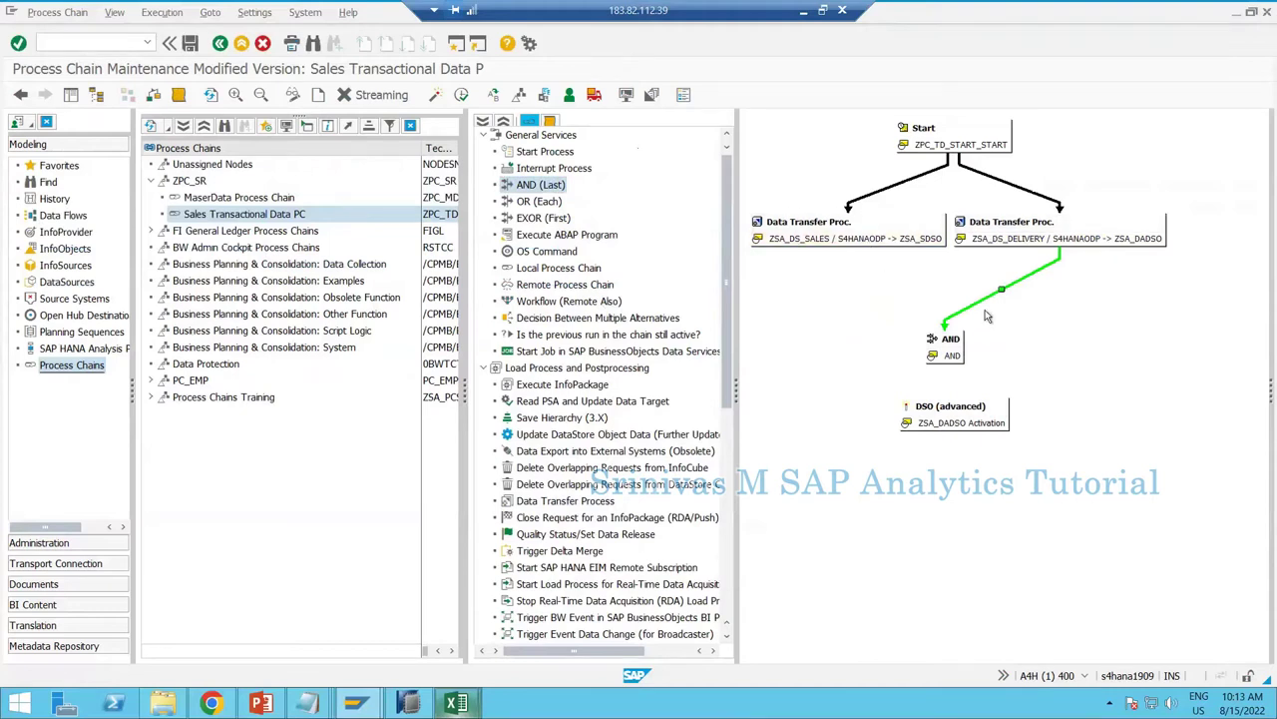
pyautogui.click(886, 236)
pyautogui.click(1011, 236)
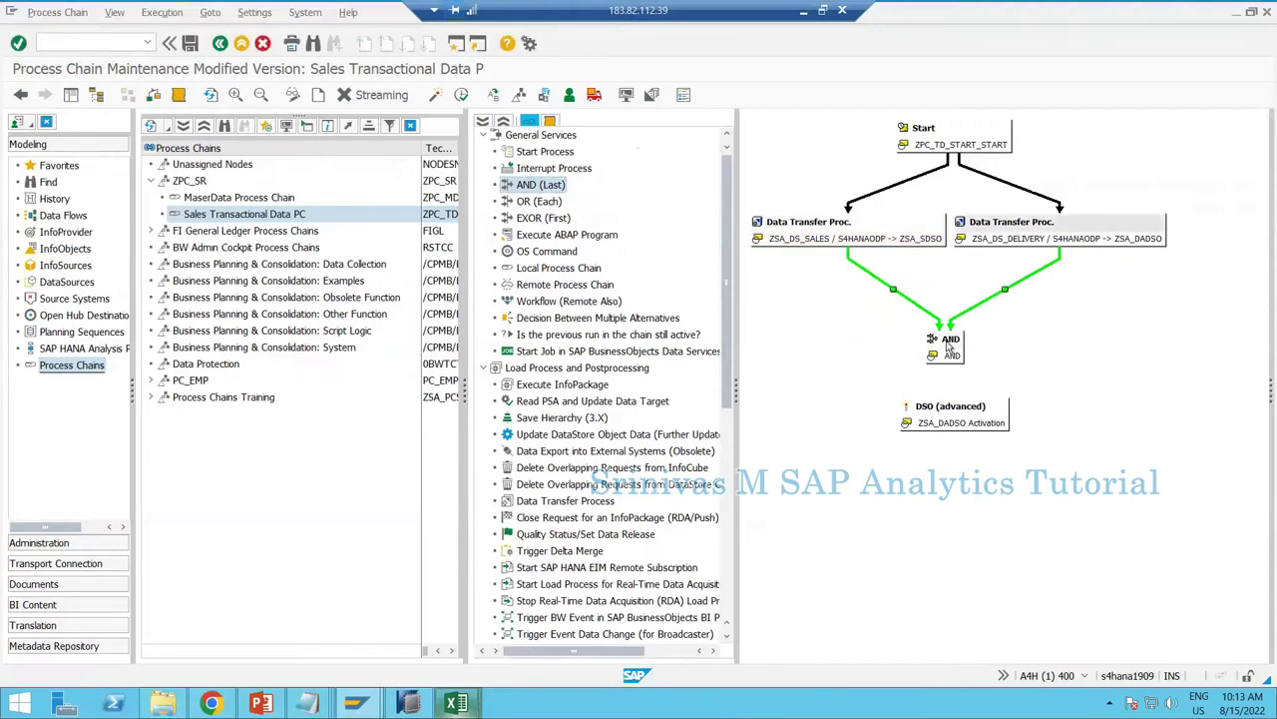
pyautogui.click(948, 346)
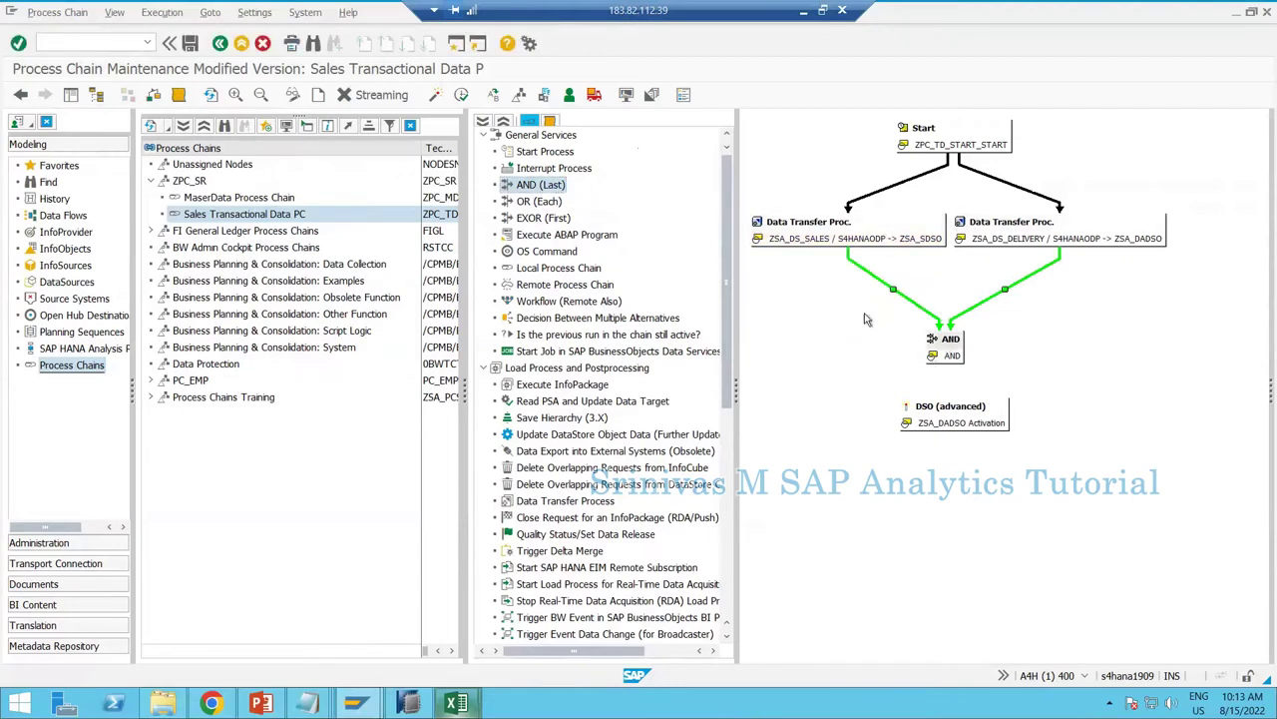
pyautogui.click(941, 352)
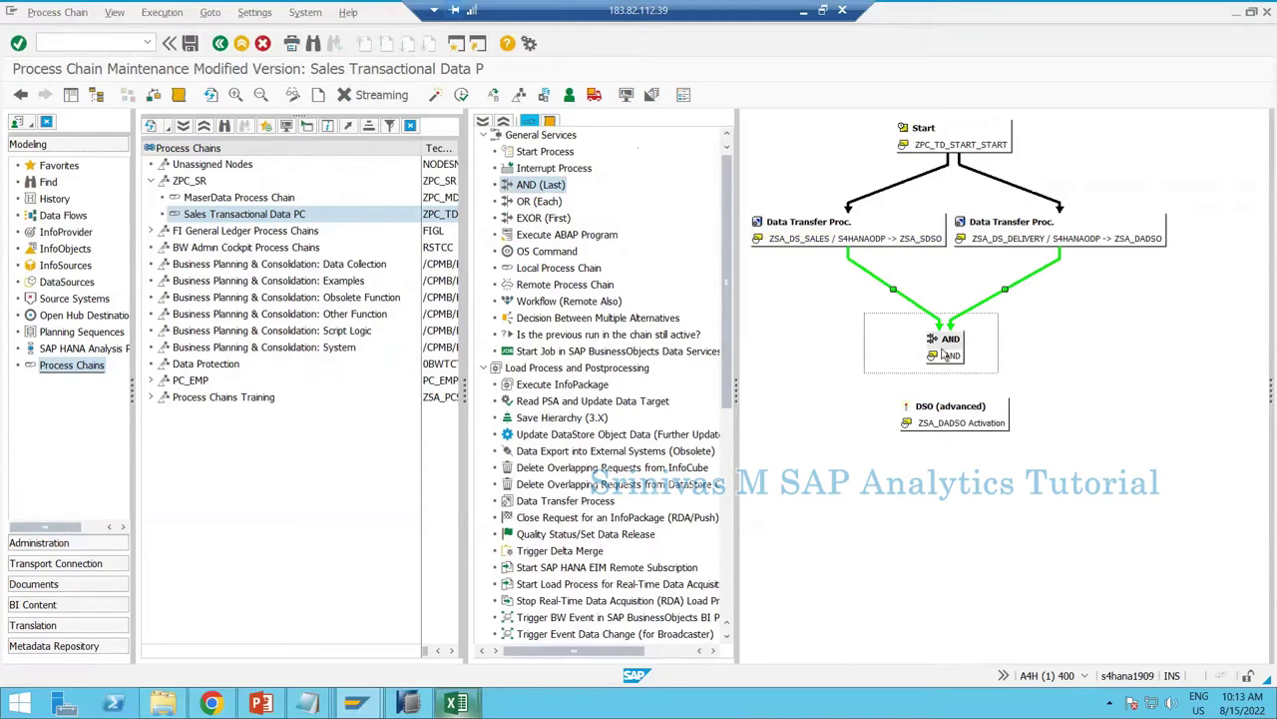
pyautogui.click(870, 237)
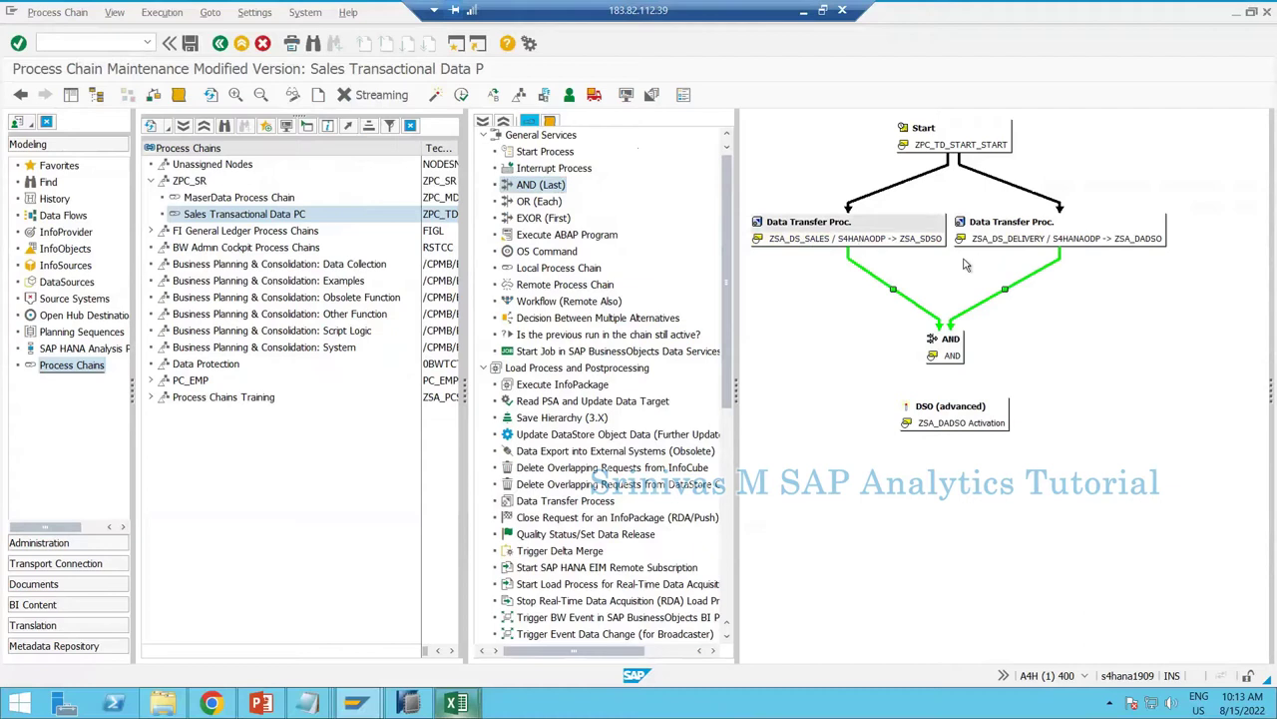
pyautogui.click(978, 244)
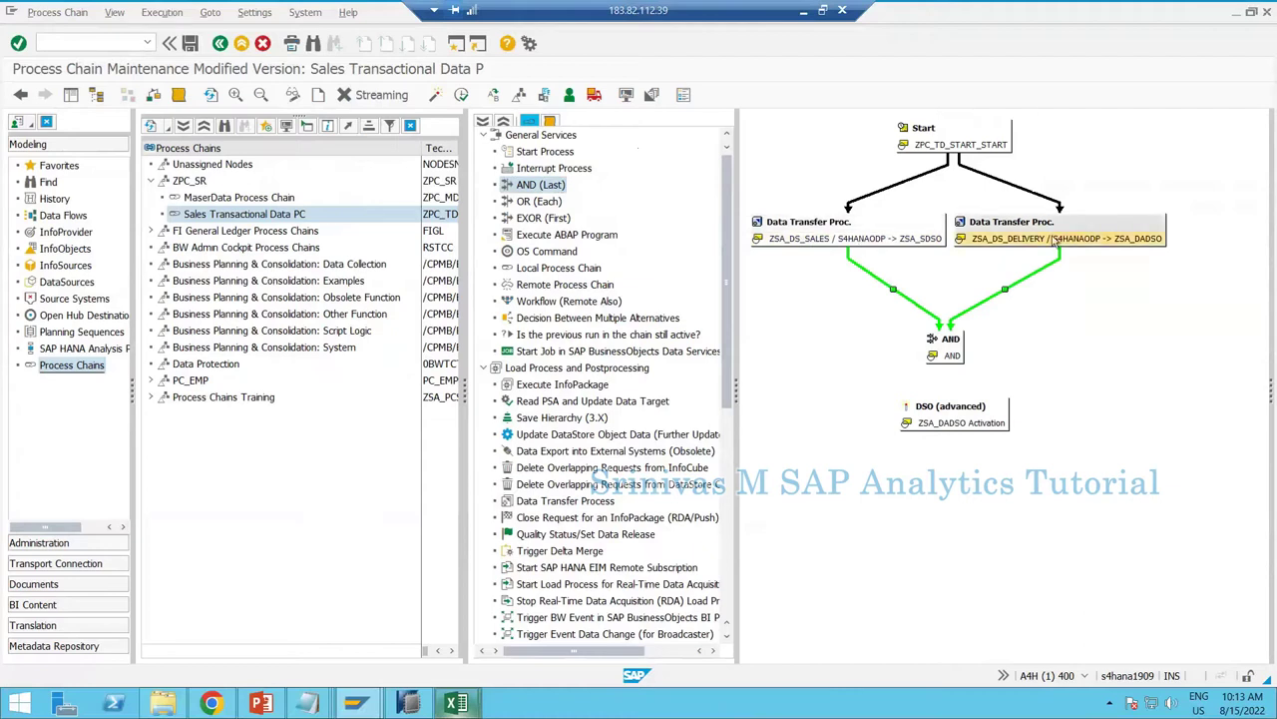
pyautogui.click(948, 361)
pyautogui.moveTo(948, 407); pyautogui.dragTo(950, 411)
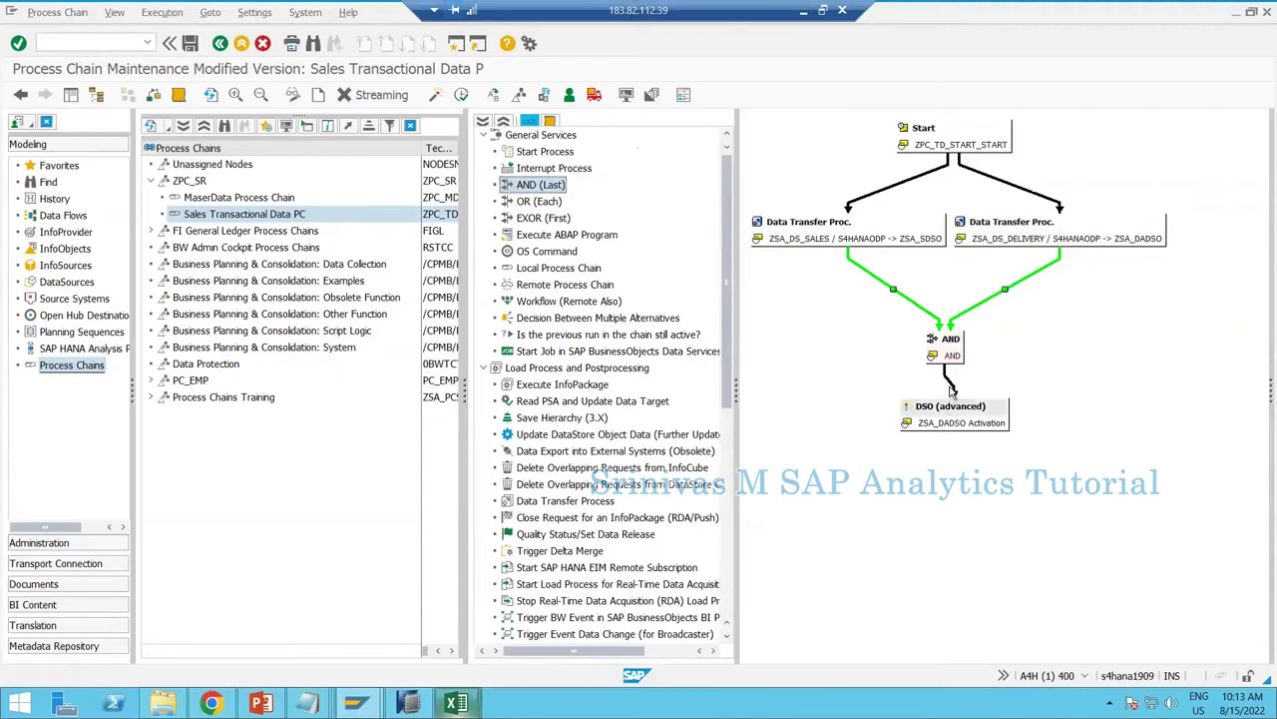
pyautogui.click(924, 243)
pyautogui.click(1038, 230)
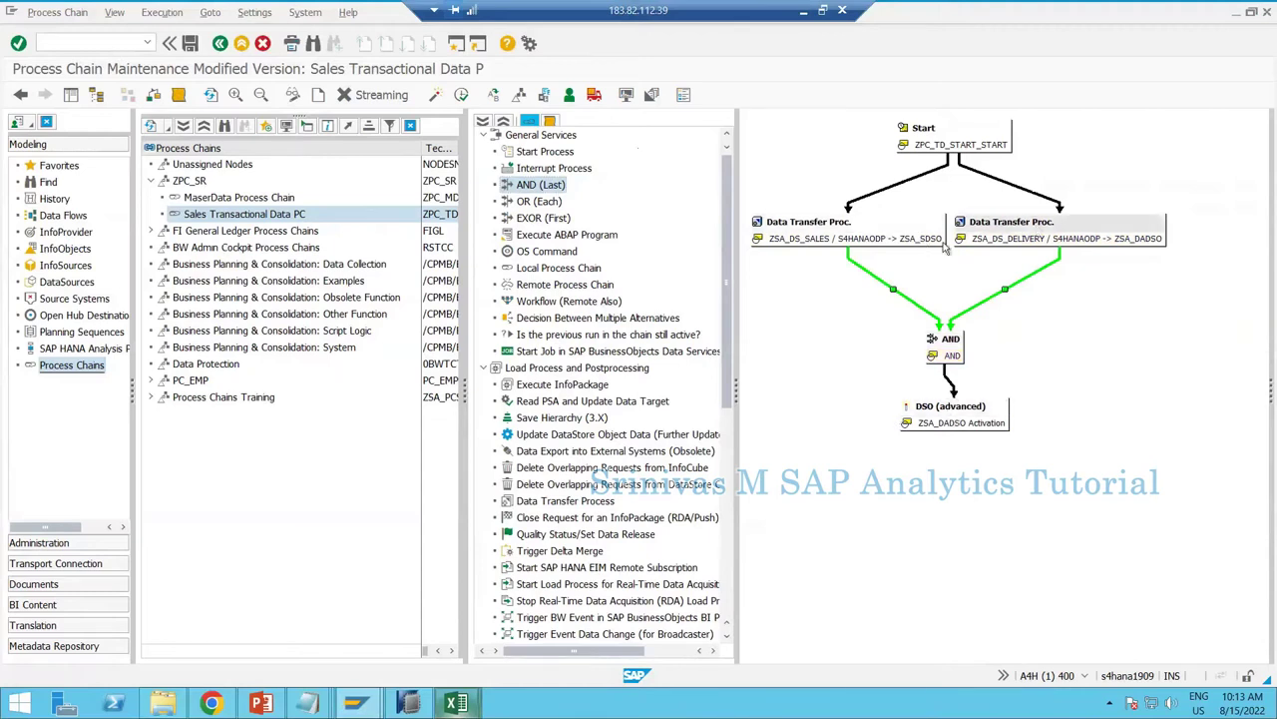
pyautogui.click(950, 419)
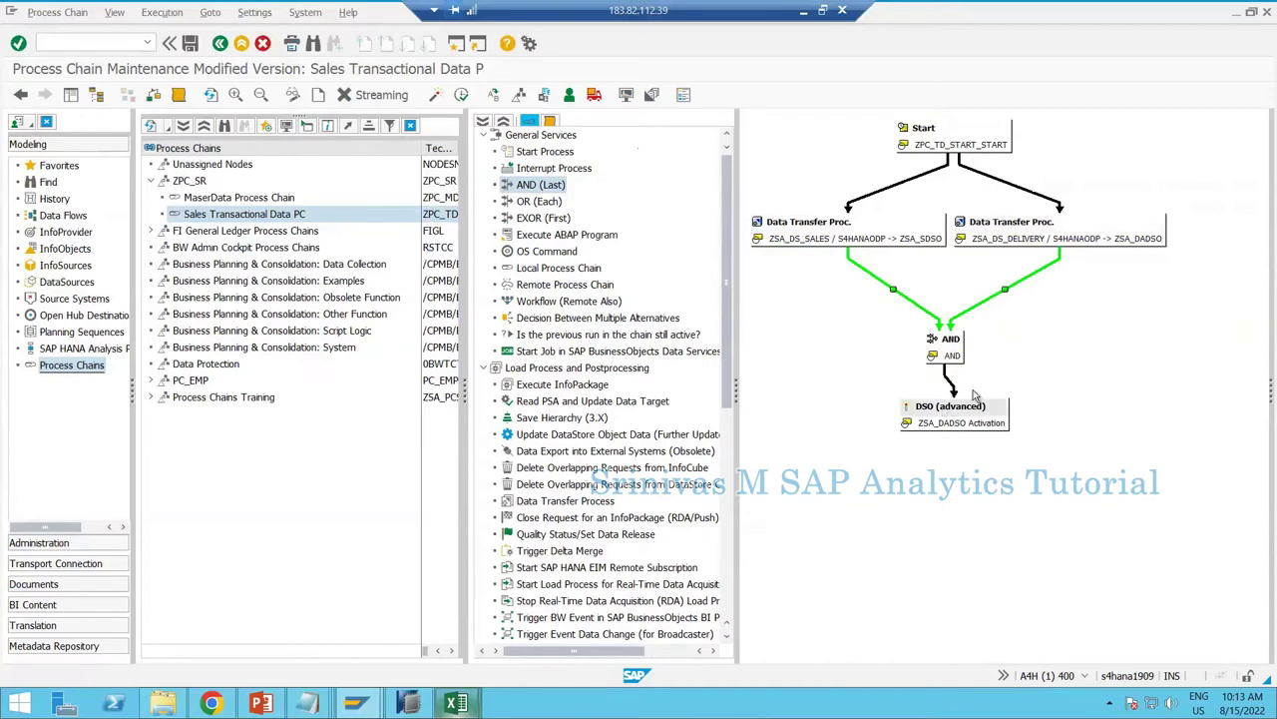
pyautogui.click(1141, 244)
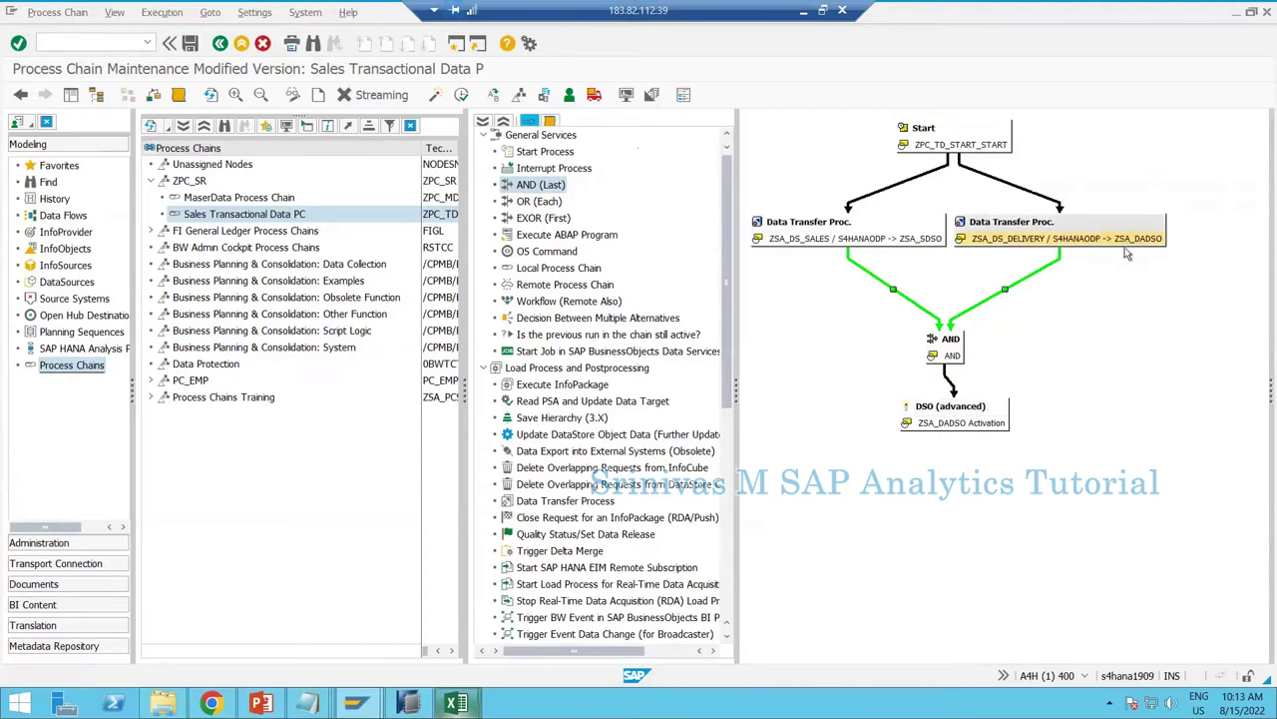
pyautogui.click(901, 244)
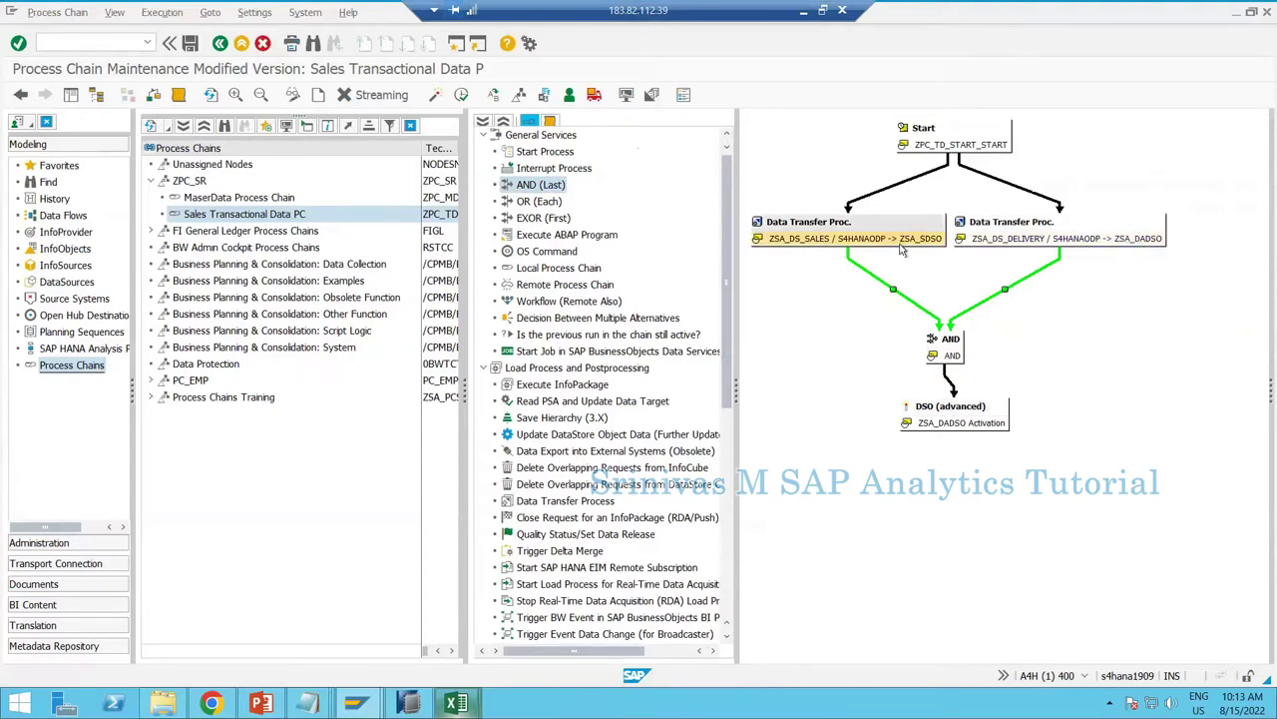
# Add ZSA_SDSO to the ZSA_DADSO activation process variant and enable Activate Request by Request.
pyautogui.rightClick(924, 415)
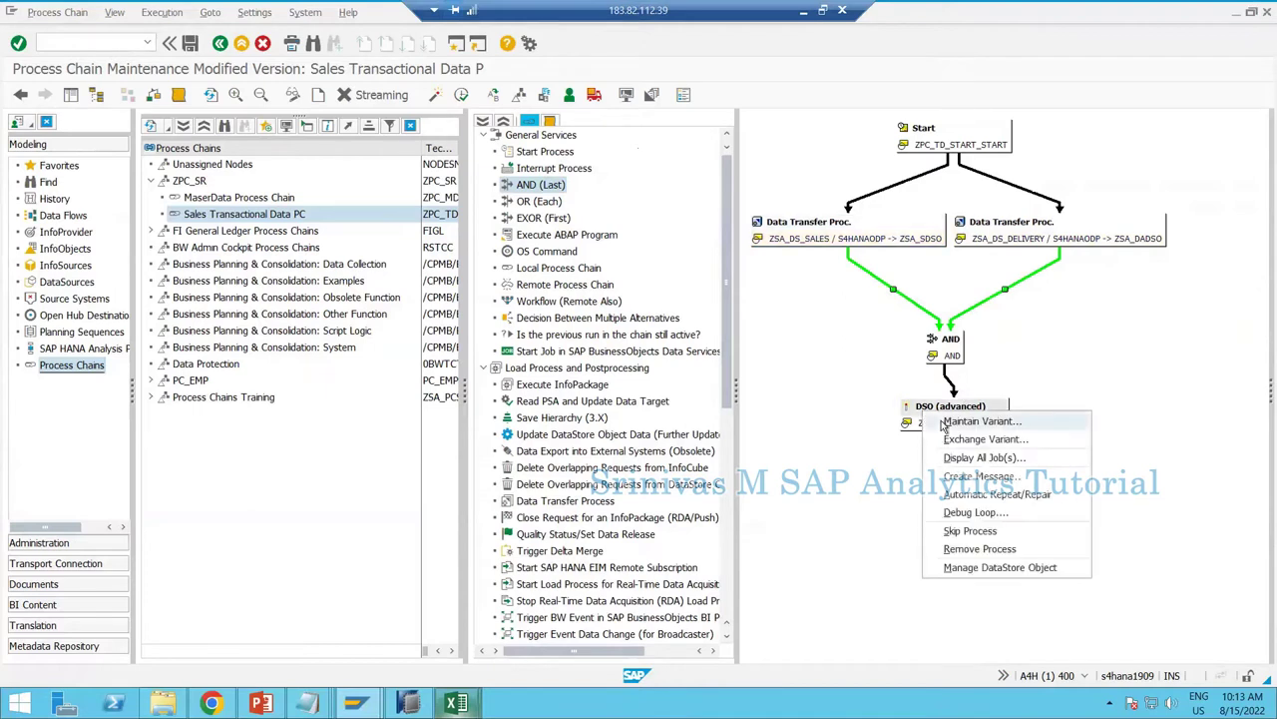
pyautogui.click(983, 420)
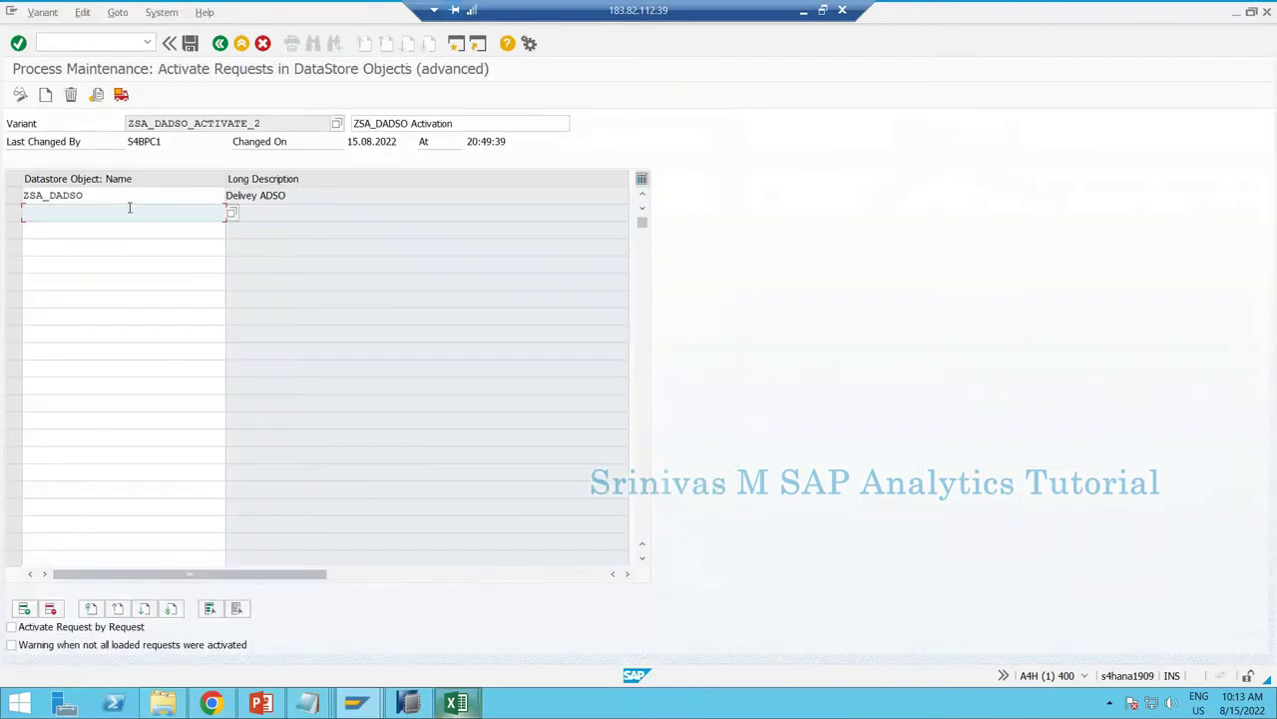
pyautogui.write('ZSA')
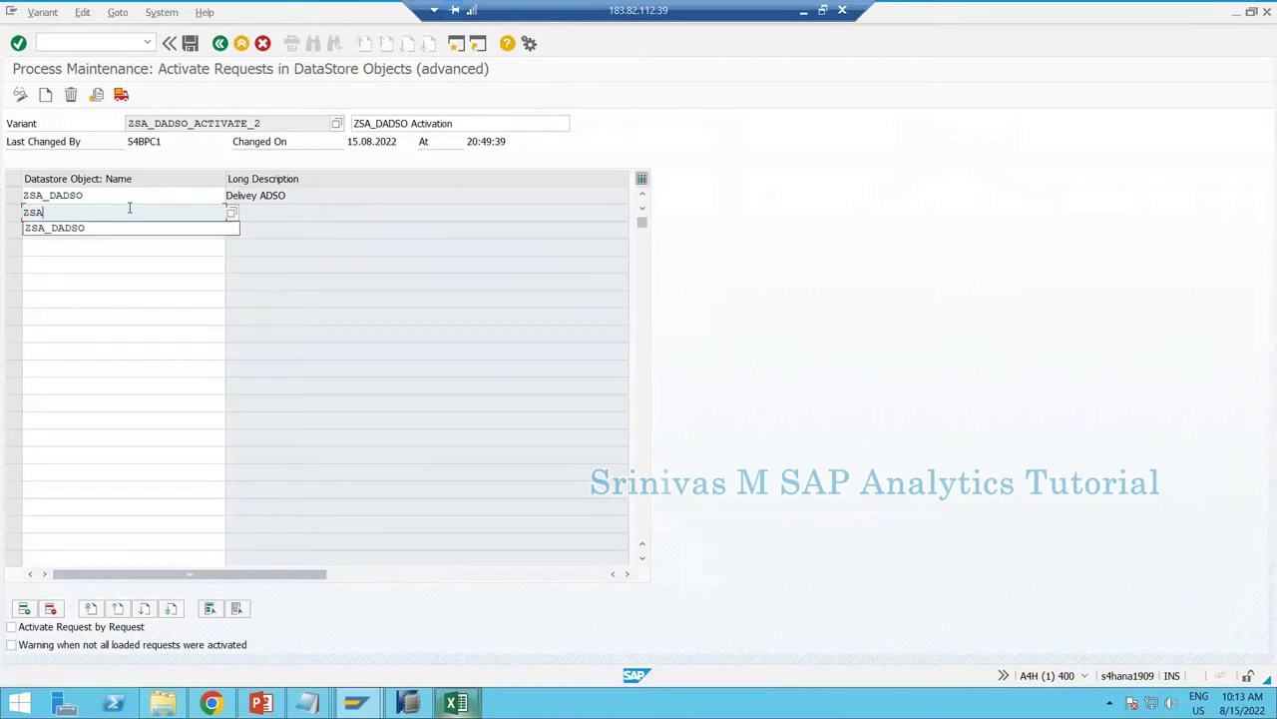
pyautogui.write('_SDSO')
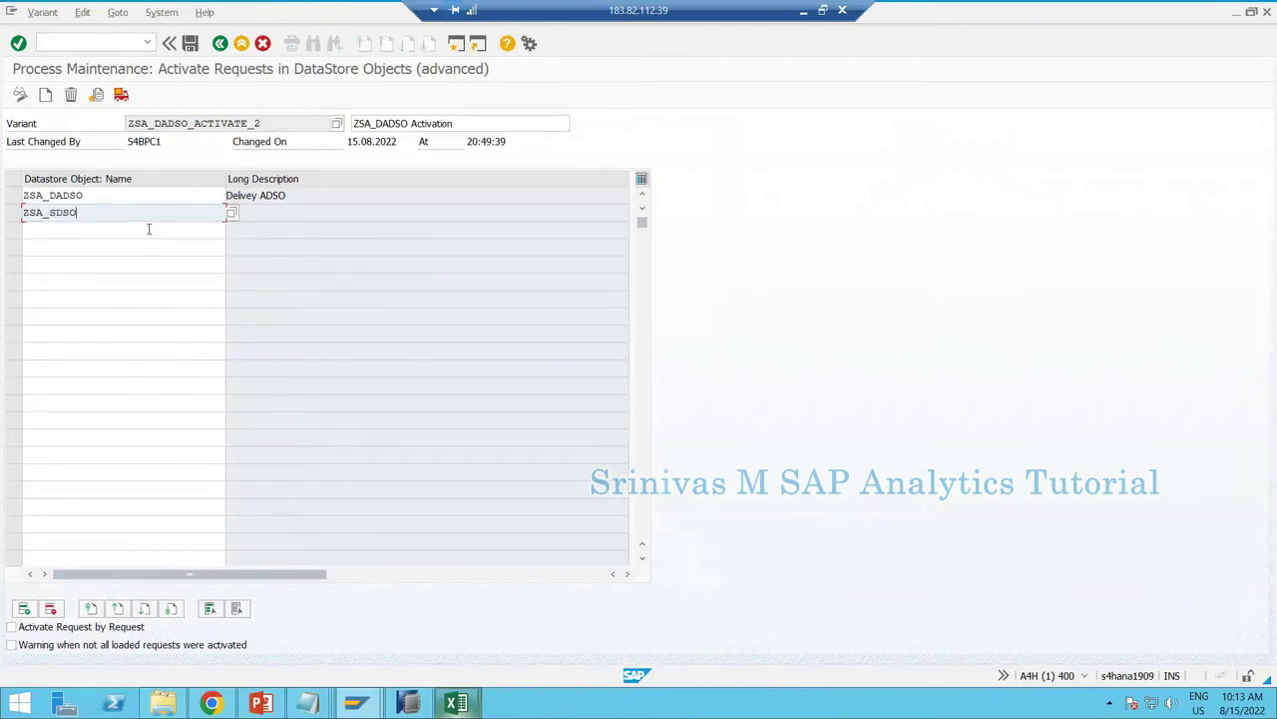
pyautogui.press('Return')
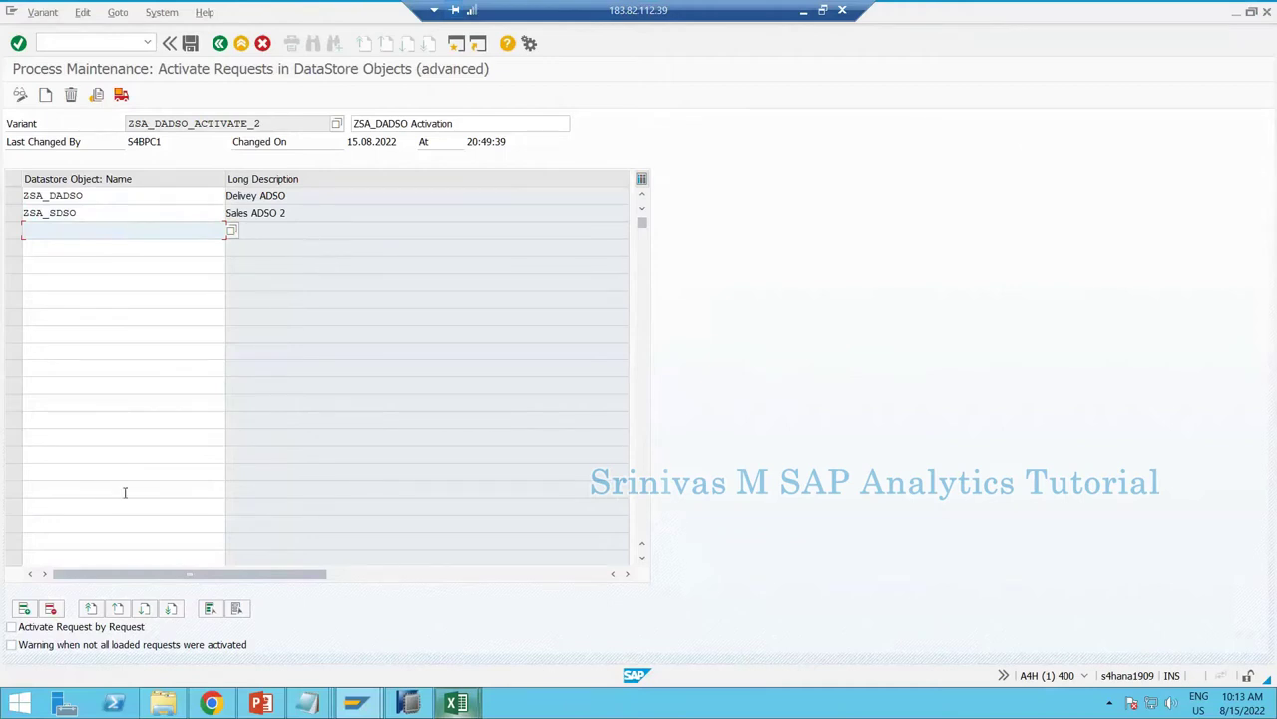
pyautogui.click(40, 629)
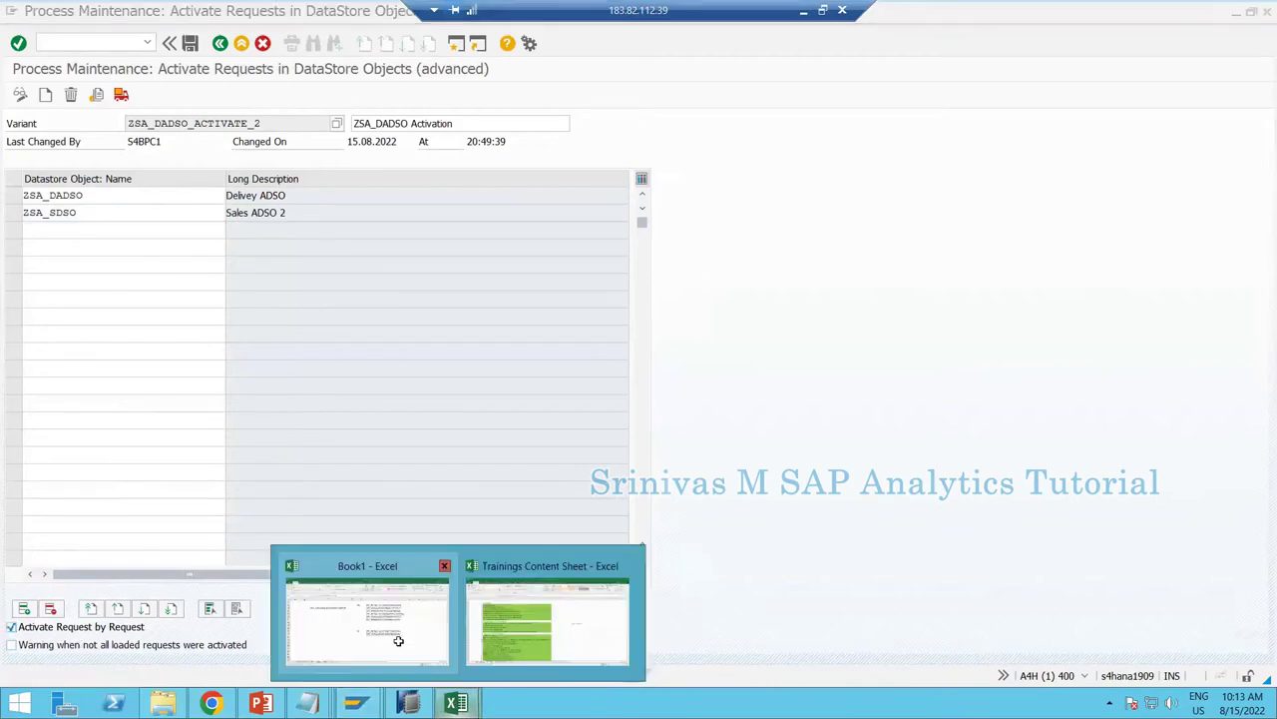
# Switch to the Book1 workbook in Excel, add a new sheet and enter aDSO in cell I9.
pyautogui.click(397, 640)
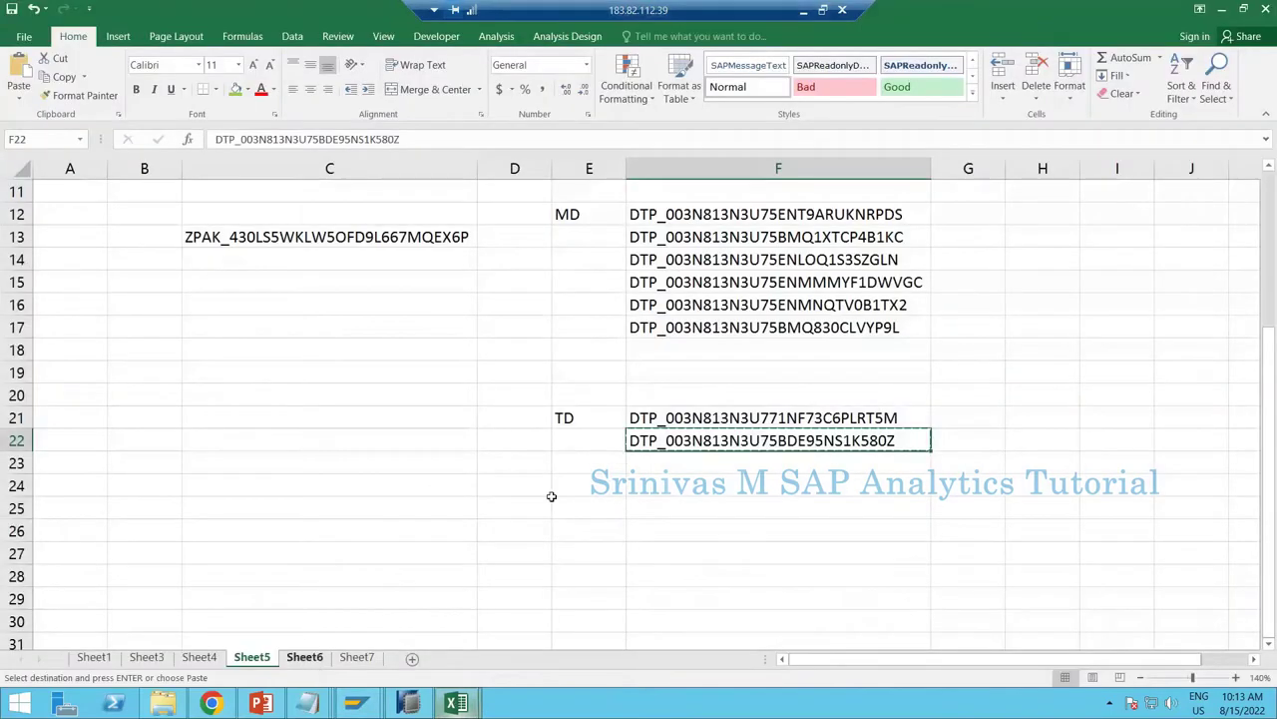
pyautogui.click(304, 657)
pyautogui.keyDown('ctrl'); pyautogui.click(357, 658); pyautogui.keyUp('ctrl')
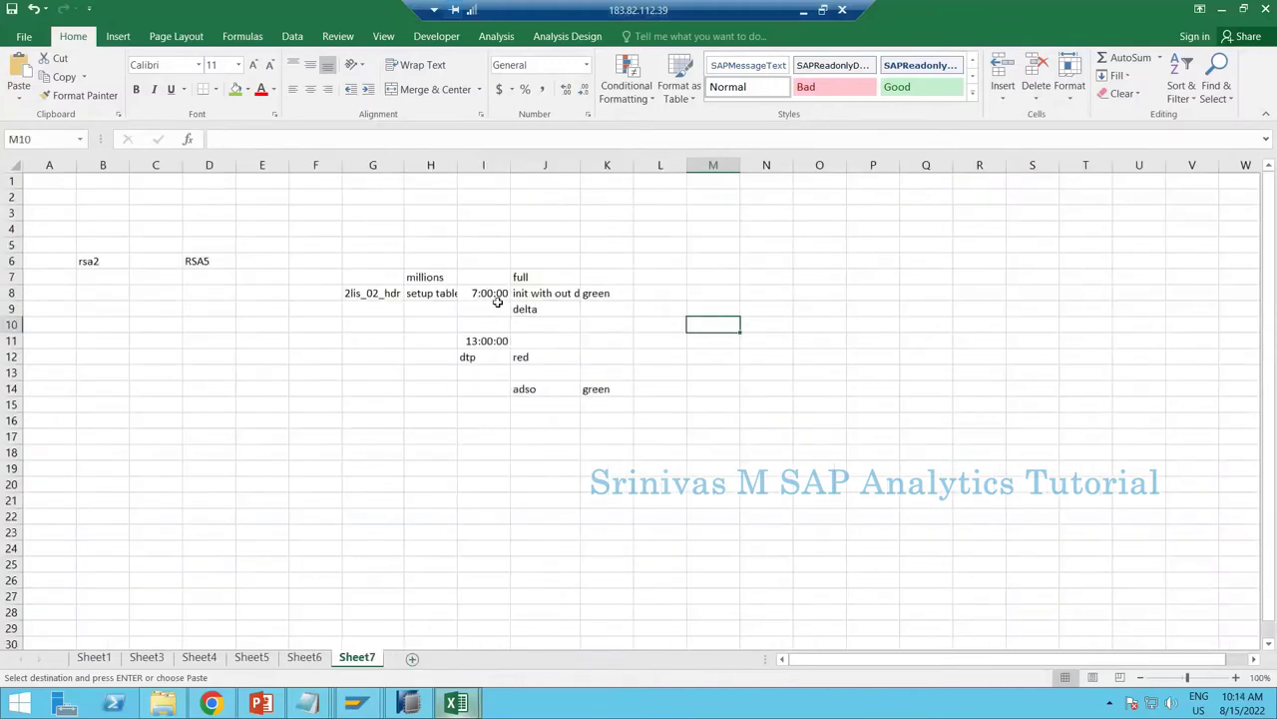
pyautogui.click(499, 304)
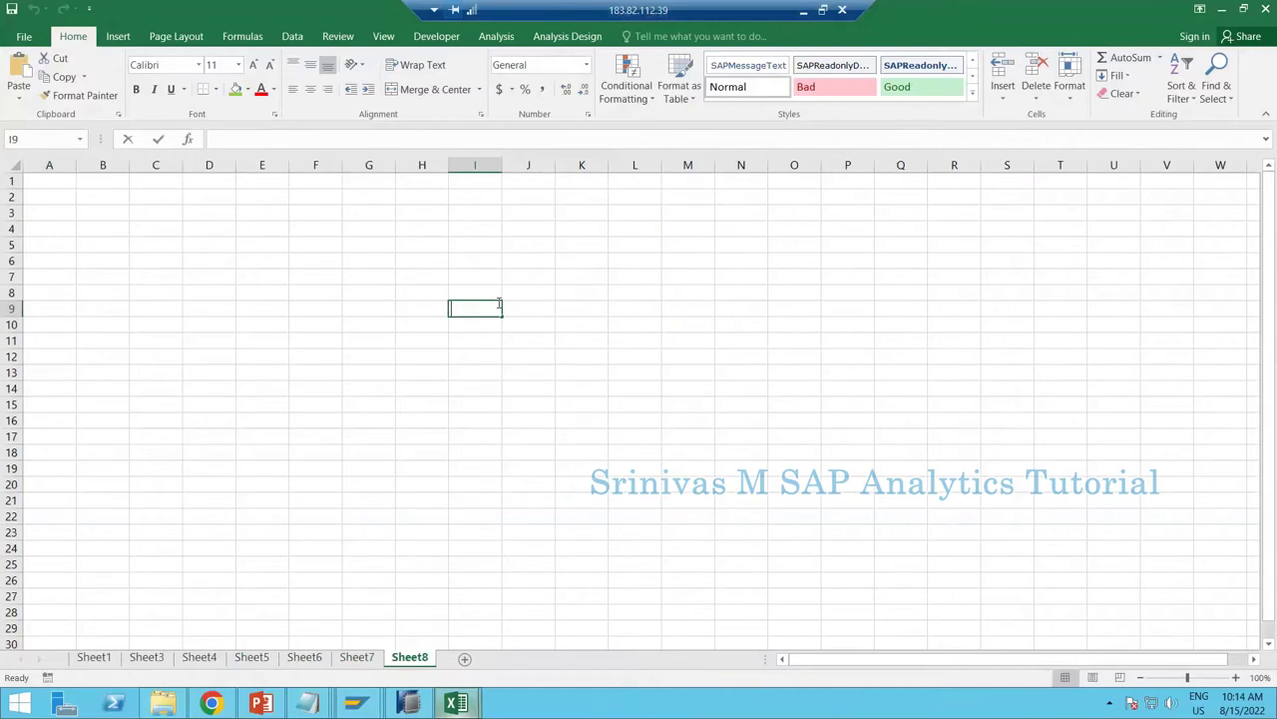
pyautogui.write('aDSO')
pyautogui.press('Return')
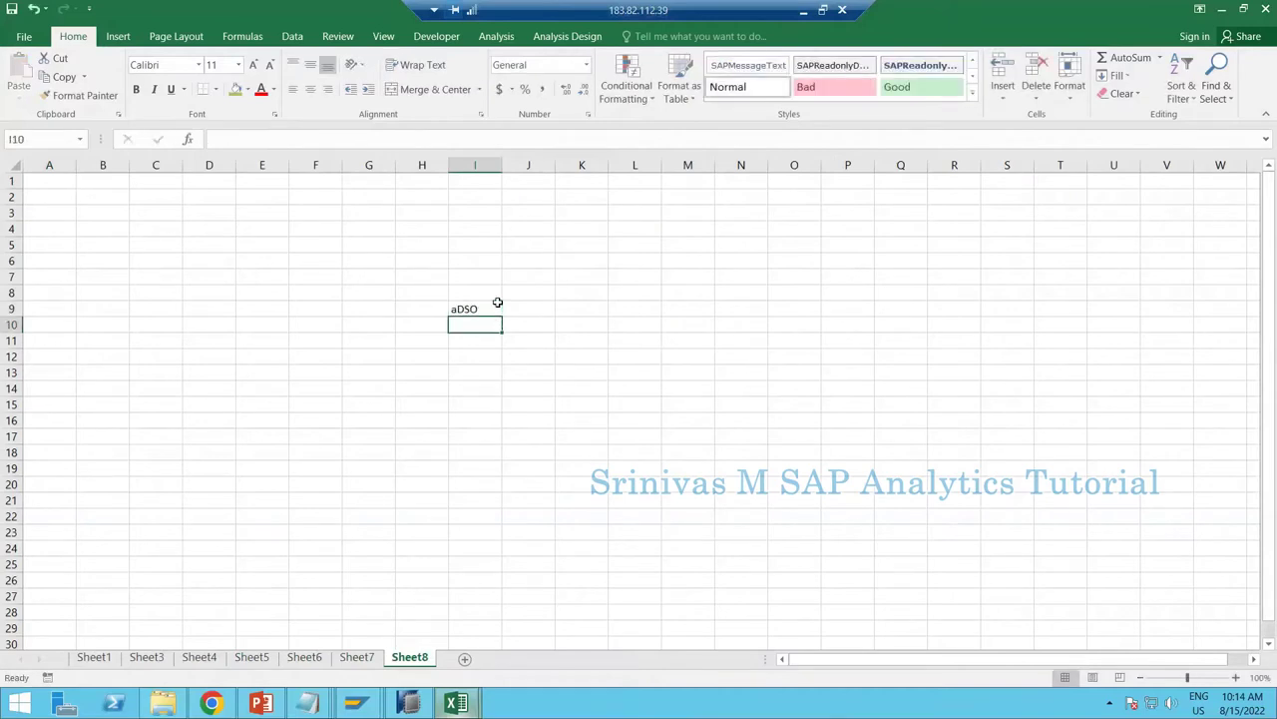
# Enter req1 in cell J9, req2 in J8 and req3 in J7, stacking the requests upward beside aDSO.
pyautogui.press('Right')
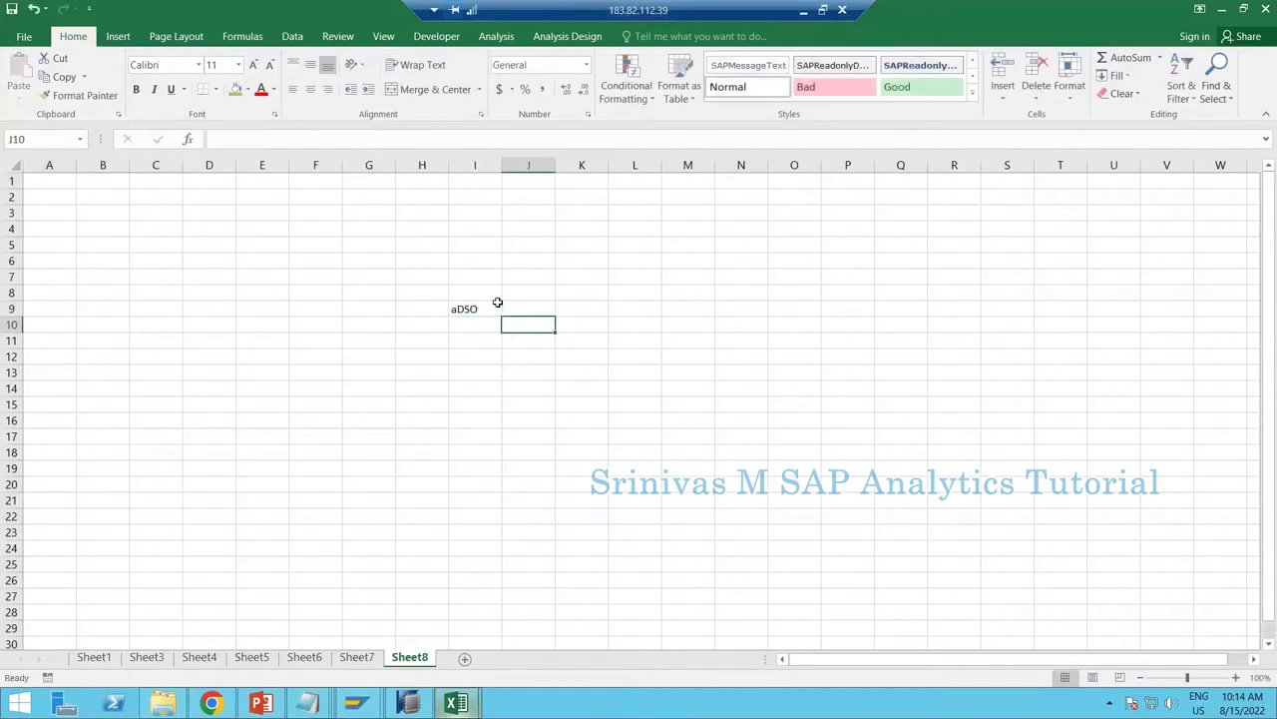
pyautogui.press('Up')
pyautogui.write('requ')
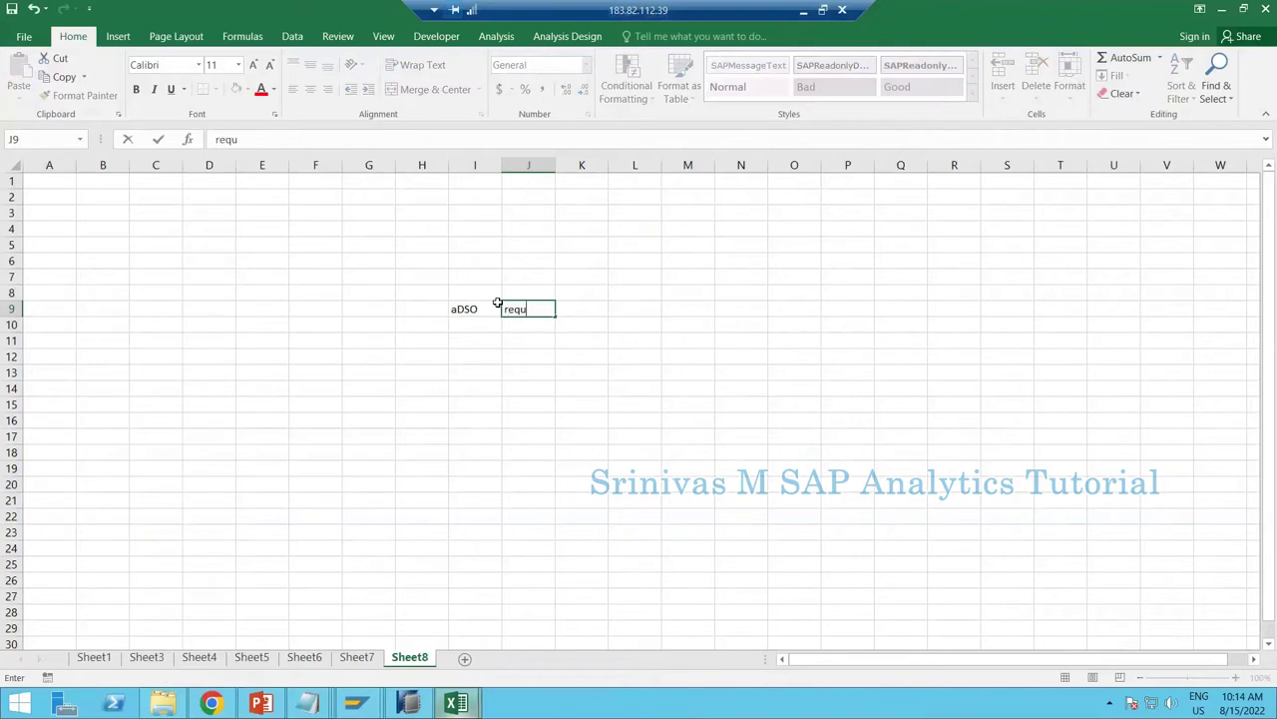
pyautogui.write('1')
pyautogui.press('BackSpace')
pyautogui.press('BackSpace')
pyautogui.write('1')
pyautogui.press('Up')
pyautogui.write('req2')
pyautogui.hotkey('ctrl', 'Return')
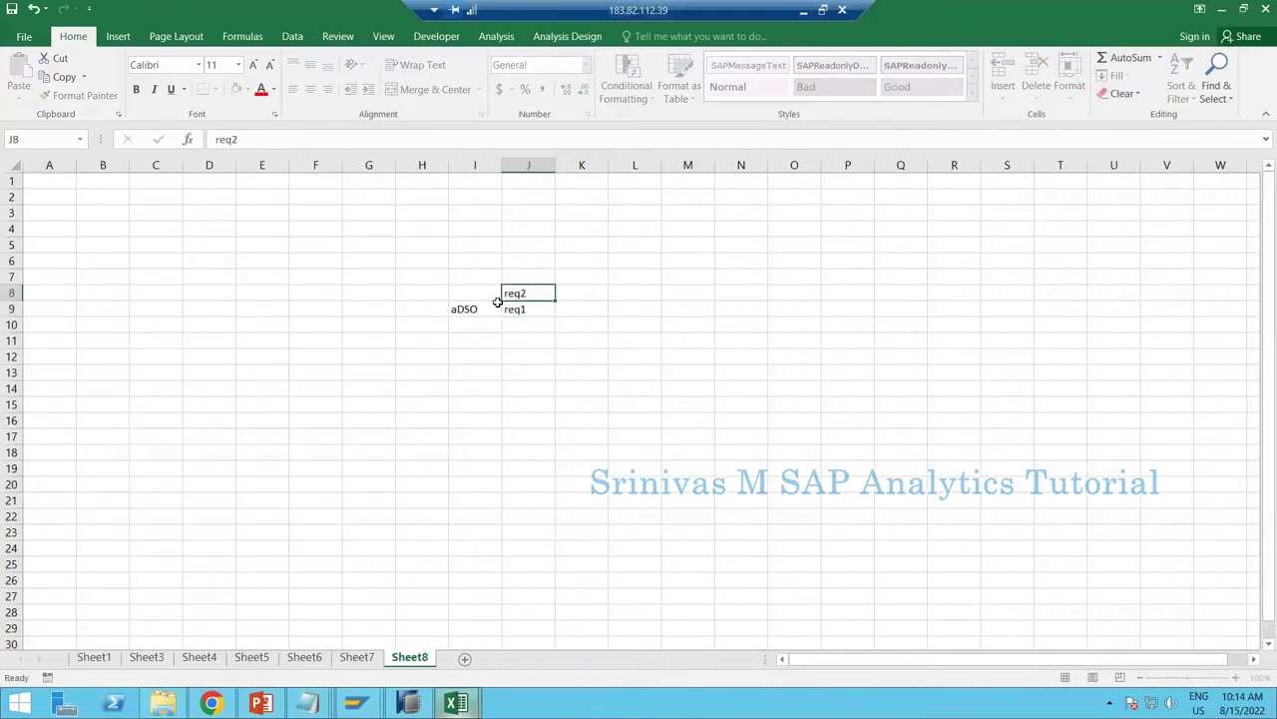
pyautogui.press('Up')
pyautogui.press('Up')
pyautogui.press('Down')
pyautogui.write('re')
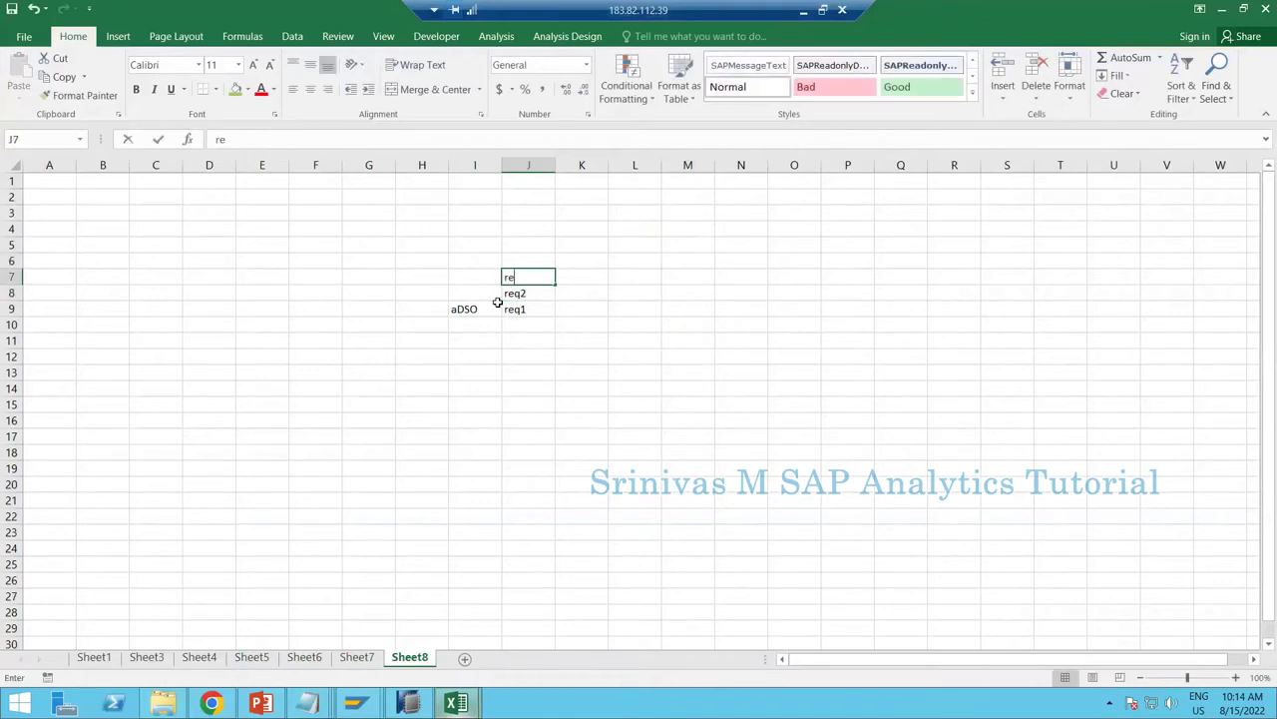
pyautogui.write('q3')
pyautogui.press('Return')
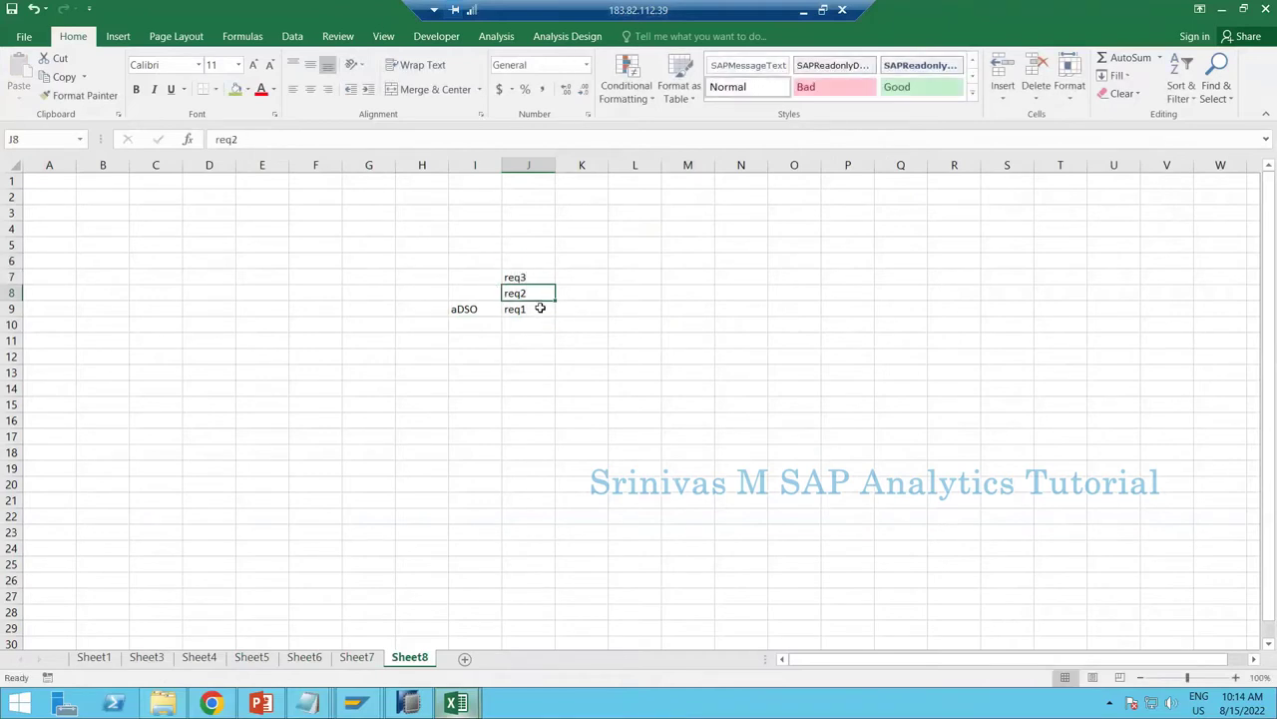
pyautogui.click(554, 309)
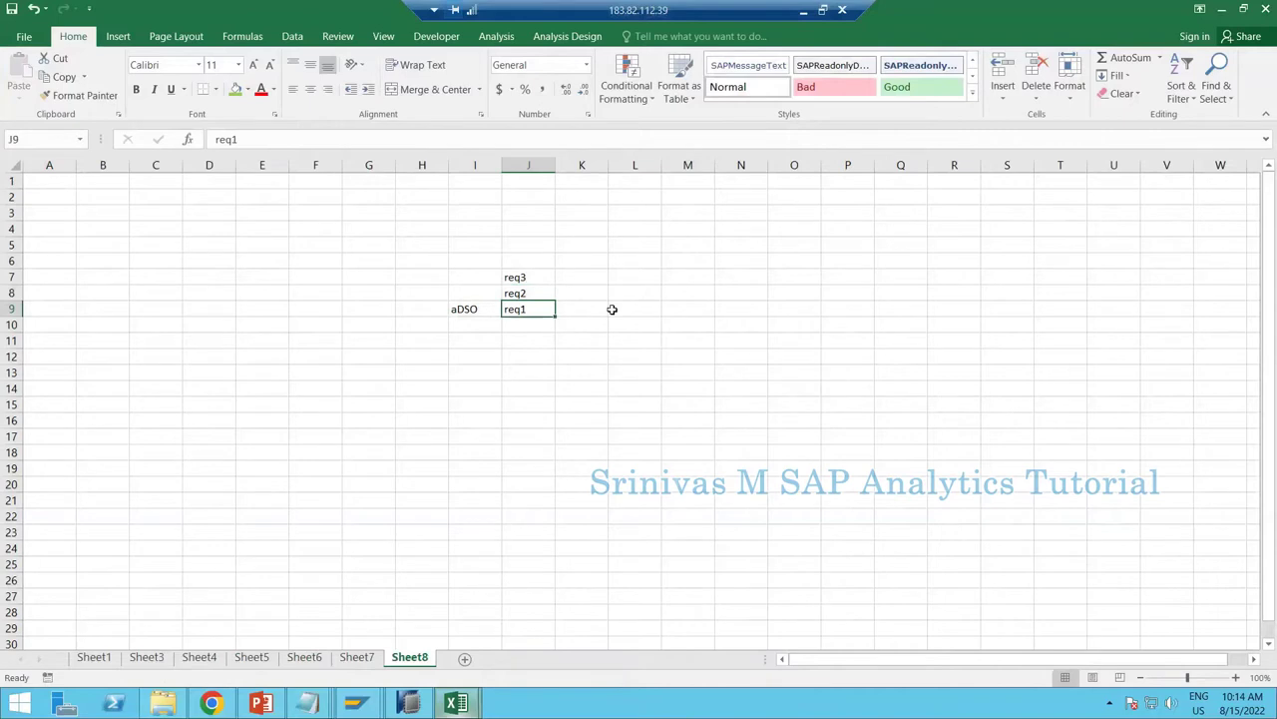
pyautogui.moveTo(612, 309)
pyautogui.mouseDown()
pyautogui.moveTo(529, 293)
pyautogui.moveTo(602, 291)
pyautogui.mouseUp()
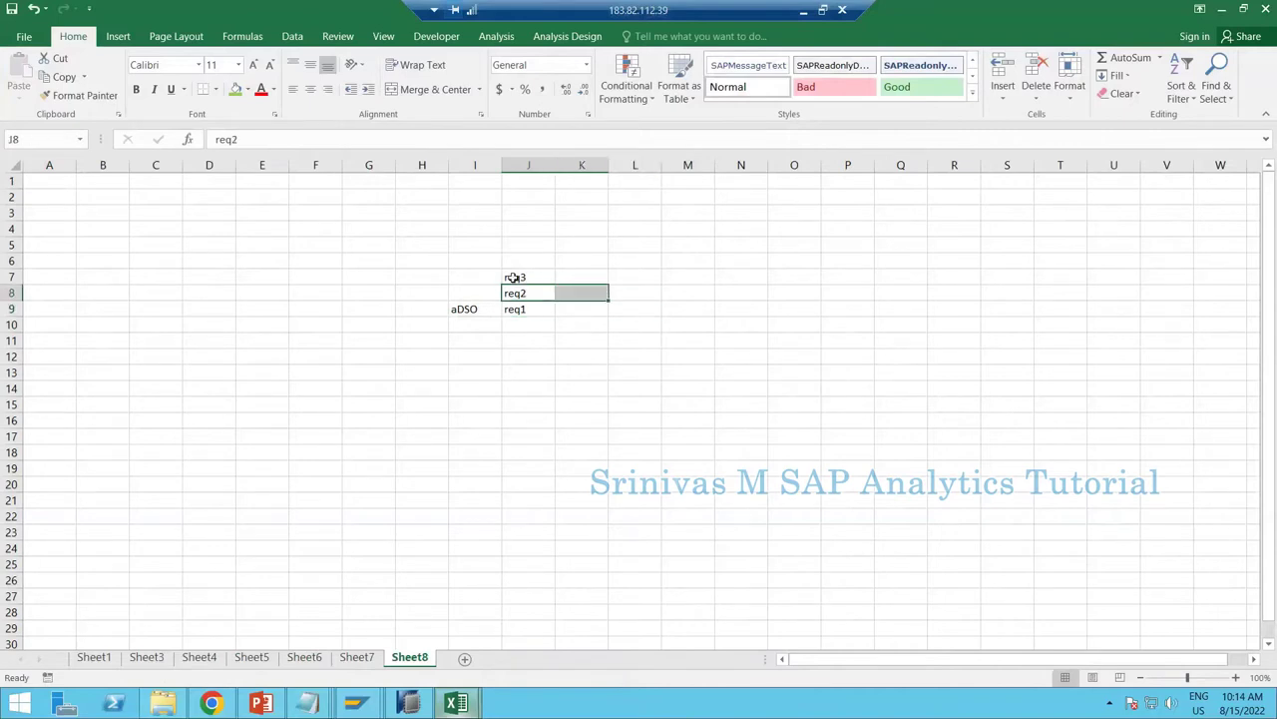
pyautogui.moveTo(590, 279); pyautogui.dragTo(505, 288)
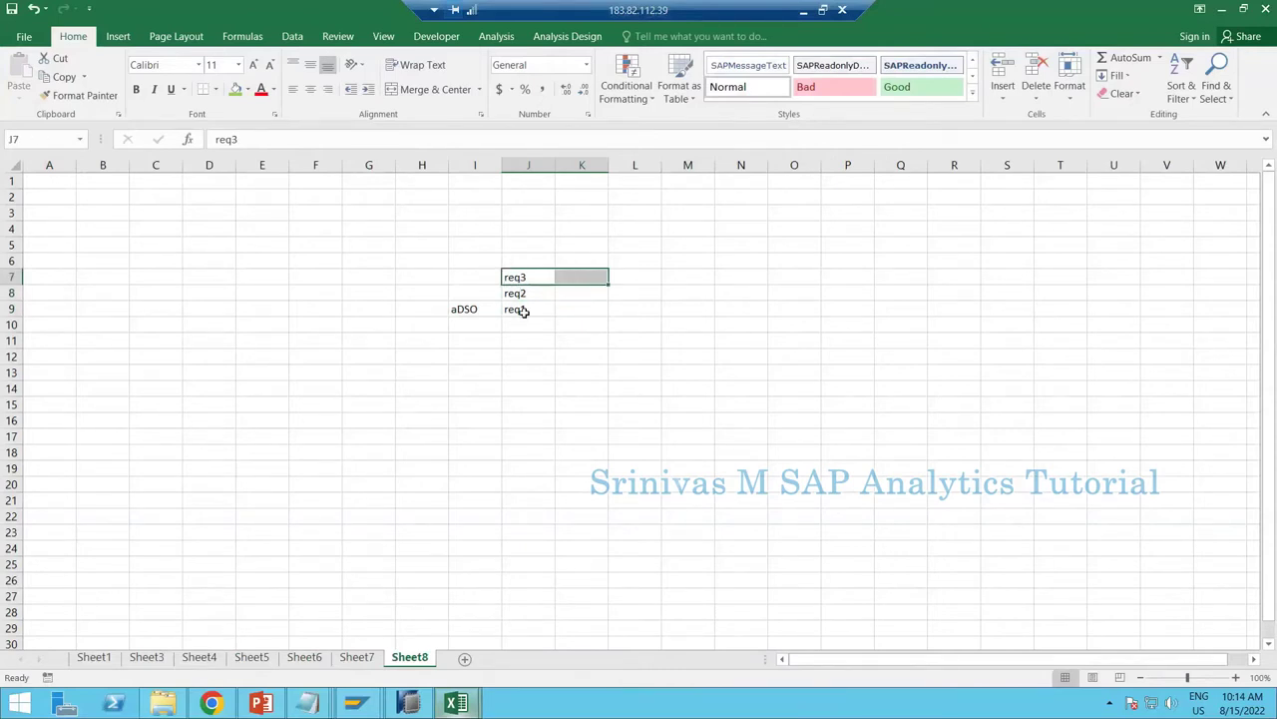
pyautogui.click(523, 311)
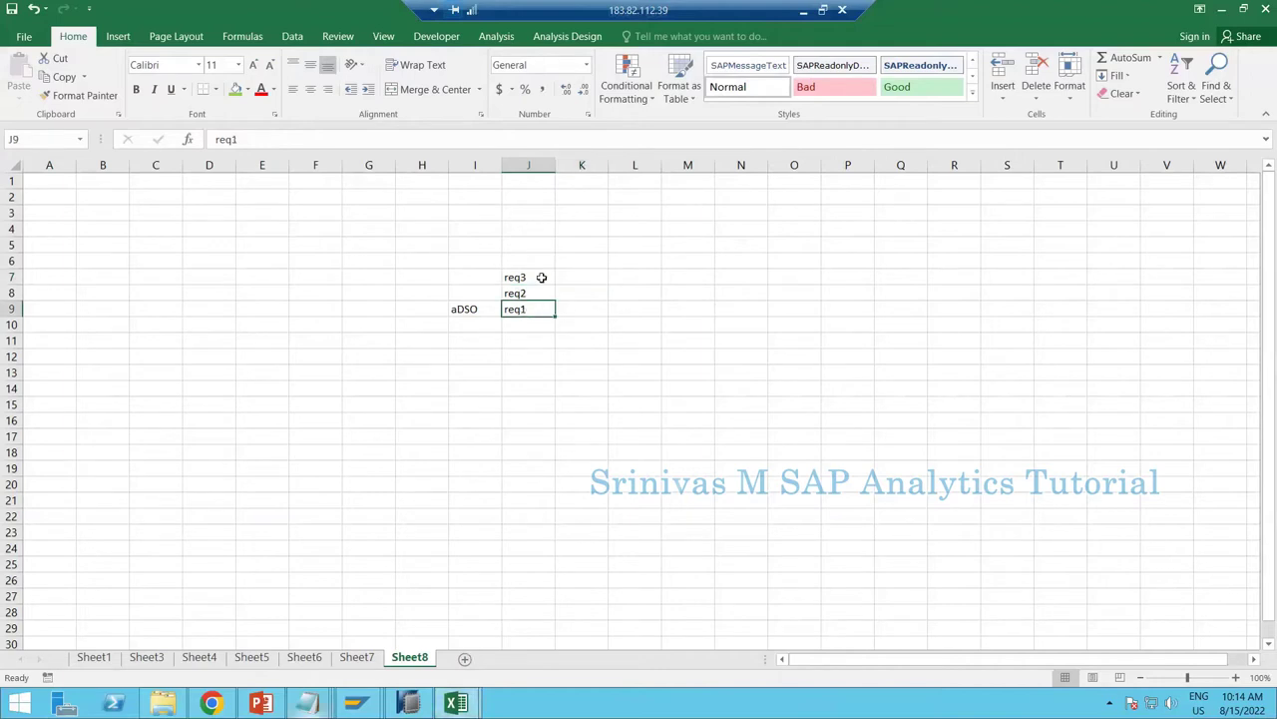
pyautogui.moveTo(527, 278); pyautogui.dragTo(532, 310)
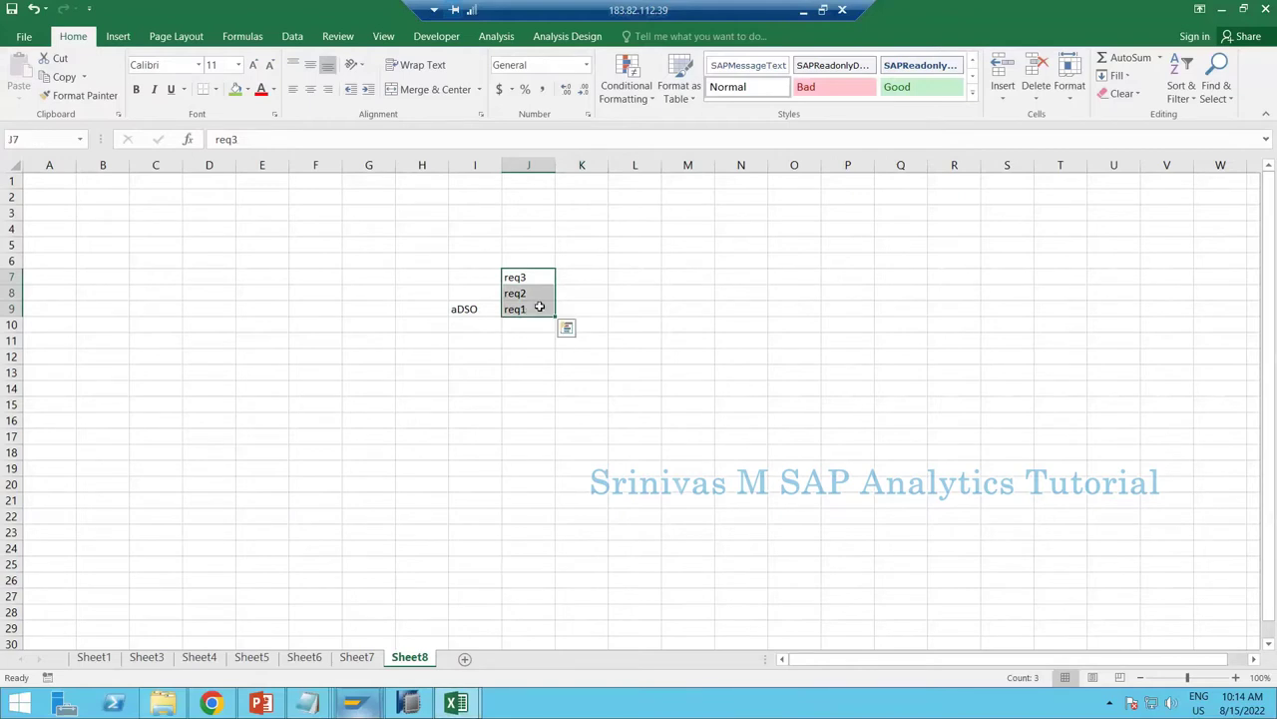
pyautogui.click(539, 308)
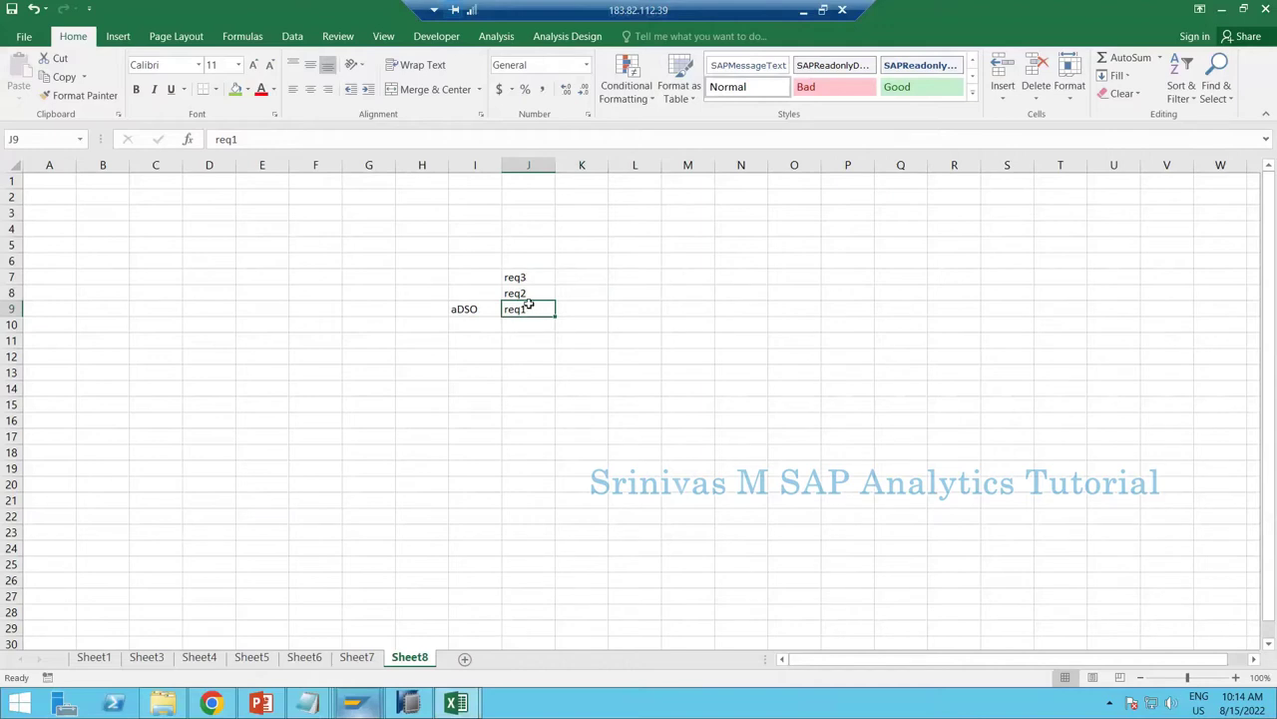
pyautogui.moveTo(529, 305); pyautogui.dragTo(533, 276)
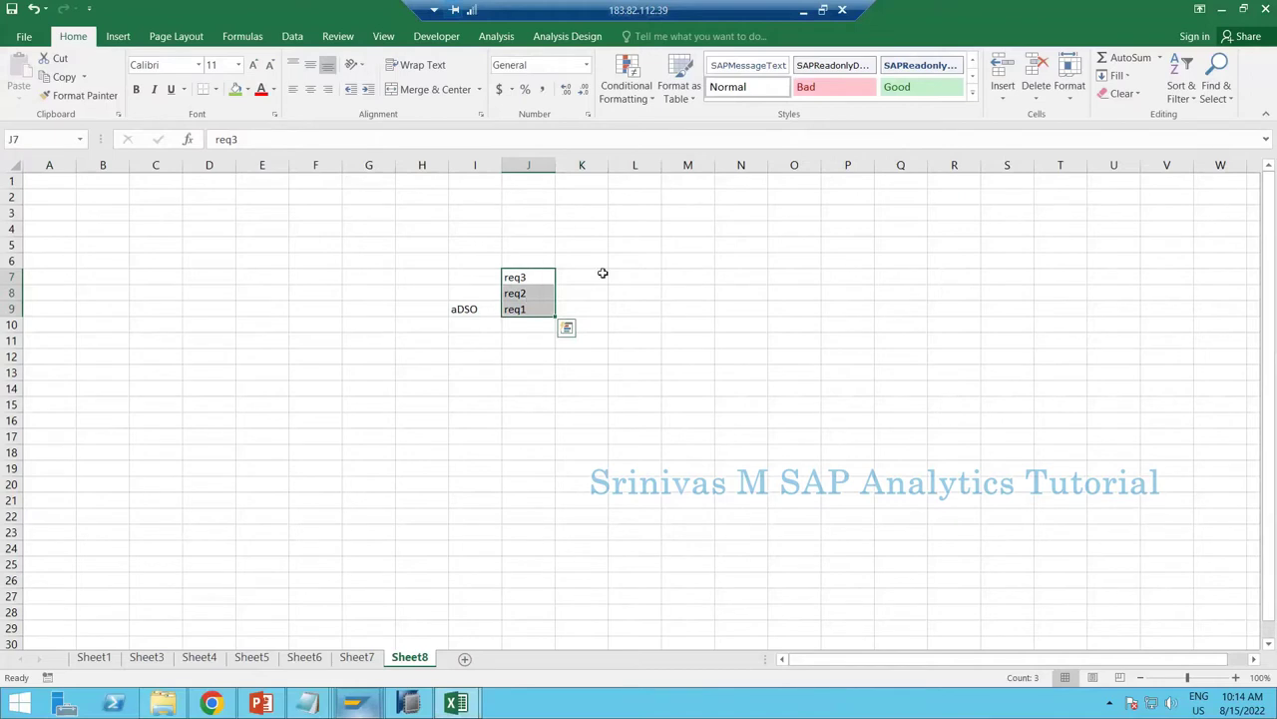
# Merge and center the empty cells L7:L9.
pyautogui.moveTo(629, 278); pyautogui.dragTo(629, 309)
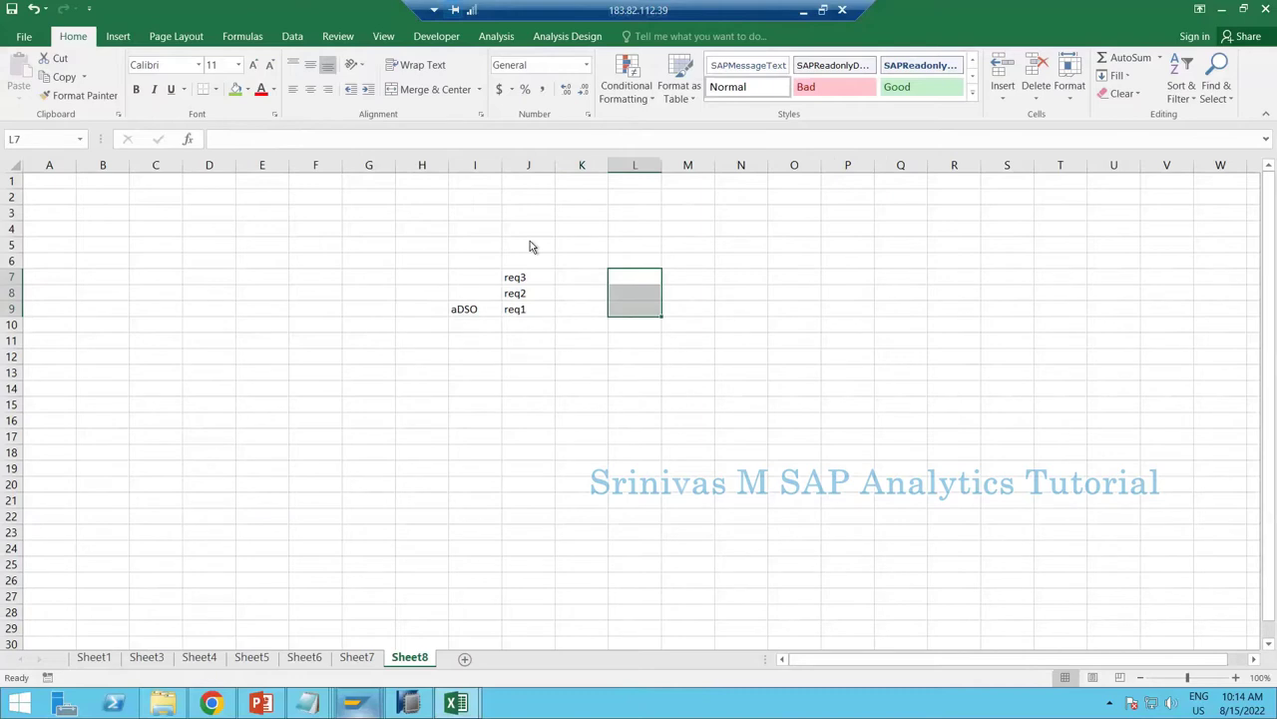
pyautogui.hotkey('alt', 'h')
pyautogui.press('m')
pyautogui.press('c')
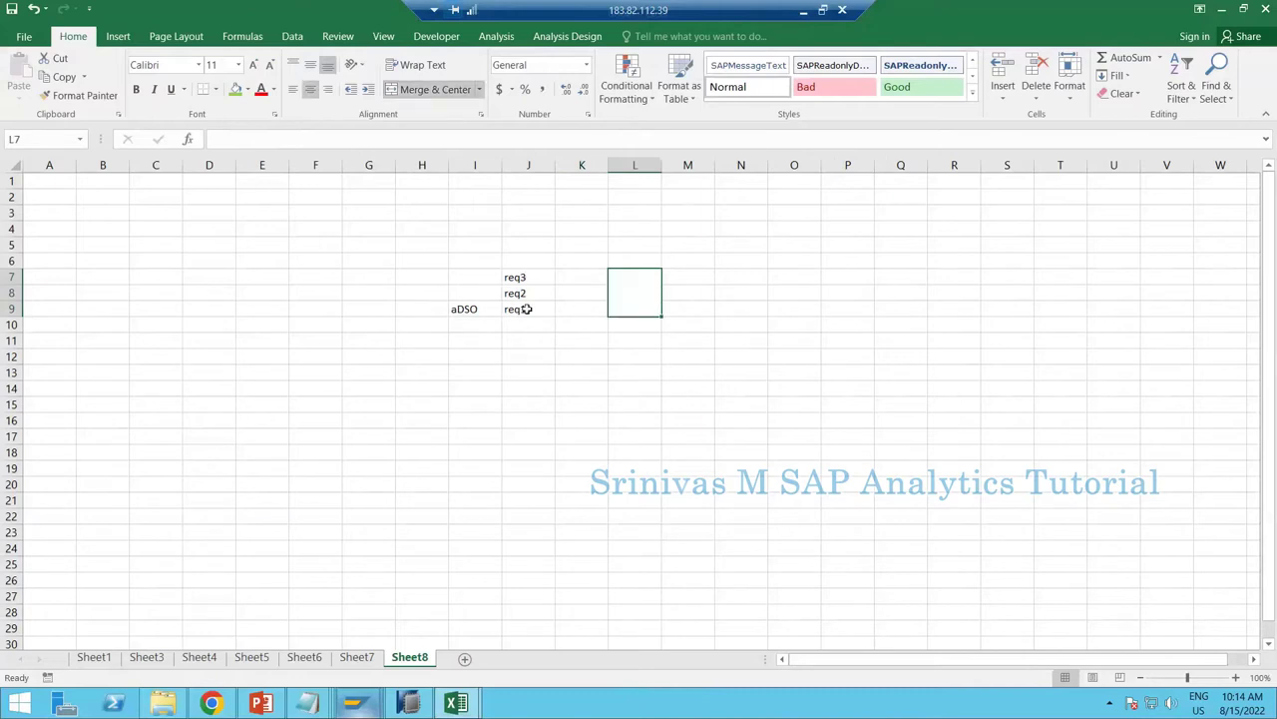
# Apply all borders to the request cells J7:J9.
pyautogui.moveTo(515, 278); pyautogui.dragTo(527, 308)
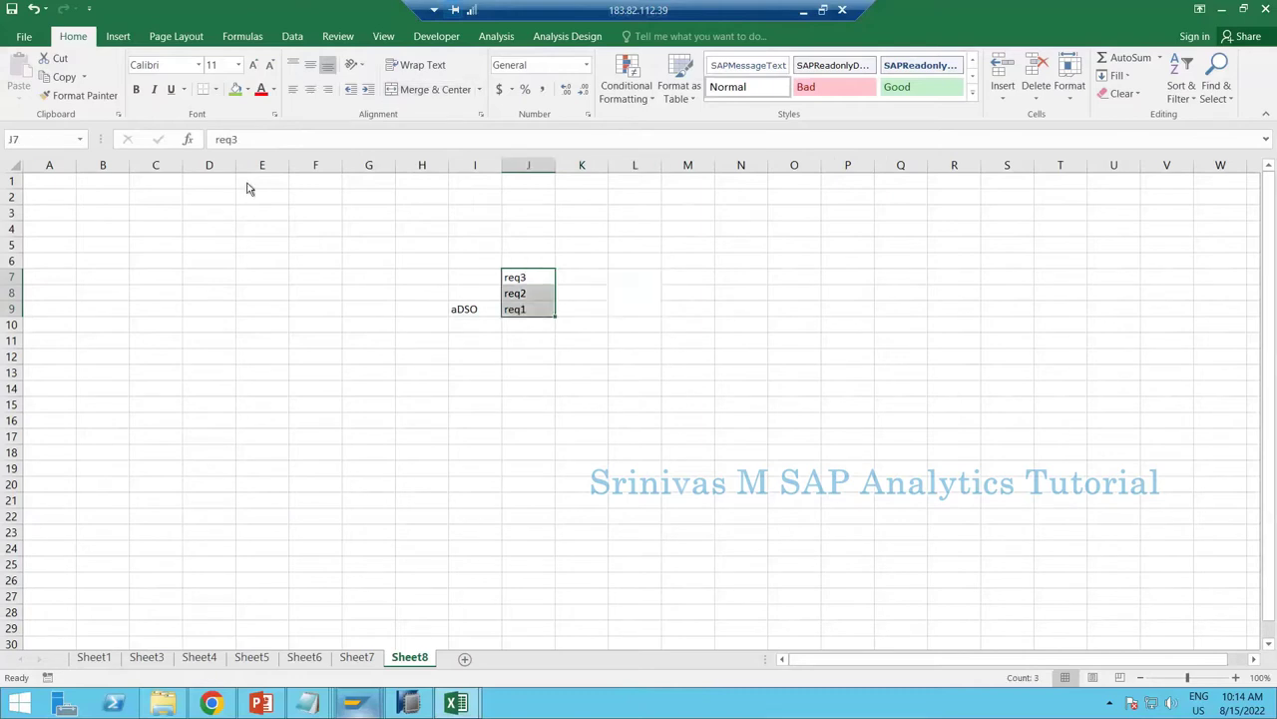
pyautogui.click(215, 89)
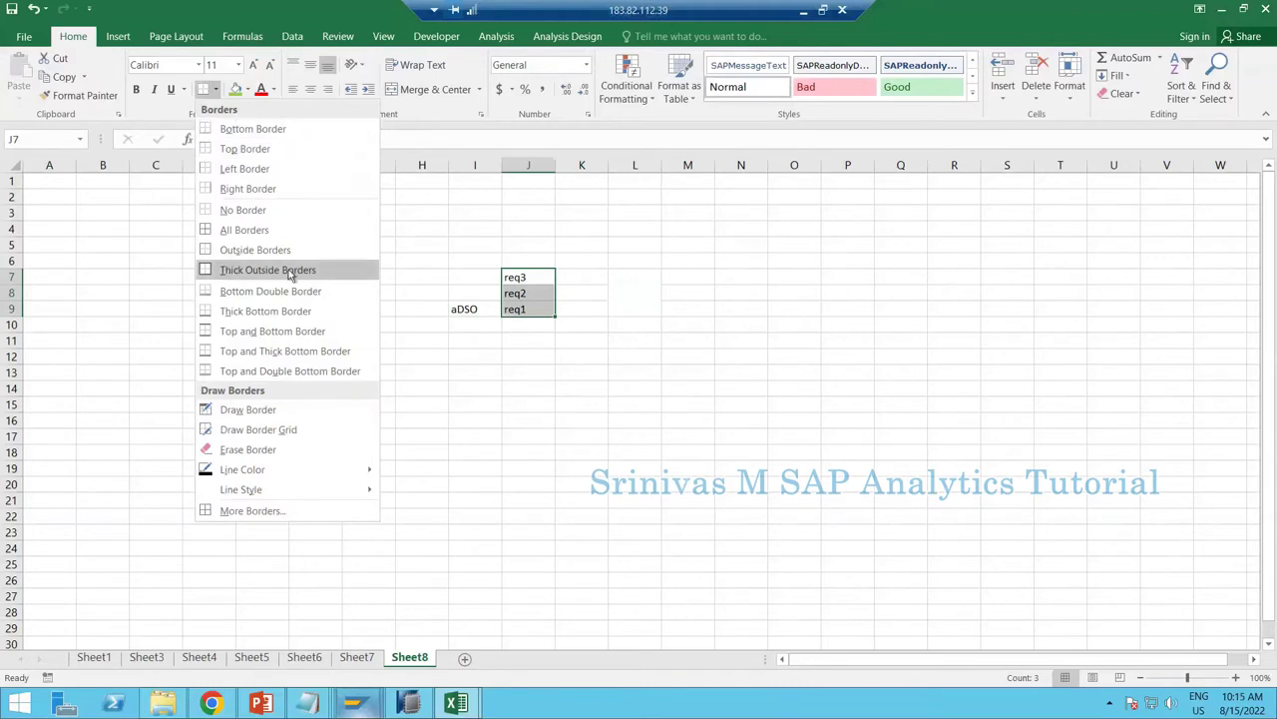
pyautogui.click(523, 299)
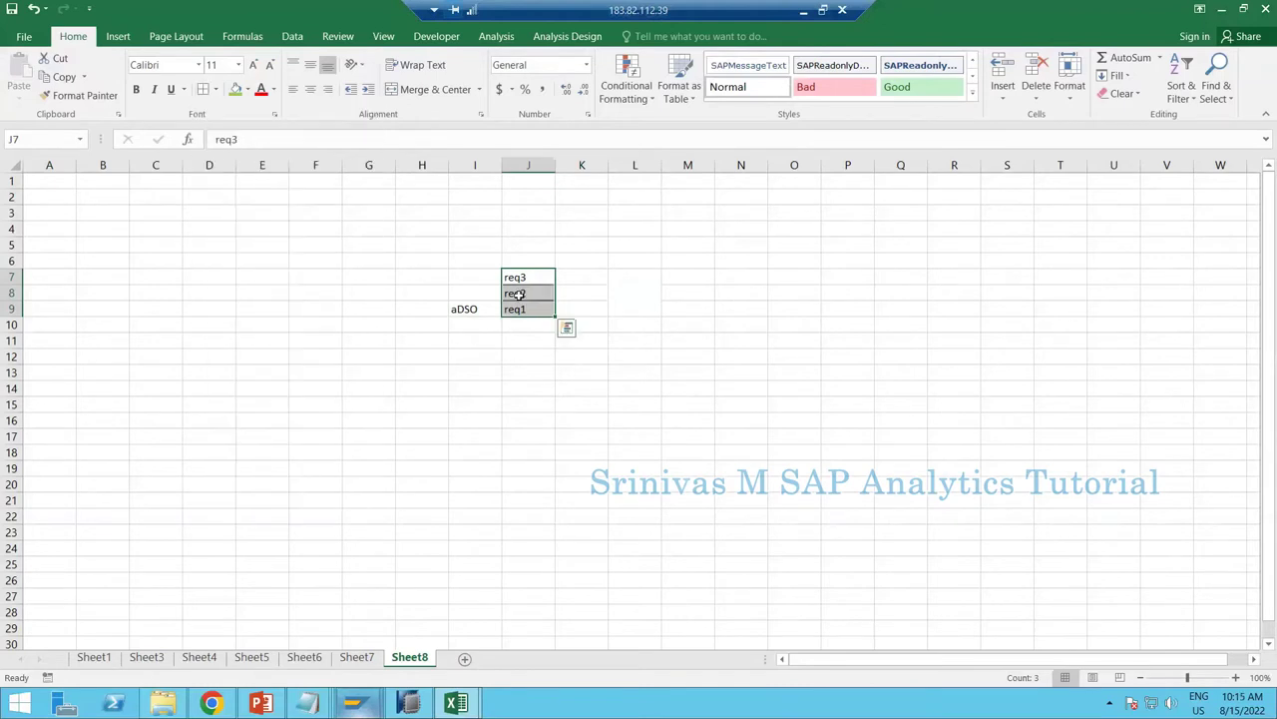
pyautogui.click(538, 293)
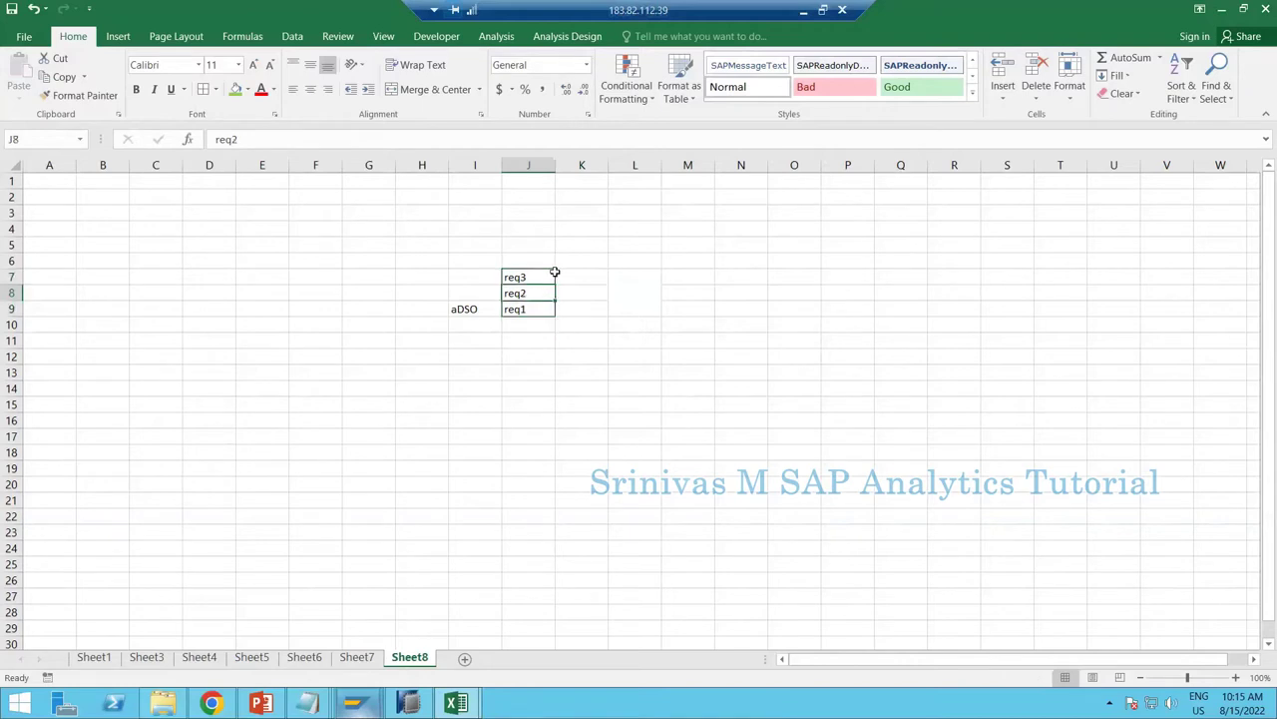
pyautogui.click(553, 272)
# Enter error in cell K7 beside req3.
pyautogui.click(577, 277)
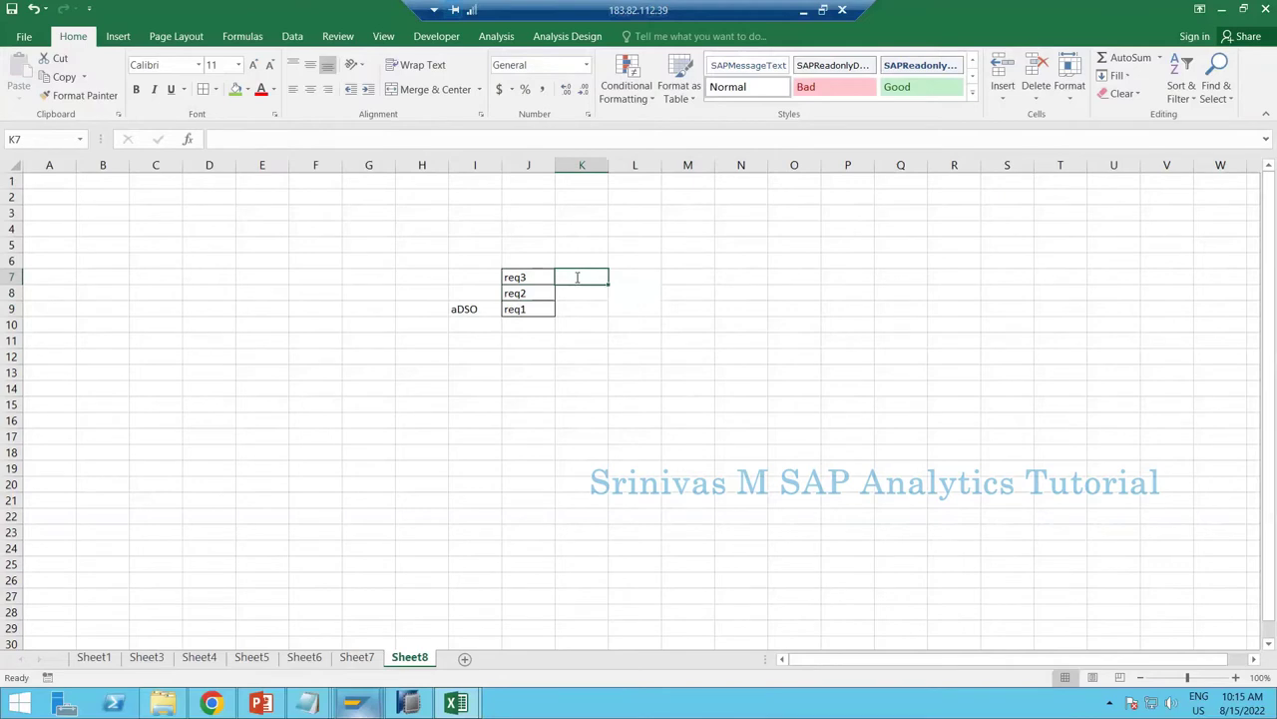
pyautogui.write('error')
pyautogui.press('Return')
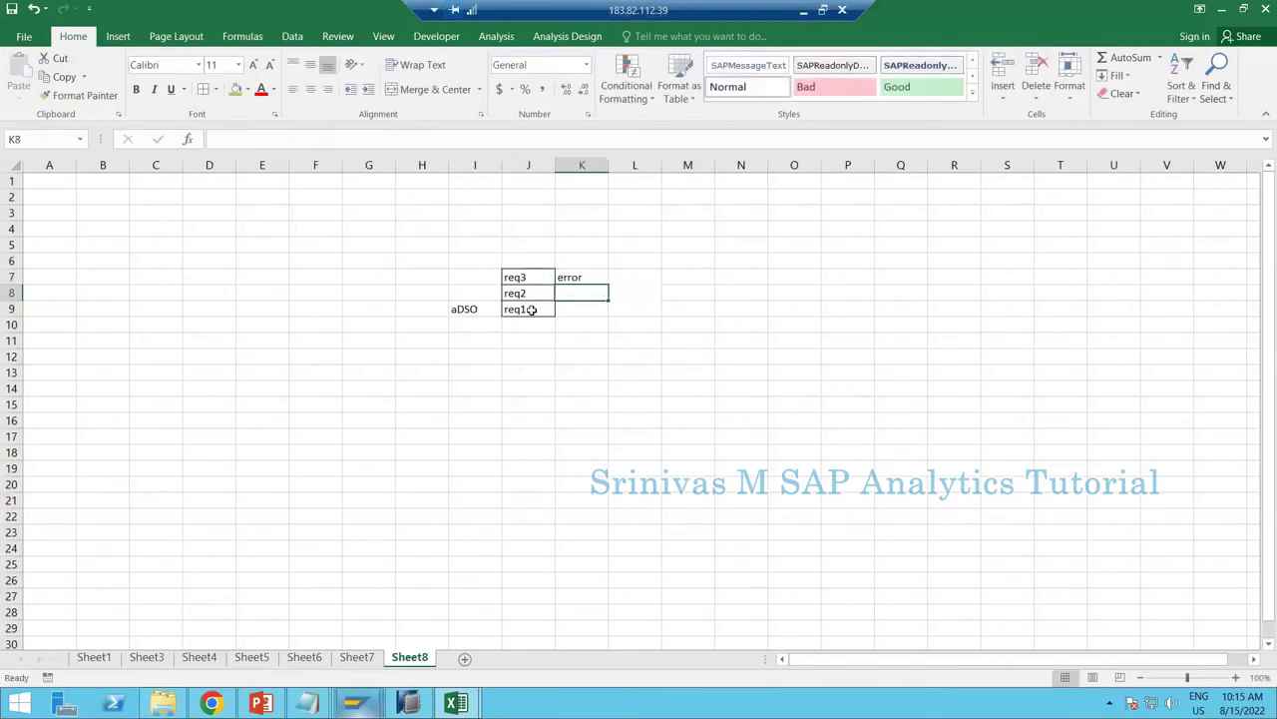
pyautogui.moveTo(532, 309); pyautogui.dragTo(587, 299)
pyautogui.click(552, 279)
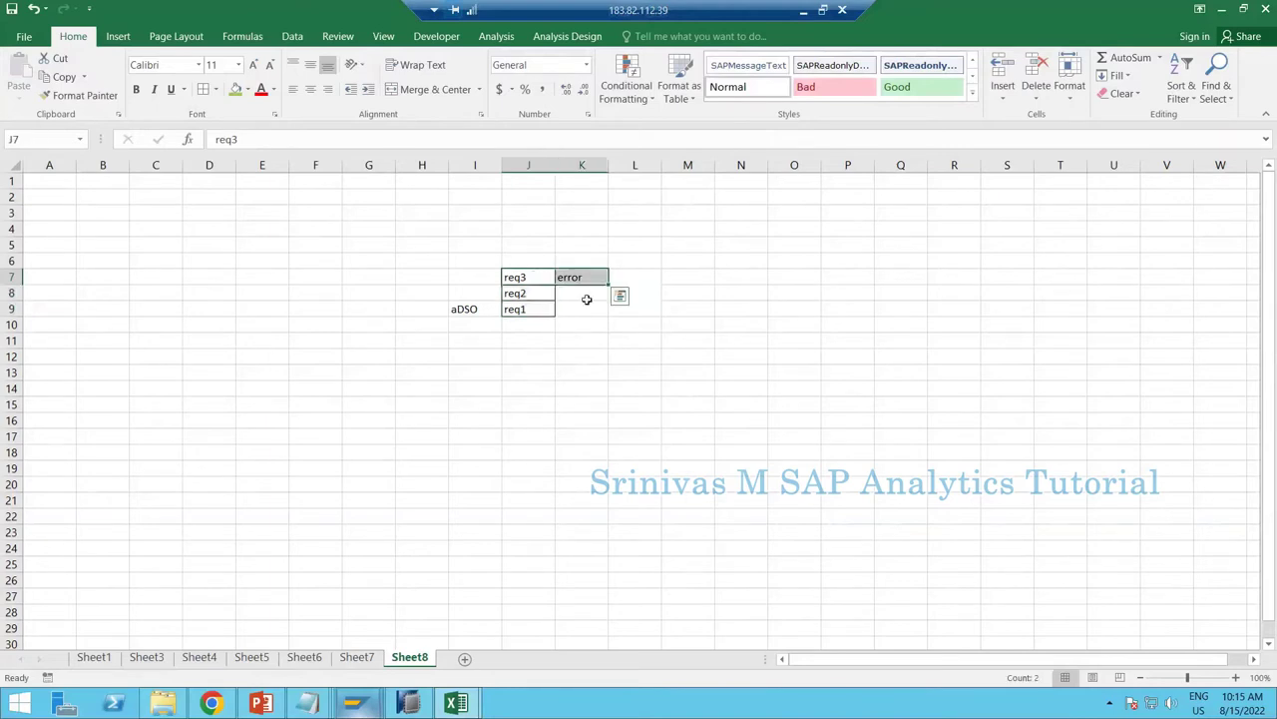
pyautogui.click(634, 299)
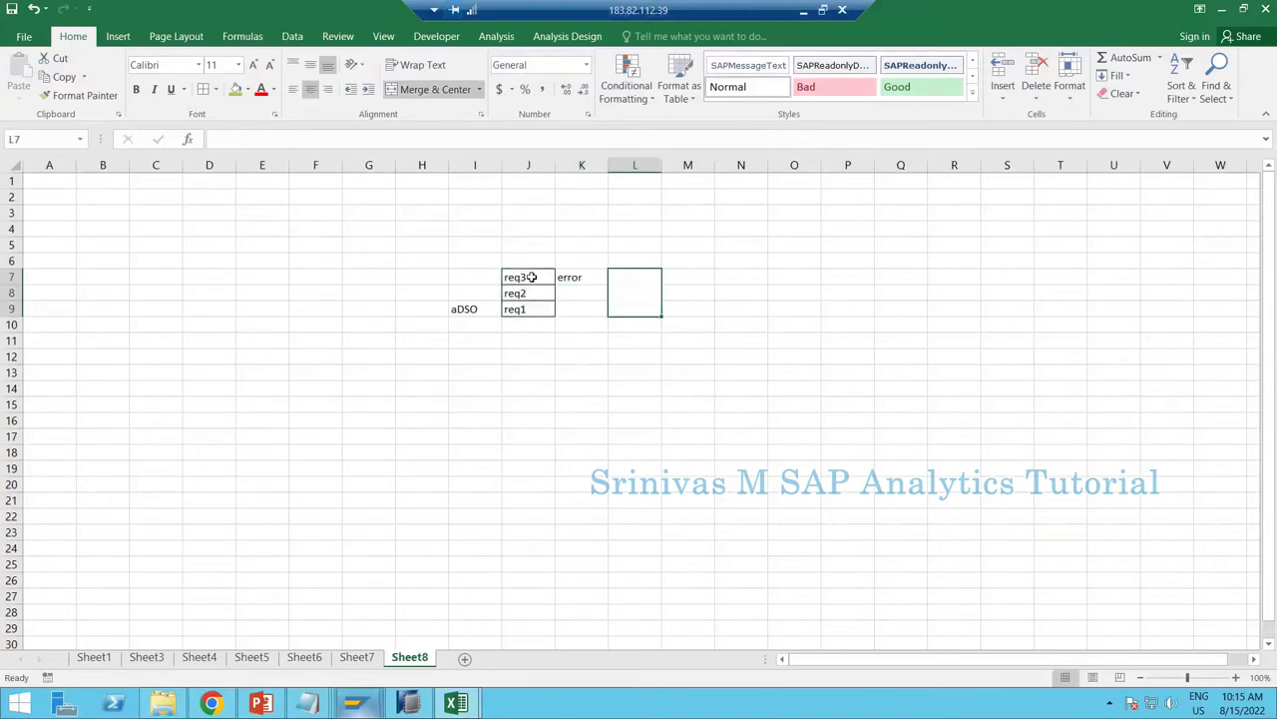
pyautogui.moveTo(534, 306); pyautogui.dragTo(534, 308)
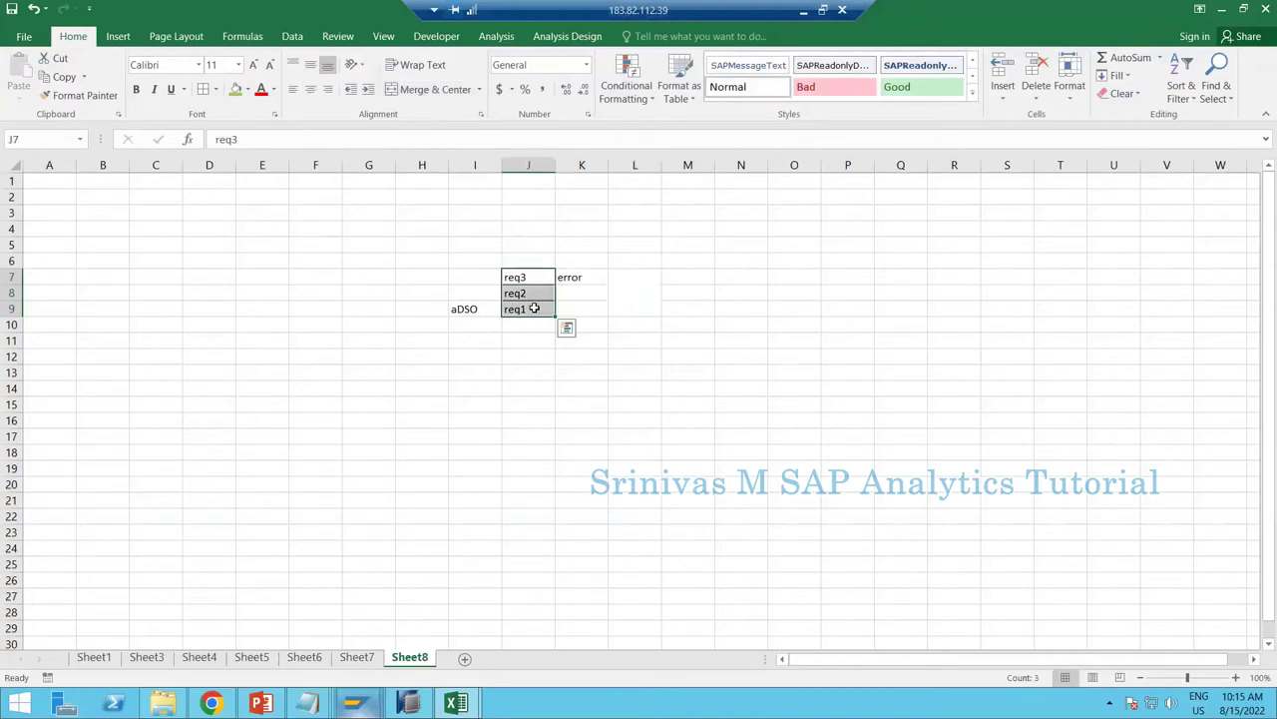
# Clear the error entry from K7 and unmerge cells L7:L9.
pyautogui.click(586, 275)
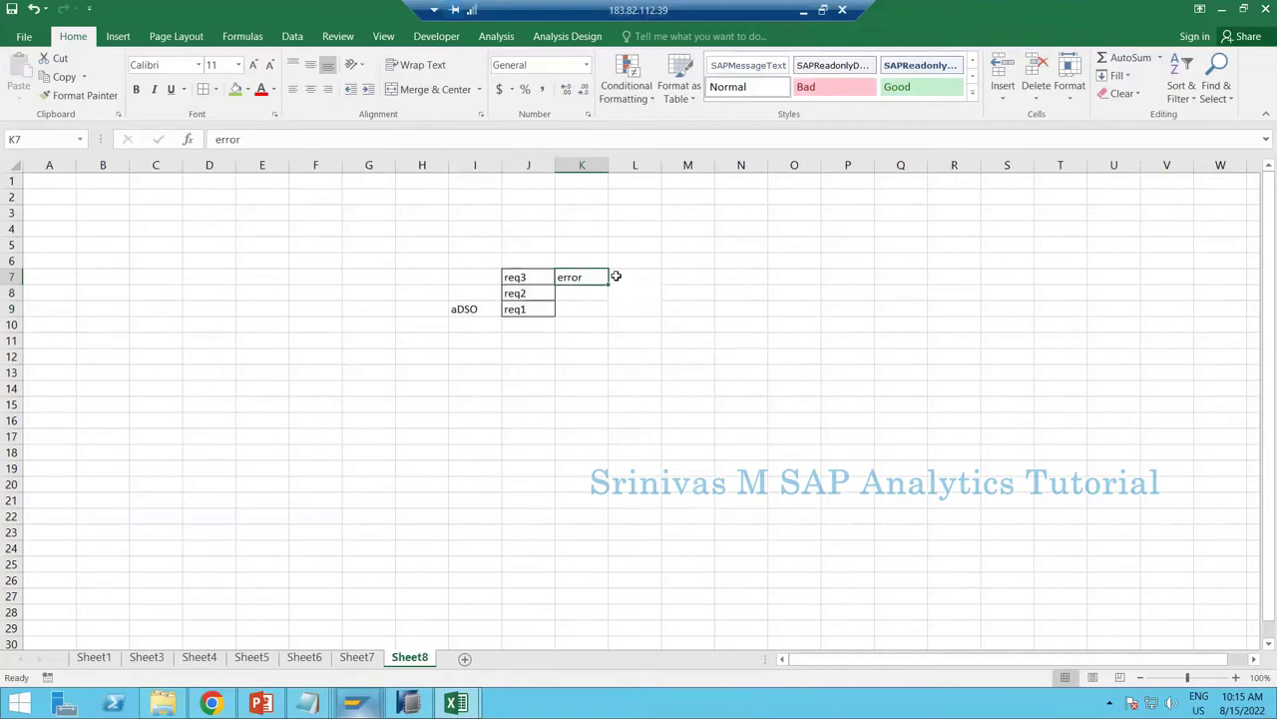
pyautogui.press('Delete')
pyautogui.click(619, 277)
pyautogui.click(441, 96)
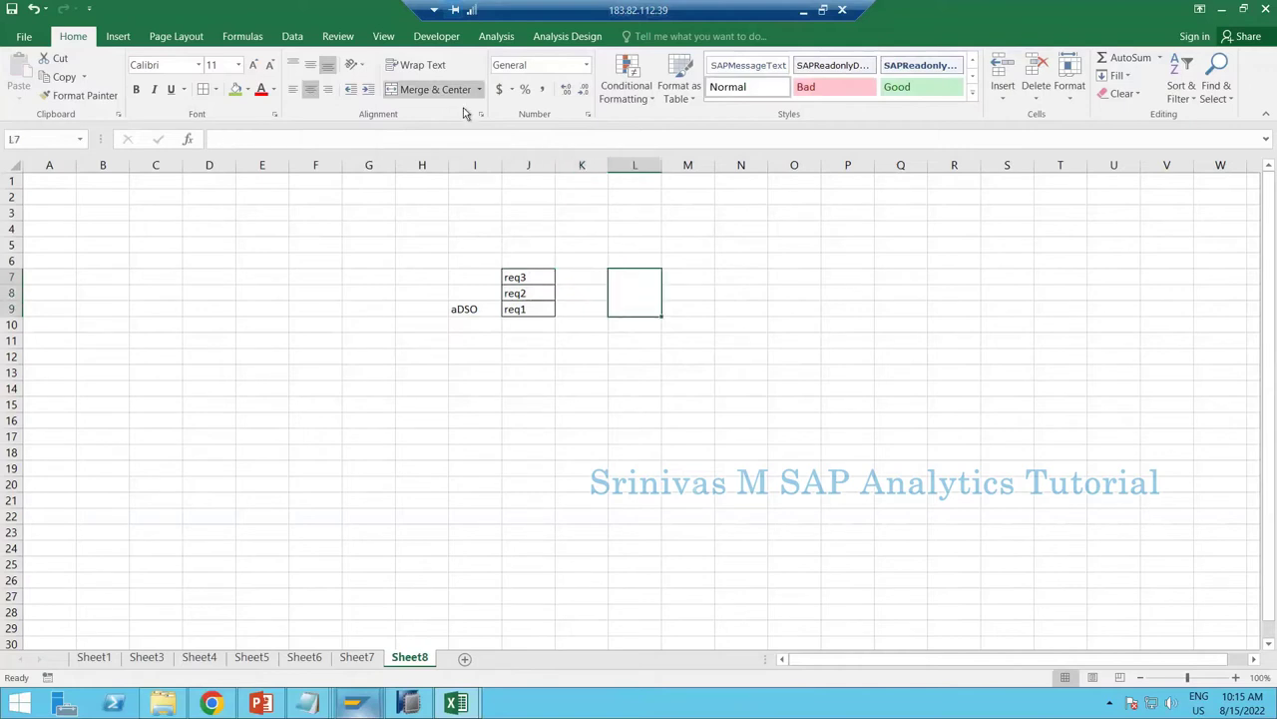
pyautogui.hotkey('ctrl', 'z')
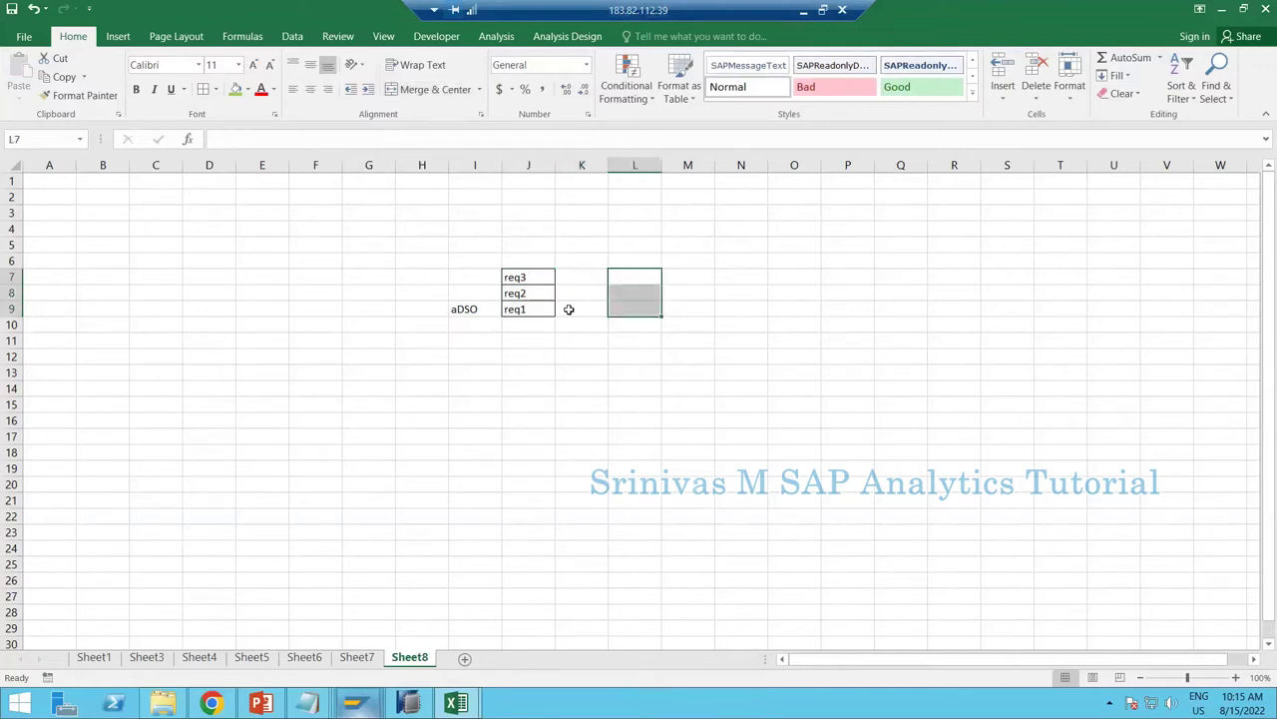
pyautogui.hotkey('ctrl', 'z')
# Enter the status green in K9 for req1 and grenn in K8 for req2.
pyautogui.click(570, 309)
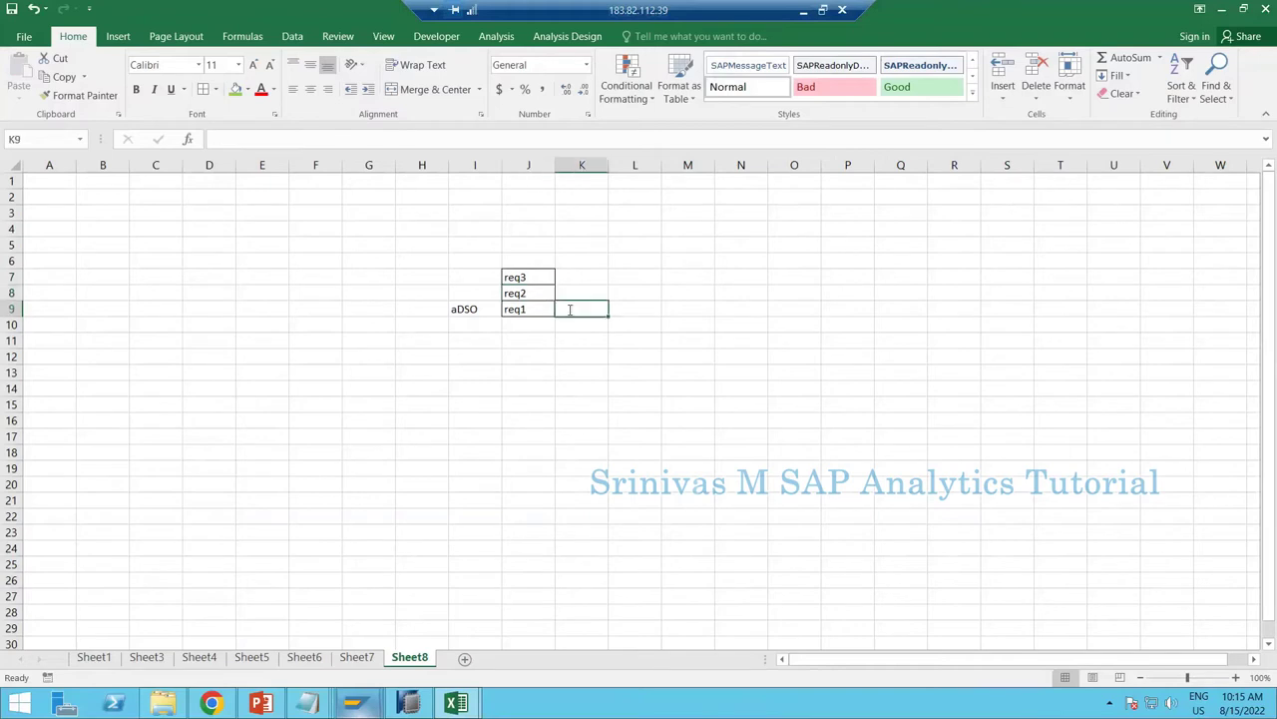
pyautogui.write('green')
pyautogui.press('Return')
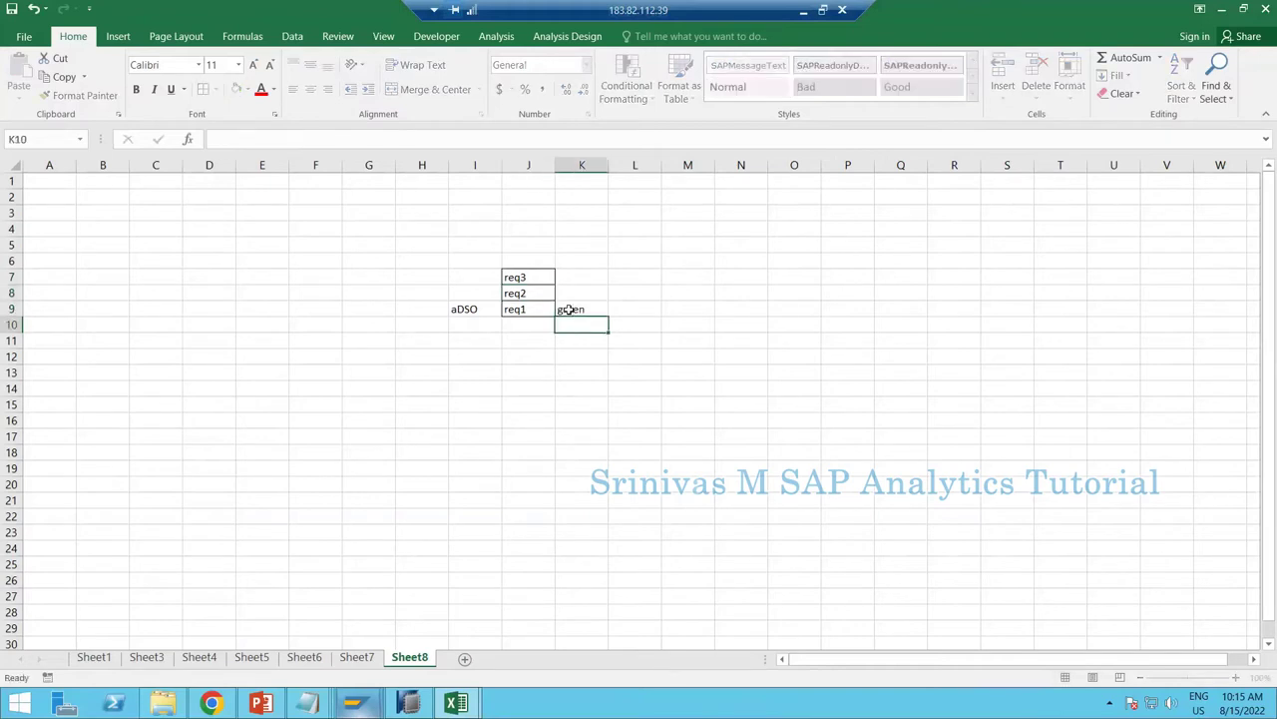
pyautogui.press('Up')
pyautogui.press('Up')
pyautogui.press('Up')
pyautogui.press('Down')
pyautogui.write('gr')
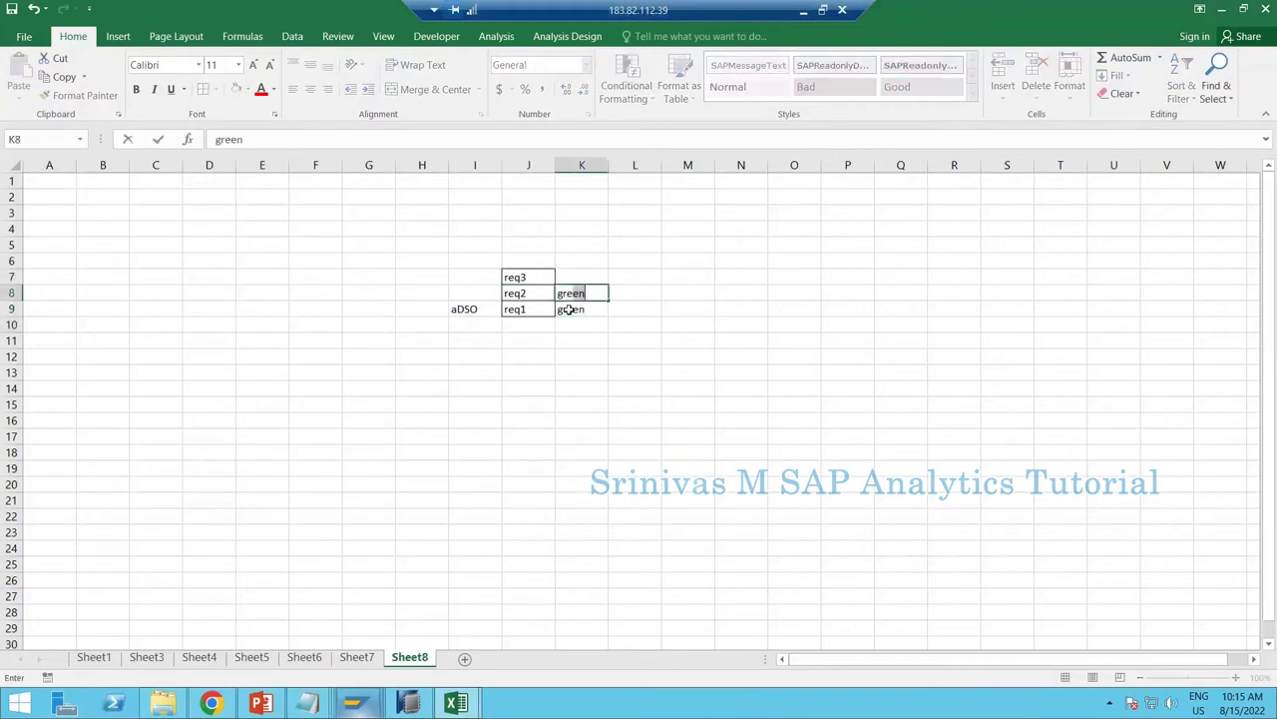
pyautogui.write('enn')
pyautogui.press('Return')
# Enter the status red in K7 for req3 and correct the req2 status in K8 to green.
pyautogui.press('Up')
pyautogui.press('Up')
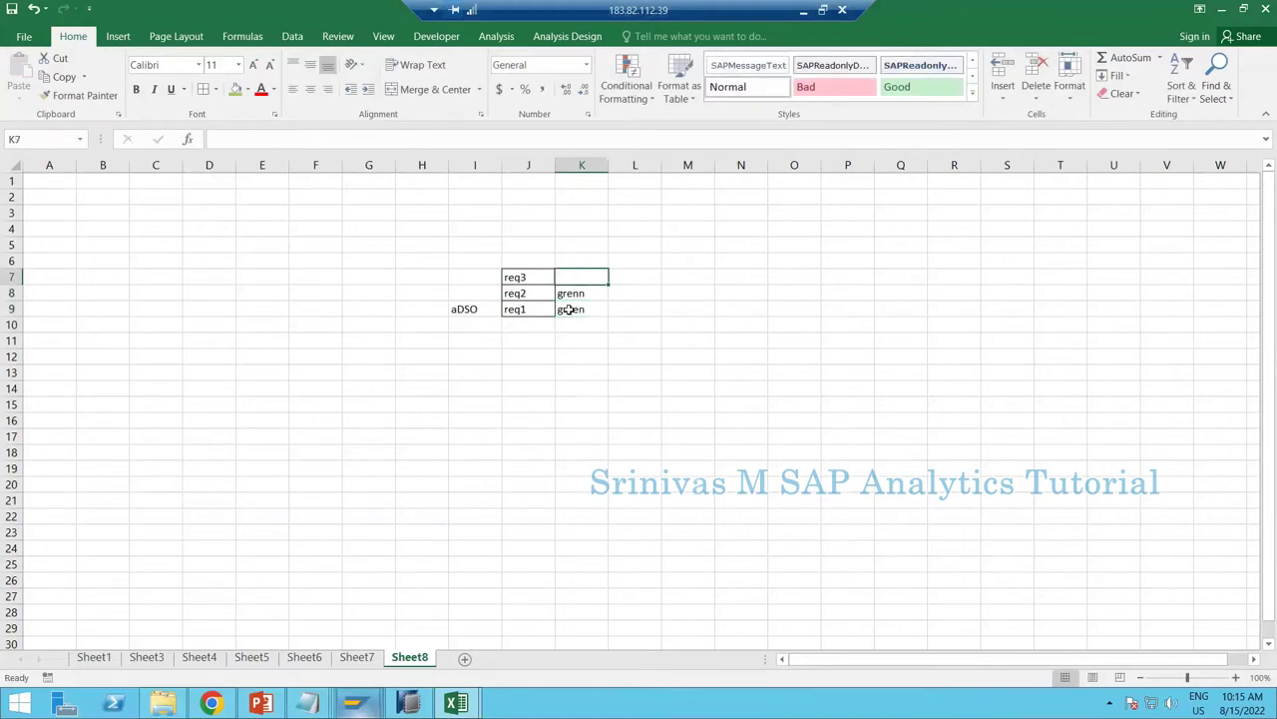
pyautogui.write('red')
pyautogui.press('Return')
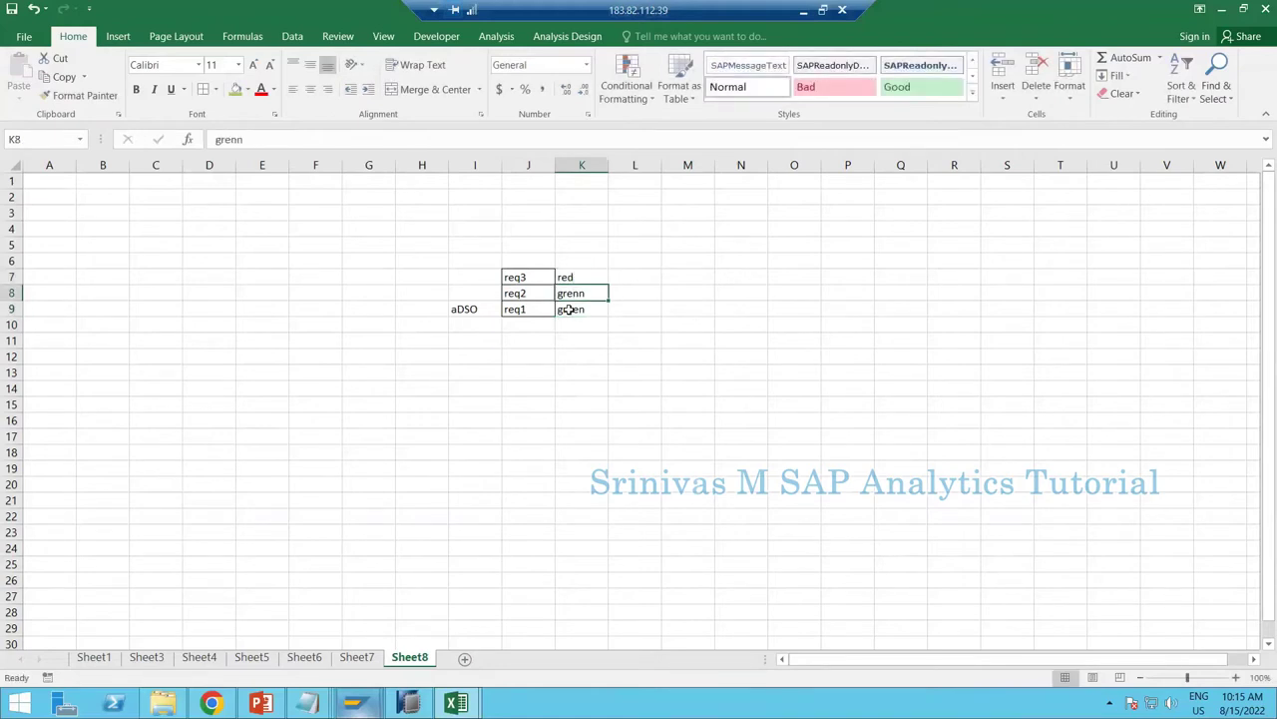
pyautogui.write('g')
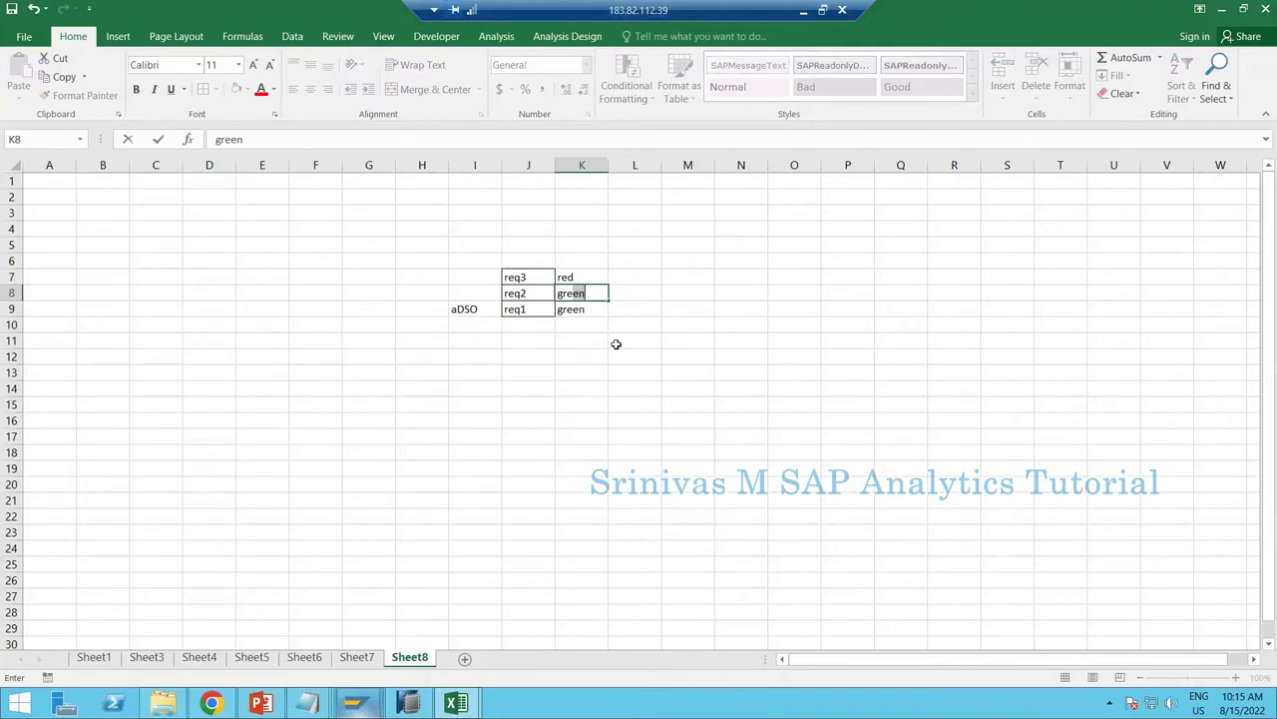
pyautogui.press('Return')
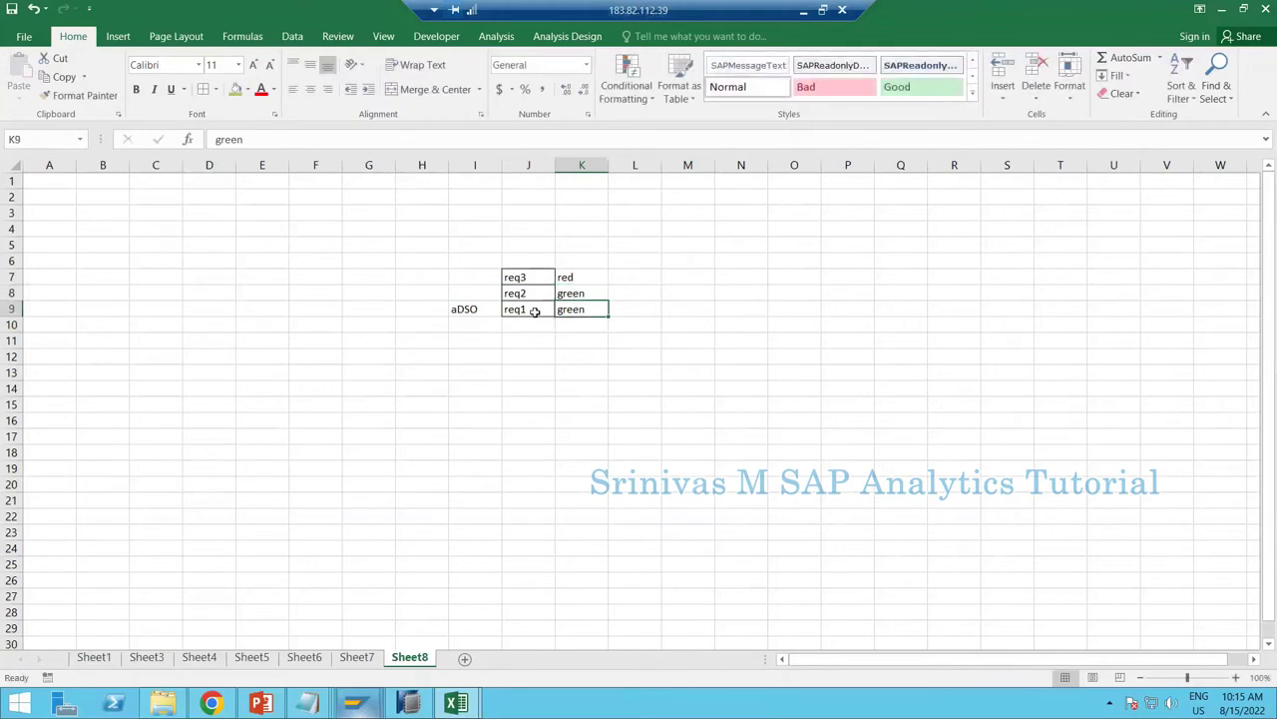
pyautogui.moveTo(528, 278); pyautogui.dragTo(535, 311)
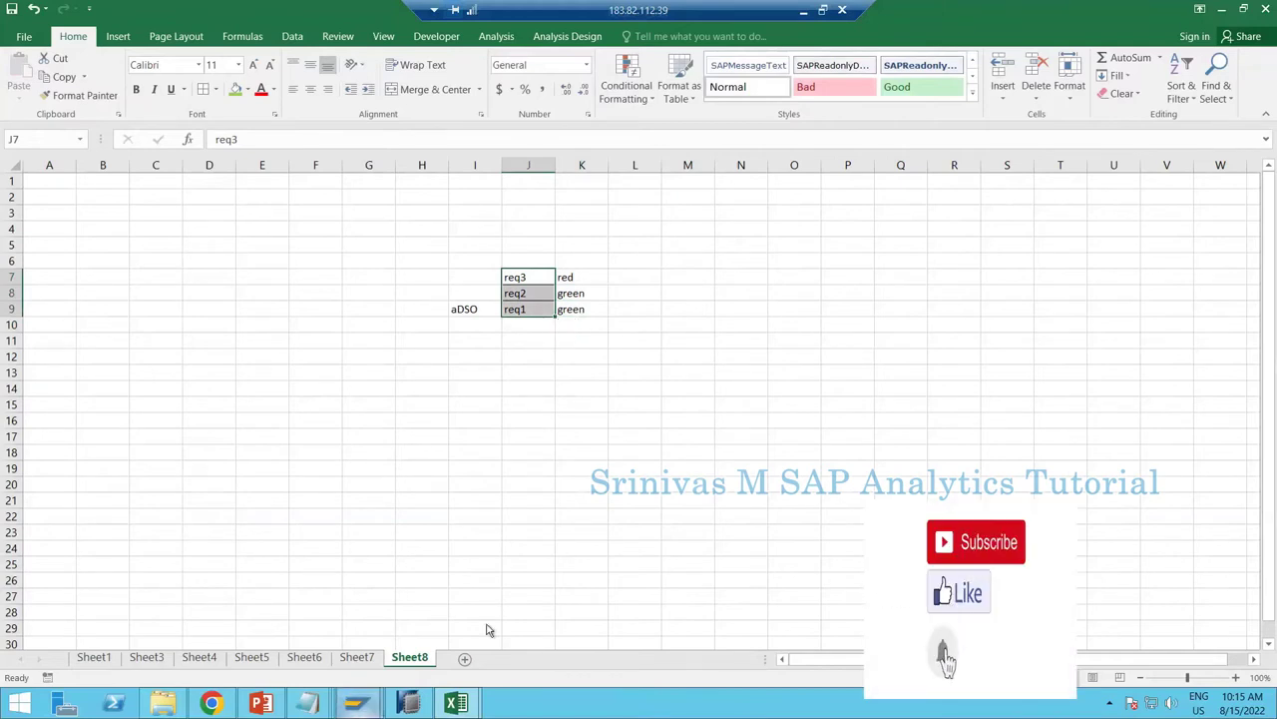
# Switch back to SAP, save the ZSA_DADSO activation variant and return to its node in the Sales Transactional Data process chain.
pyautogui.click(359, 704)
pyautogui.click(450, 614)
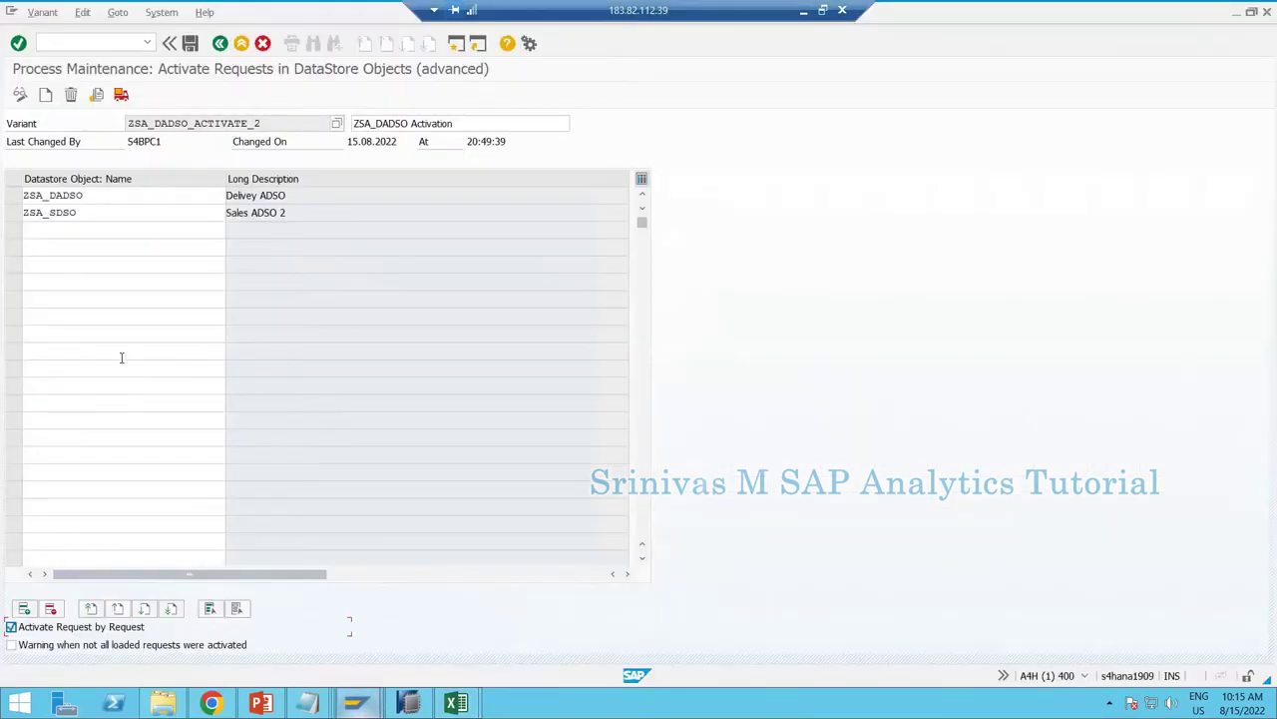
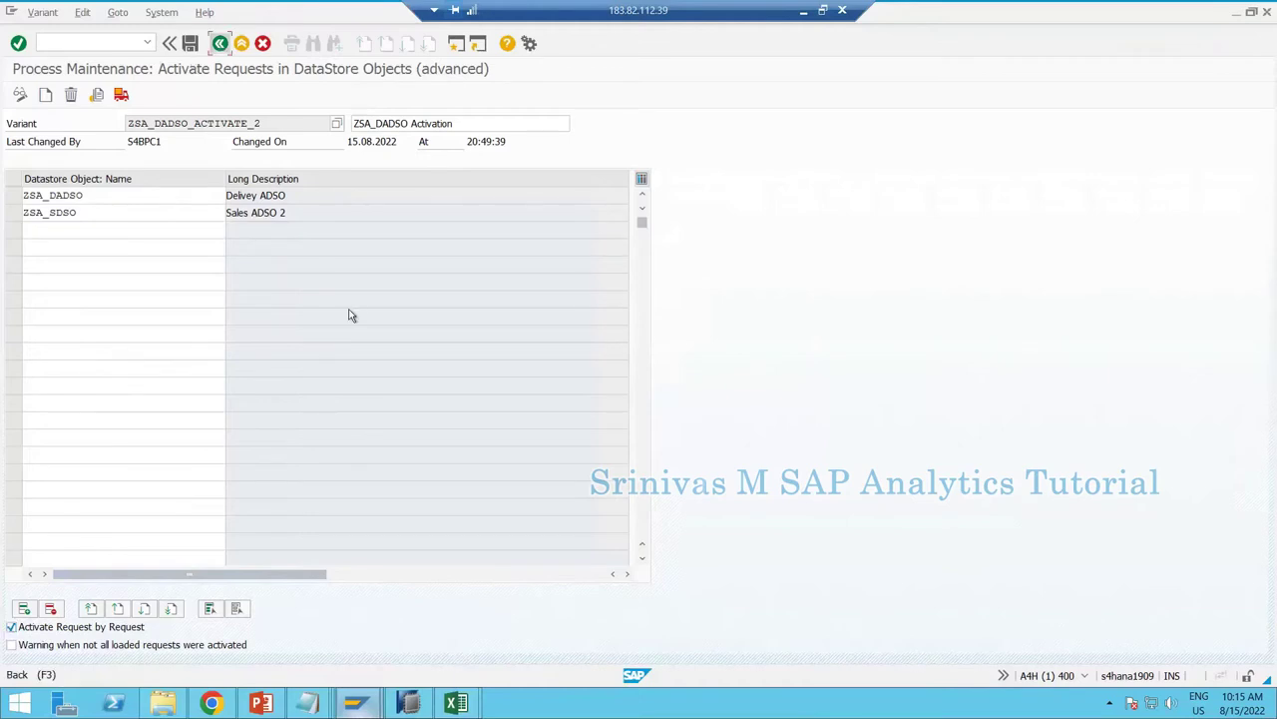
pyautogui.click(289, 312)
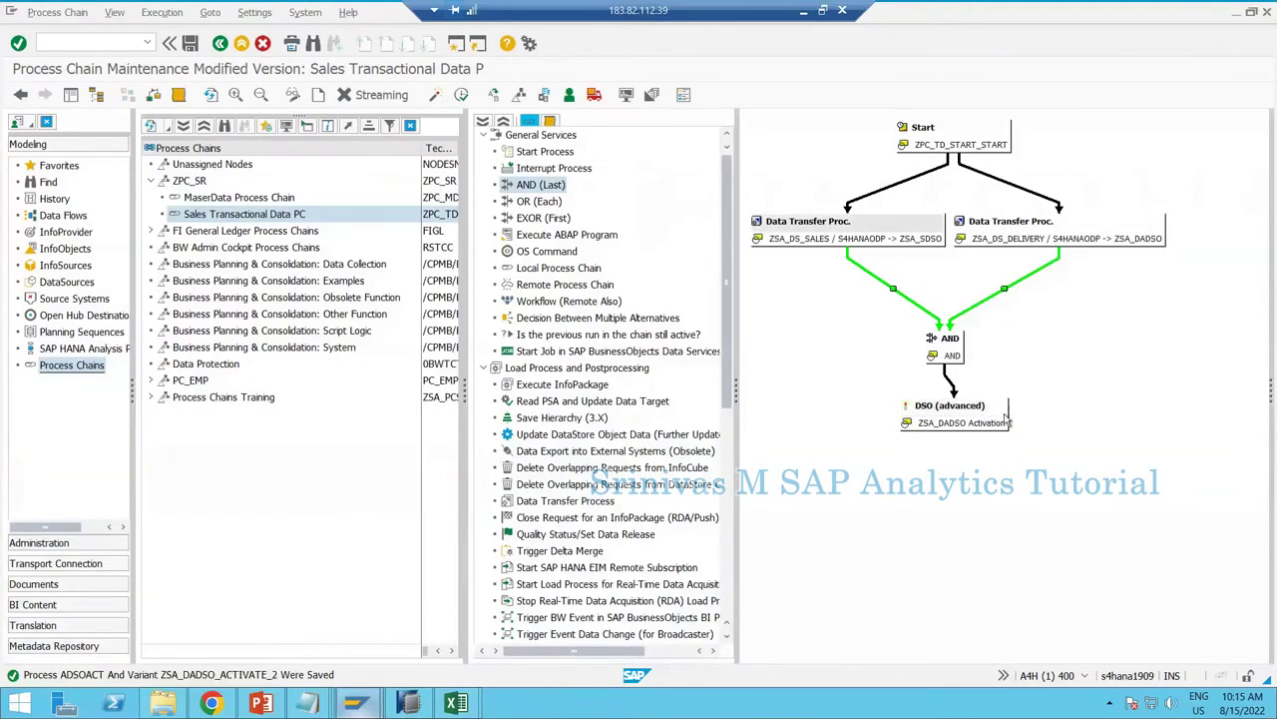
pyautogui.click(973, 429)
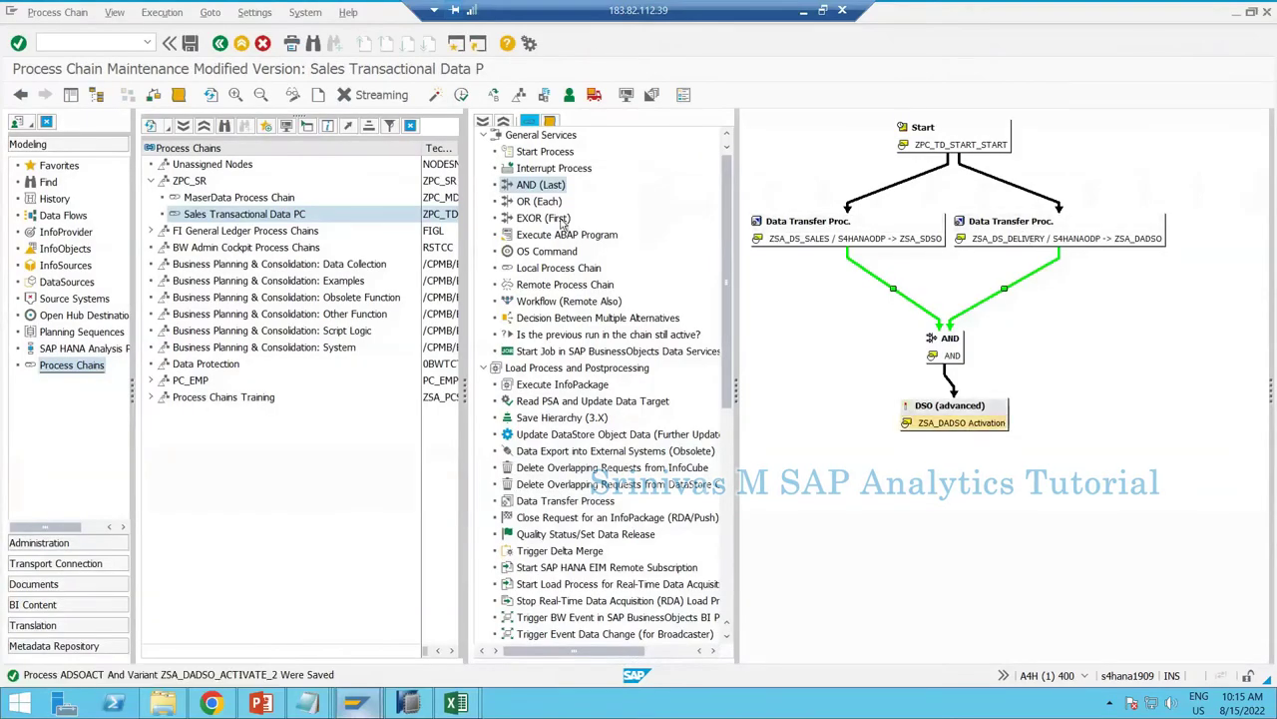
# Compare the AND (Last), OR (Each) and EXOR (First) process types under General Services.
pyautogui.click(540, 187)
pyautogui.click(537, 204)
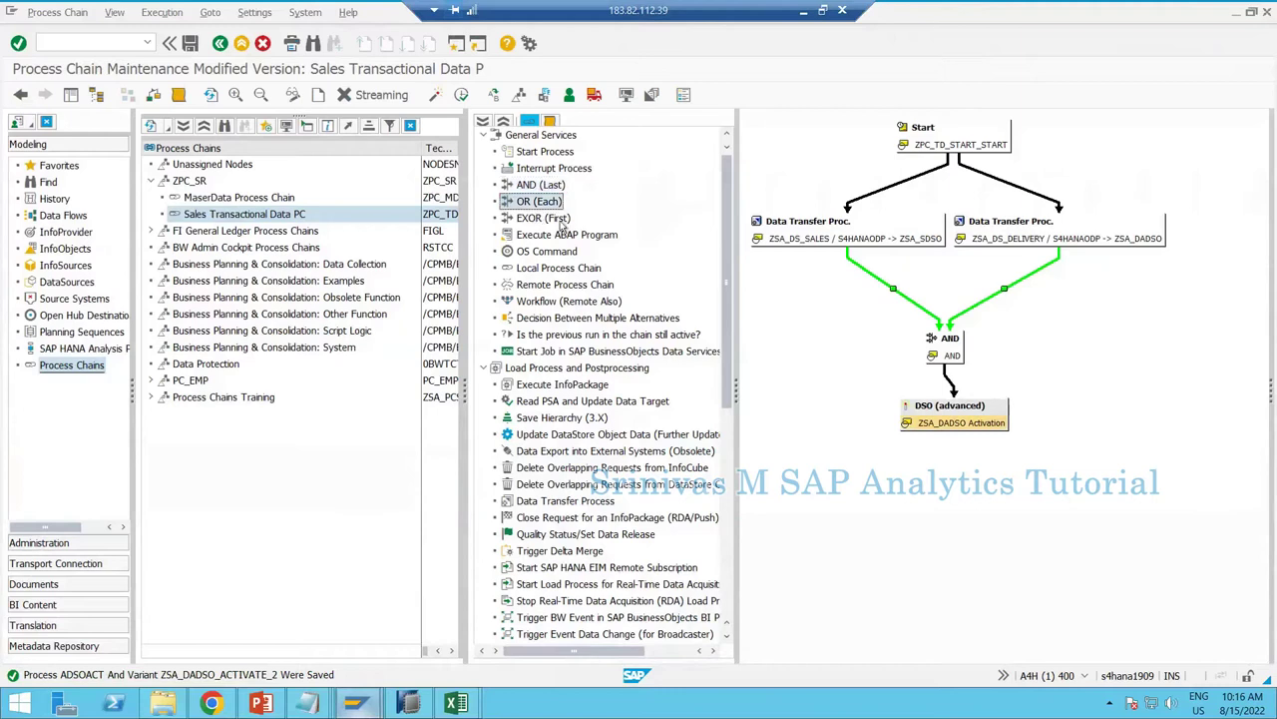
pyautogui.click(558, 220)
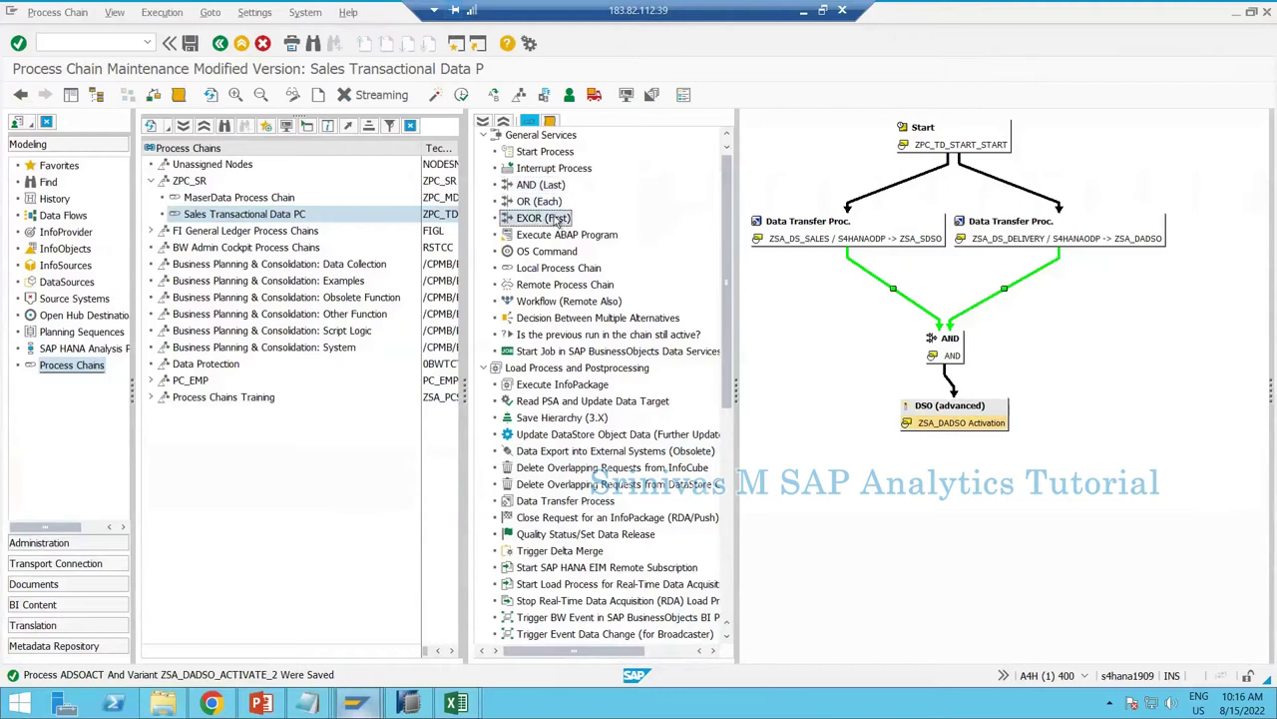
pyautogui.click(537, 187)
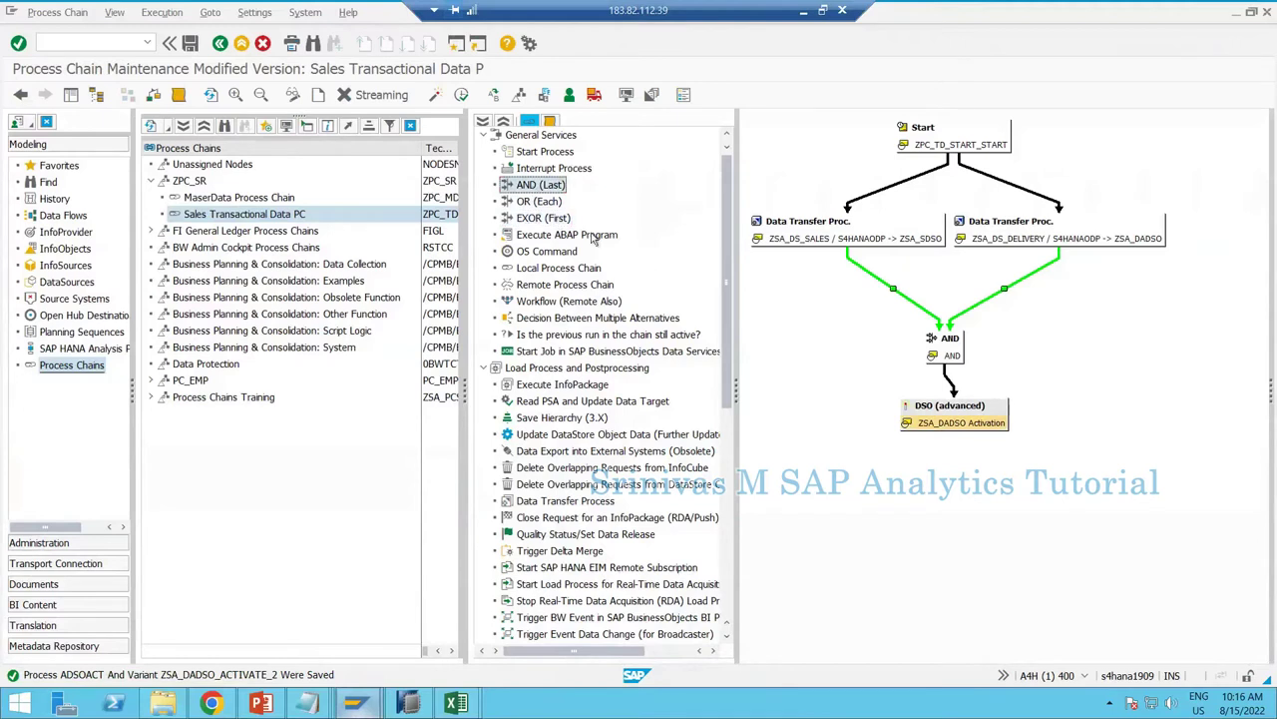
pyautogui.click(539, 201)
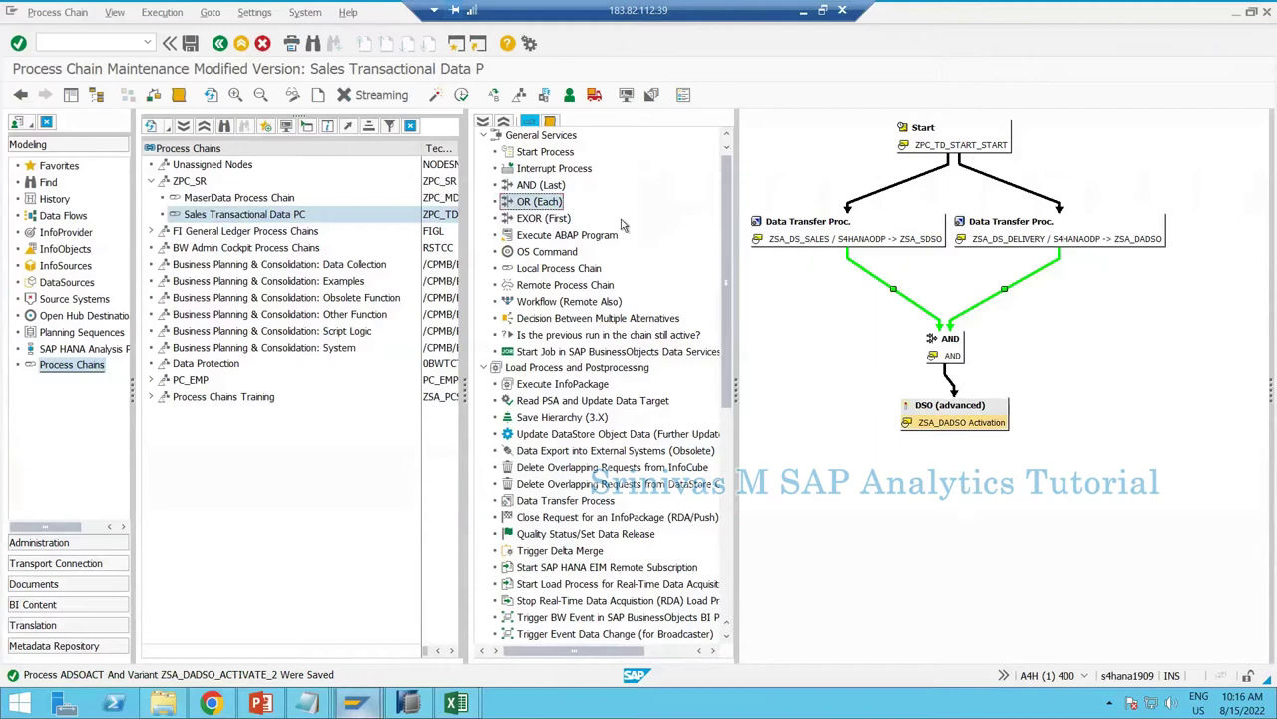
pyautogui.click(536, 190)
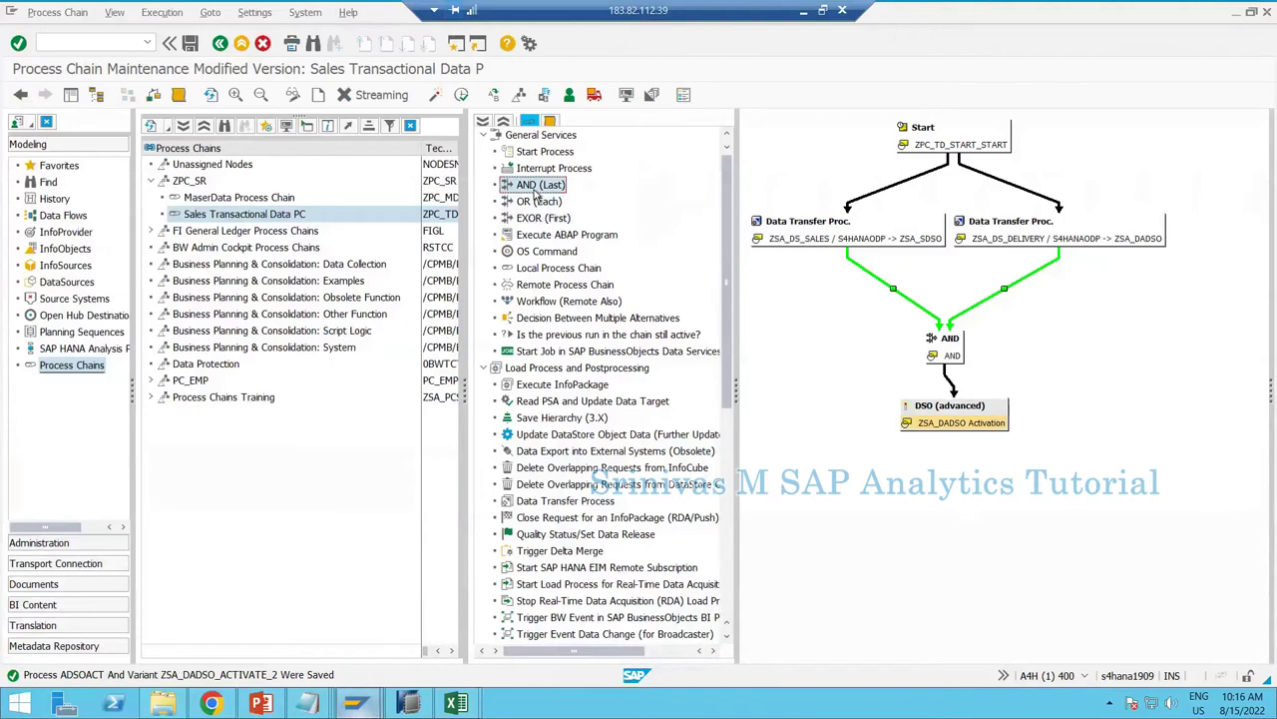
# Review how the sales and delivery data transfer processes merge at AND, activate the Sales Transactional Data process chain and exit its maintenance.
pyautogui.click(934, 240)
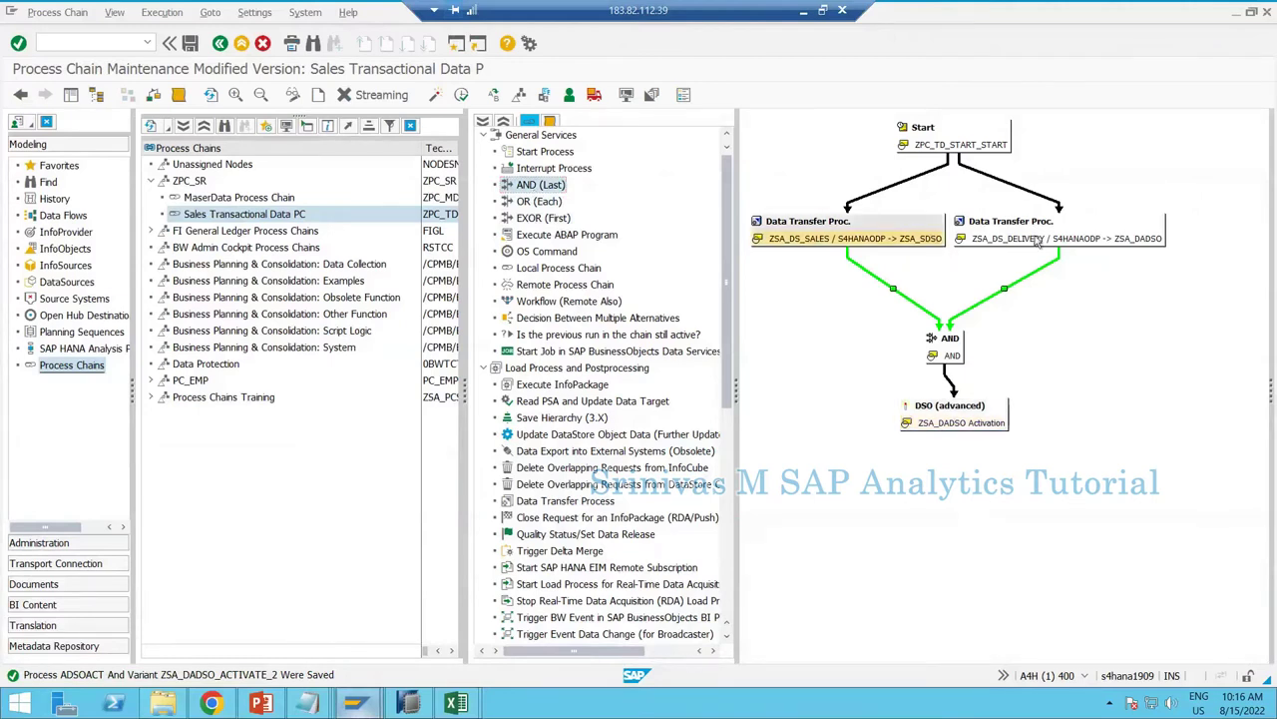
pyautogui.click(1038, 240)
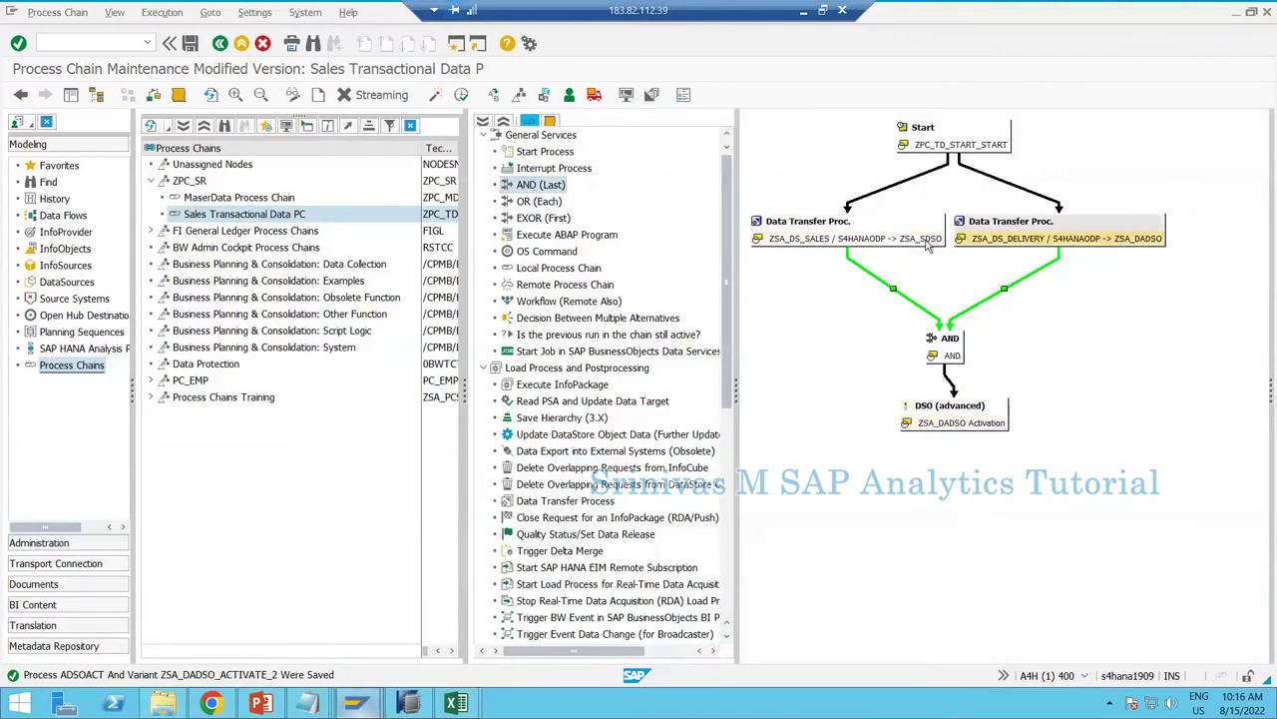
pyautogui.click(956, 358)
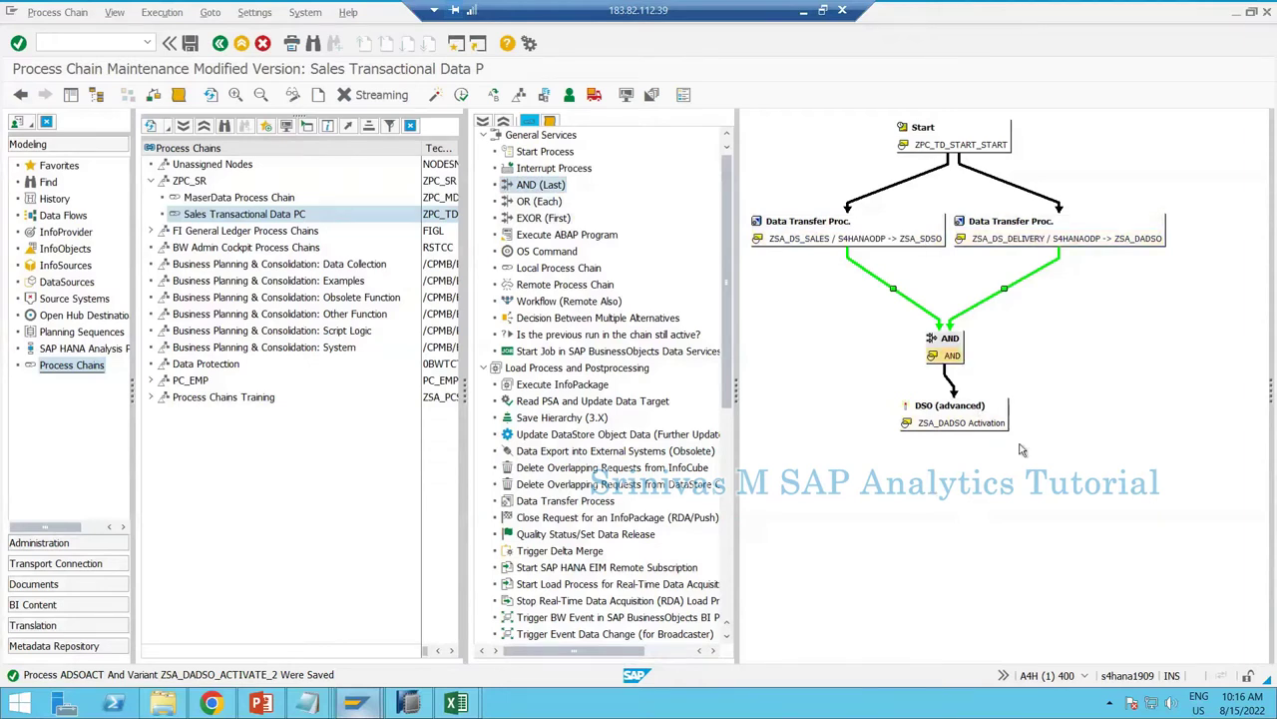
pyautogui.click(1129, 283)
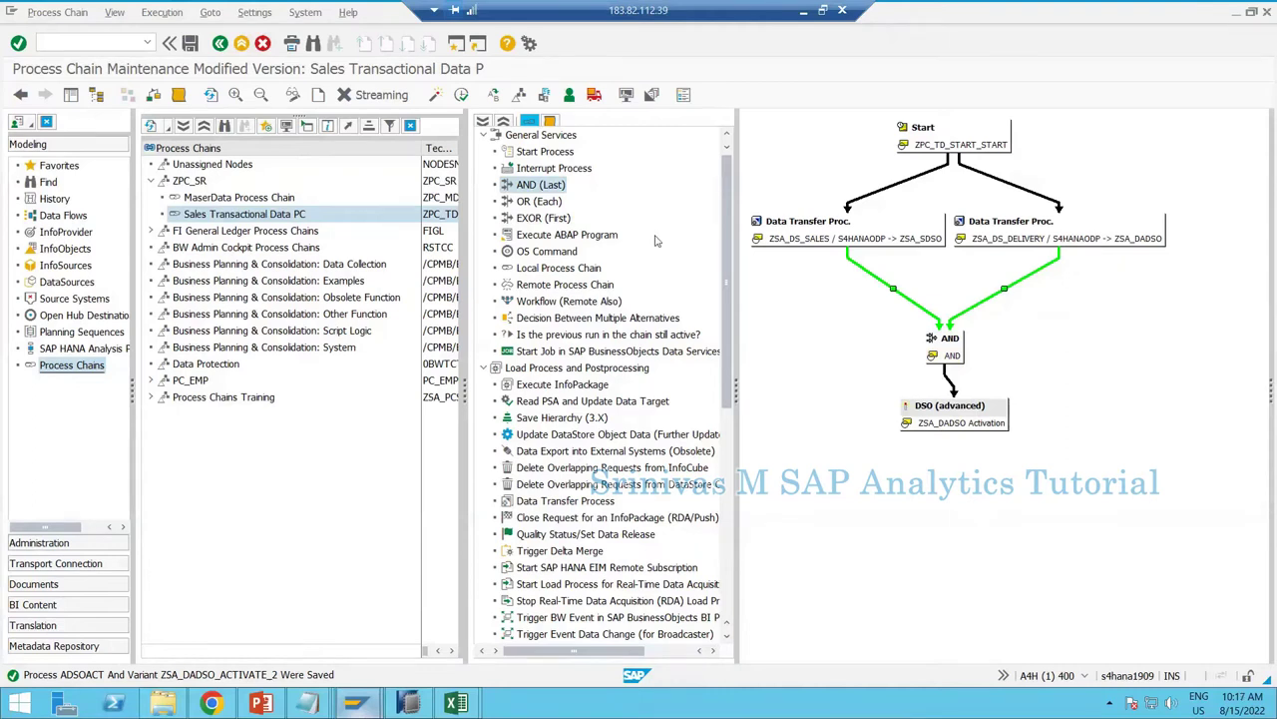
pyautogui.click(436, 100)
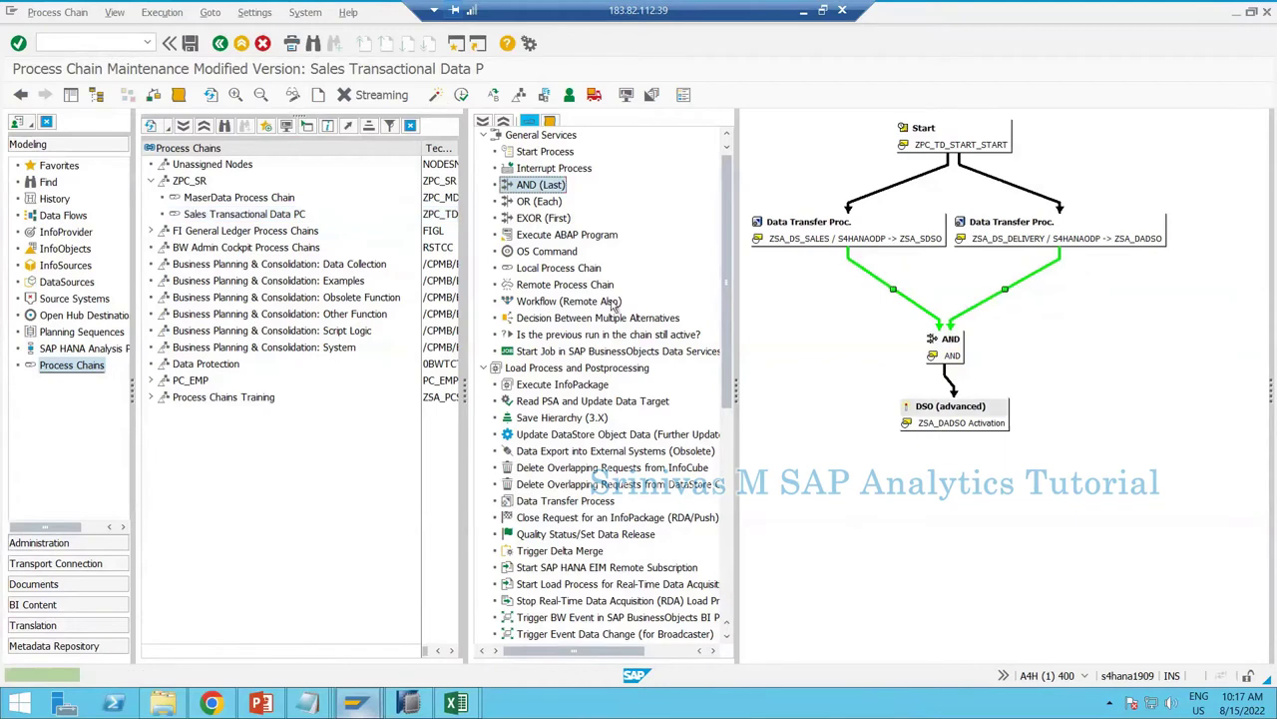
pyautogui.click(290, 218)
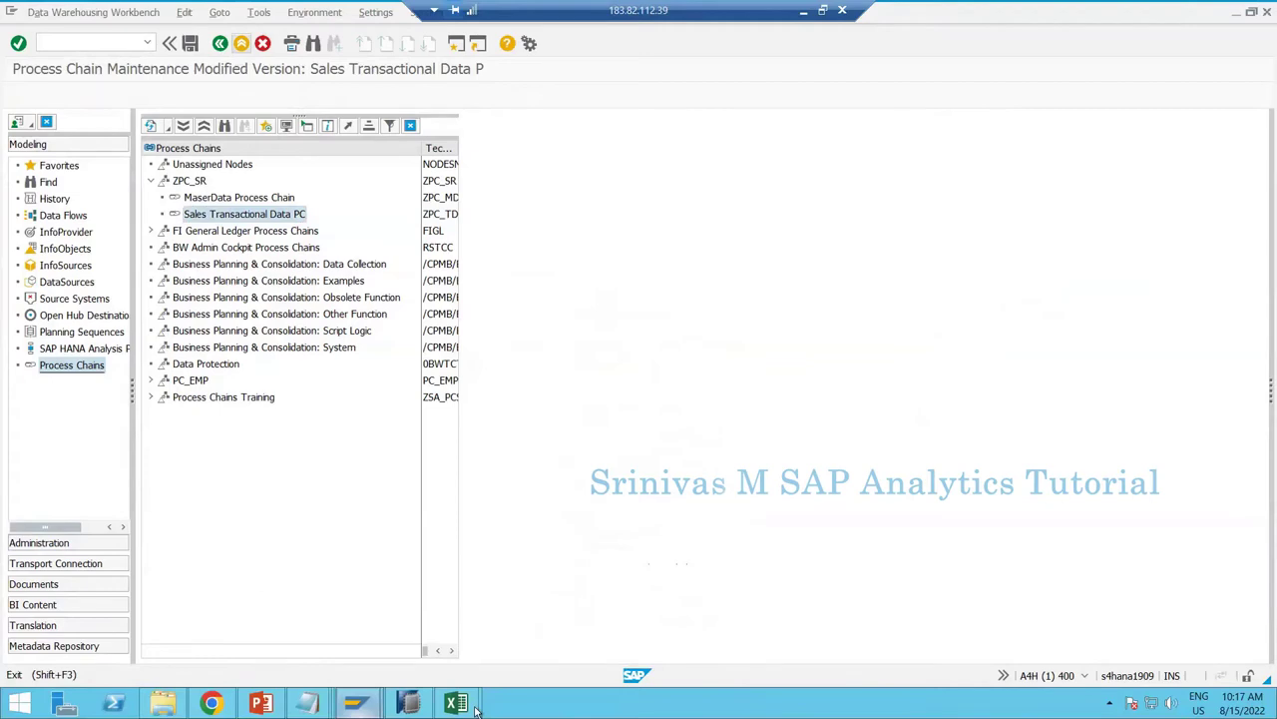
# Switch to the Book1 workbook in Excel, enter Process Chain in N7 and fit column N to its content.
pyautogui.moveTo(409, 704)
pyautogui.moveTo(456, 703)
pyautogui.click(378, 643)
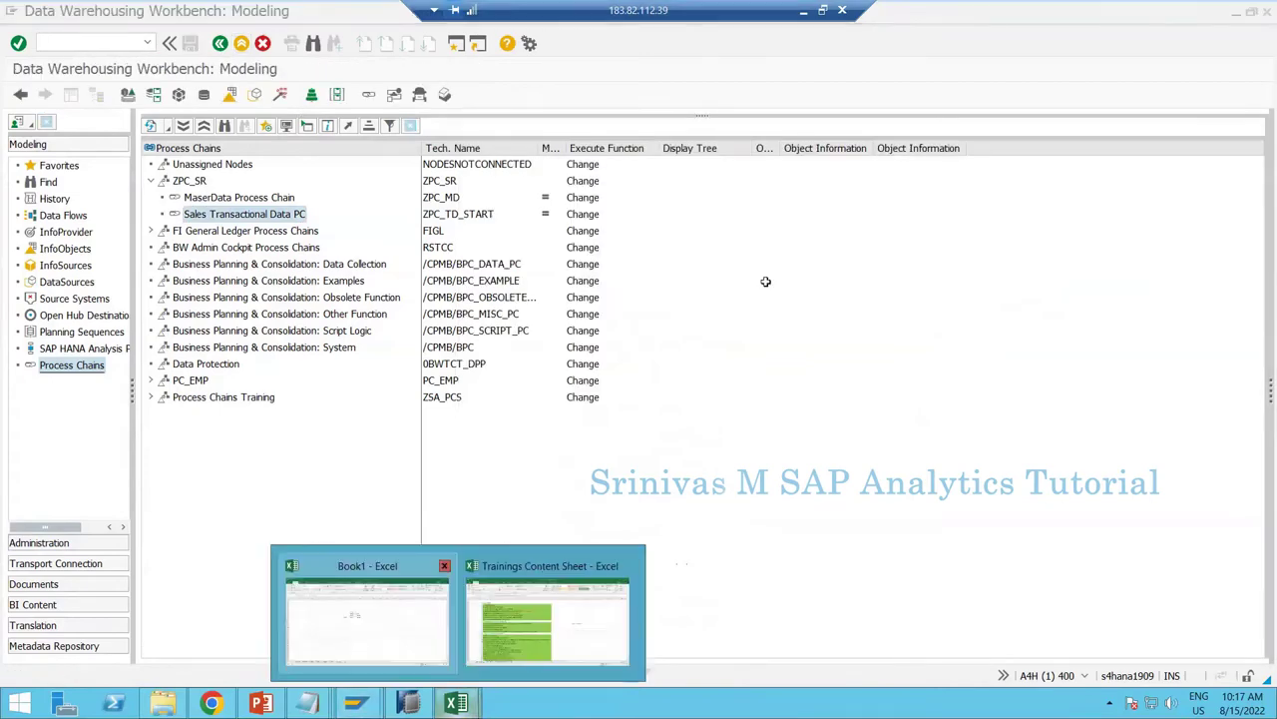
pyautogui.hotkey('alt', 'Tab')
pyautogui.click(766, 279)
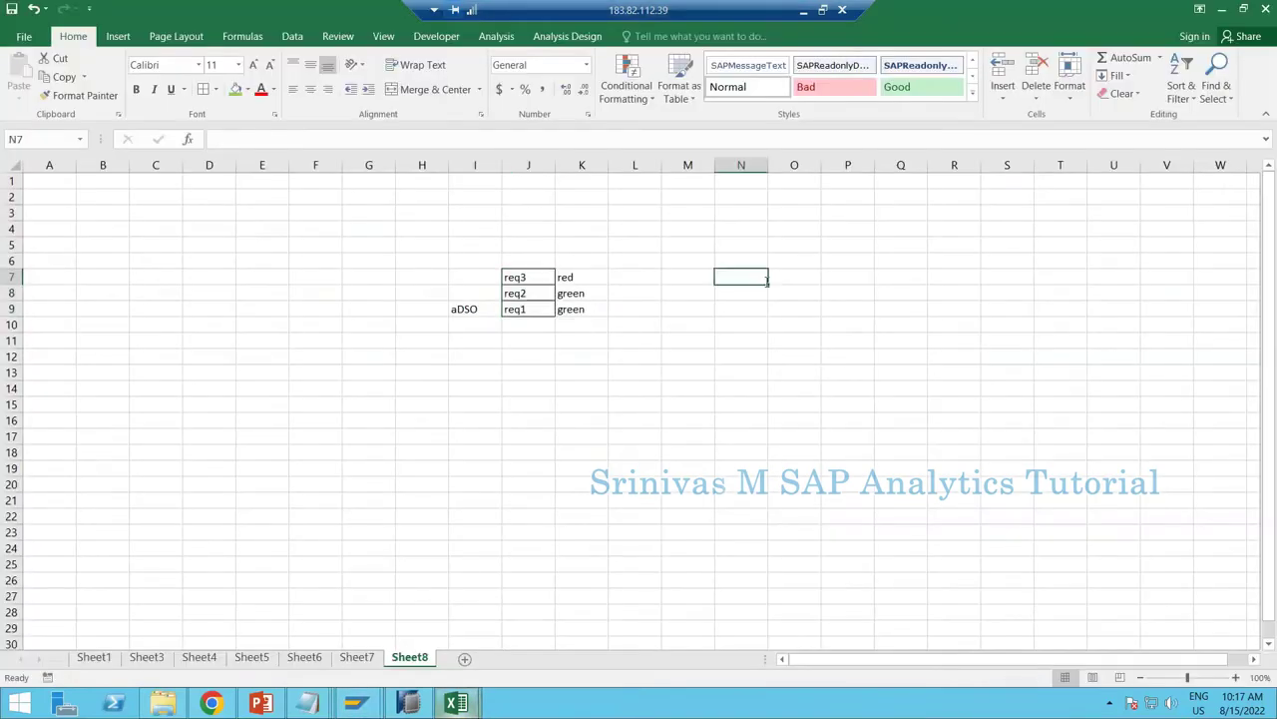
pyautogui.write('Process Cha')
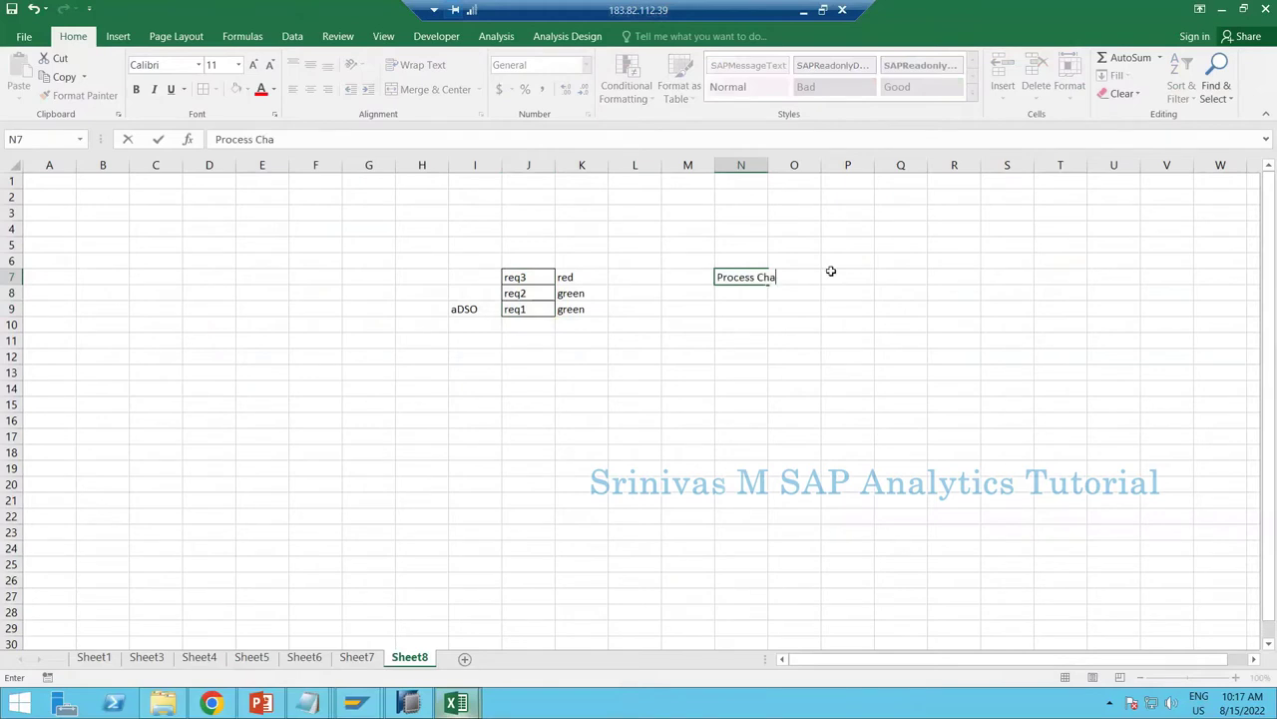
pyautogui.write('in')
pyautogui.press('Return')
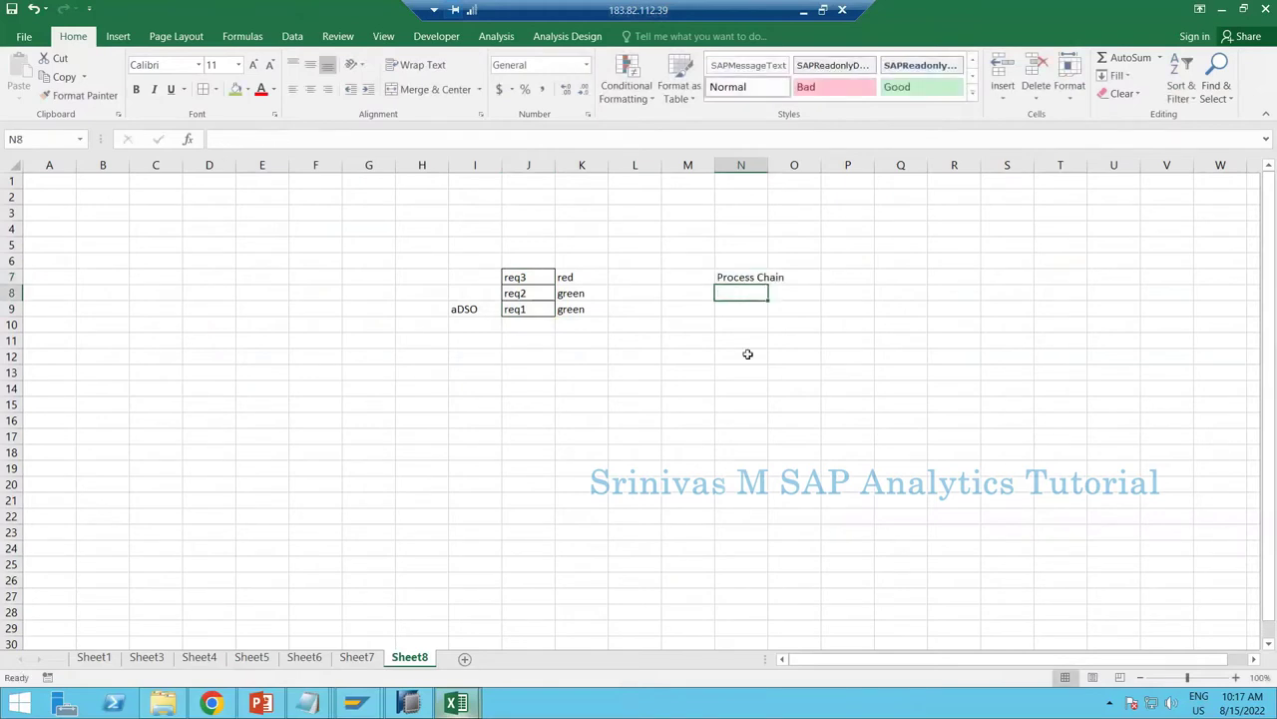
pyautogui.doubleClick(768, 165)
# Enter Meta Chain in cell N9, below the Process Chain label.
pyautogui.click(748, 319)
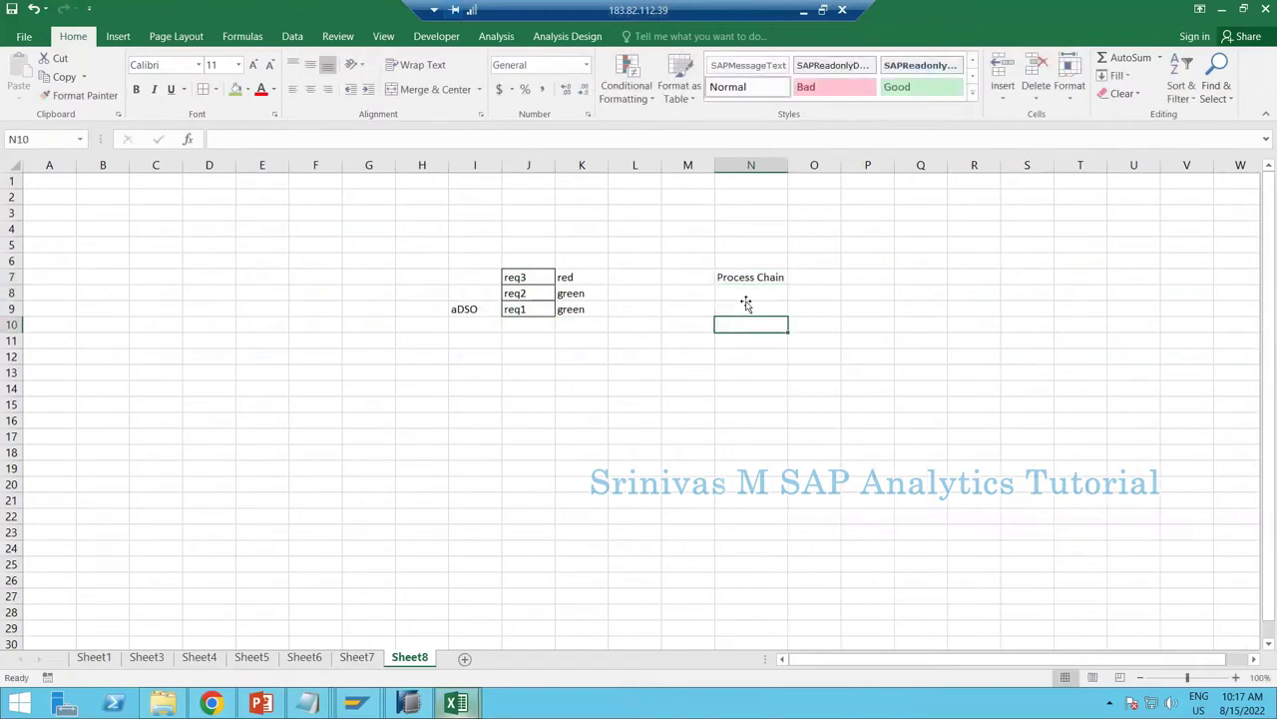
pyautogui.click(747, 304)
pyautogui.write('M')
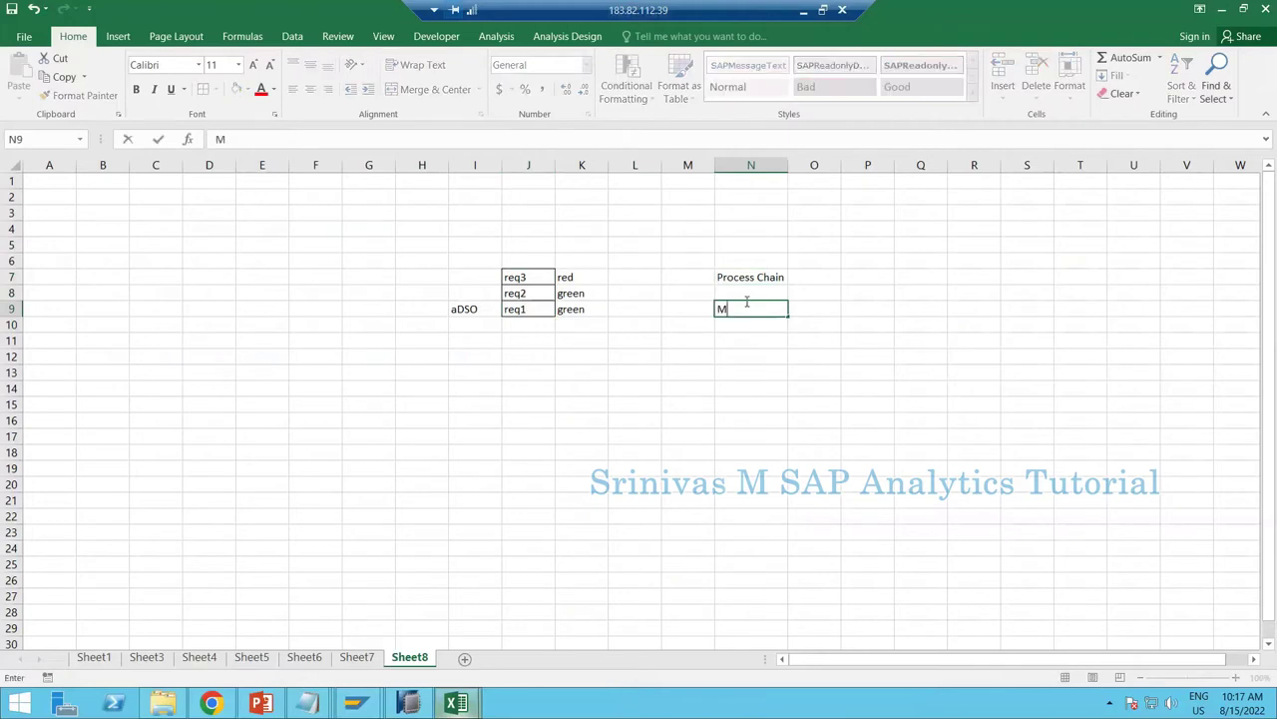
pyautogui.write('eta Chain')
pyautogui.press('Return')
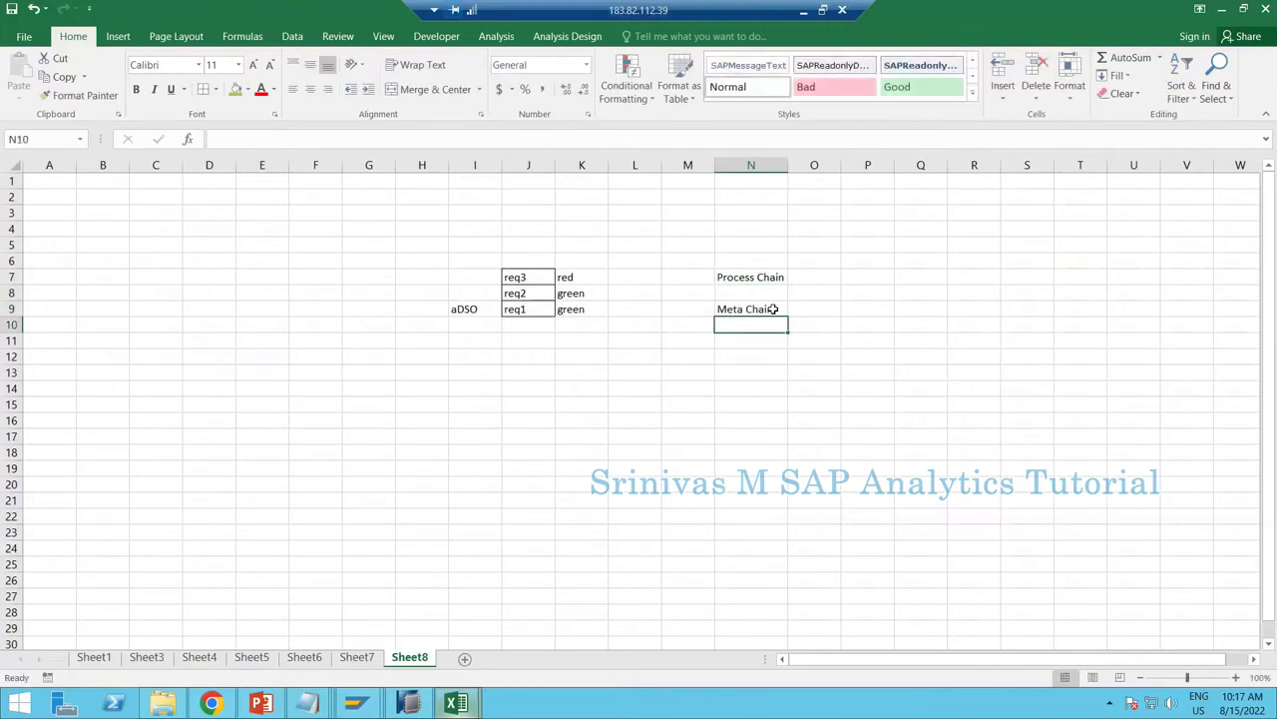
pyautogui.press('Up')
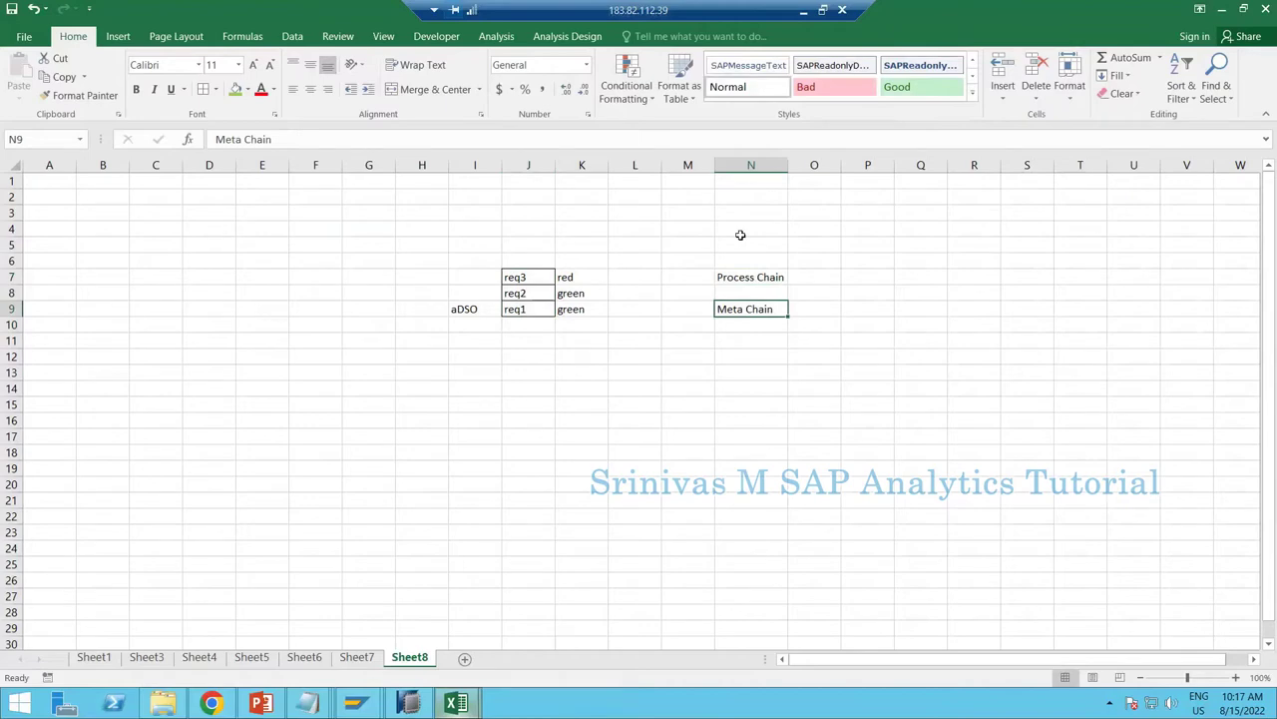
pyautogui.moveTo(750, 212); pyautogui.dragTo(768, 292)
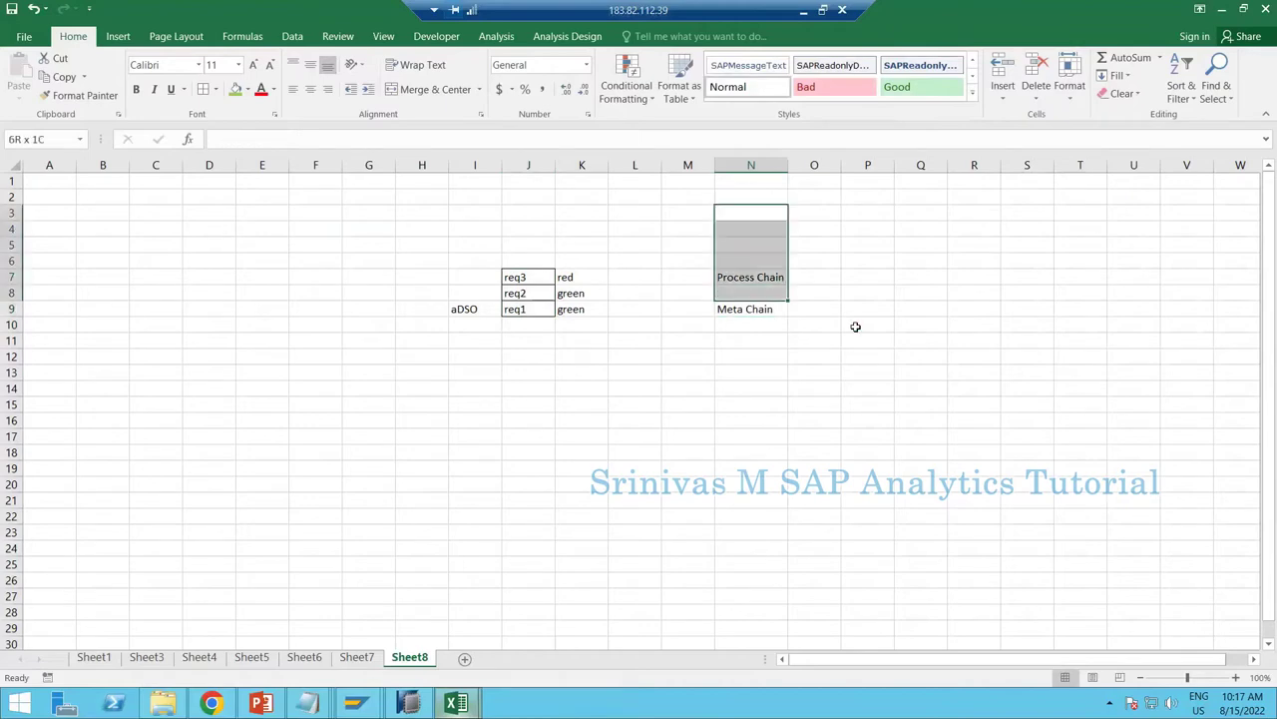
pyautogui.click(867, 325)
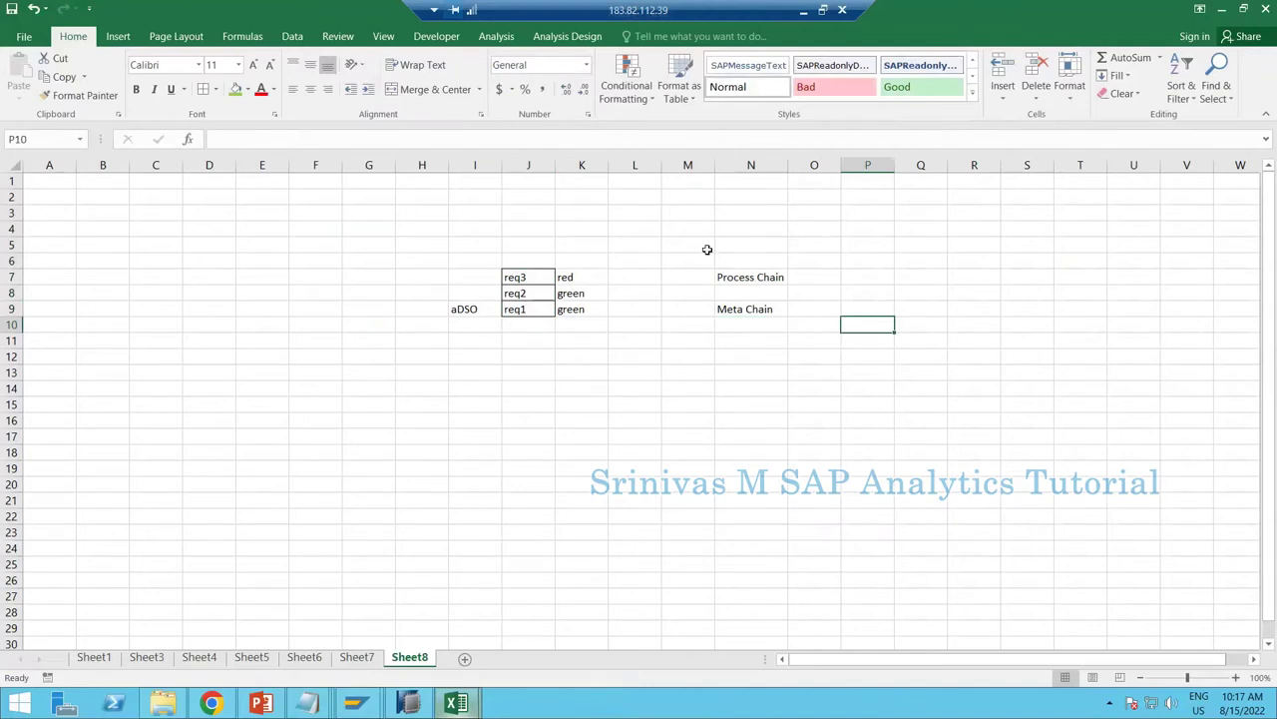
pyautogui.click(774, 310)
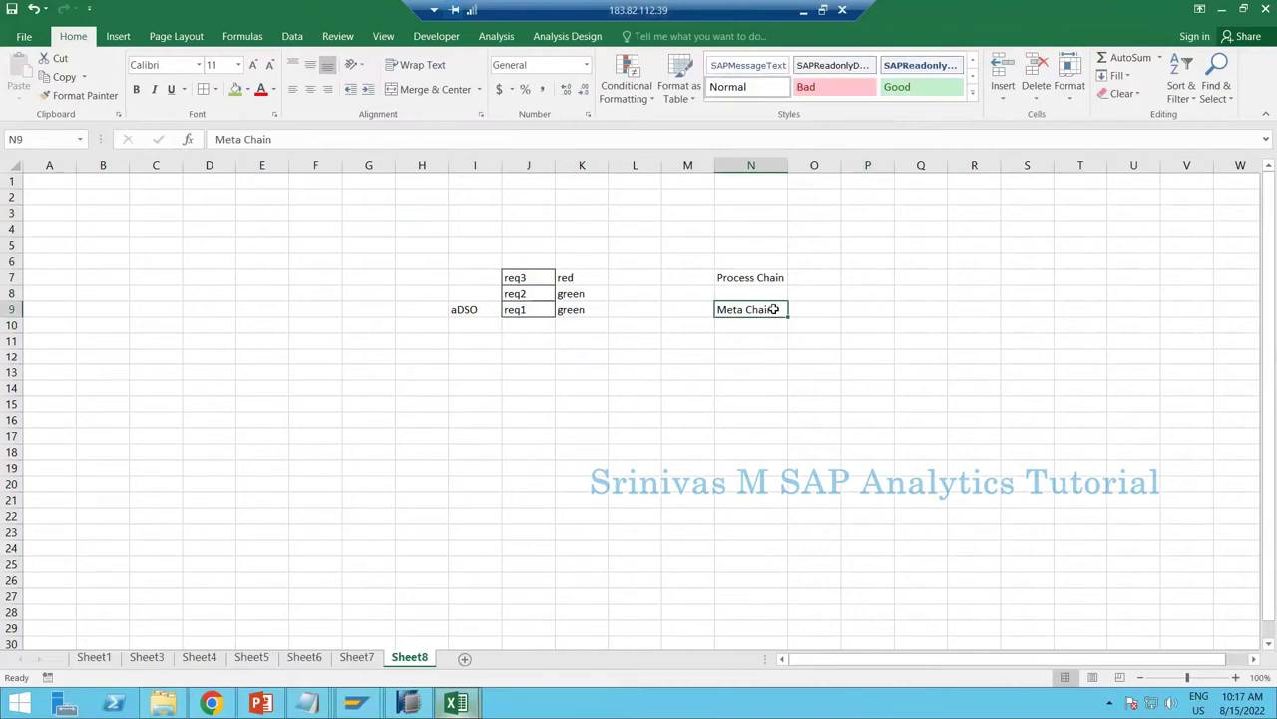
pyautogui.press('Return')
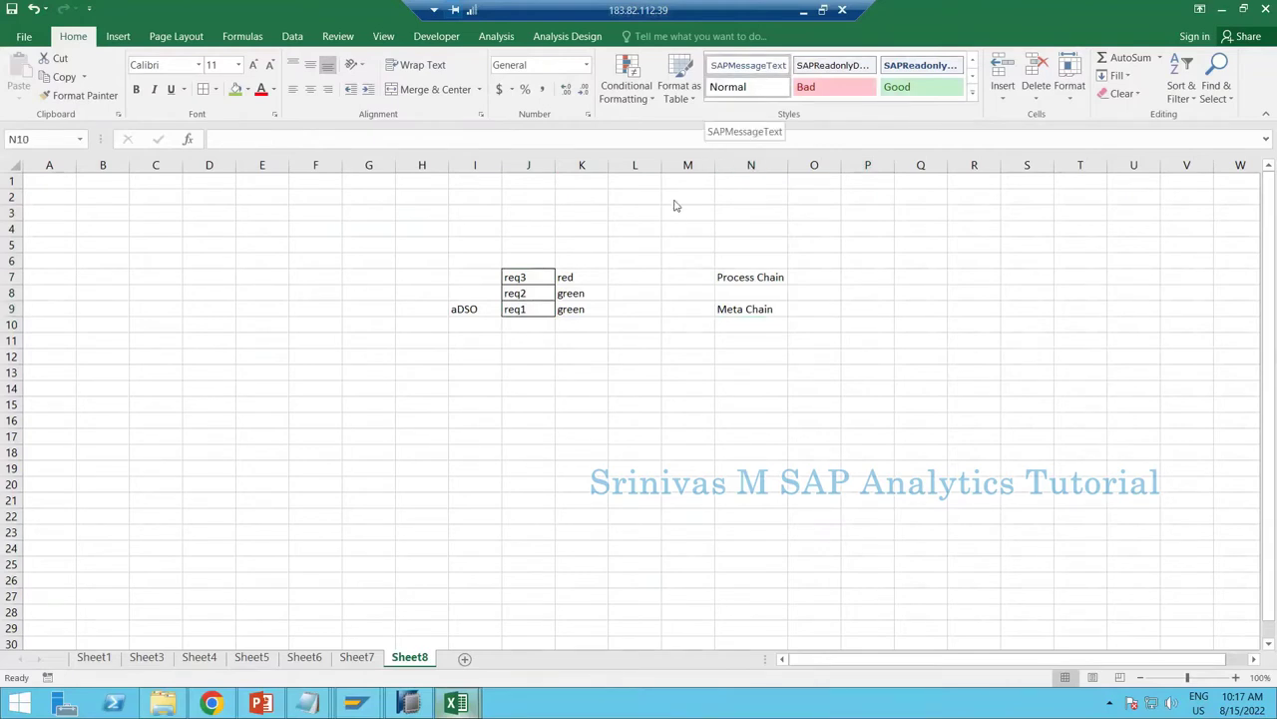
pyautogui.press('Up')
pyautogui.press('Up')
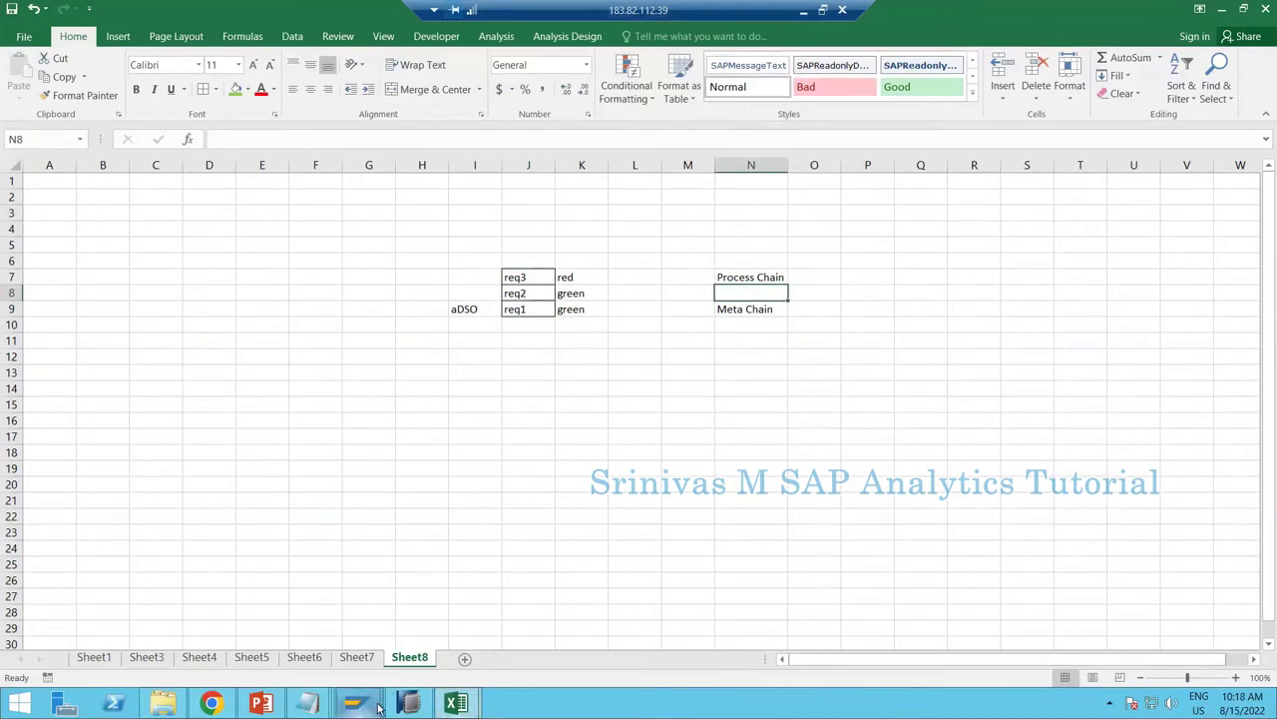
# Switch to SAP and create a process chain under ZPC_SR named ZPC_META with the long description Meta Chain.
pyautogui.click(354, 703)
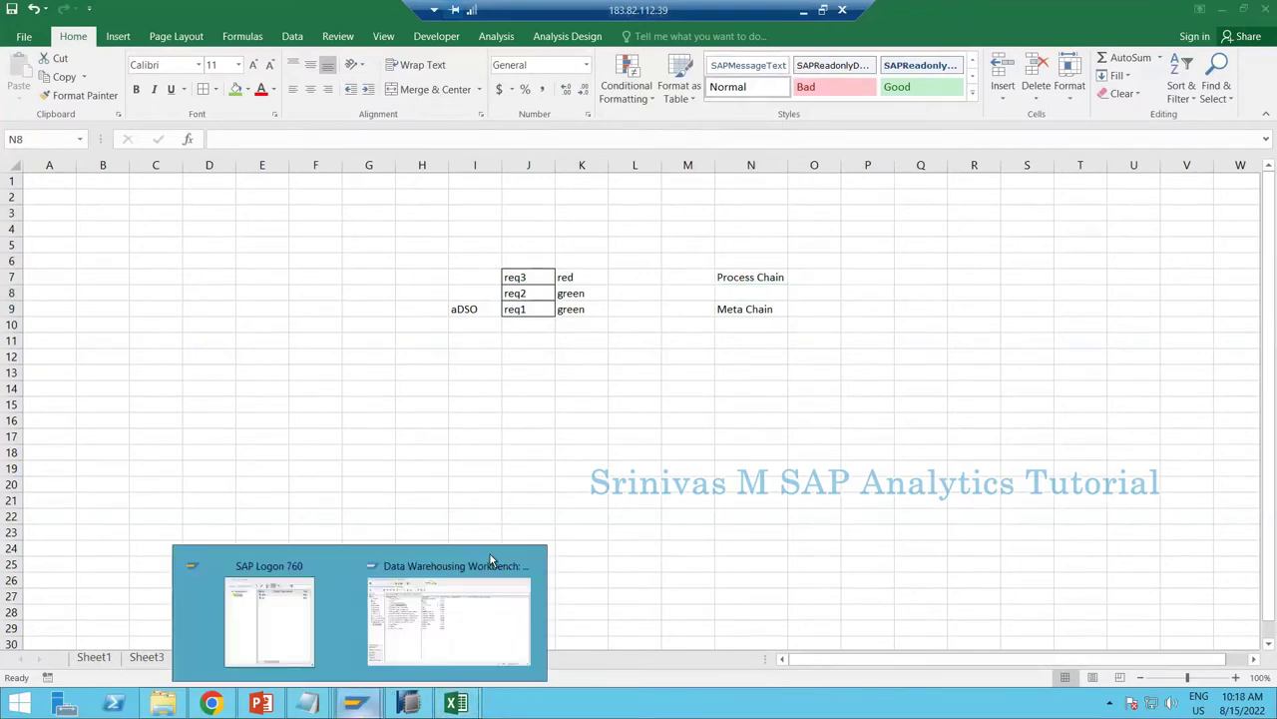
pyautogui.click(490, 554)
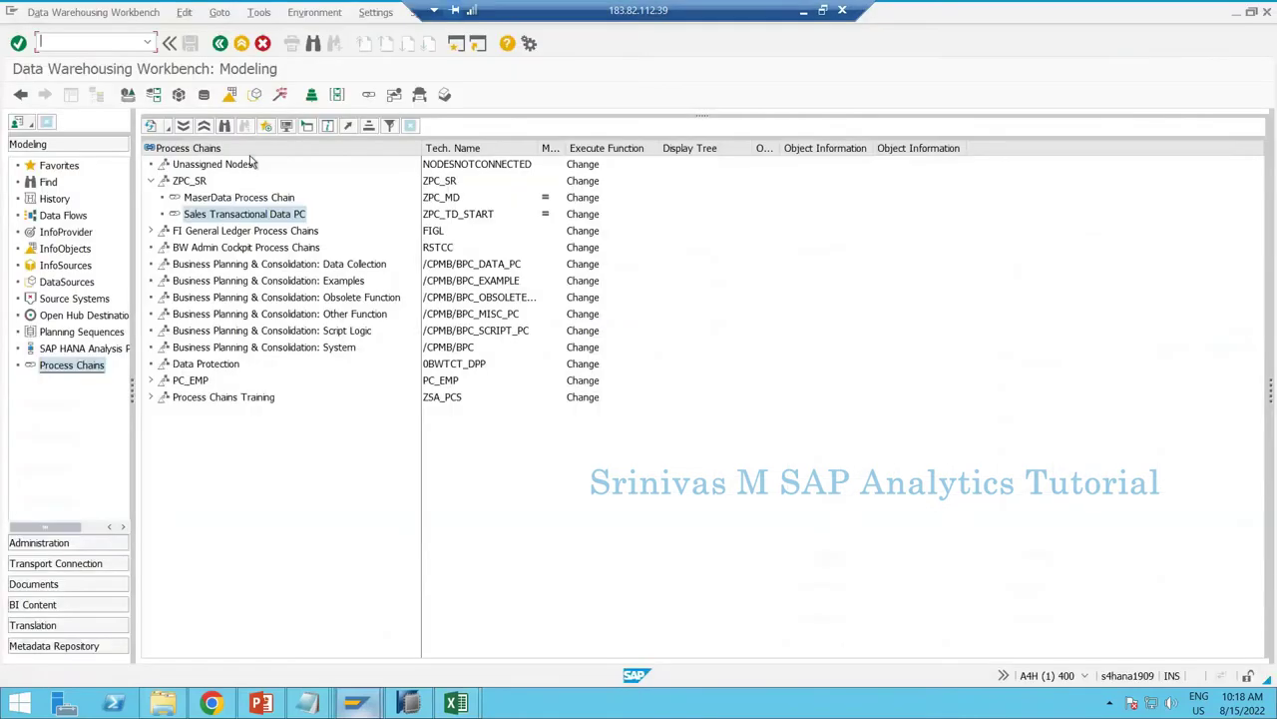
pyautogui.rightClick(202, 181)
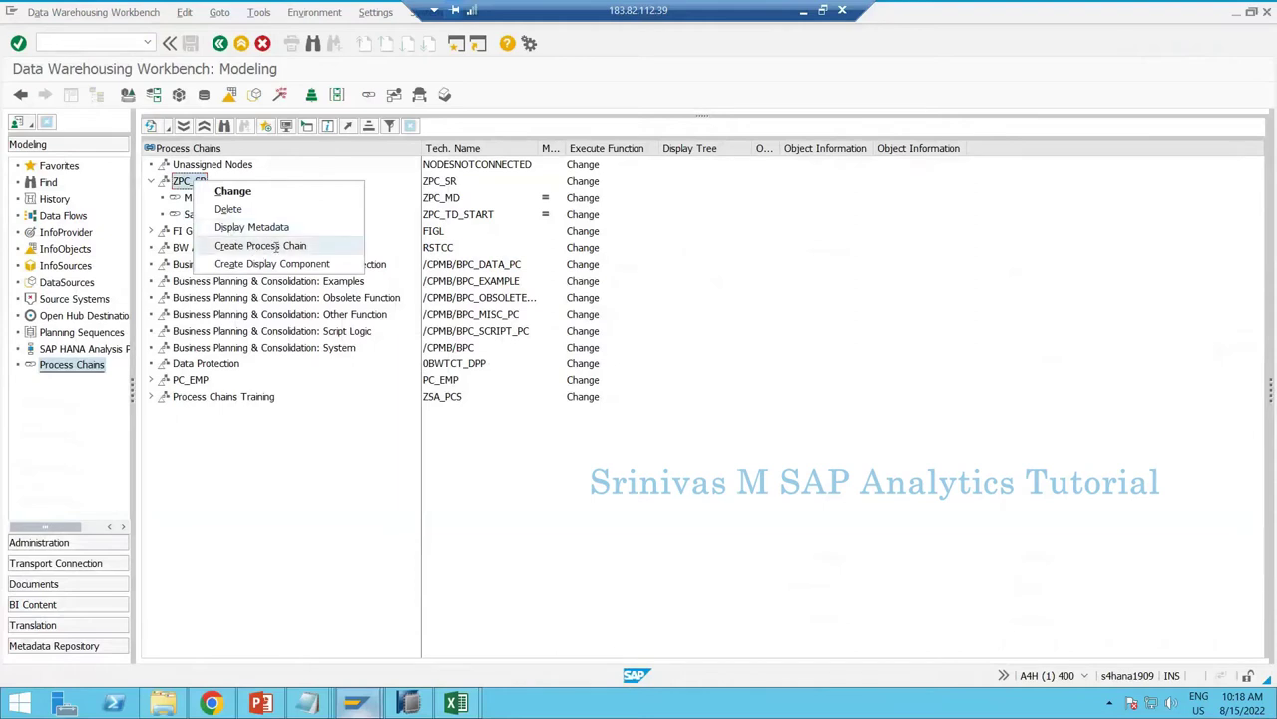
pyautogui.click(261, 245)
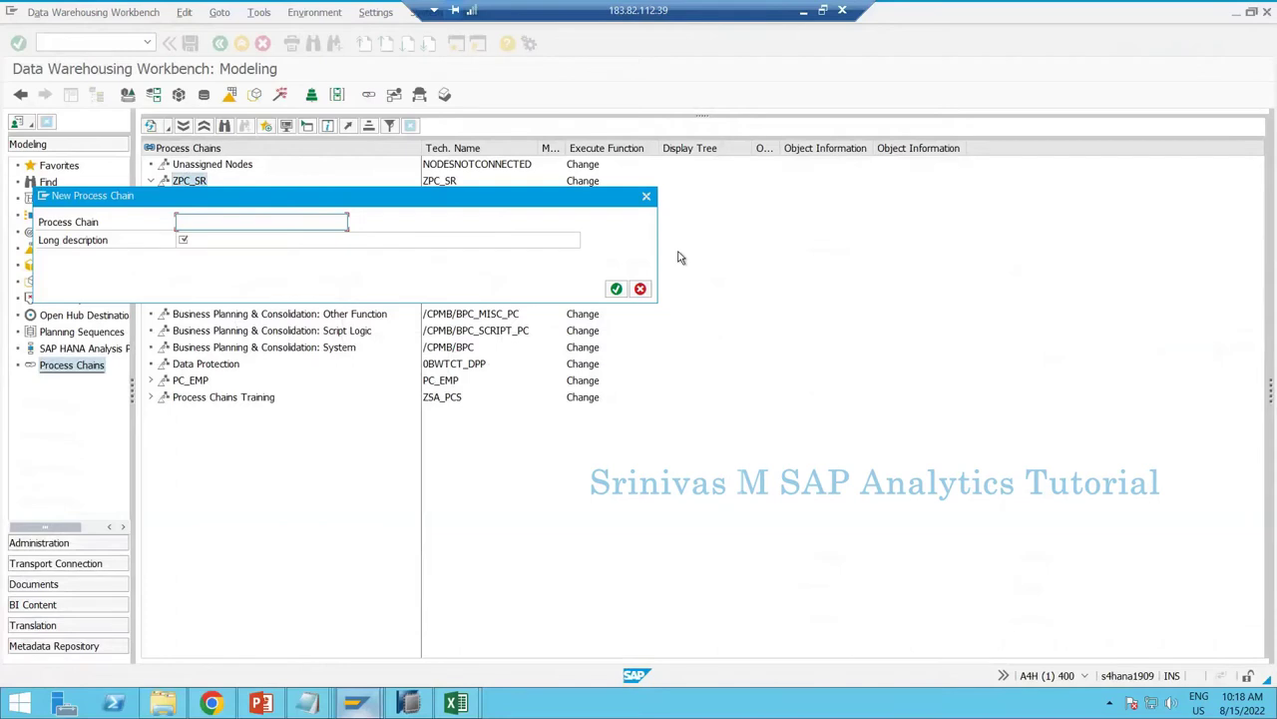
pyautogui.write('ZPC')
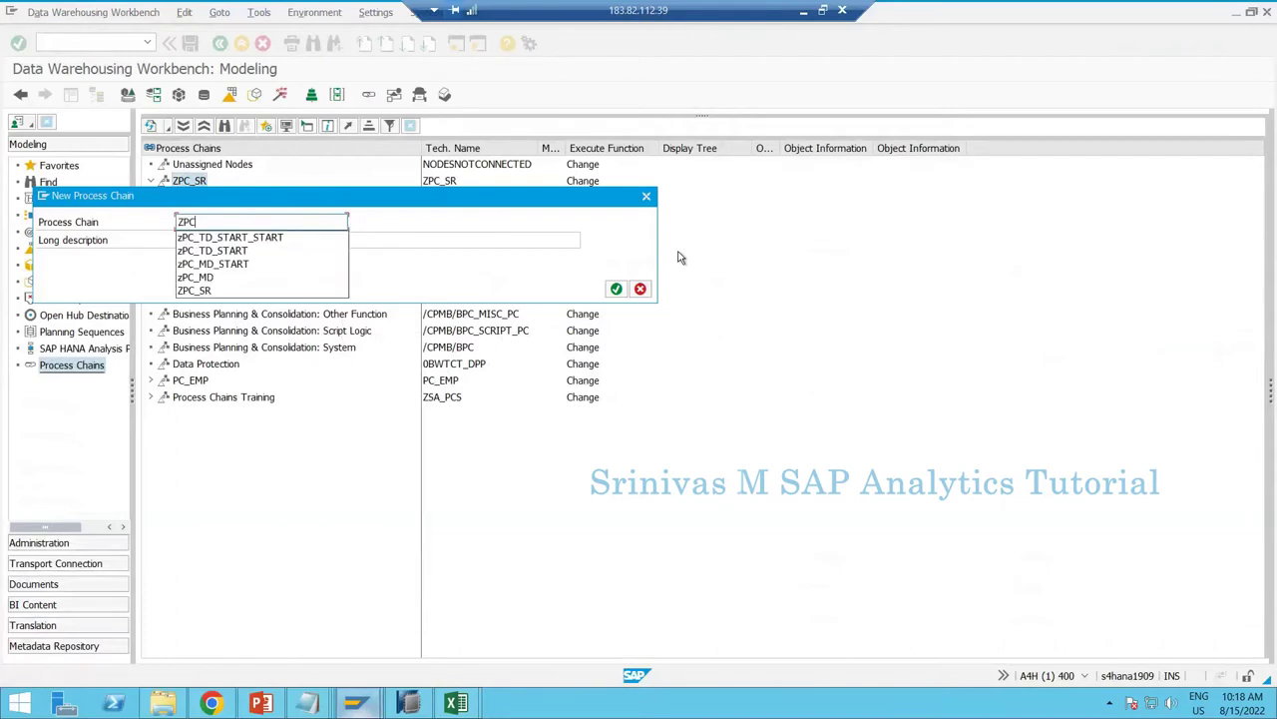
pyautogui.write('_META')
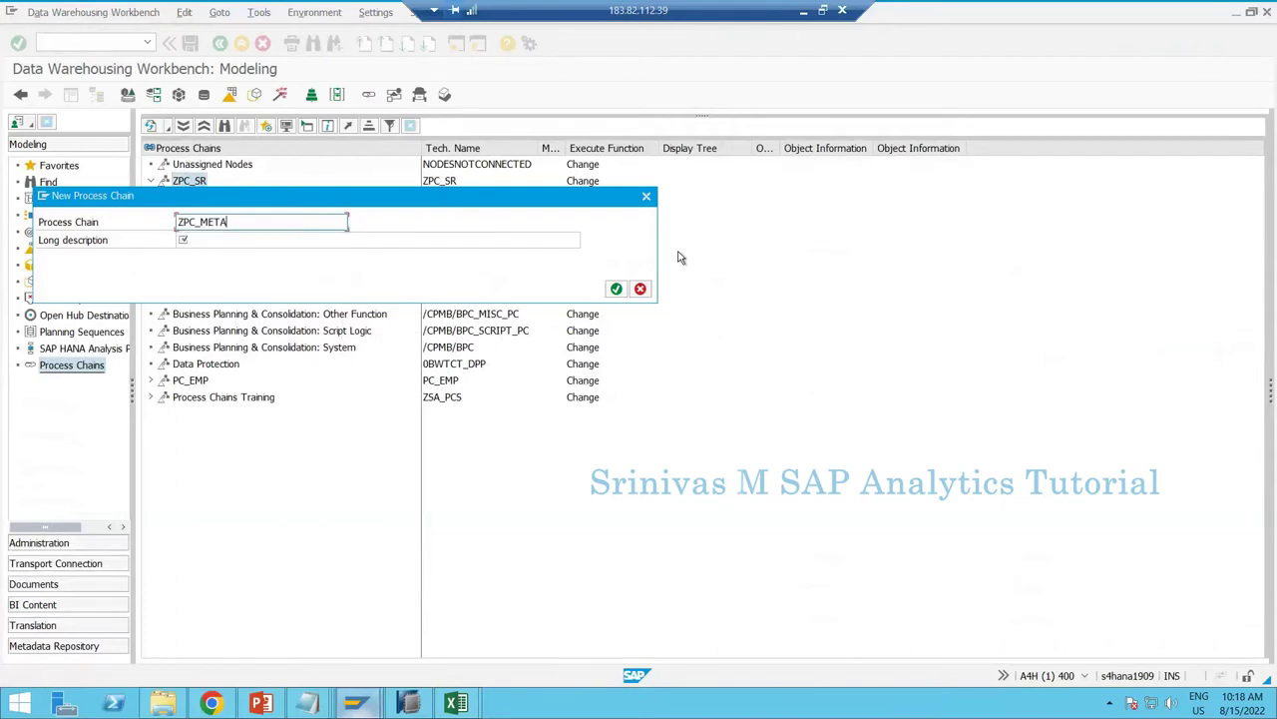
pyautogui.press('Tab')
pyautogui.write('Meta')
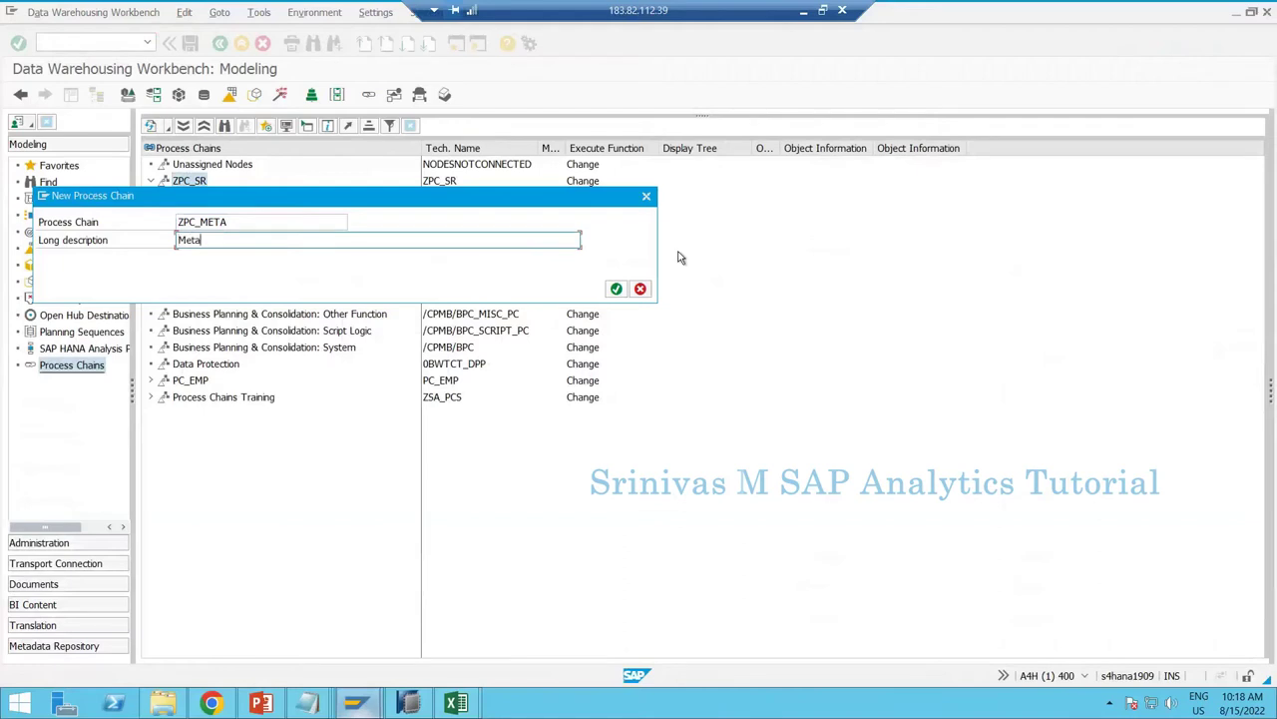
pyautogui.write(' Chain')
pyautogui.moveTo(369, 196); pyautogui.dragTo(500, 293)
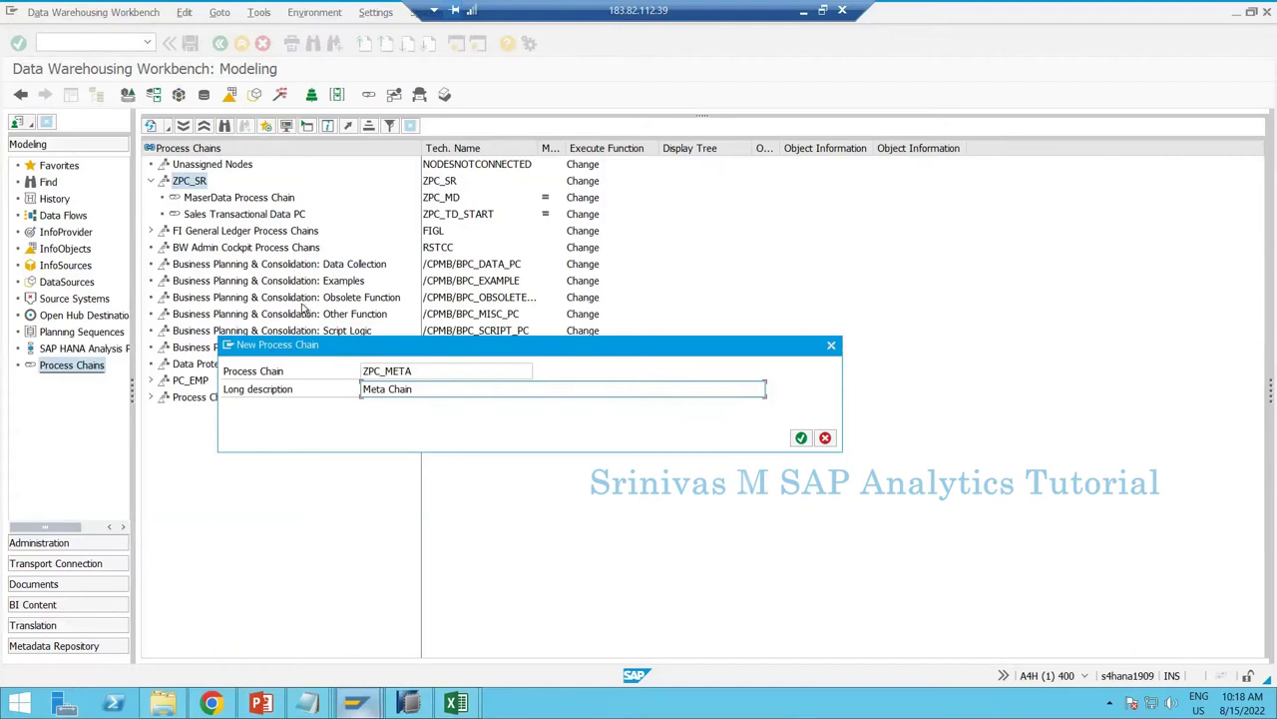
pyautogui.click(800, 439)
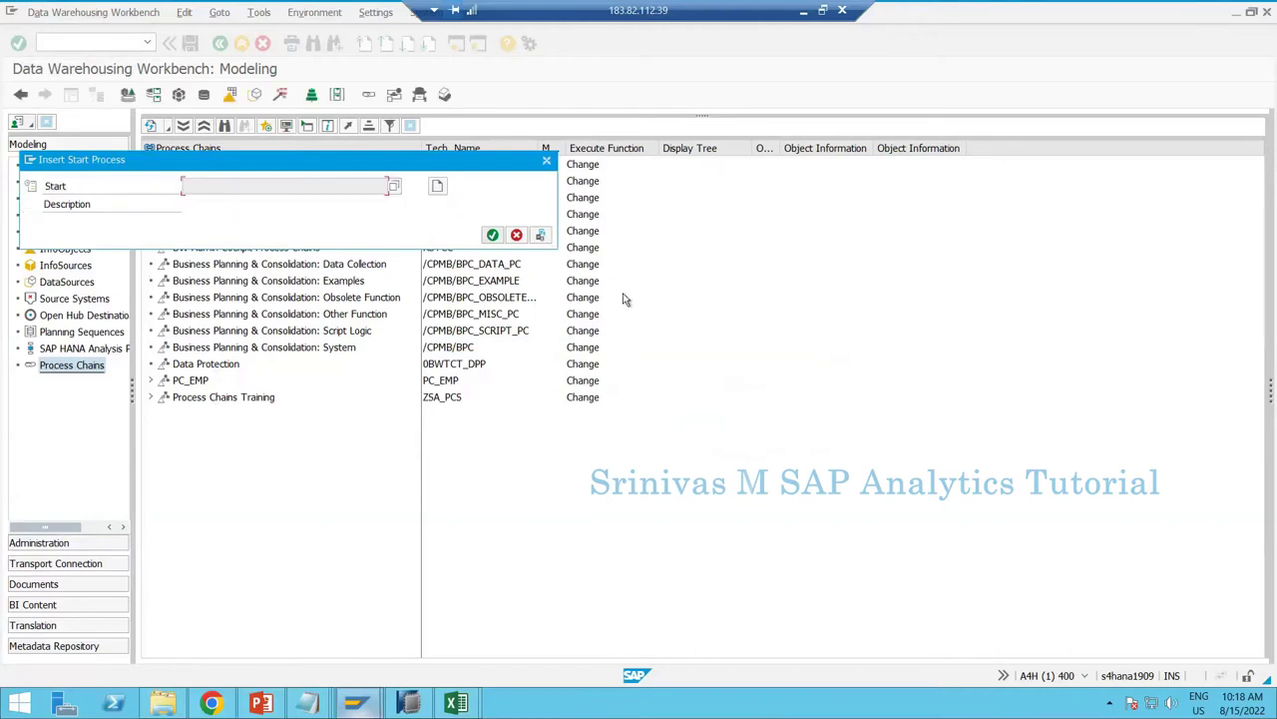
# Switch to the Book1 workbook in Excel and enter Tranaction in cell Q7.
pyautogui.click(465, 711)
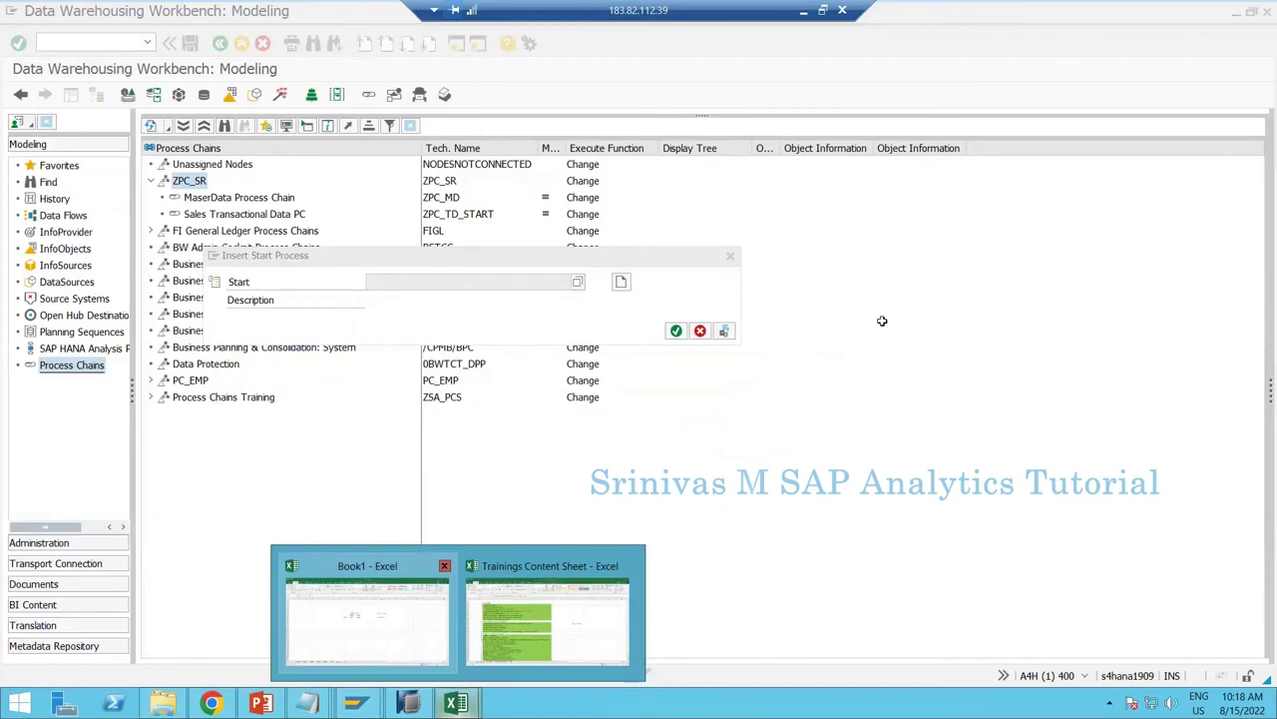
pyautogui.click(367, 614)
pyautogui.click(931, 281)
pyautogui.write('Tr')
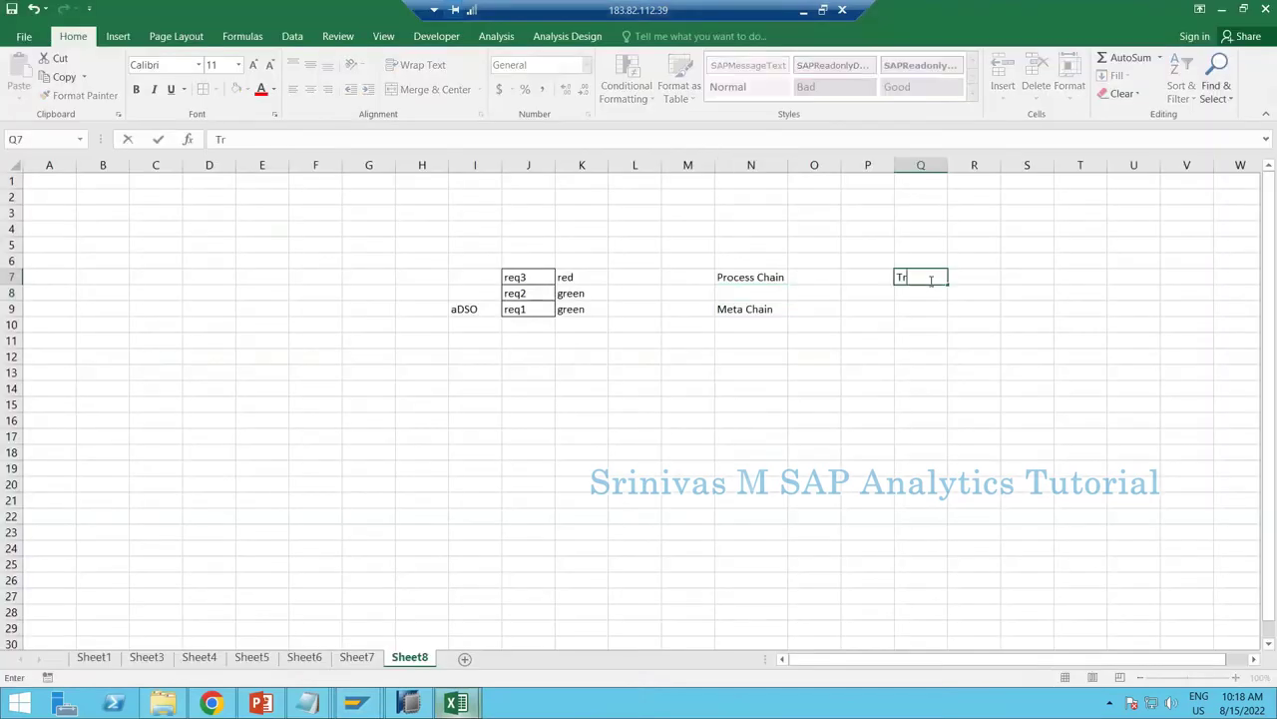
pyautogui.write('anaction')
pyautogui.press('Return')
pyautogui.press('Return')
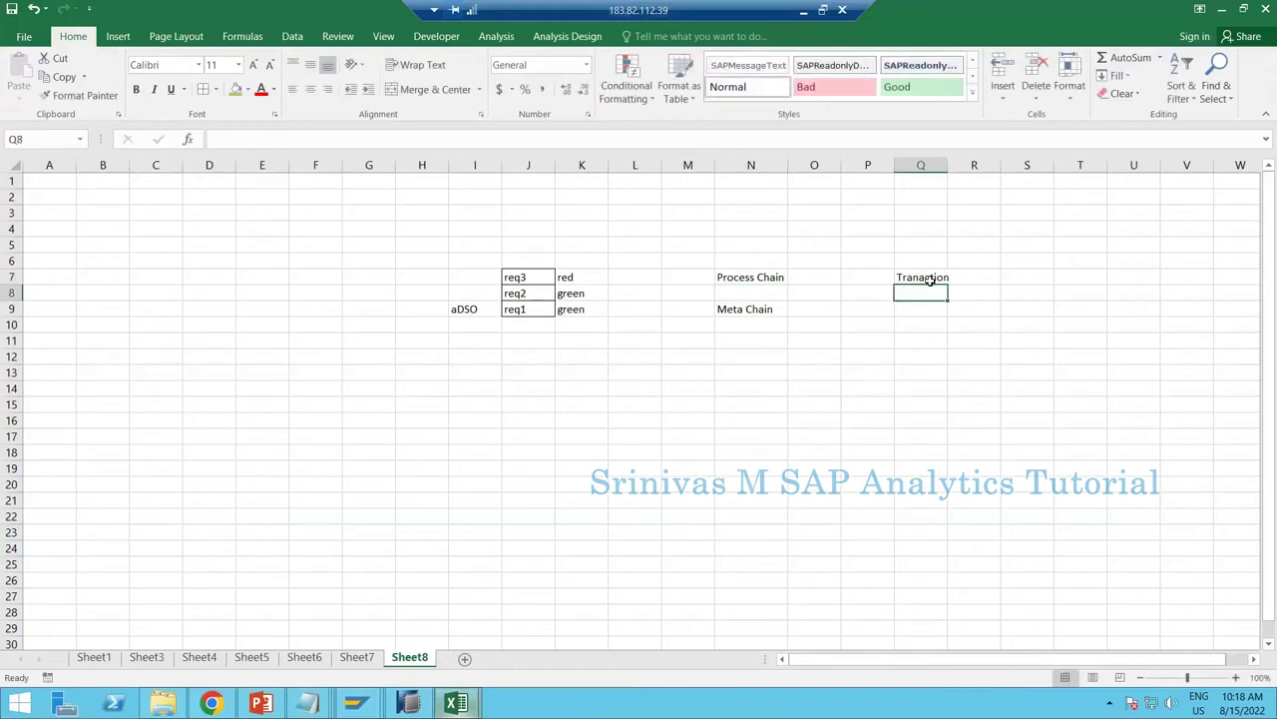
# Enter Master Data in cell Q6, directly above the Tranaction entry.
pyautogui.press('Up')
pyautogui.press('Up')
pyautogui.write('Master')
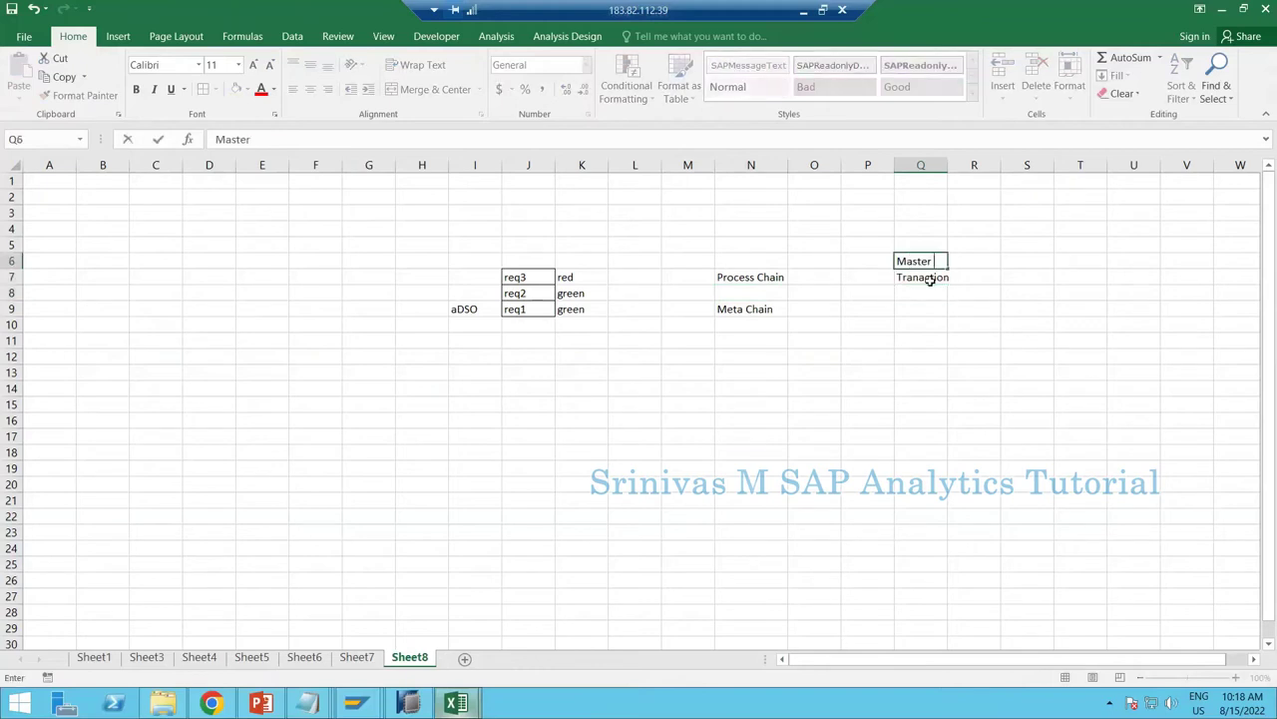
pyautogui.write(' Data')
pyautogui.press('Return')
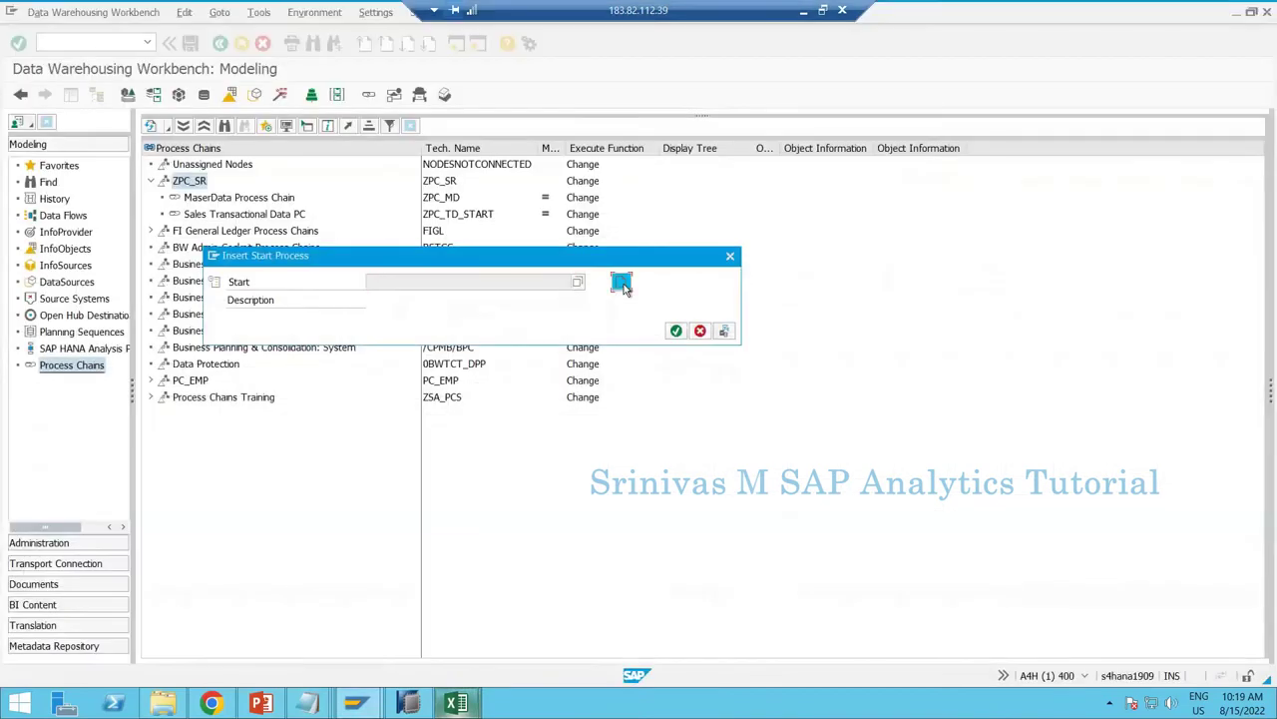
# Create a start process variant named ZPC_META_START with the long description ZPC_META_START.
pyautogui.click(621, 284)
pyautogui.press('Down')
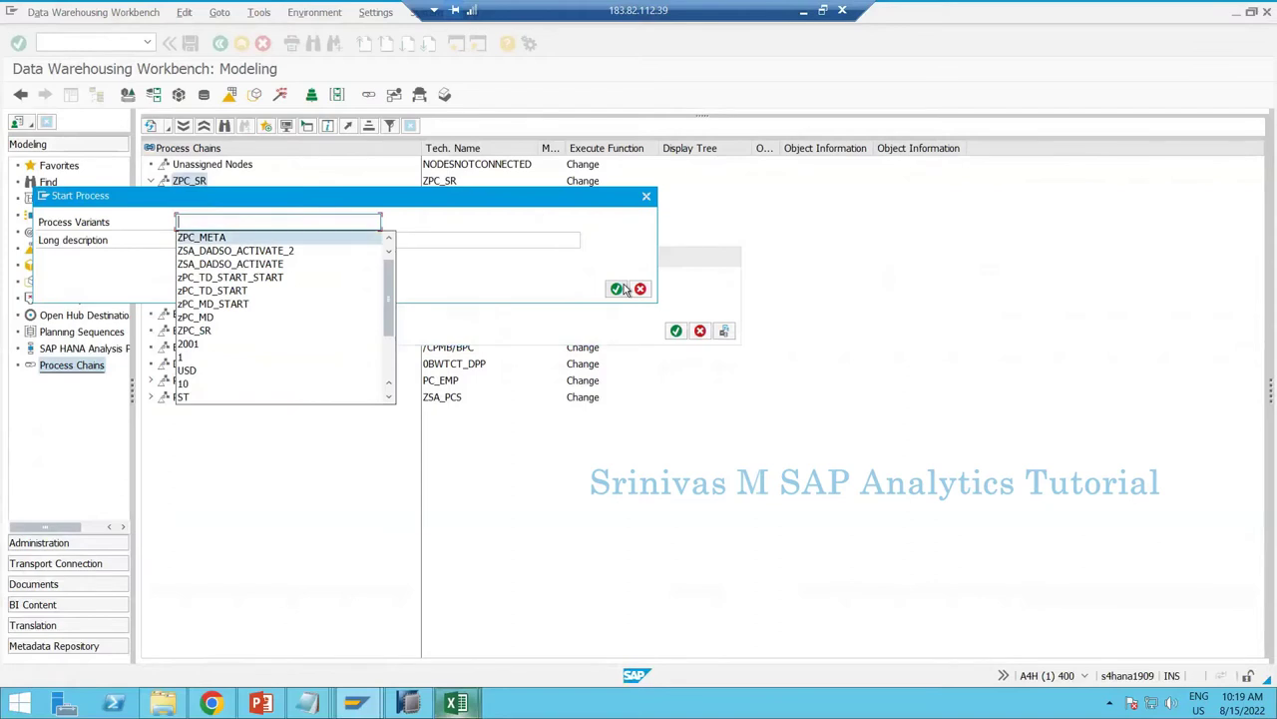
pyautogui.press('Return')
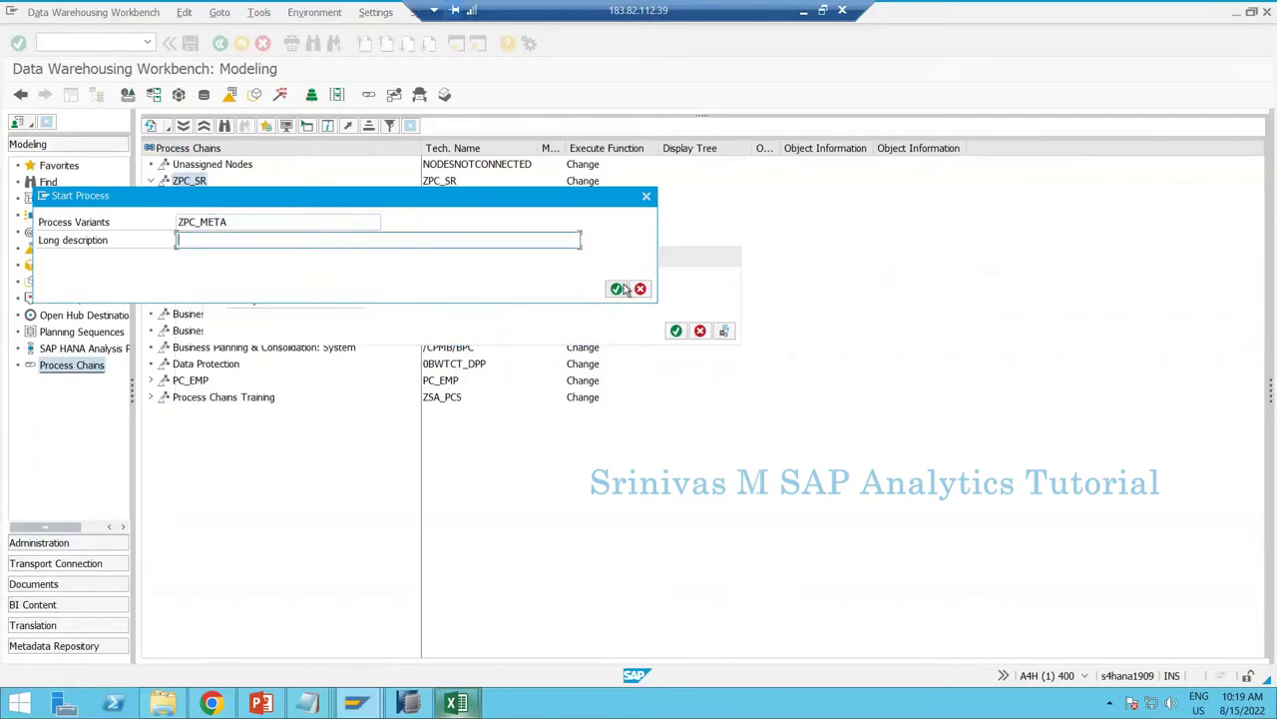
pyautogui.press('Return')
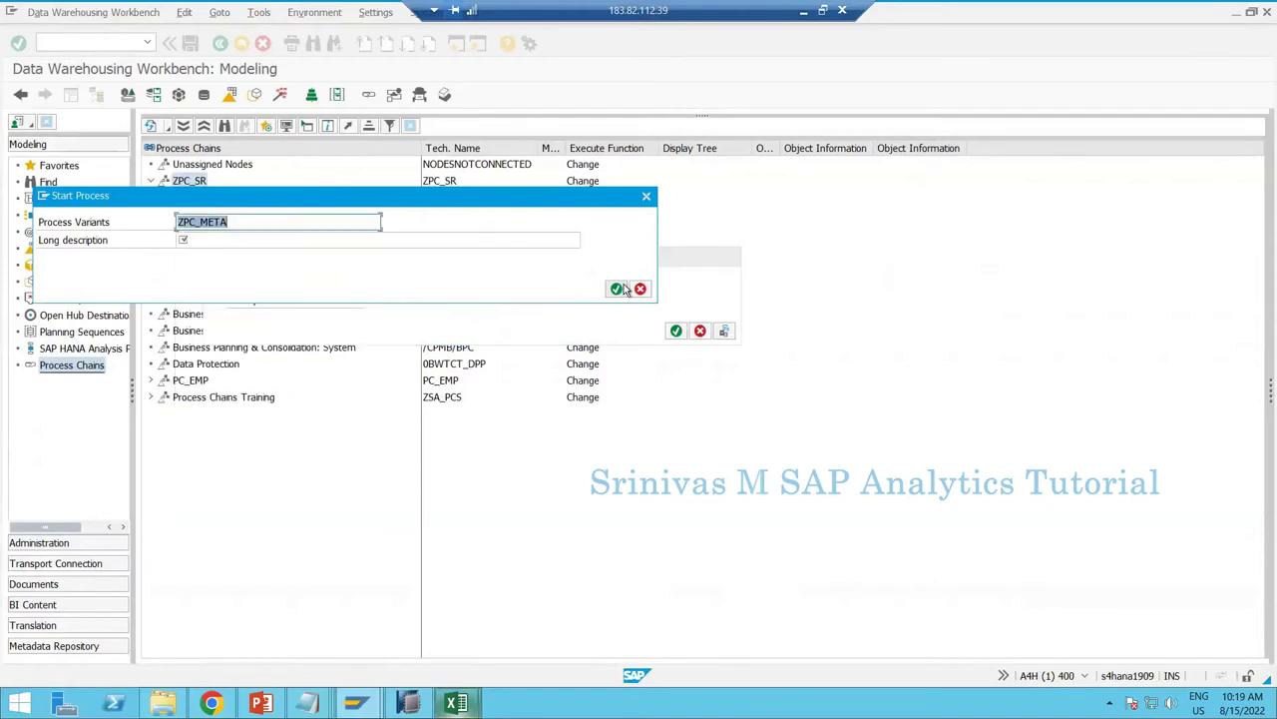
pyautogui.press('End')
pyautogui.write('_')
pyautogui.write('START')
pyautogui.press('Return')
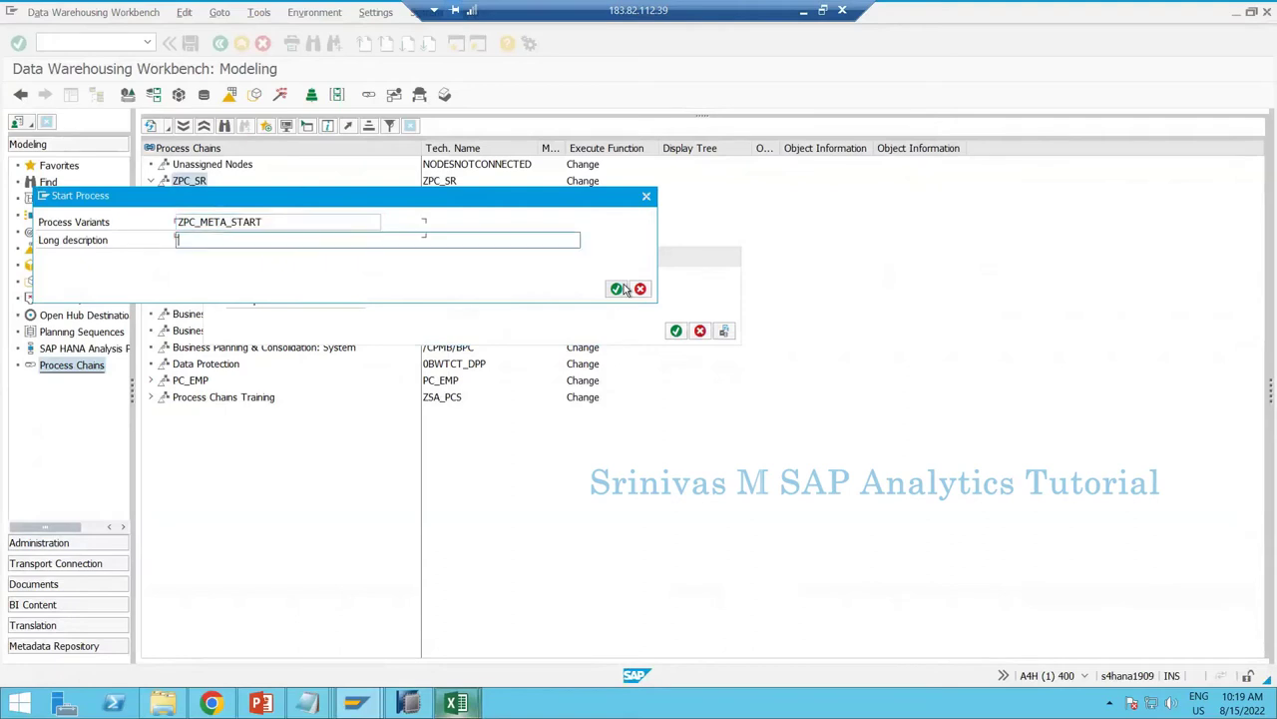
pyautogui.write('ZPC_META_S')
pyautogui.click(619, 288)
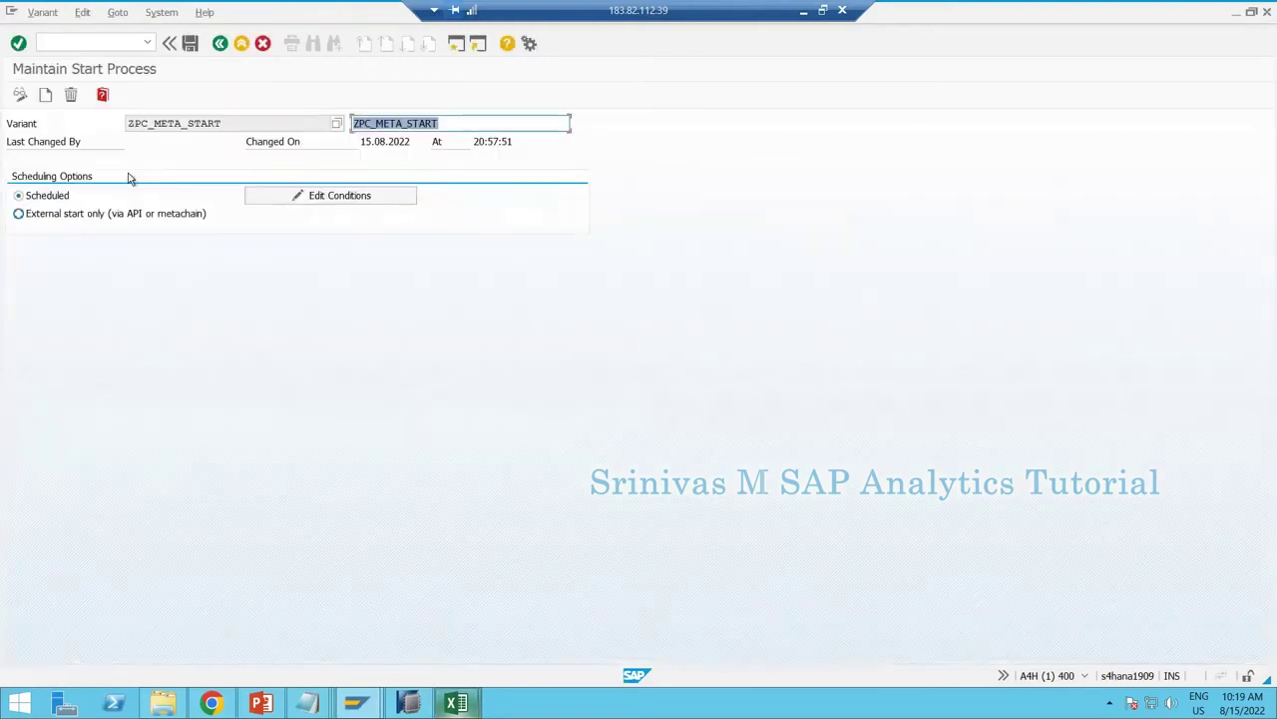
# Set the start variant's scheduling condition to immediate start and insert it into the new meta chain.
pyautogui.click(331, 194)
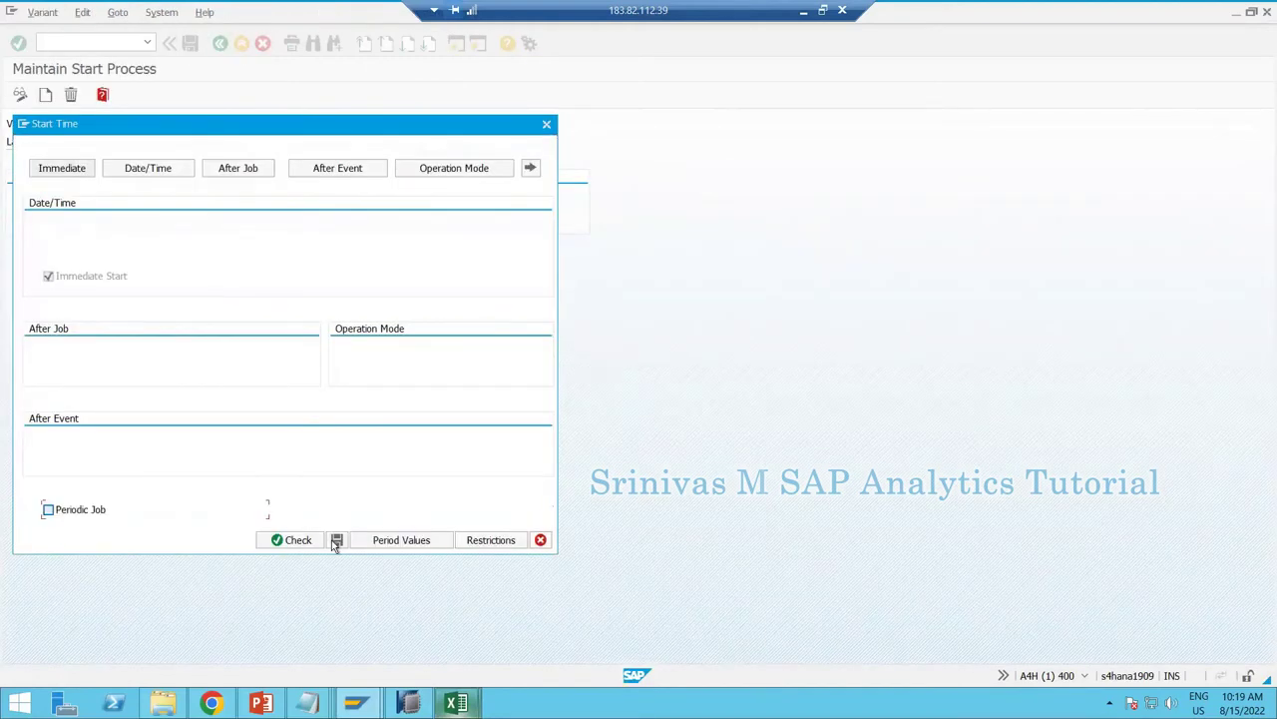
pyautogui.click(297, 540)
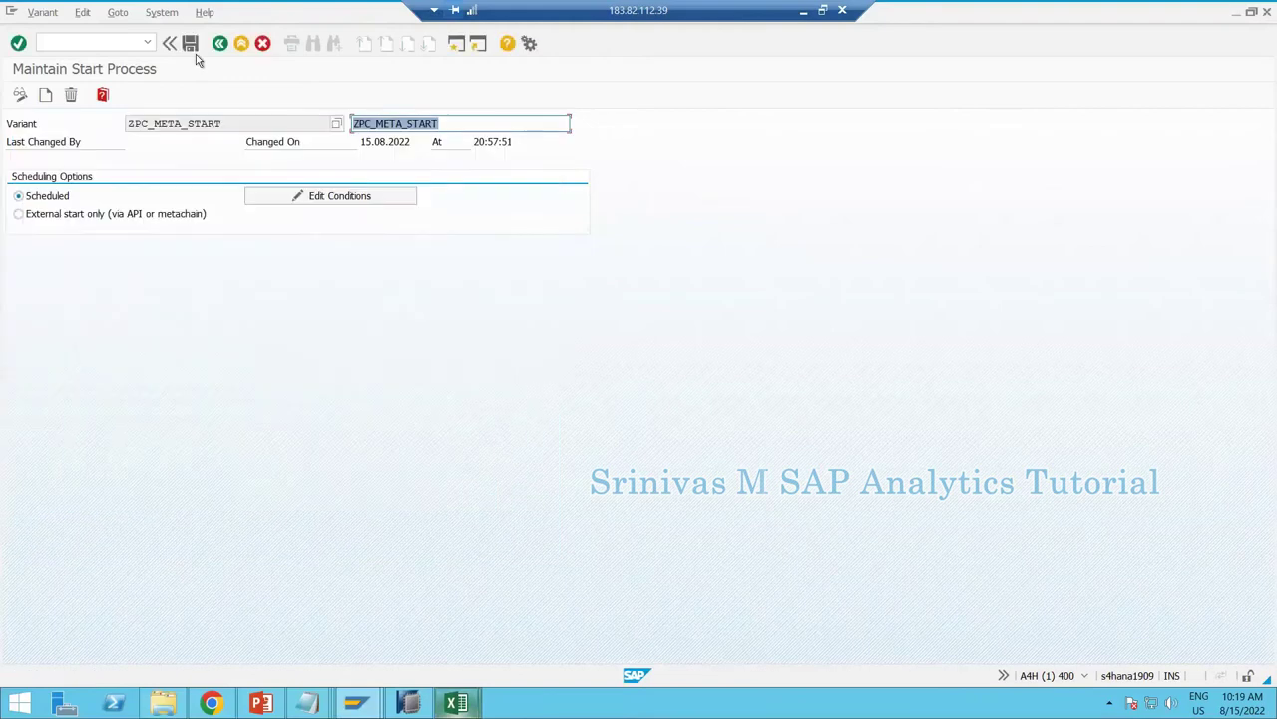
pyautogui.click(223, 50)
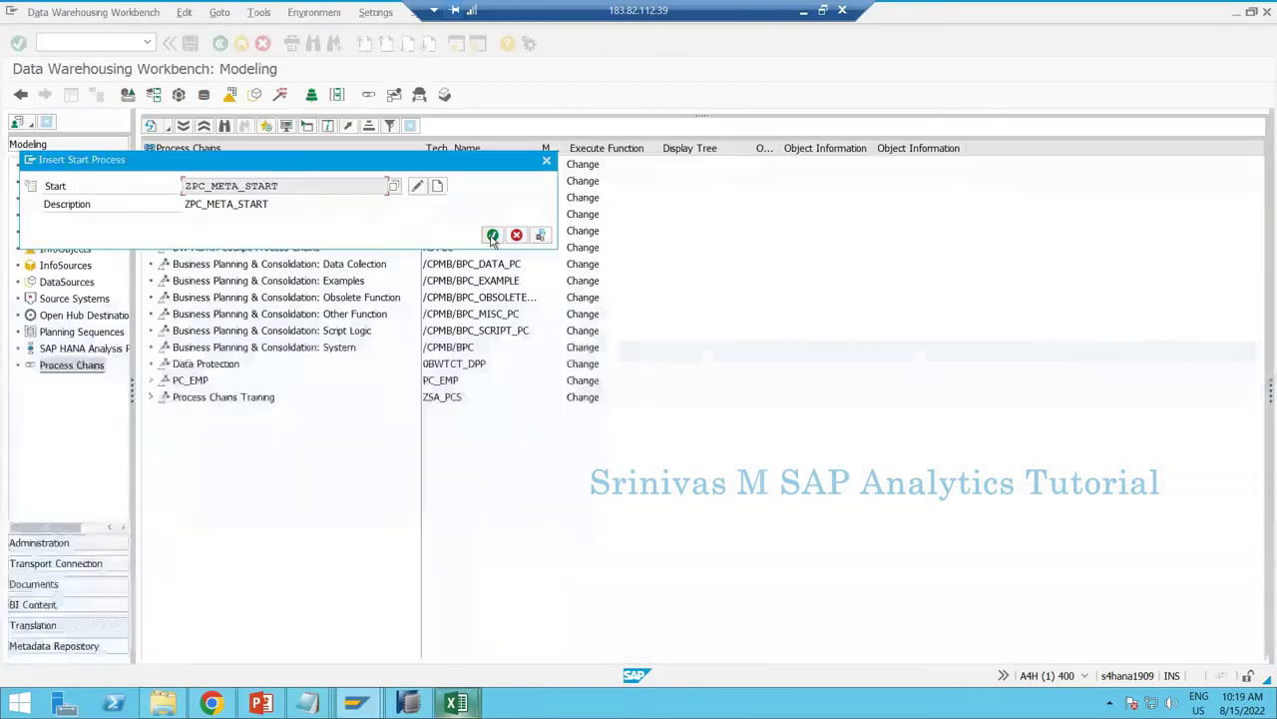
pyautogui.click(492, 236)
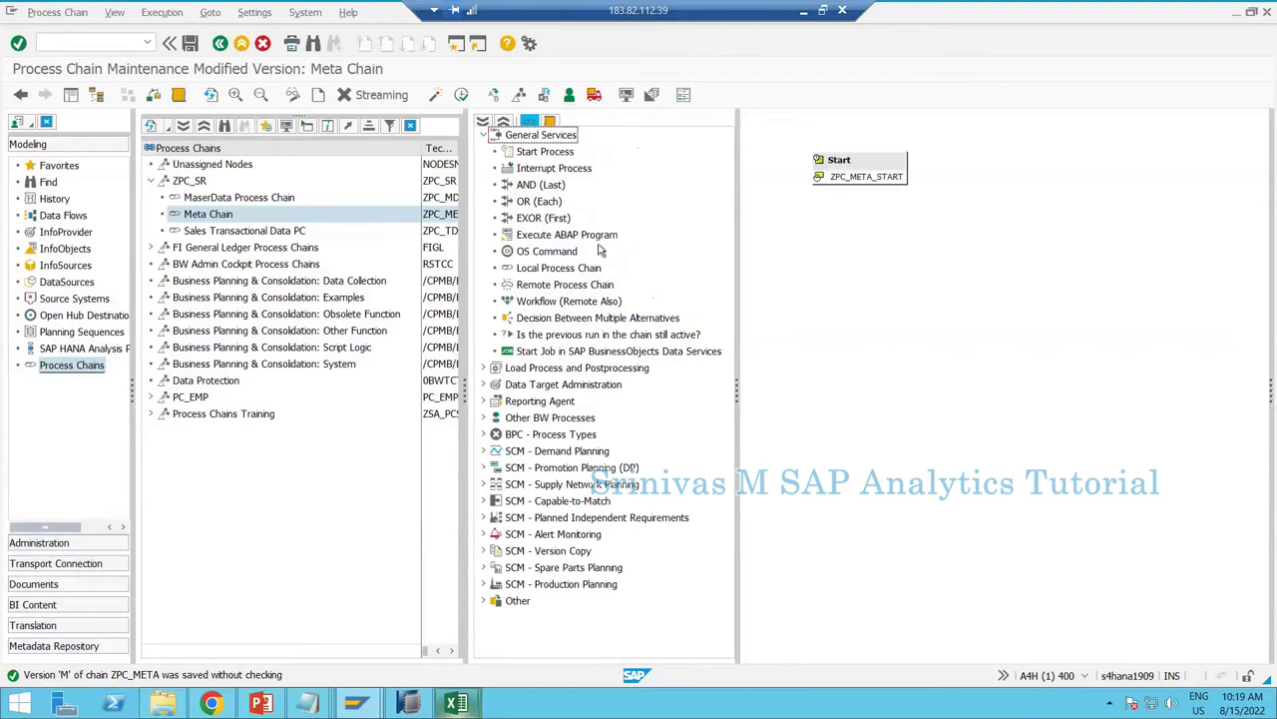
# Insert the local process chain ZPC_MD into the meta chain and link the start process to it.
pyautogui.click(566, 270)
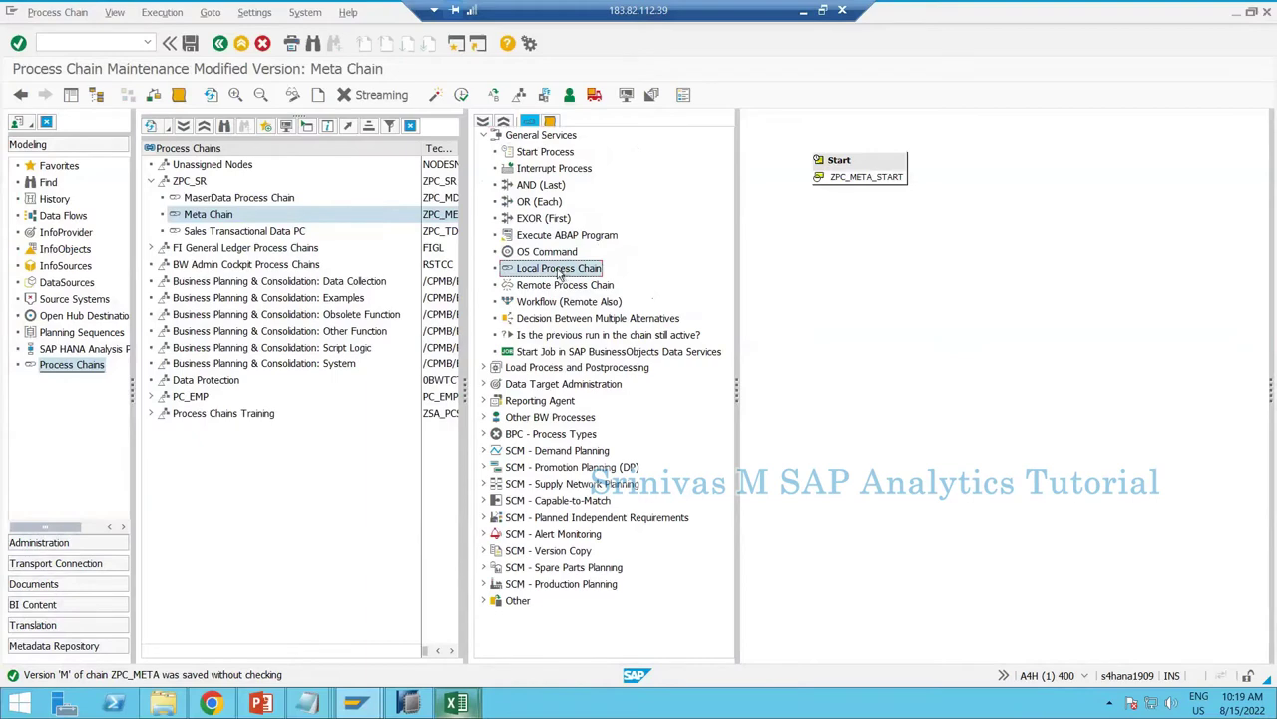
pyautogui.doubleClick(560, 272)
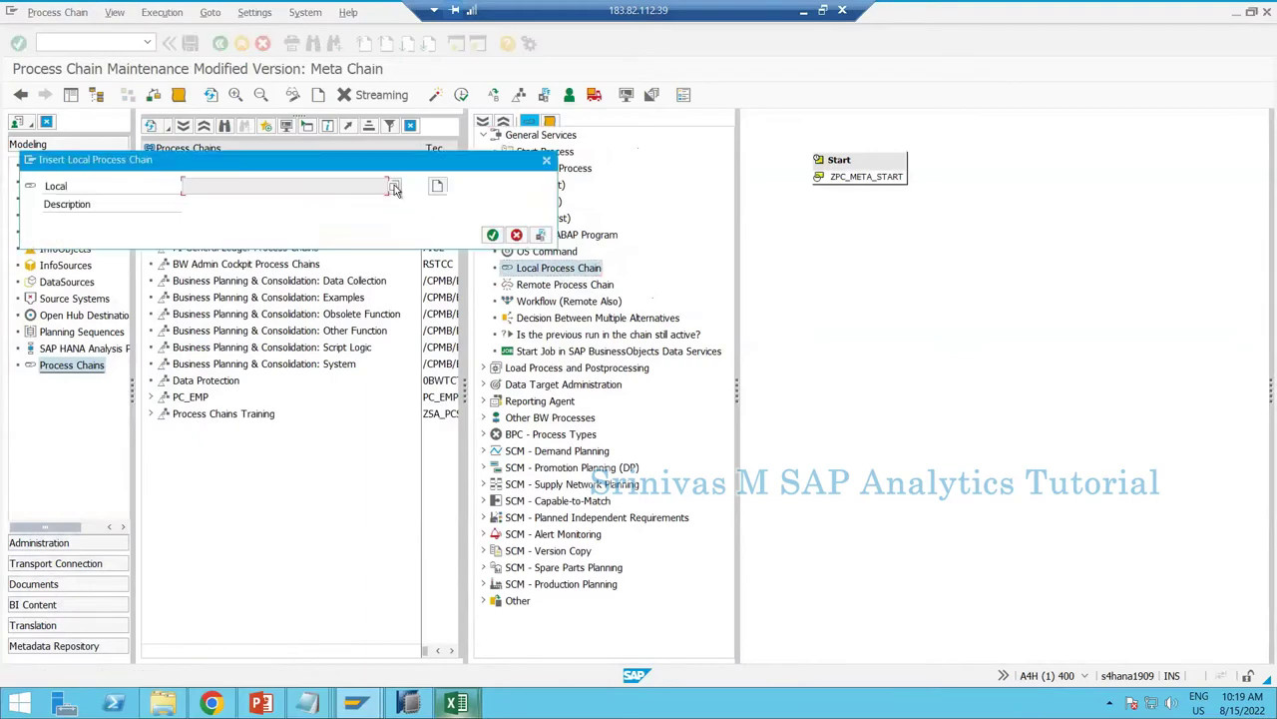
pyautogui.click(395, 189)
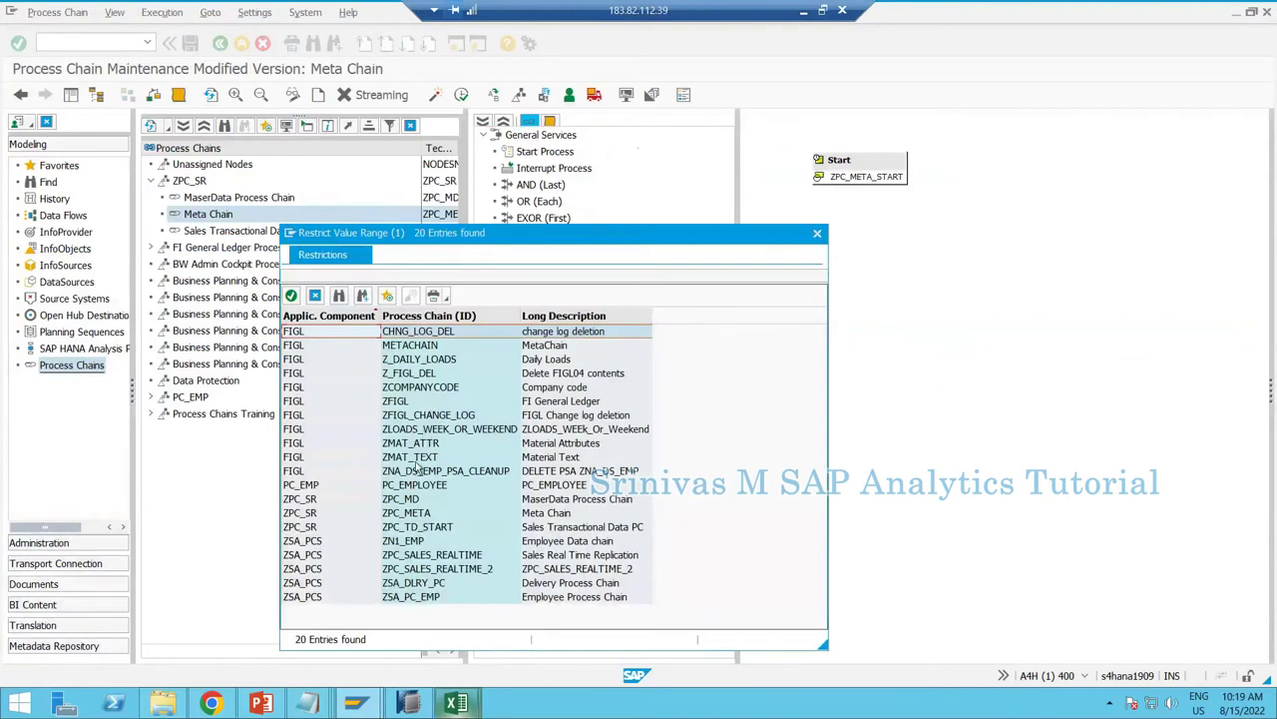
pyautogui.click(419, 386)
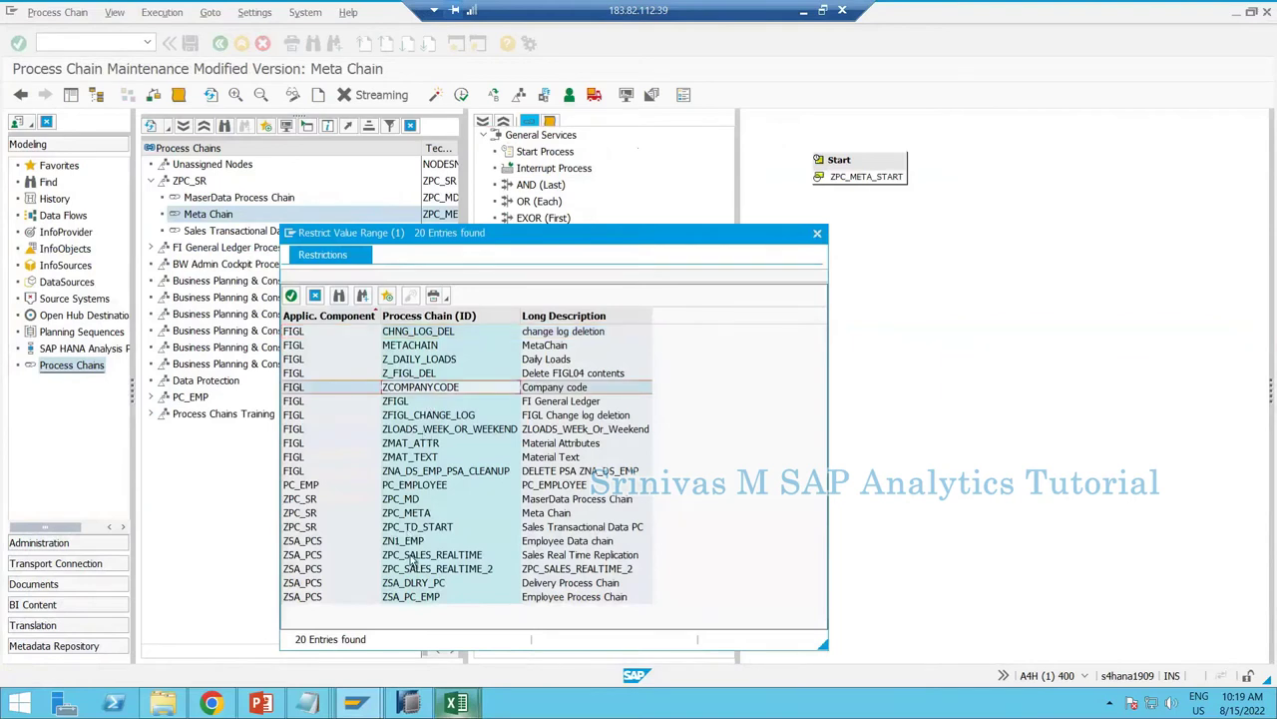
pyautogui.click(401, 502)
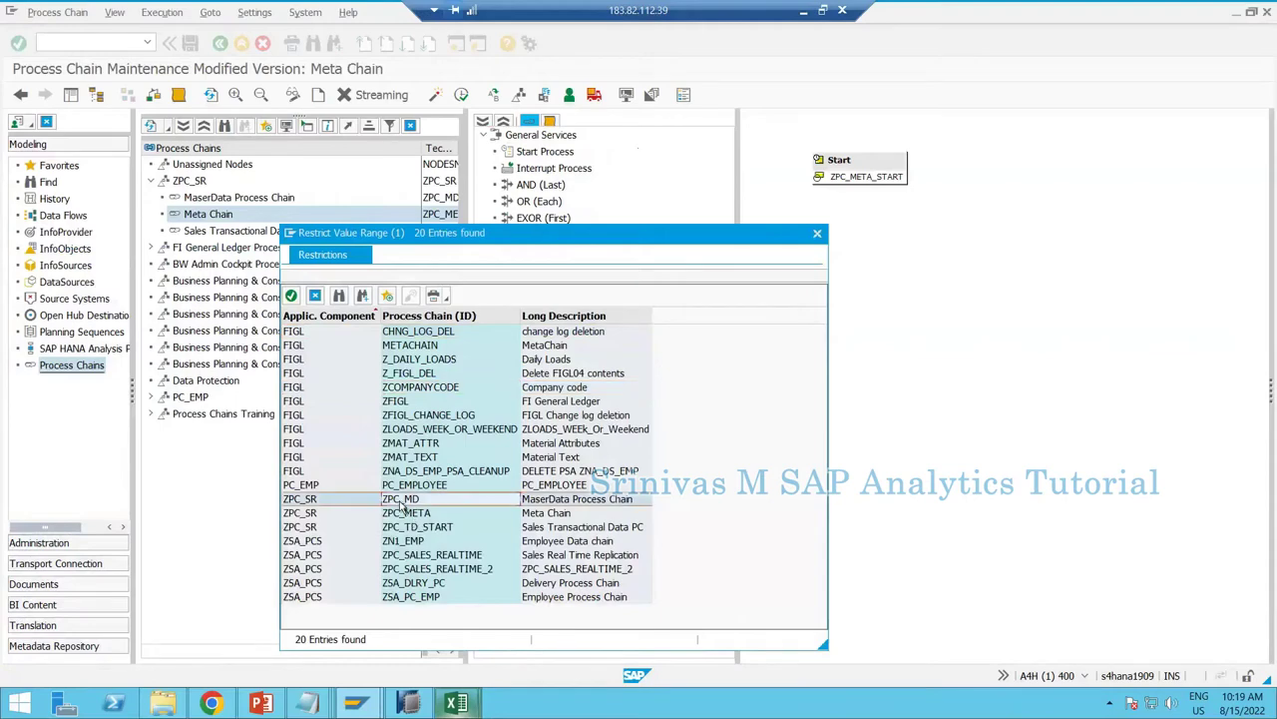
pyautogui.doubleClick(401, 499)
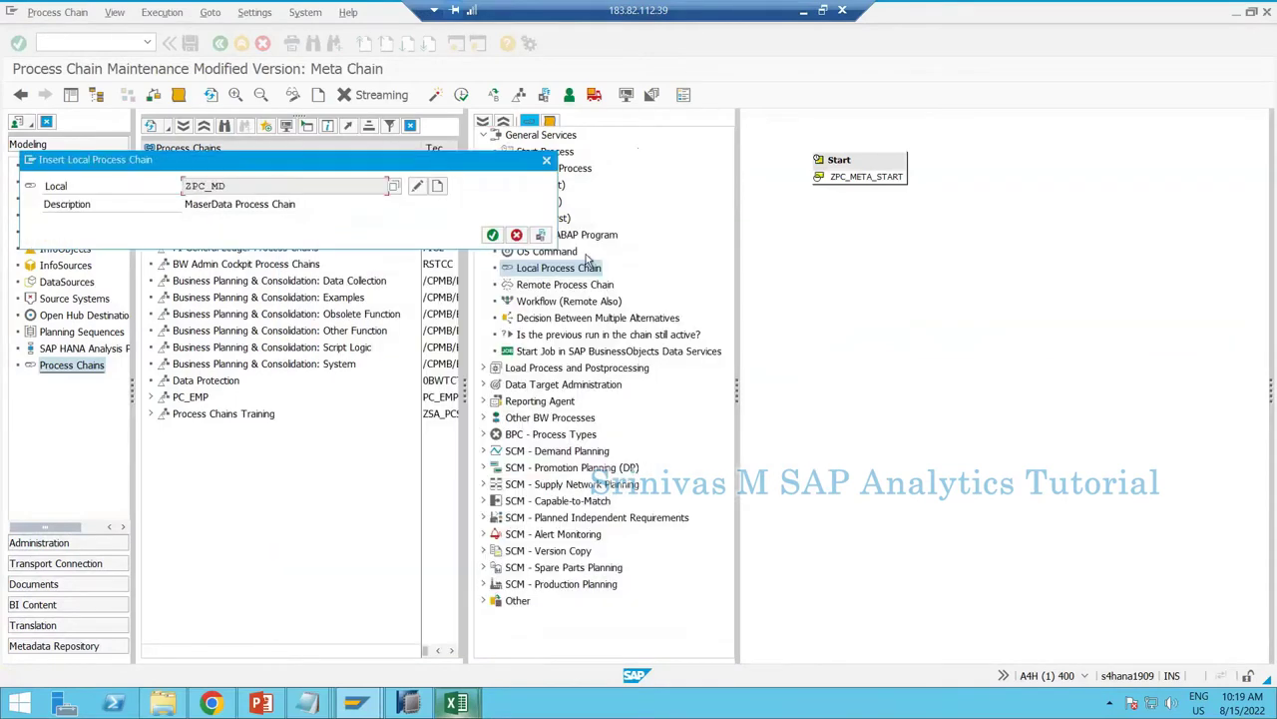
pyautogui.press('Return')
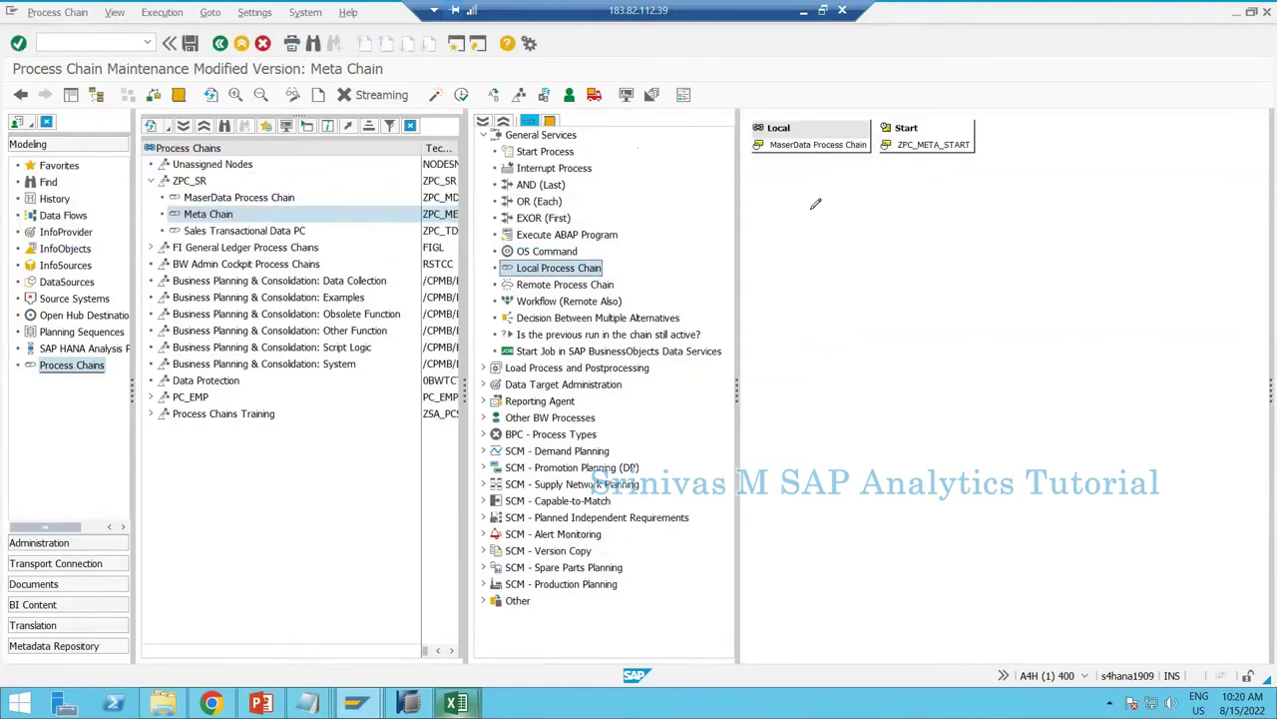
pyautogui.moveTo(930, 144)
pyautogui.mouseDown()
pyautogui.moveTo(819, 131)
pyautogui.moveTo(836, 153)
pyautogui.mouseUp()
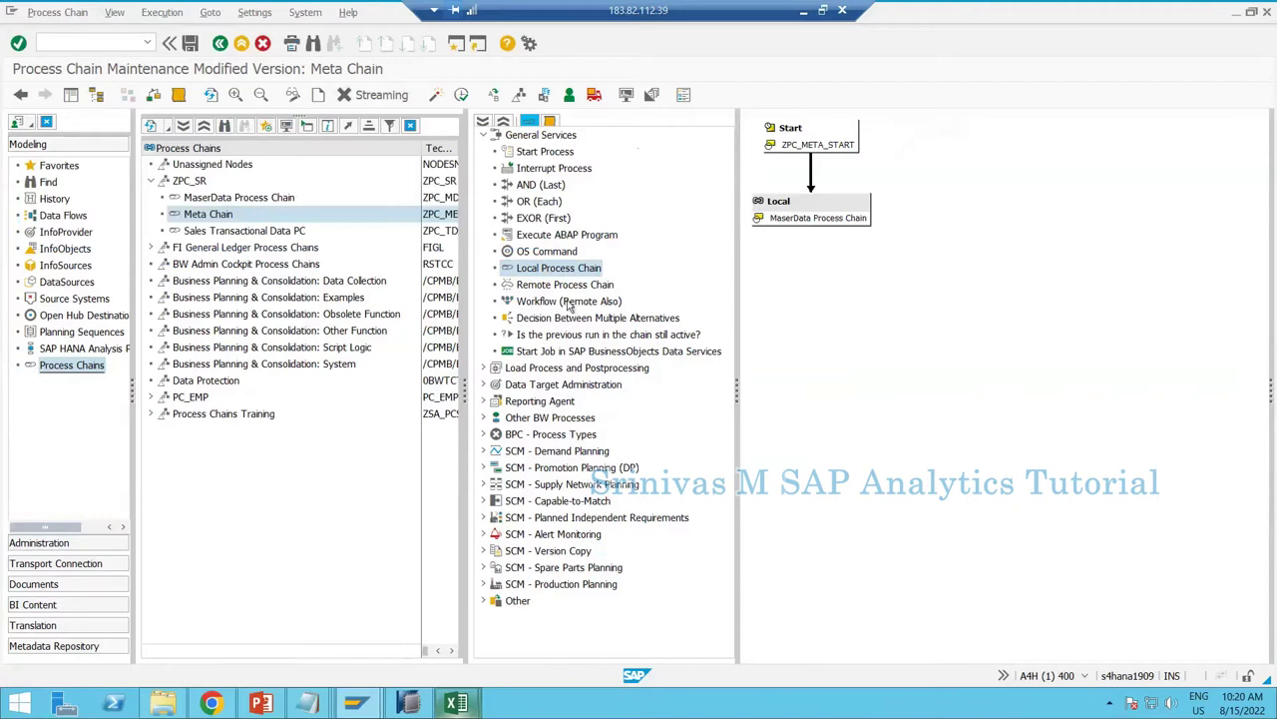
# Insert the local process chain ZPC_TD_START and place it below the MaserData Process Chain node.
pyautogui.doubleClick(570, 271)
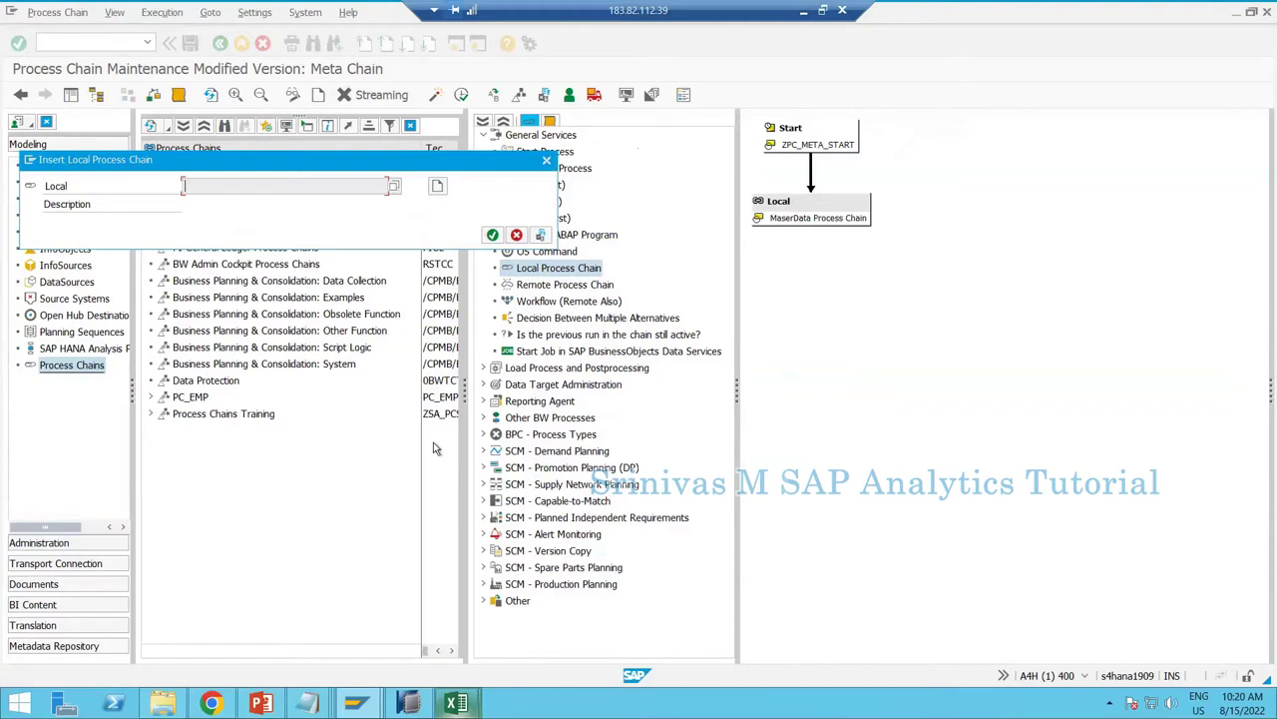
pyautogui.press('F4')
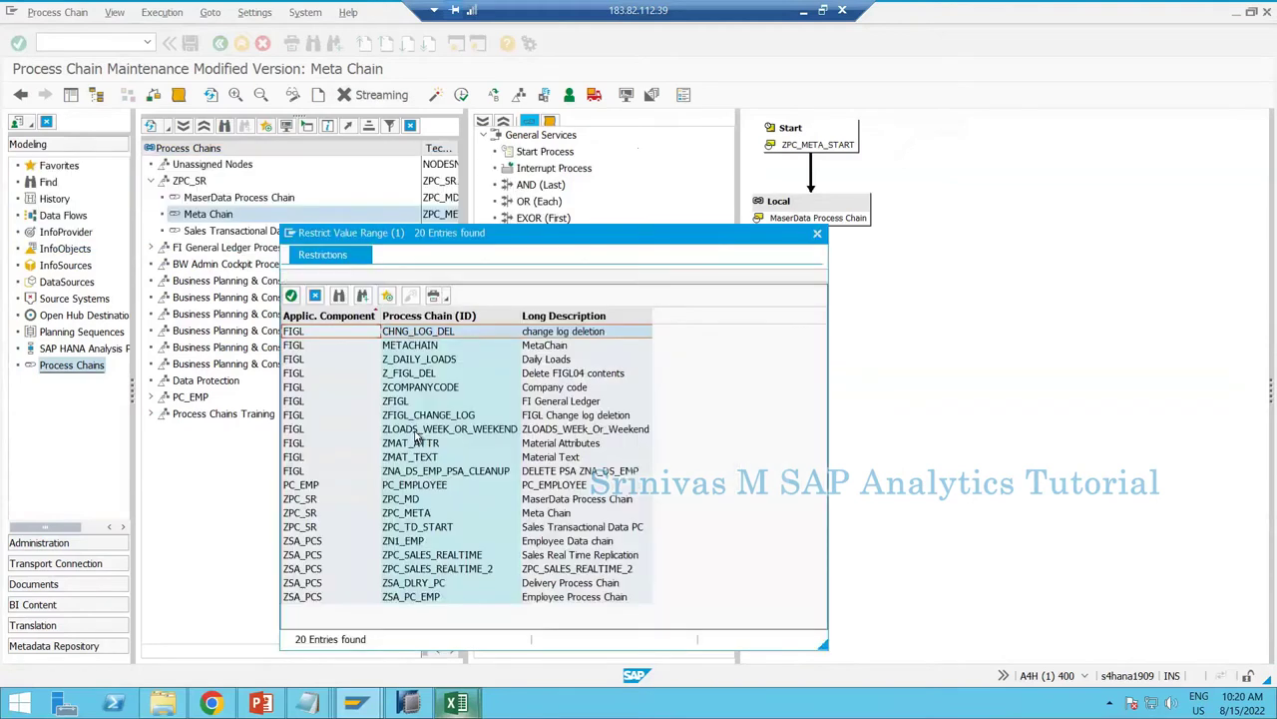
pyautogui.click(412, 528)
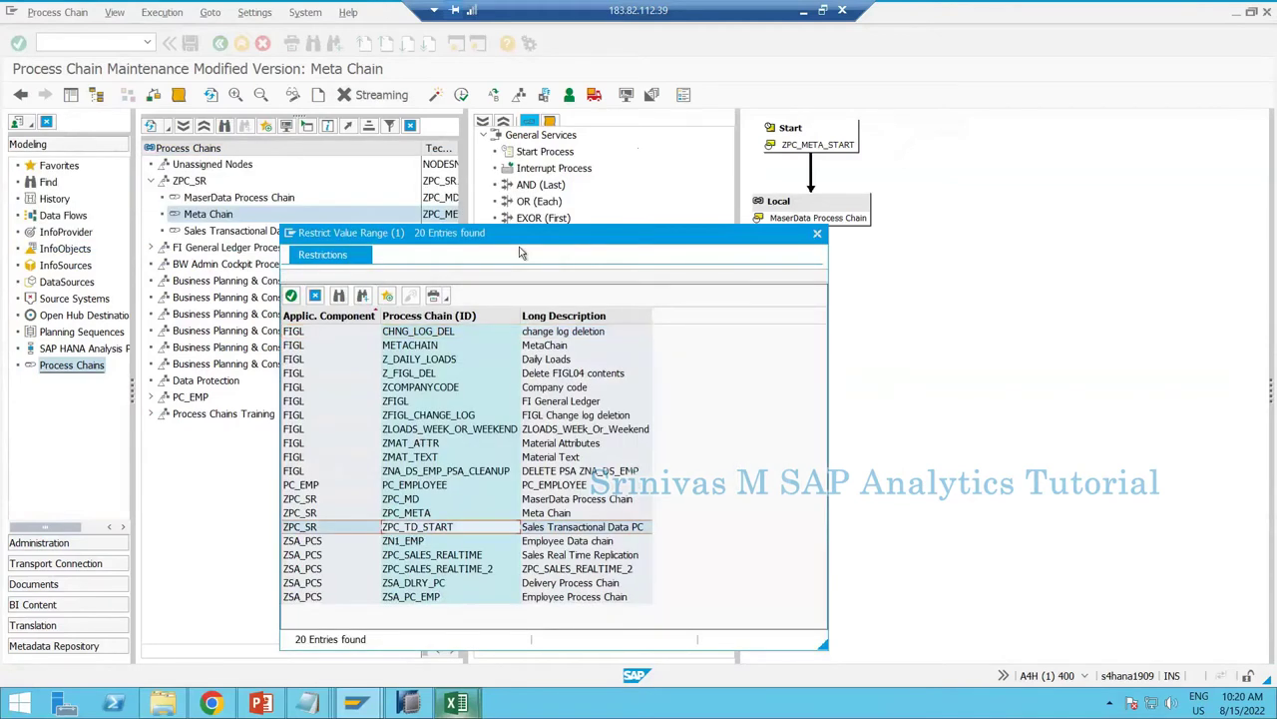
pyautogui.click(492, 235)
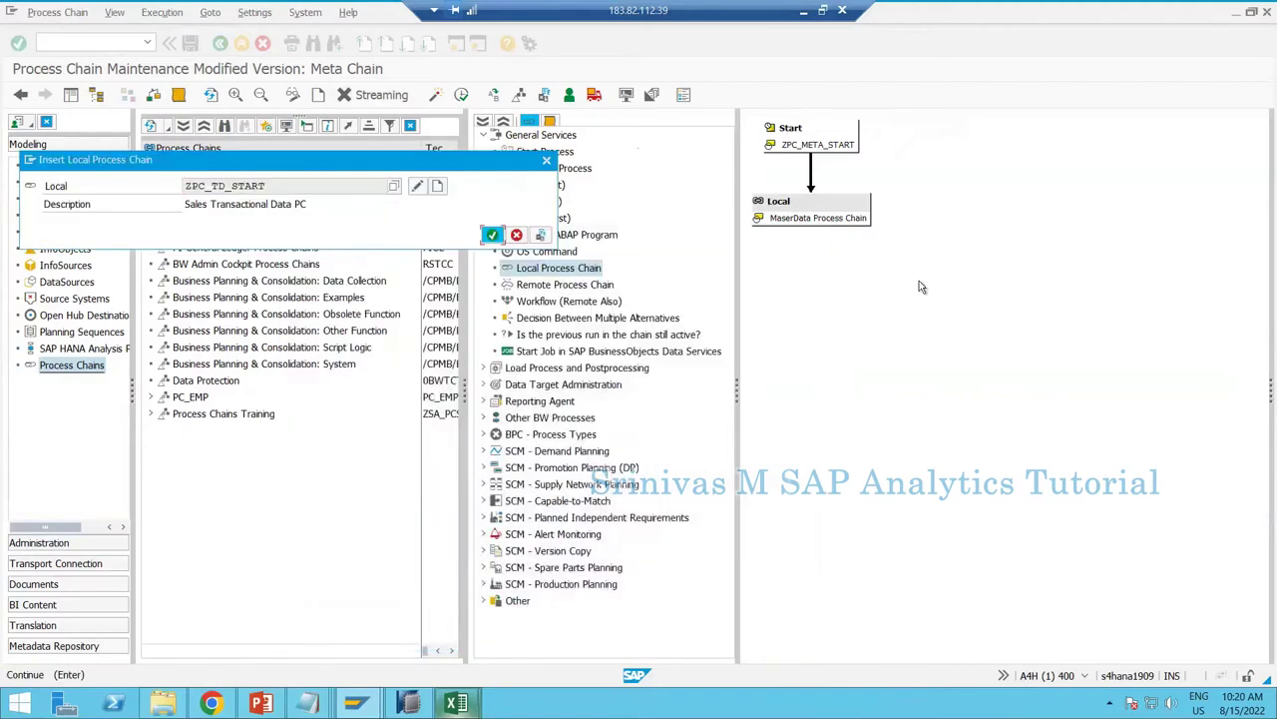
pyautogui.press('Return')
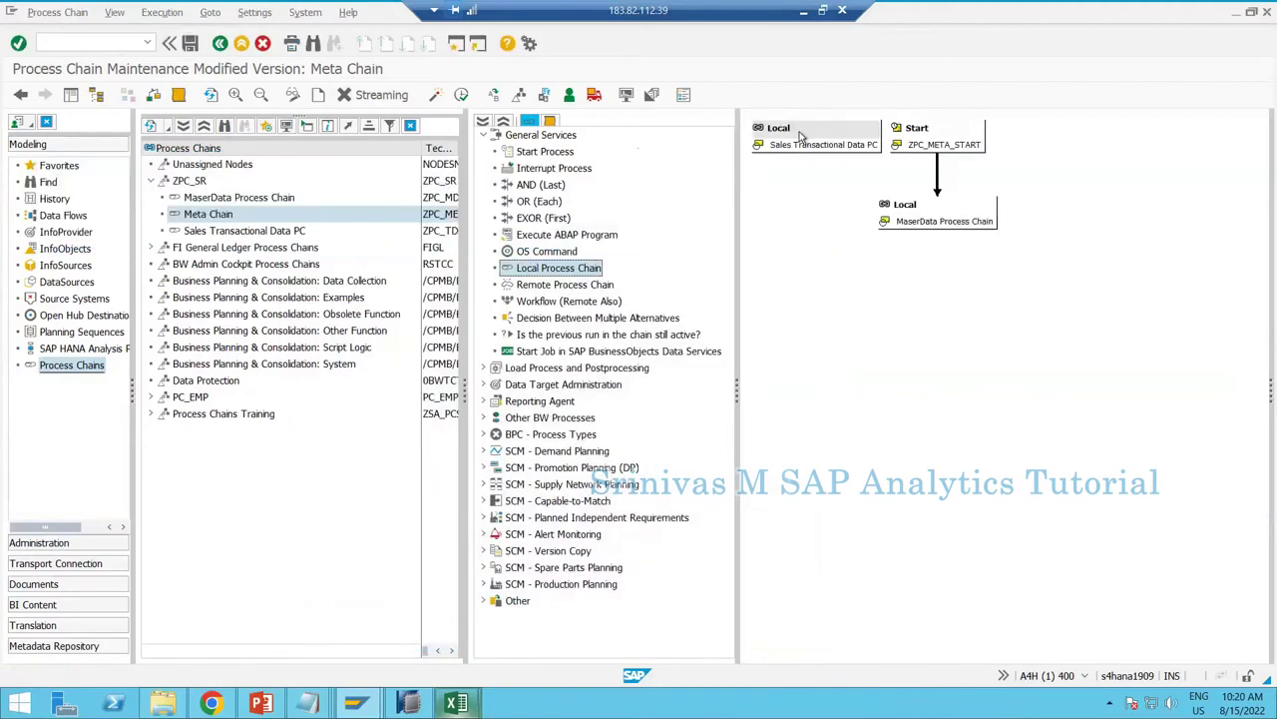
pyautogui.click(921, 285)
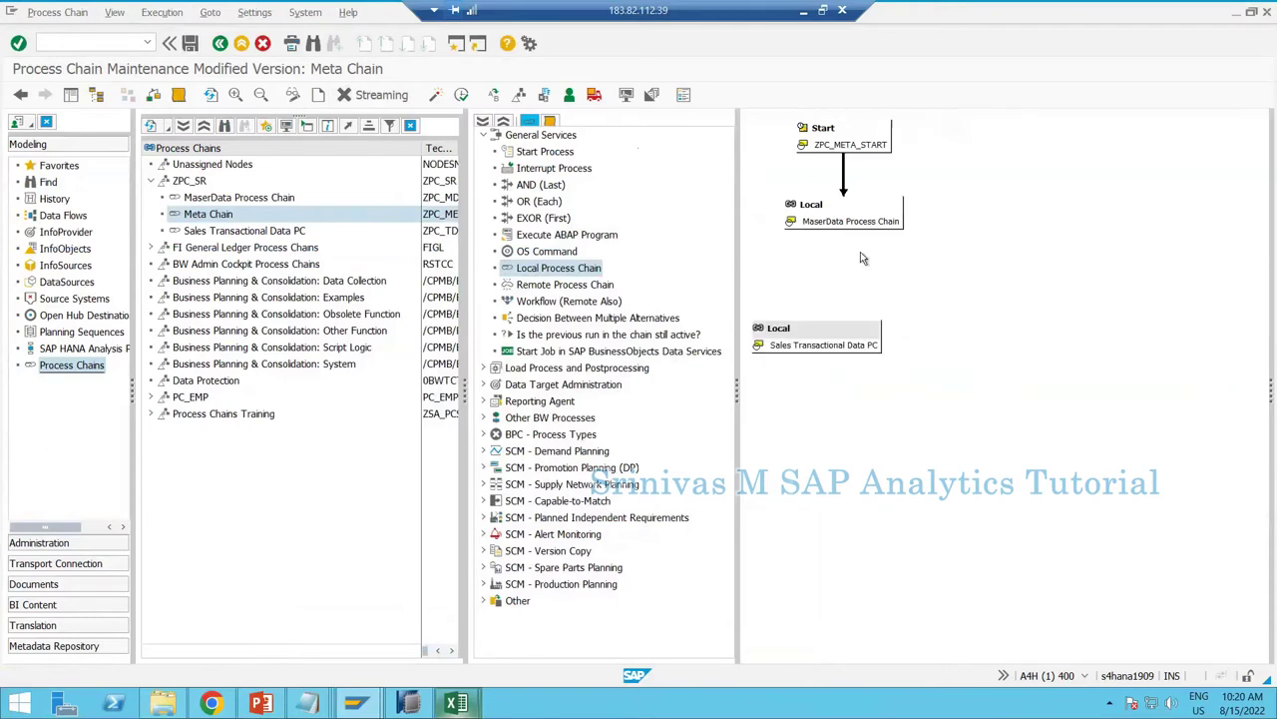
# Link the MaserData Process Chain node to Sales Transactional Data PC with the successful condition and realign the diagram.
pyautogui.moveTo(846, 219); pyautogui.dragTo(777, 335)
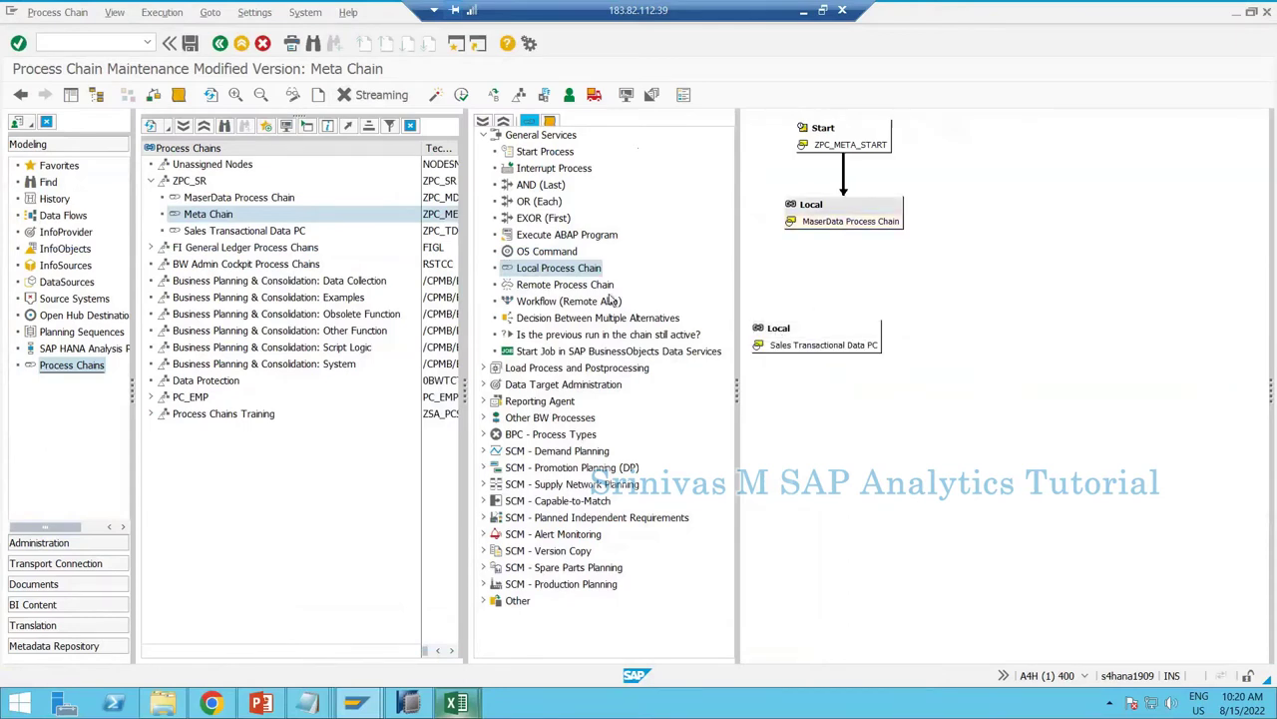
pyautogui.moveTo(844, 227)
pyautogui.mouseDown()
pyautogui.moveTo(844, 336)
pyautogui.moveTo(834, 226)
pyautogui.mouseUp()
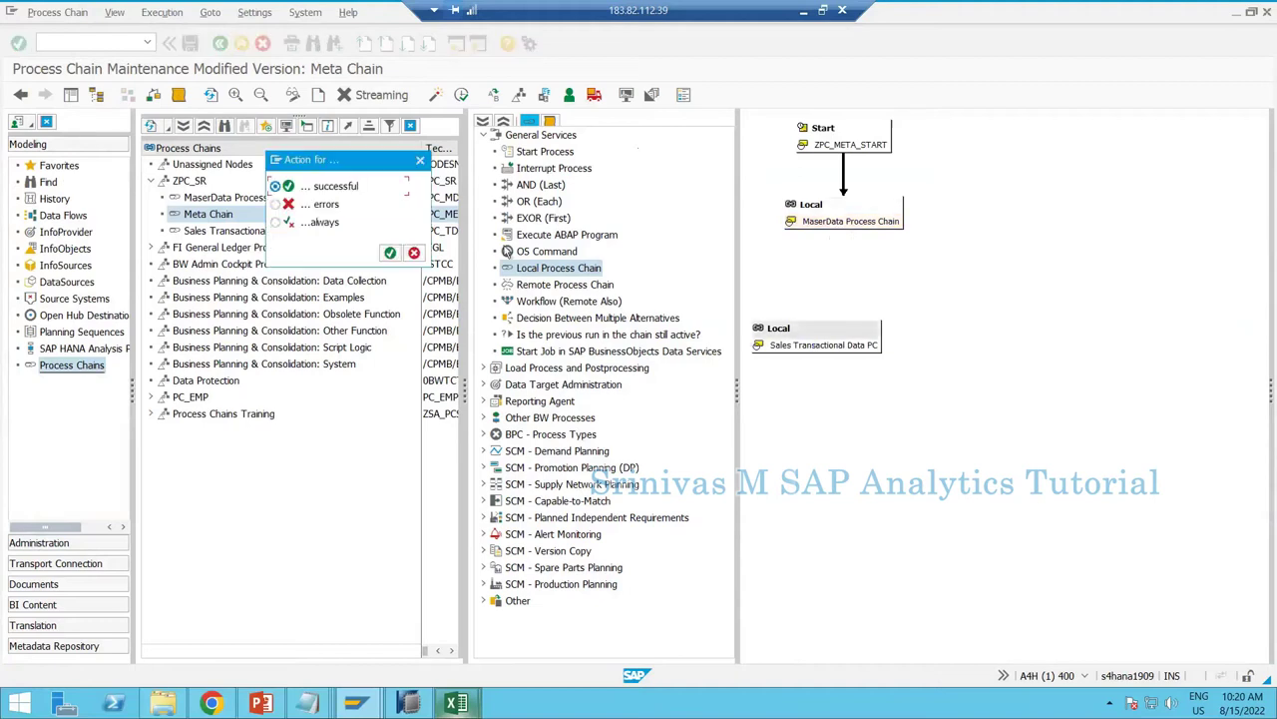
pyautogui.press('Return')
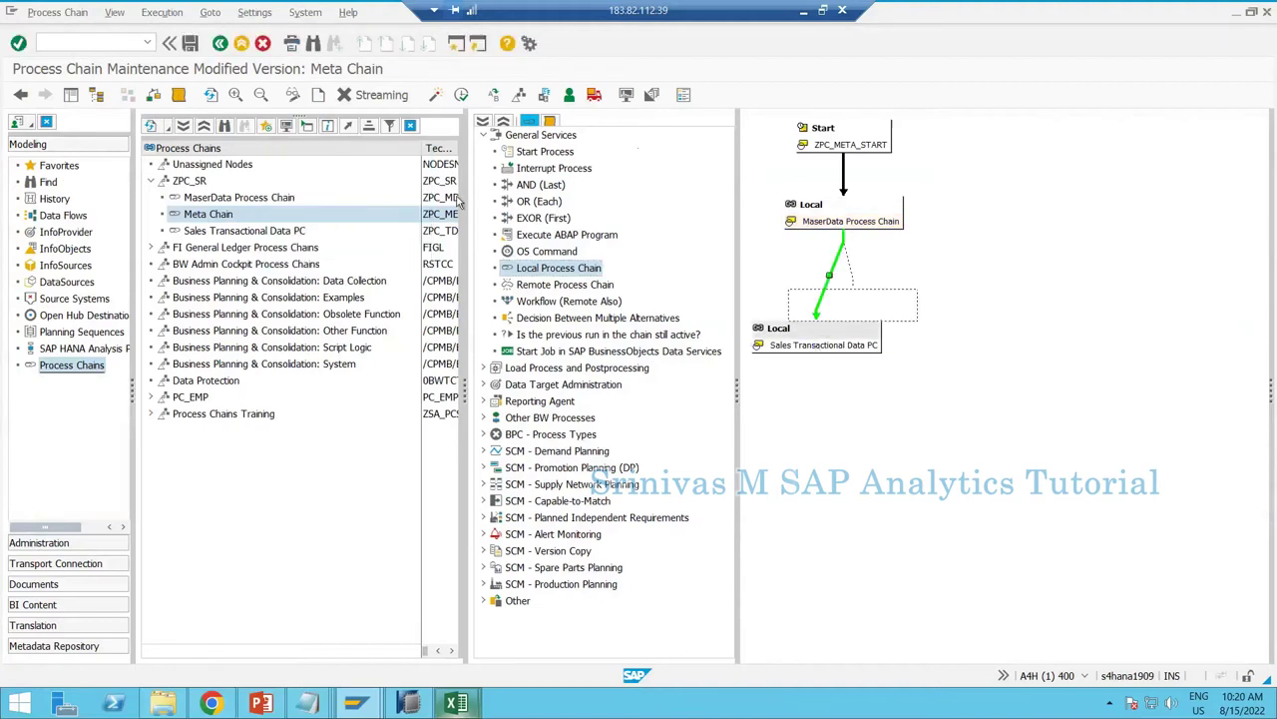
pyautogui.click(214, 94)
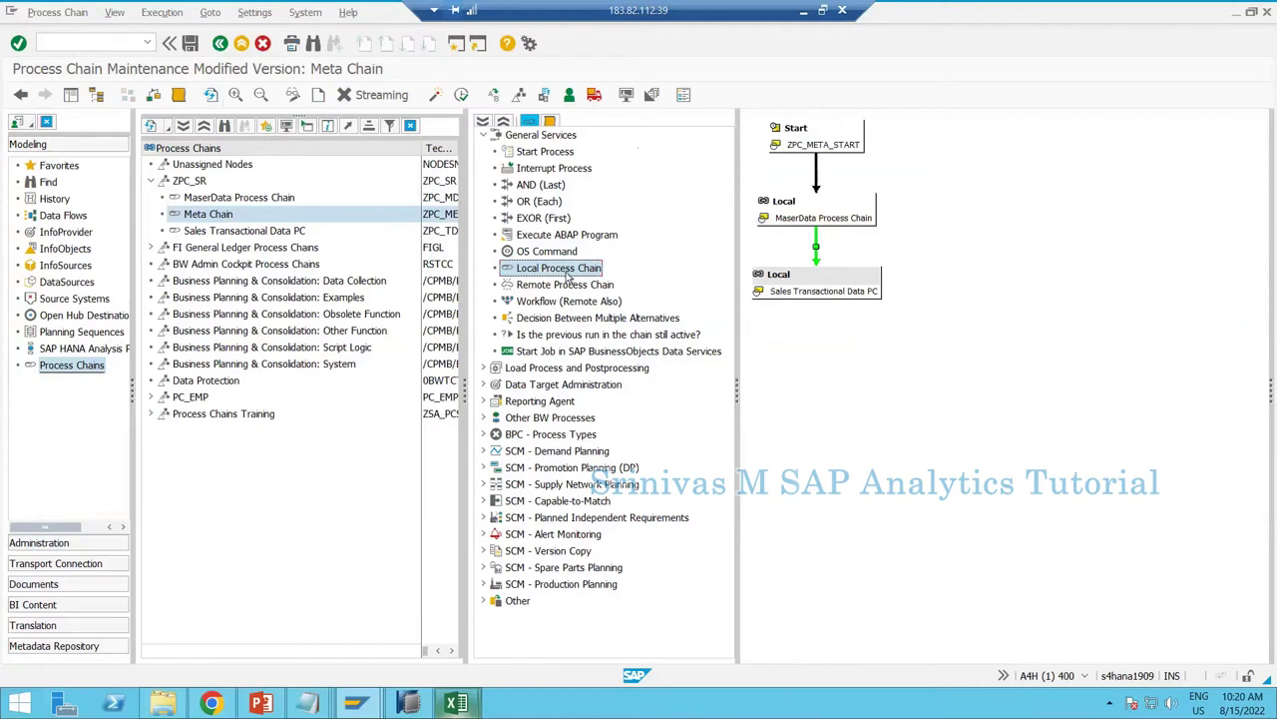
# Activate the meta chain and return to the process chain overview.
pyautogui.moveTo(567, 278); pyautogui.dragTo(671, 331)
pyautogui.click(438, 96)
pyautogui.click(357, 473)
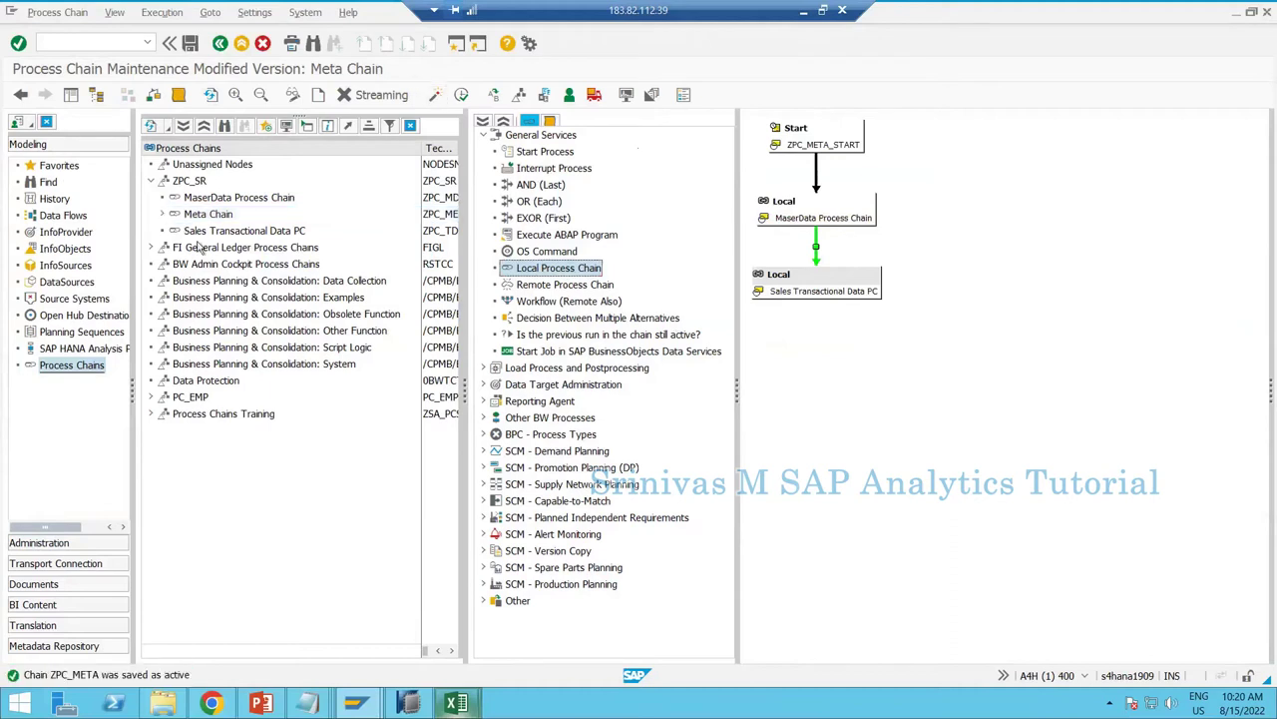
pyautogui.click(242, 44)
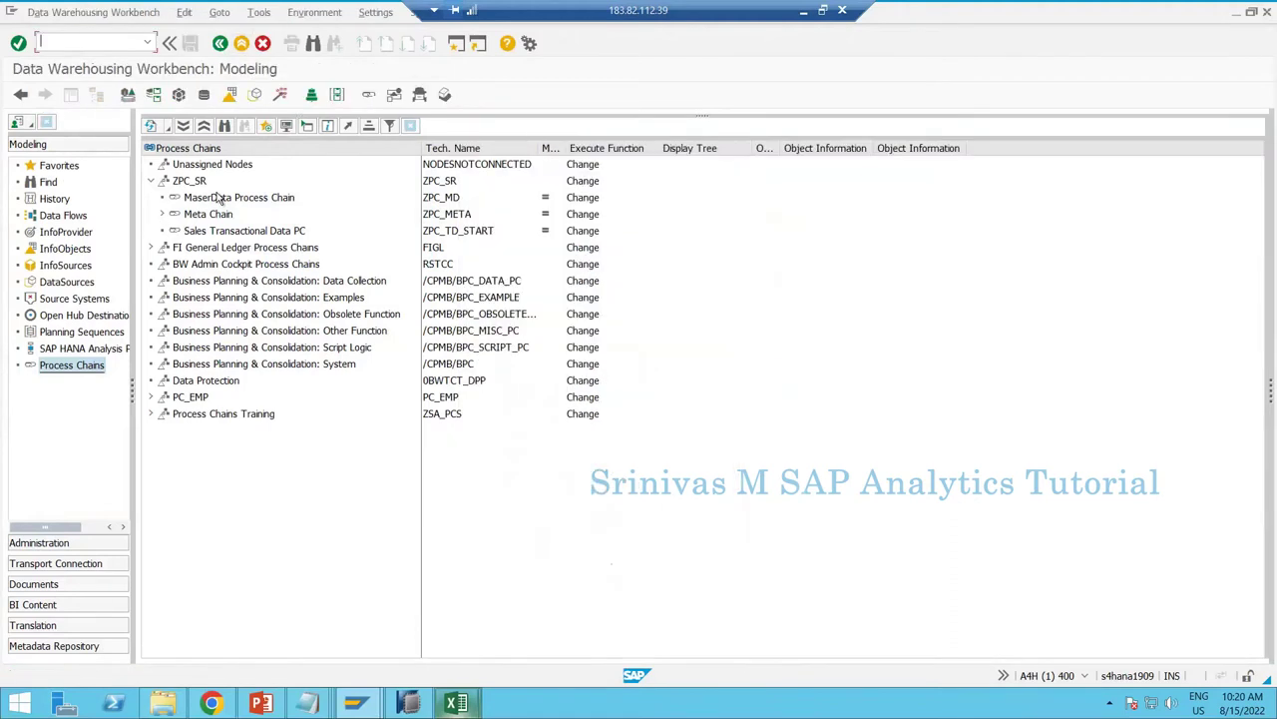
# Expand Meta Chain under ZPC_SR to examine its local chains and display its active version.
pyautogui.click(289, 199)
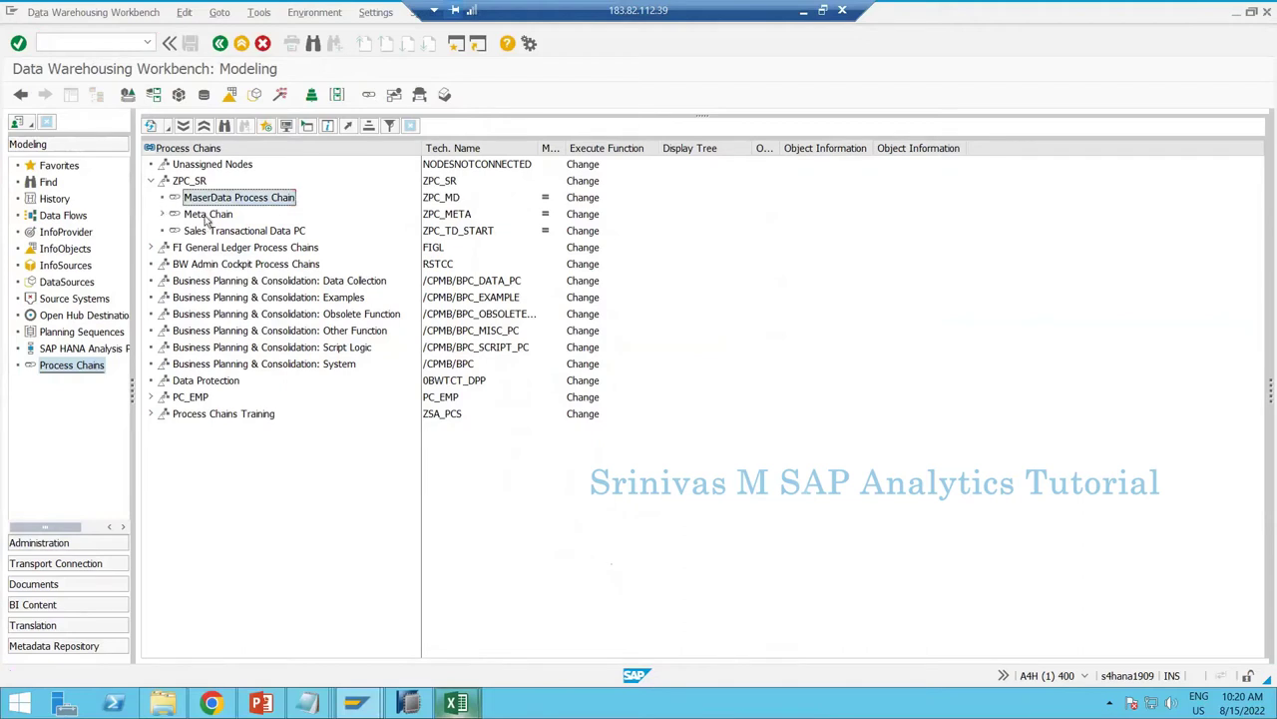
pyautogui.click(207, 215)
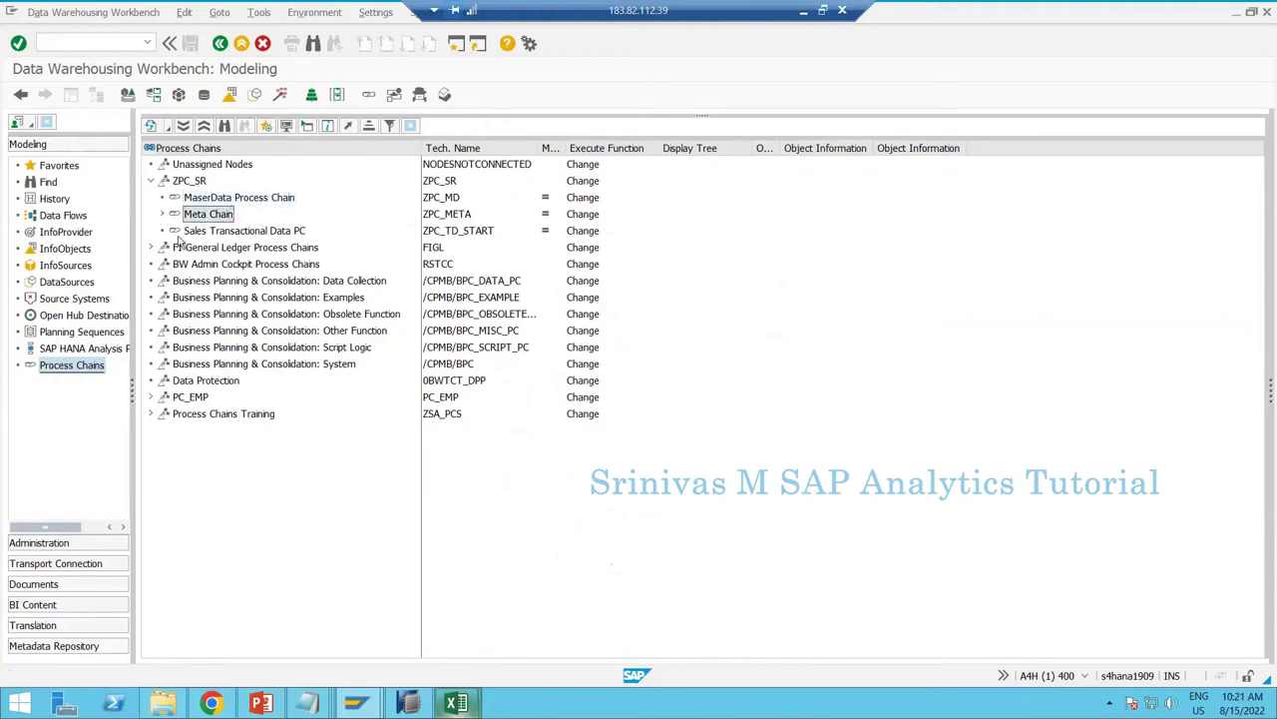
pyautogui.doubleClick(202, 216)
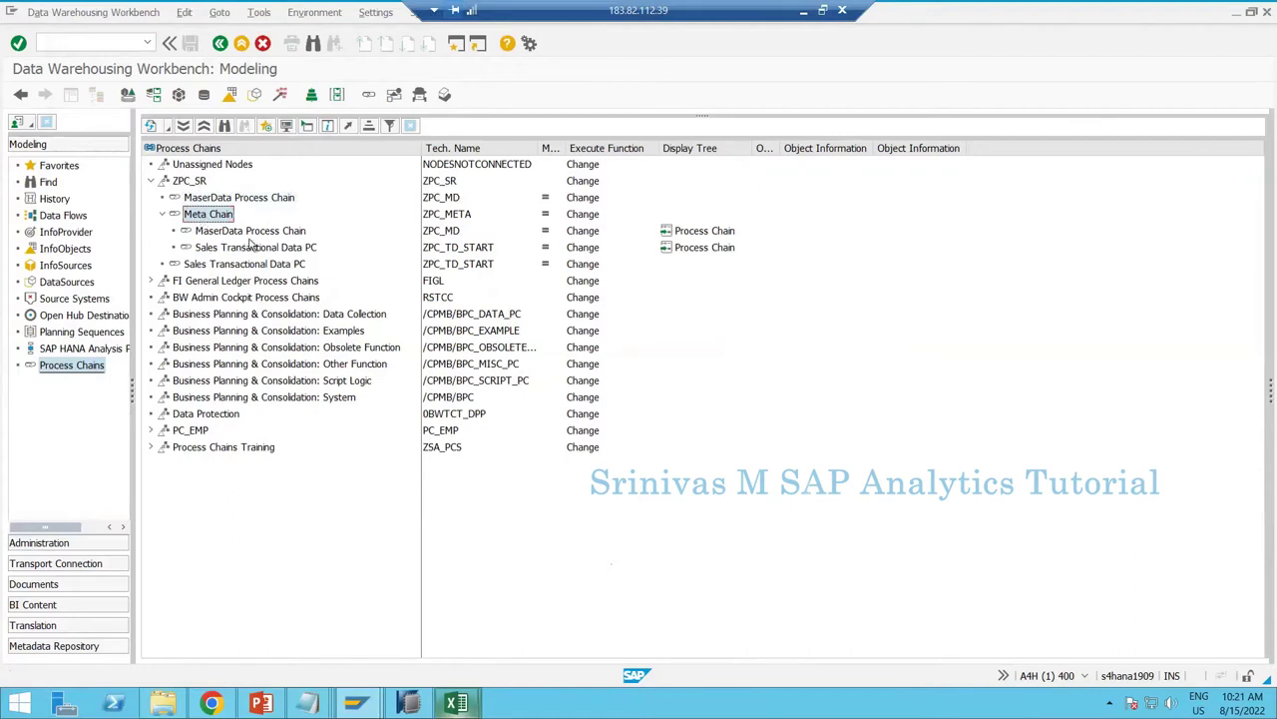
pyautogui.click(226, 233)
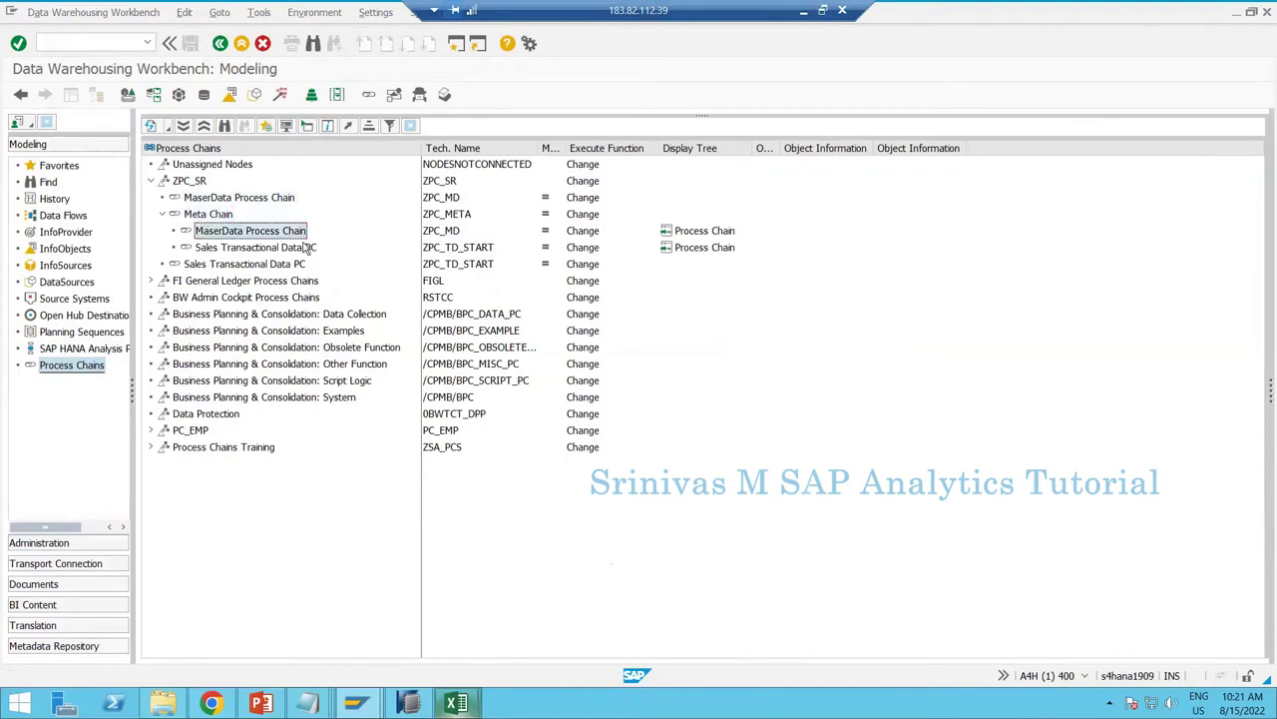
pyautogui.click(211, 215)
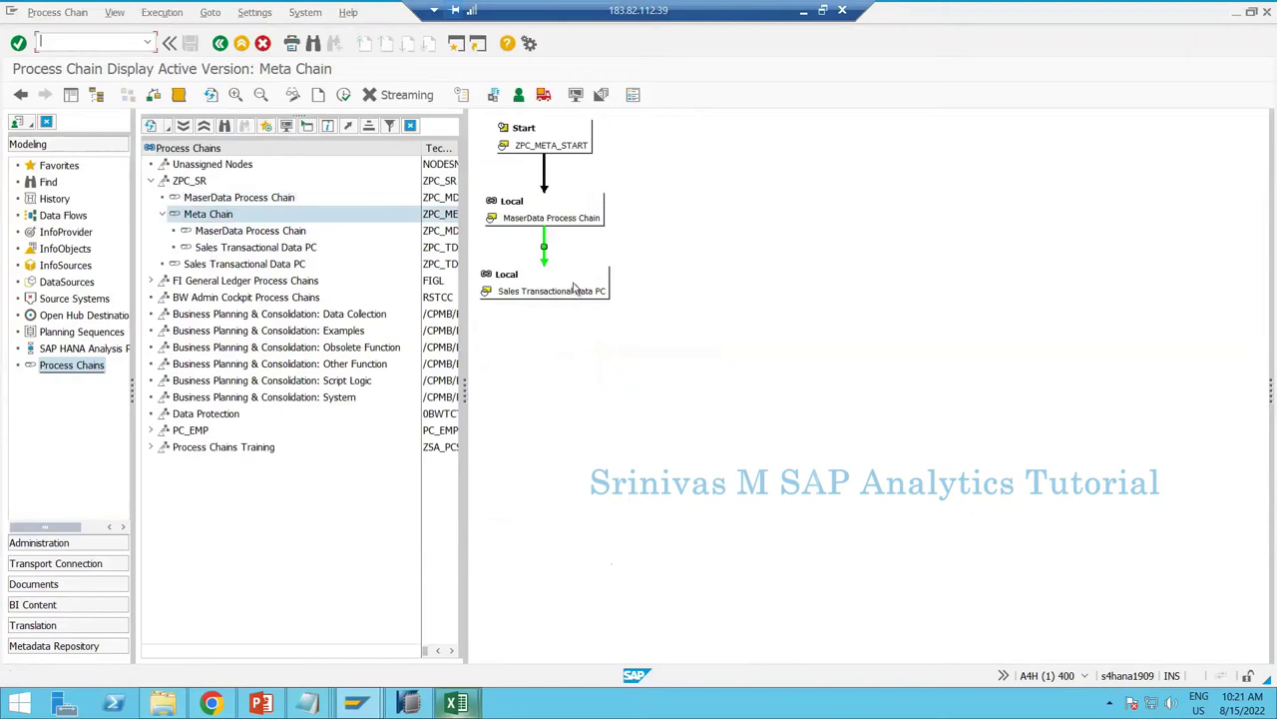
pyautogui.click(166, 218)
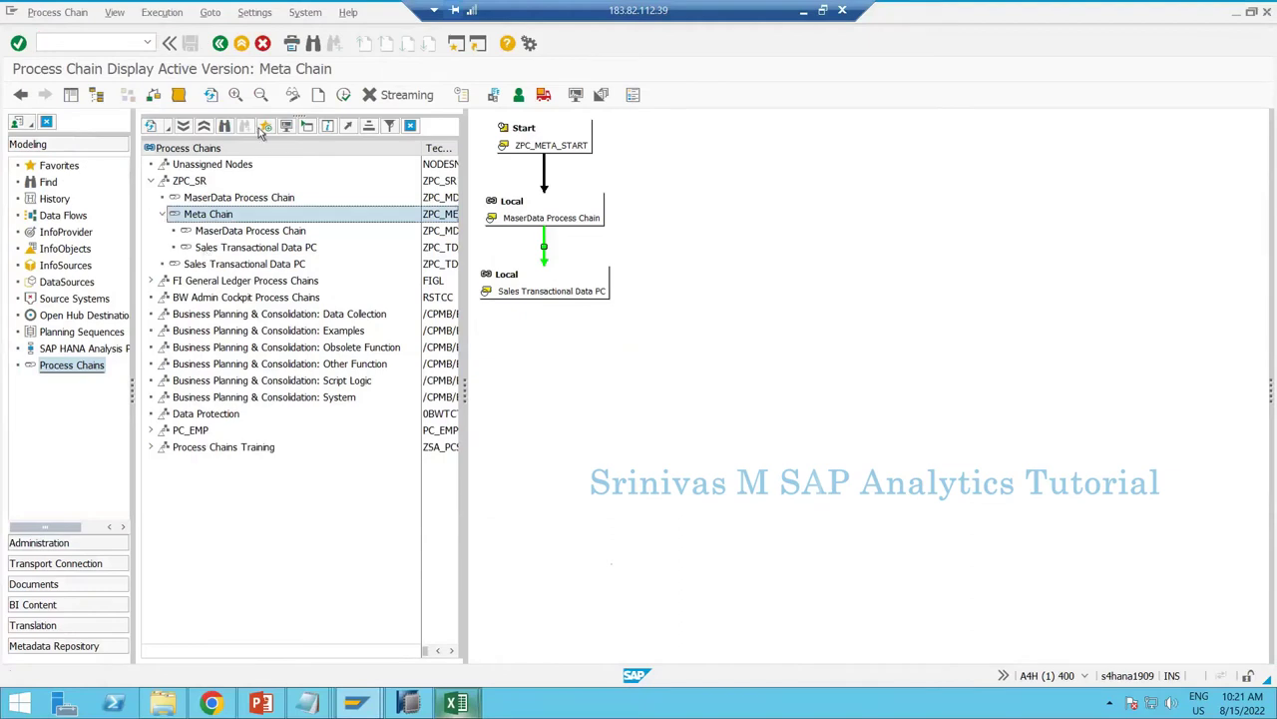
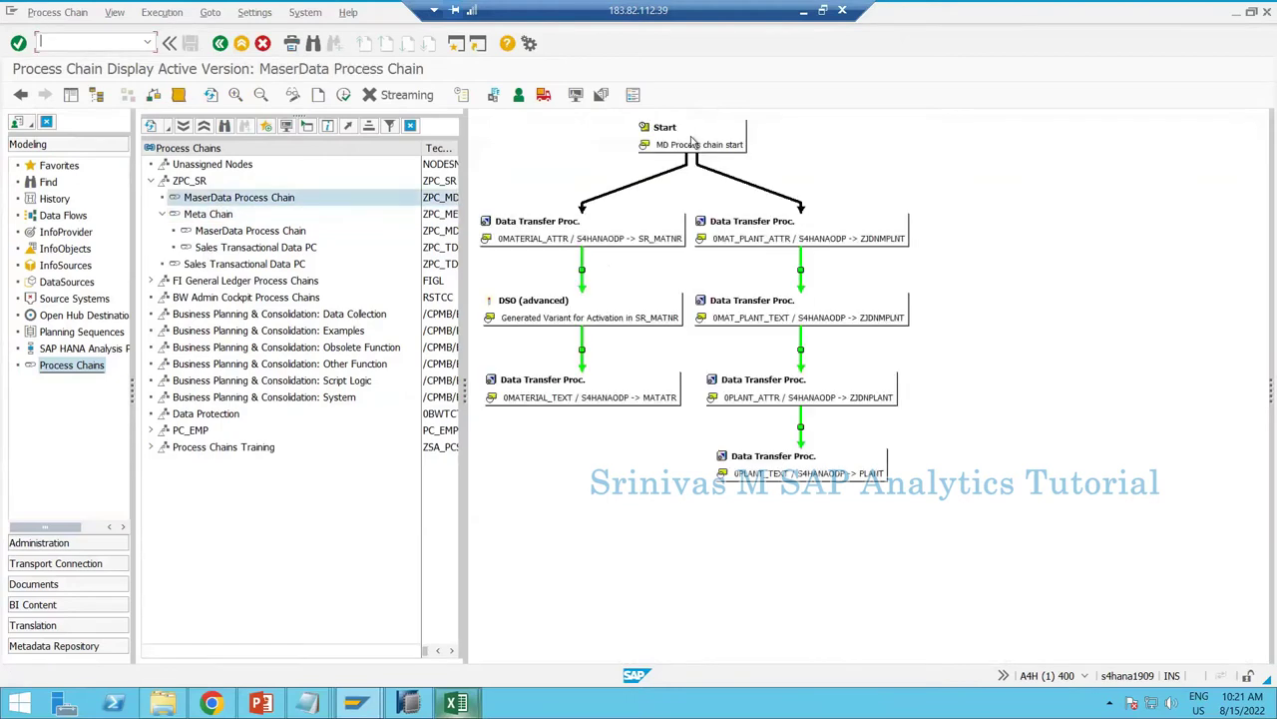
# Open the start process variant of MaserData Process Chain and examine its start-time conditions.
pyautogui.rightClick(711, 145)
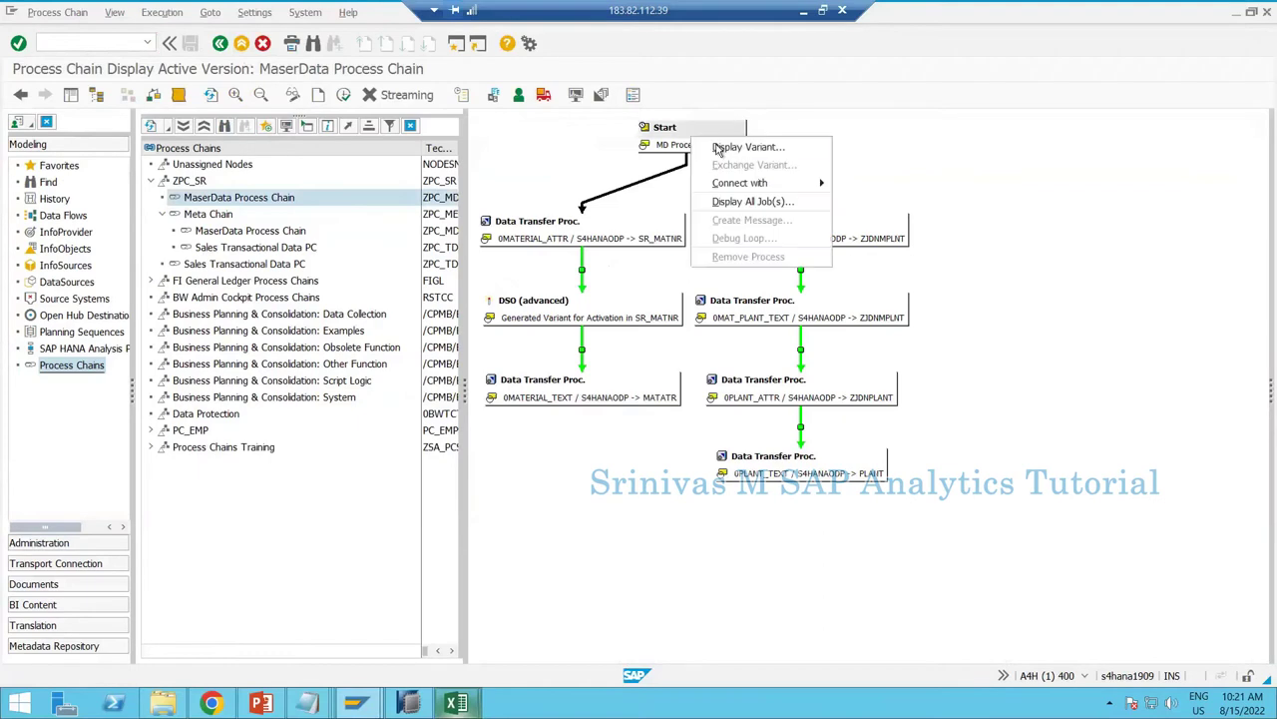
pyautogui.click(718, 148)
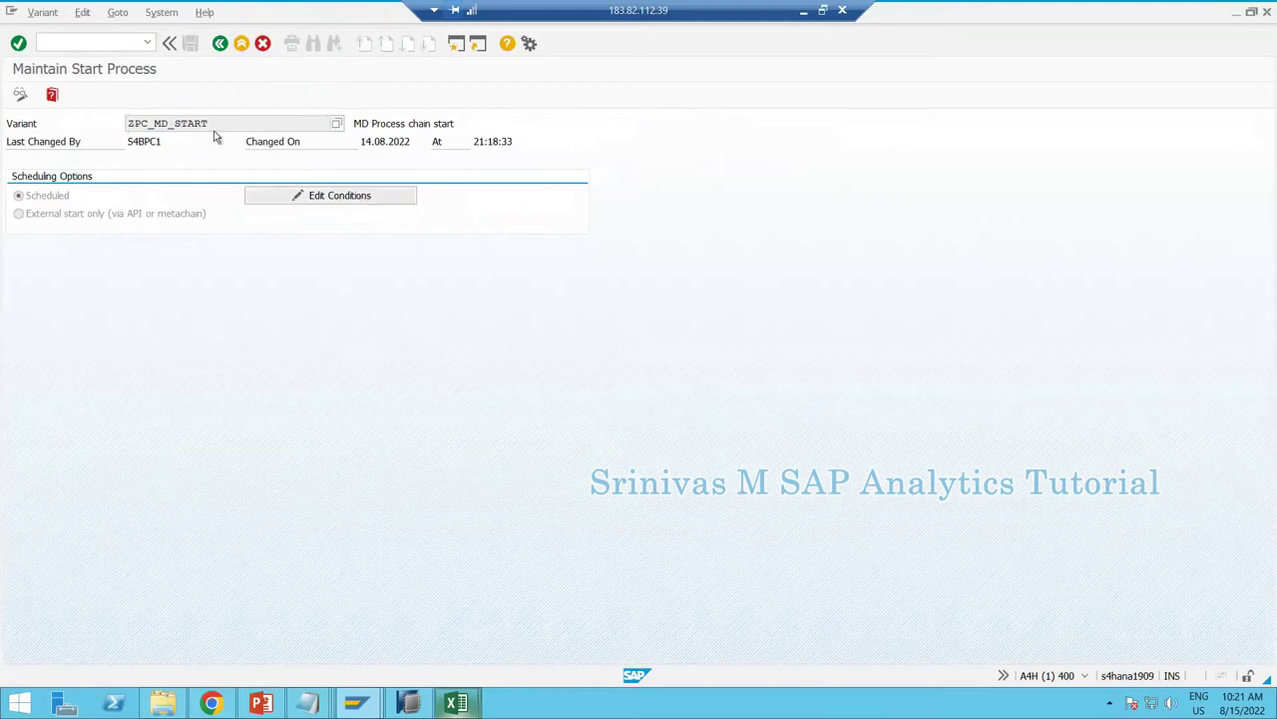
pyautogui.click(339, 196)
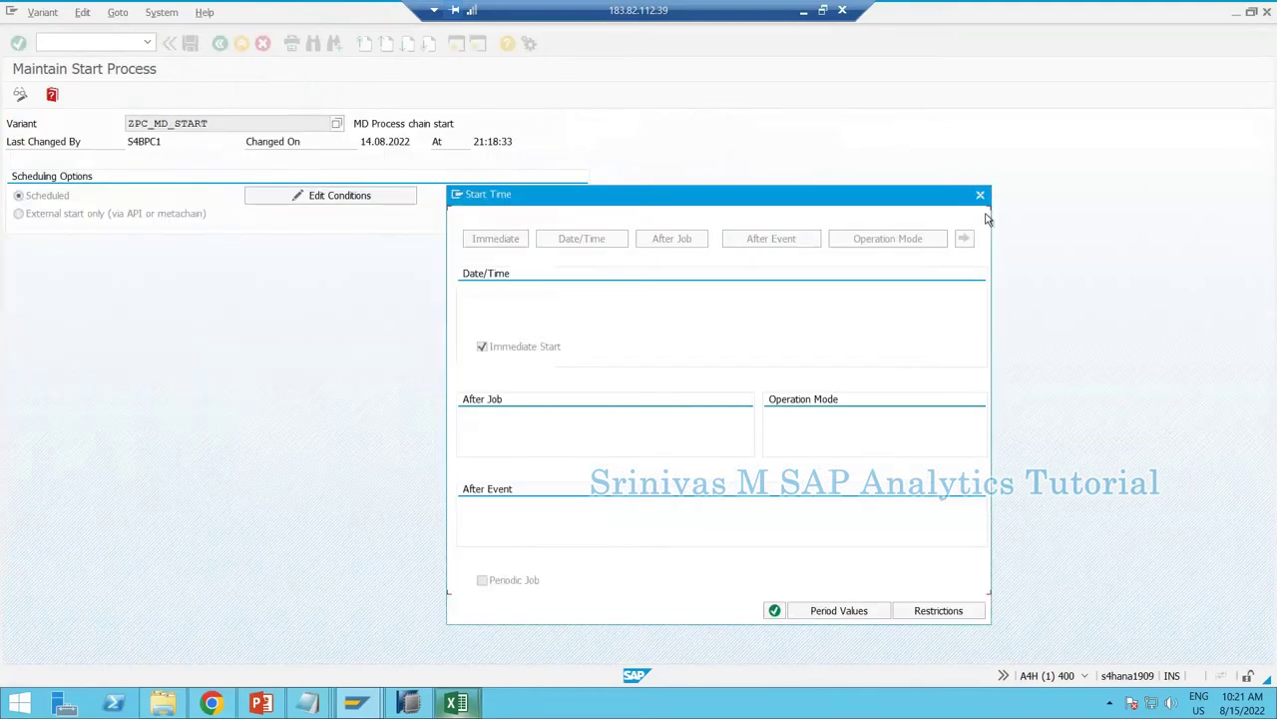
pyautogui.click(980, 195)
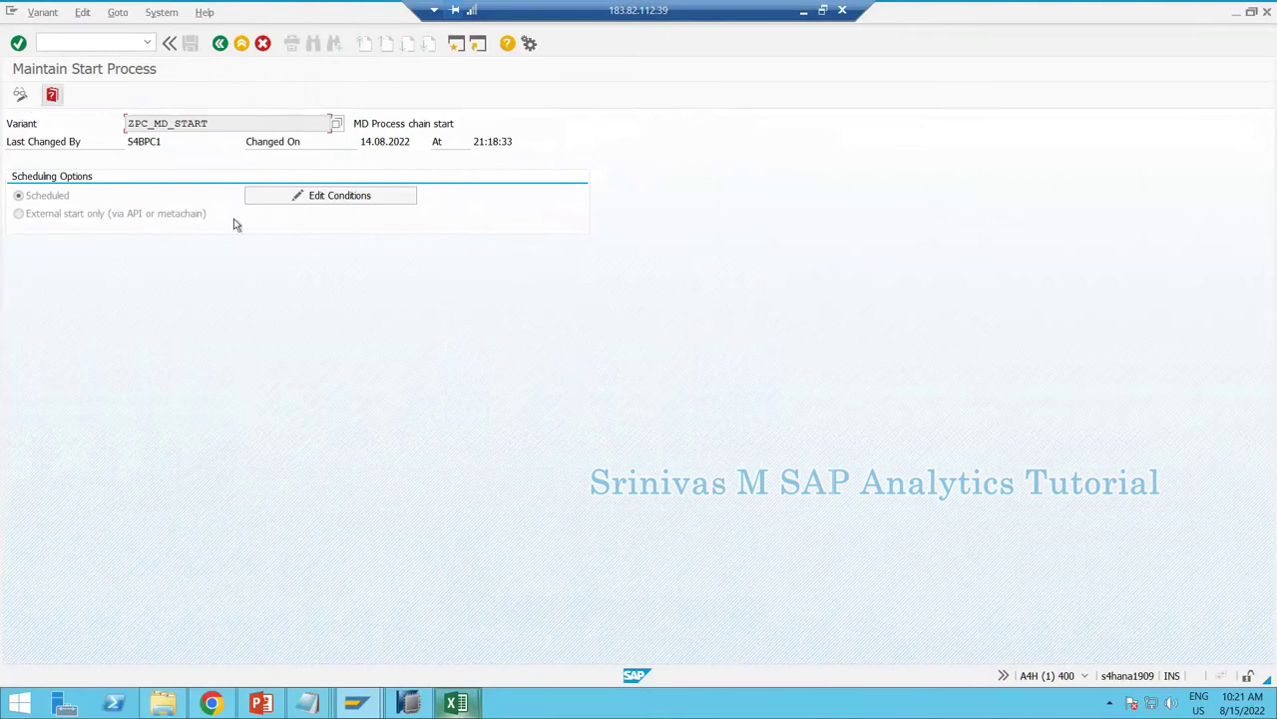
pyautogui.click(329, 198)
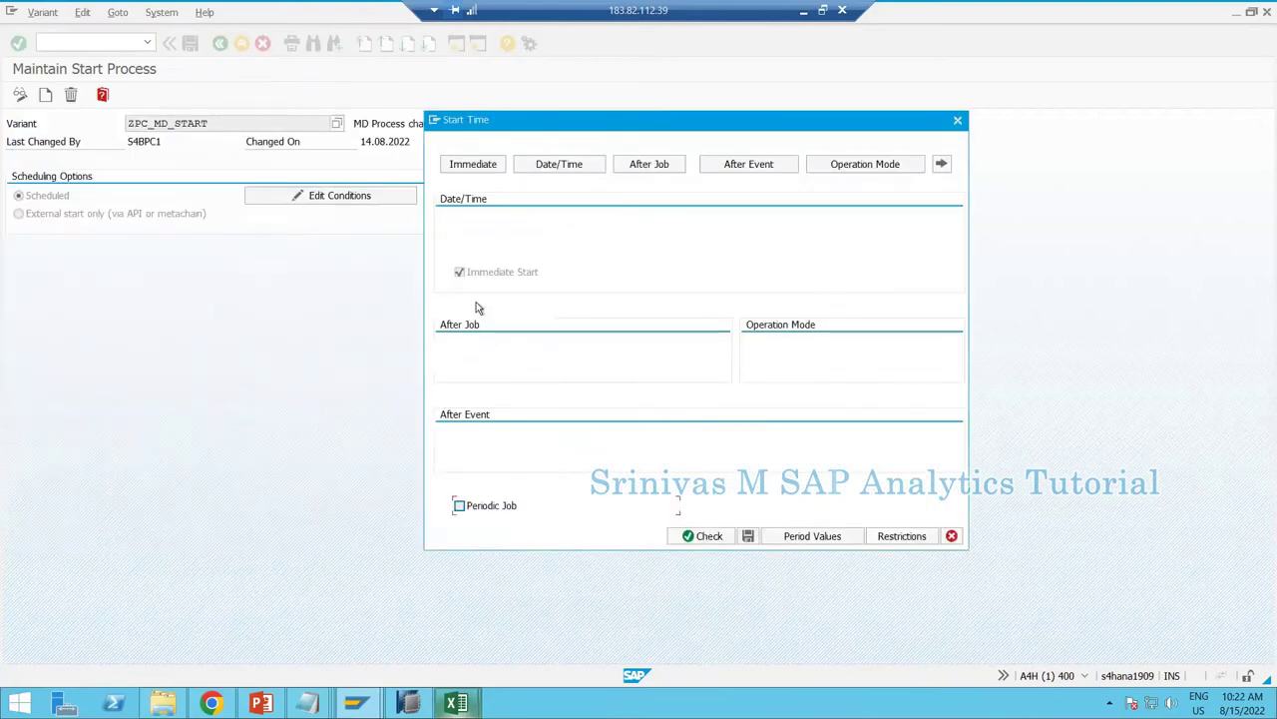
pyautogui.click(730, 544)
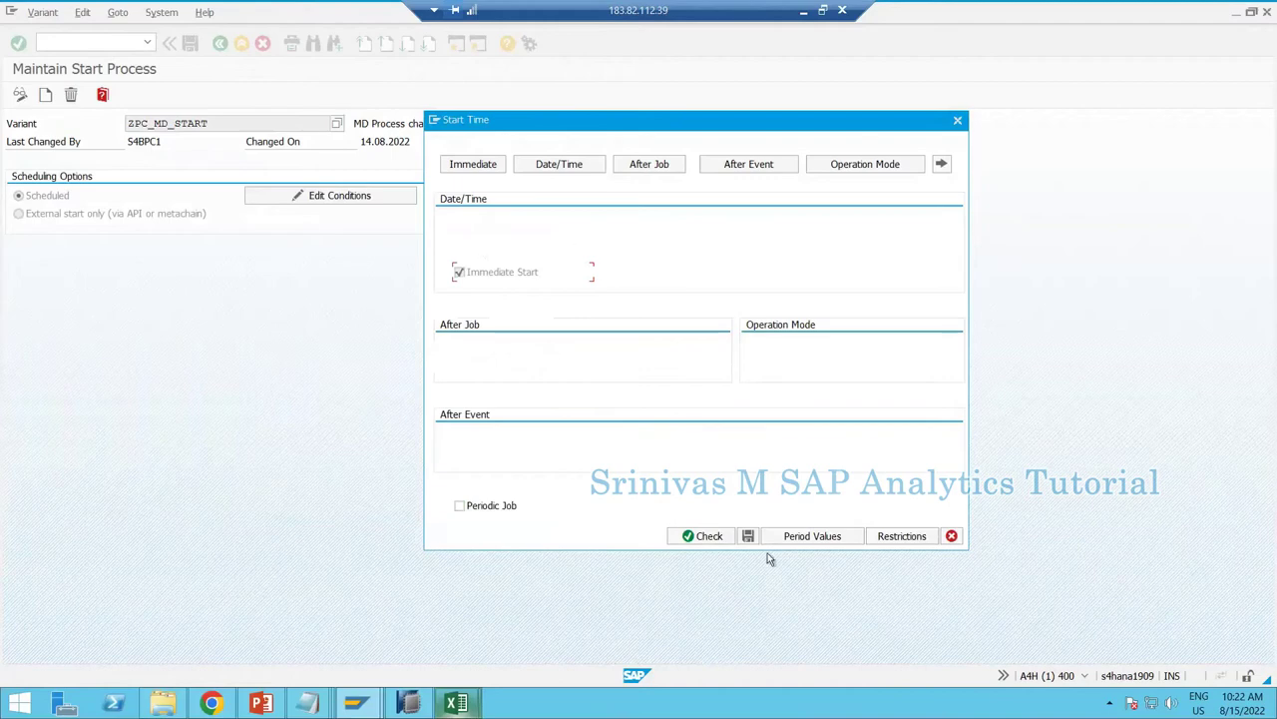
# Switch to Excel, enter R/3 in L19 and 10:00 PM in M19 of Sheet8, and return to the SAP start-time dialog.
pyautogui.click(473, 707)
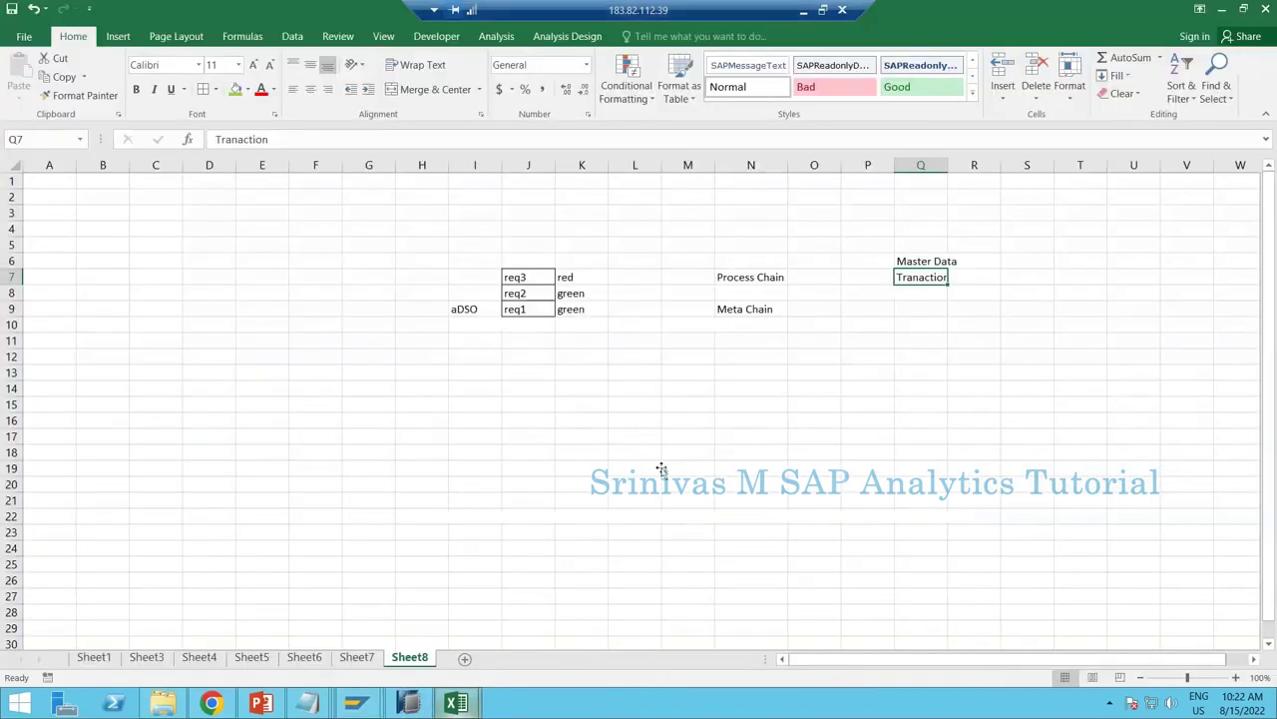
pyautogui.click(658, 469)
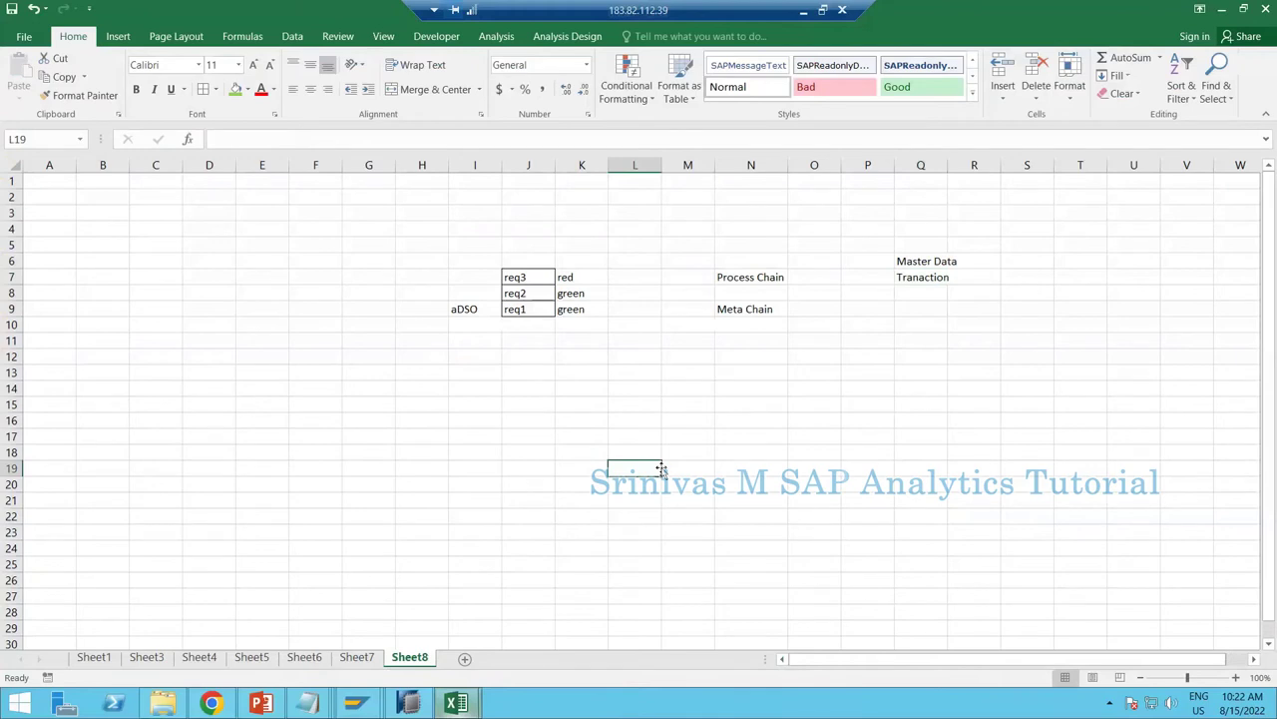
pyautogui.write('R/3')
pyautogui.press('Tab')
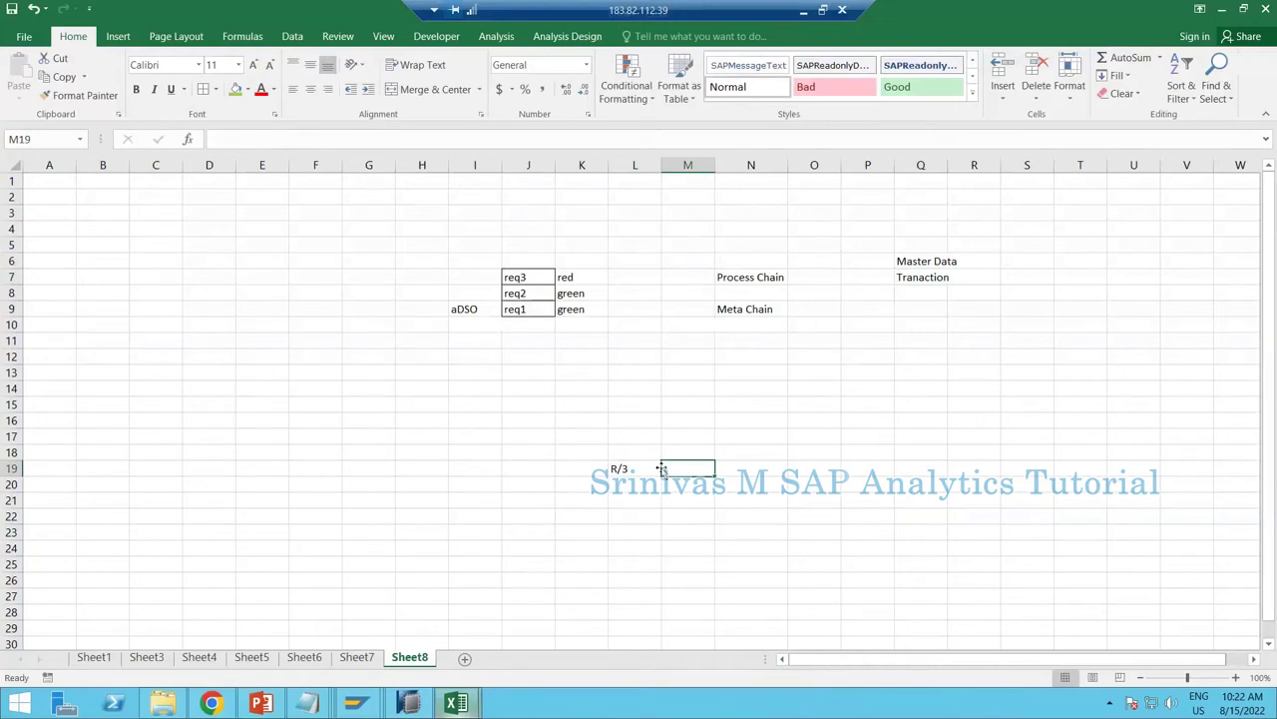
pyautogui.write('10')
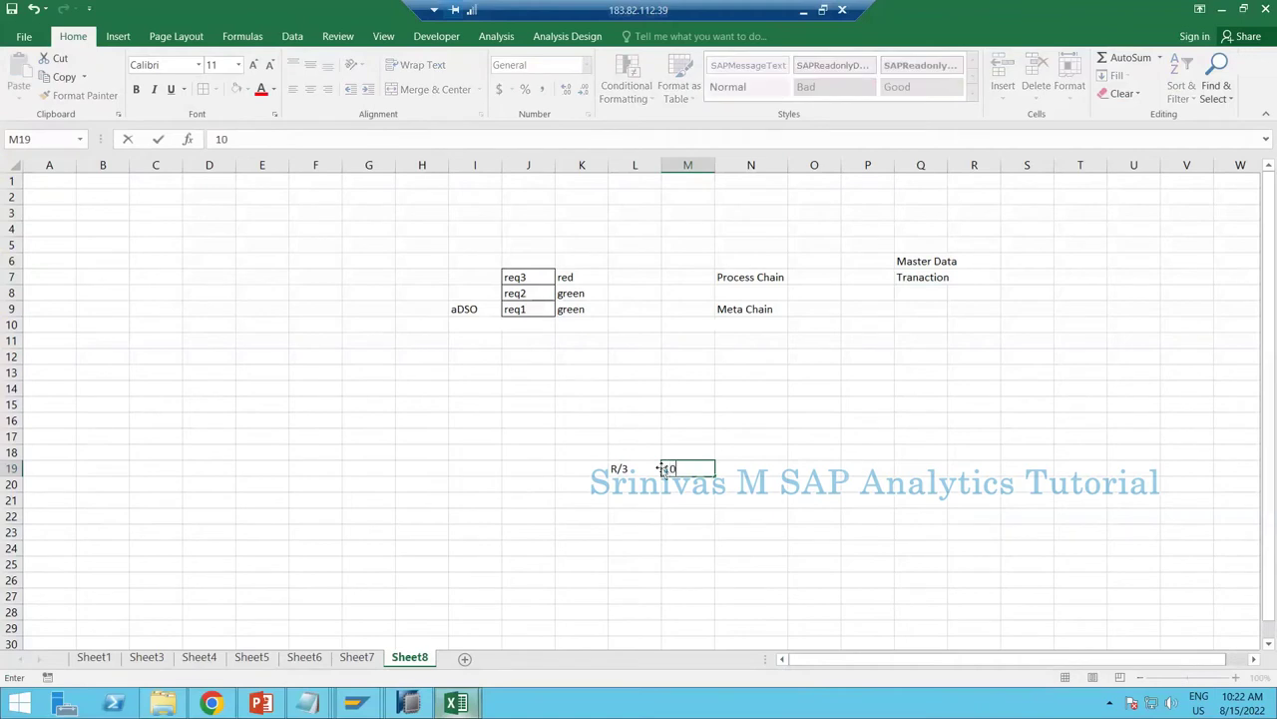
pyautogui.press('Return')
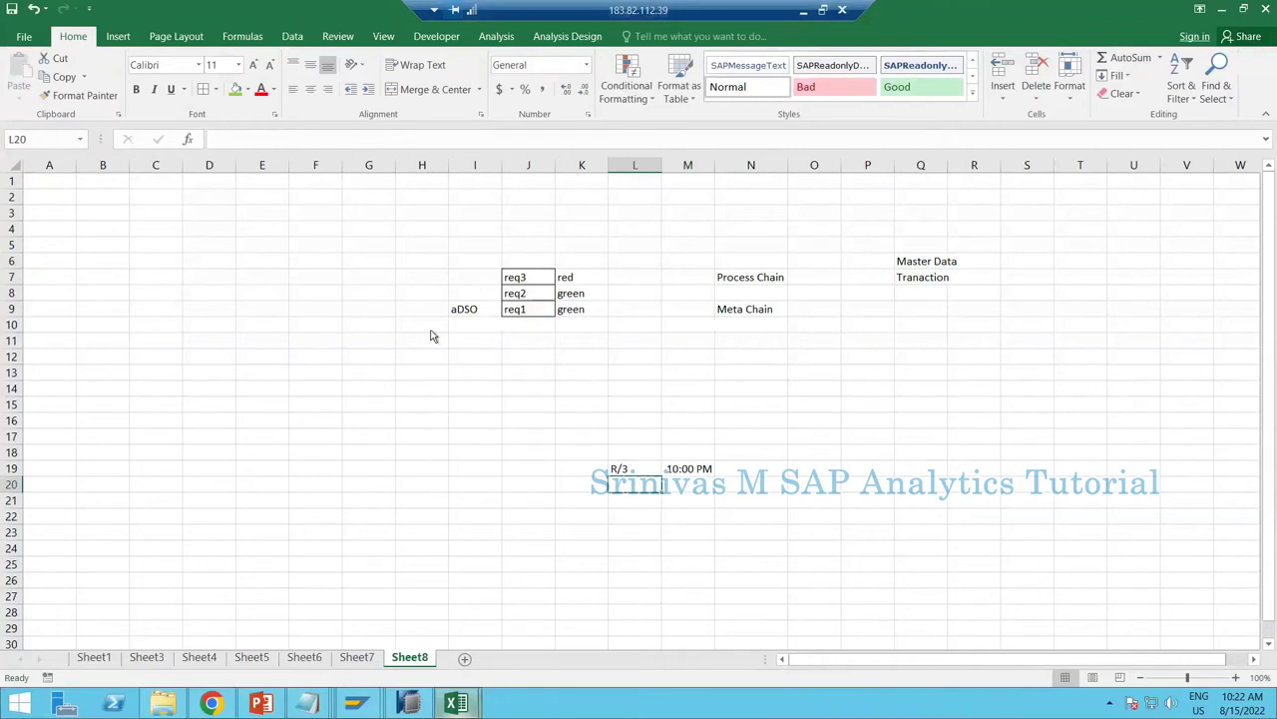
pyautogui.hotkey('alt', 'Tab')
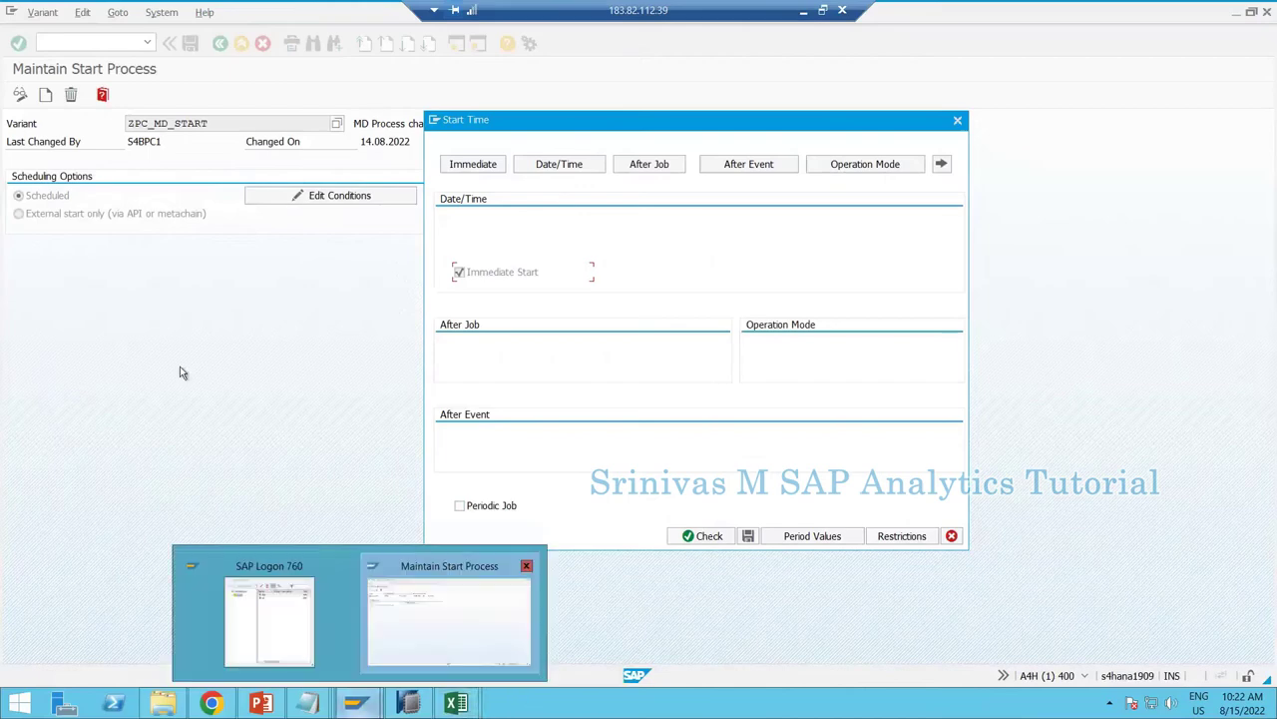
pyautogui.click(404, 571)
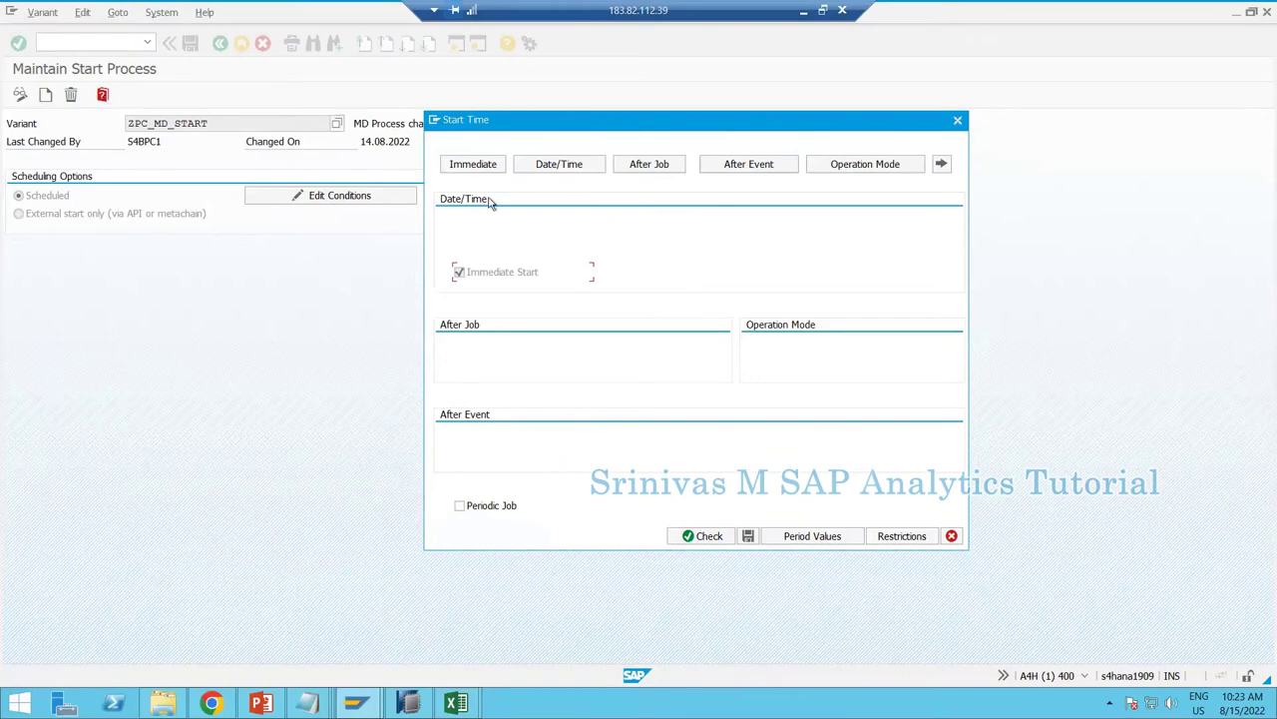
# Schedule ZPC_MD_START for 15.08.2022 at 21:04:07, save the start conditions, and return to the process chain.
pyautogui.click(563, 164)
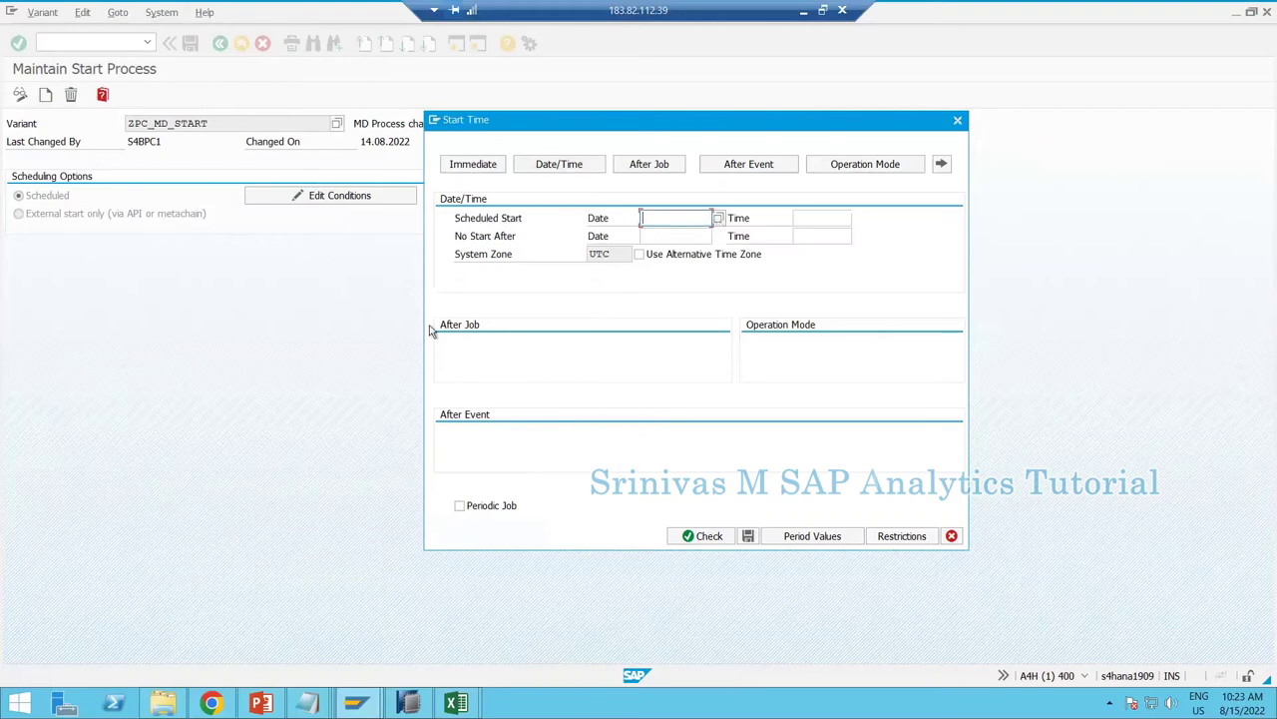
pyautogui.press('F4')
pyautogui.doubleClick(207, 337)
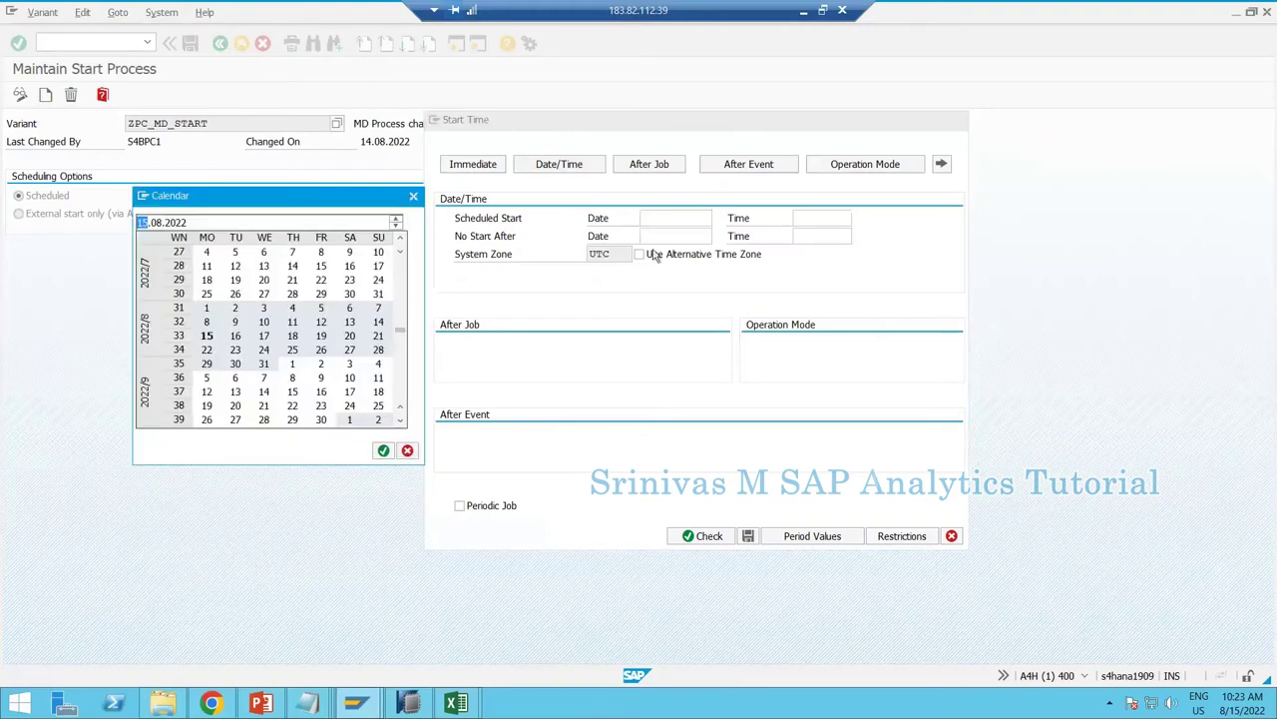
pyautogui.click(817, 218)
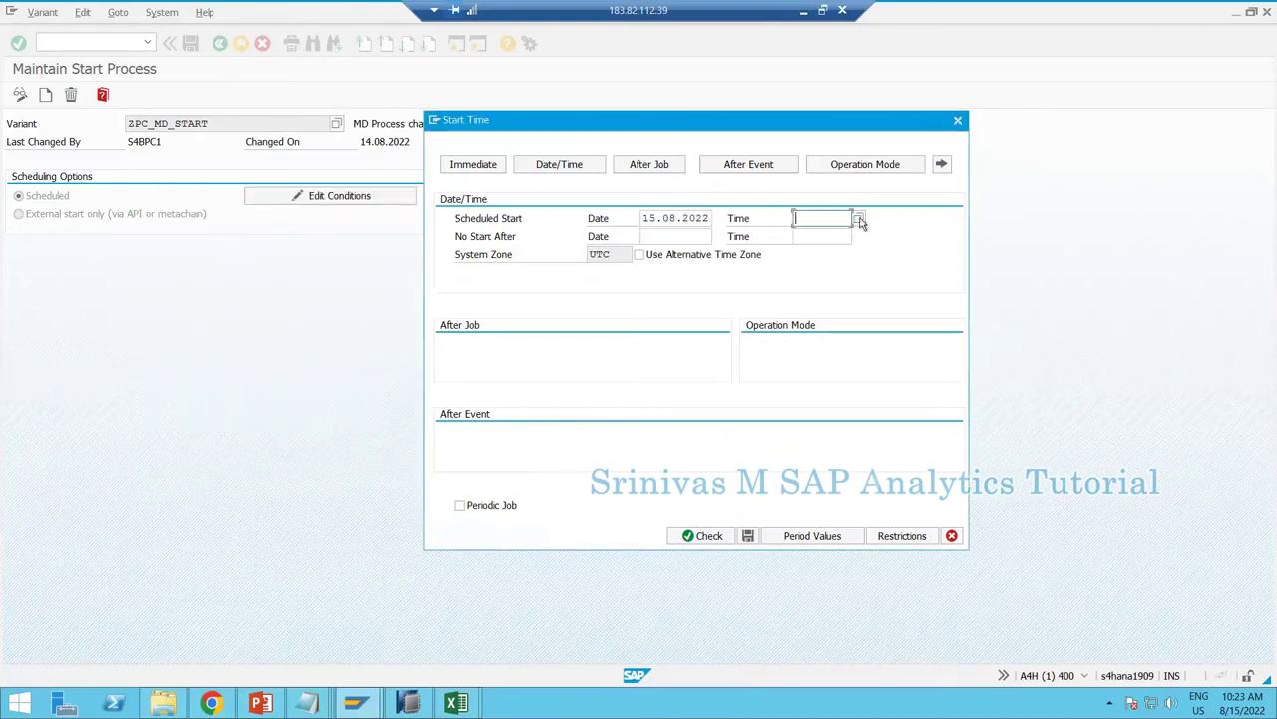
pyautogui.click(860, 219)
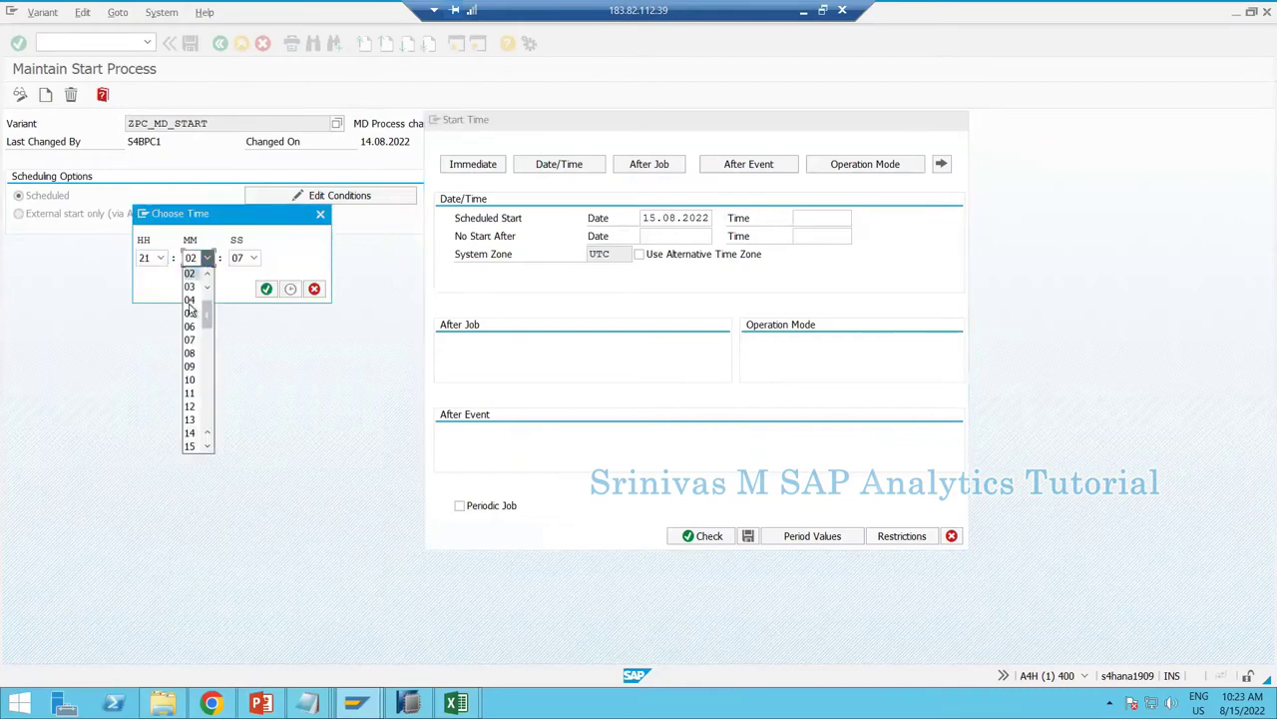
pyautogui.click(268, 290)
pyautogui.click(267, 289)
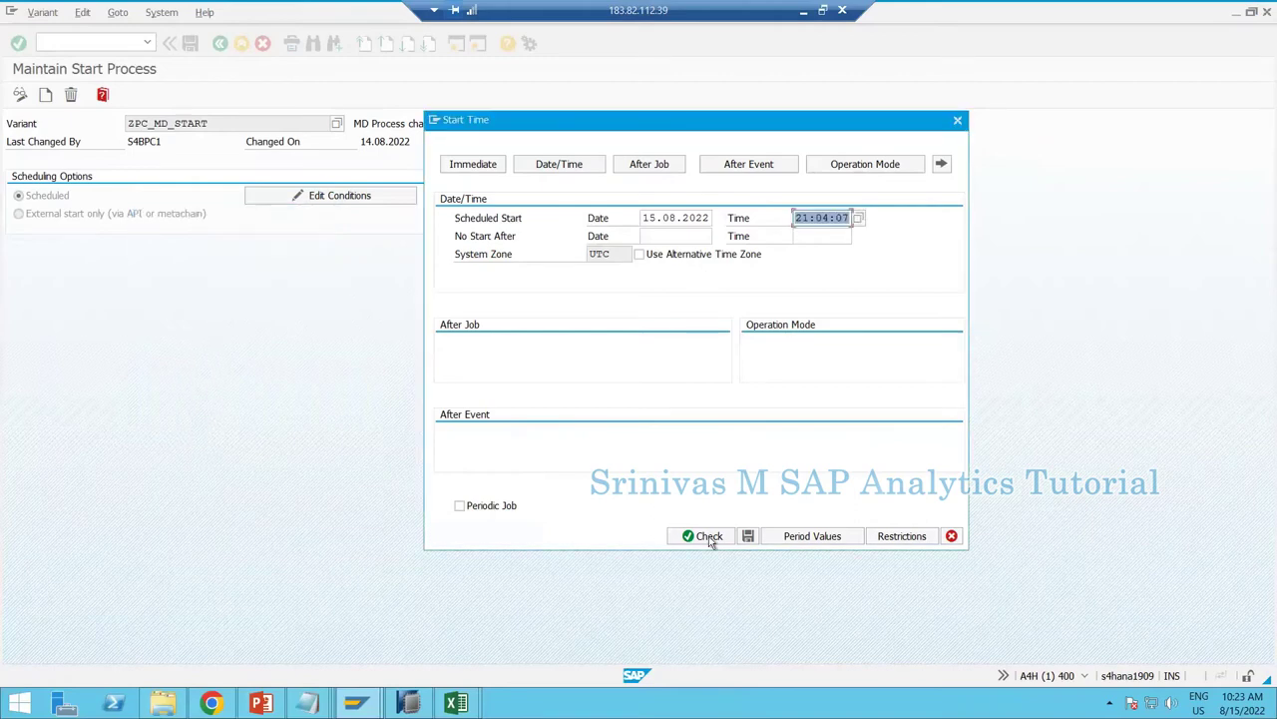
pyautogui.click(748, 536)
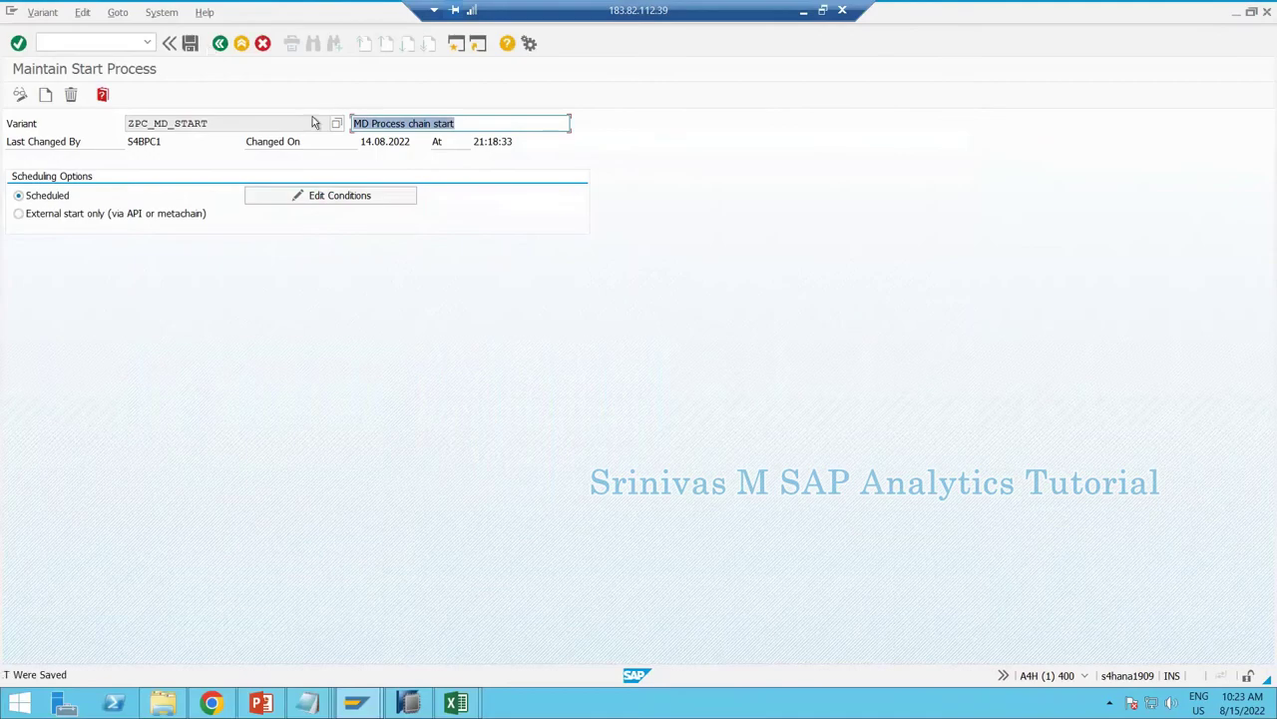
pyautogui.click(219, 43)
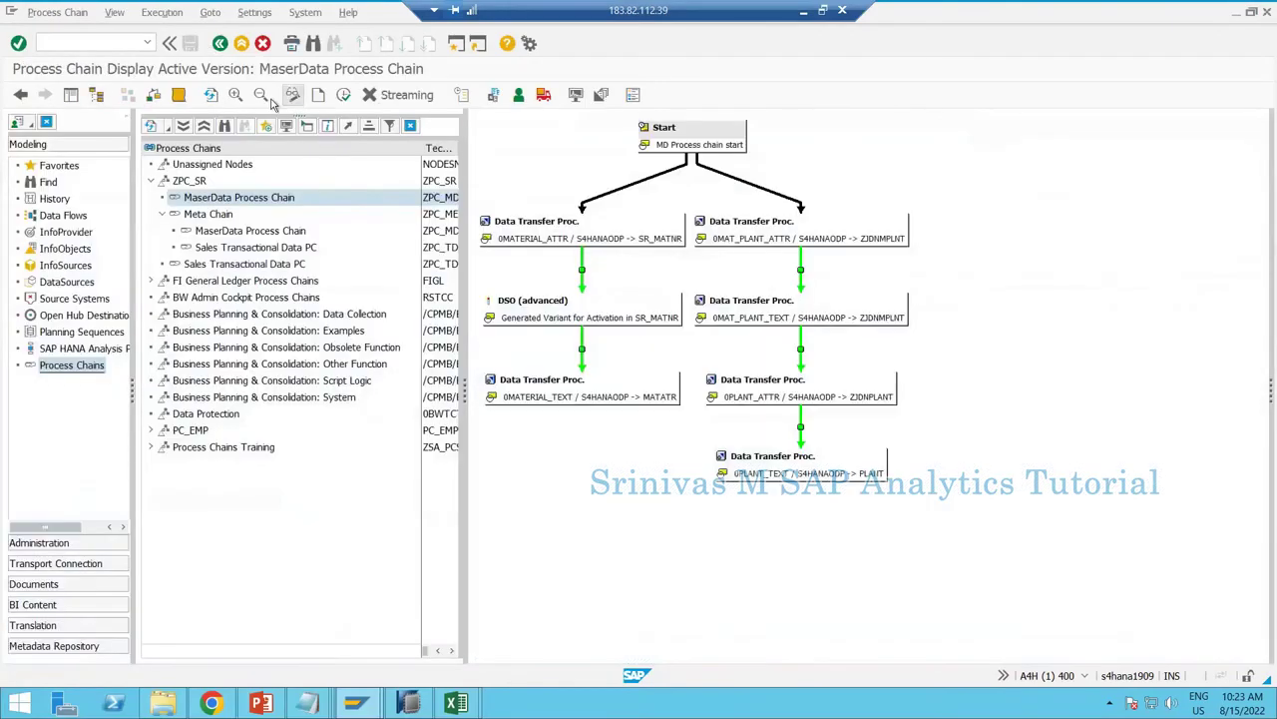
# Switch MaserData Process Chain to change mode, activate it, and schedule it with Standard Priority C.
pyautogui.click(293, 95)
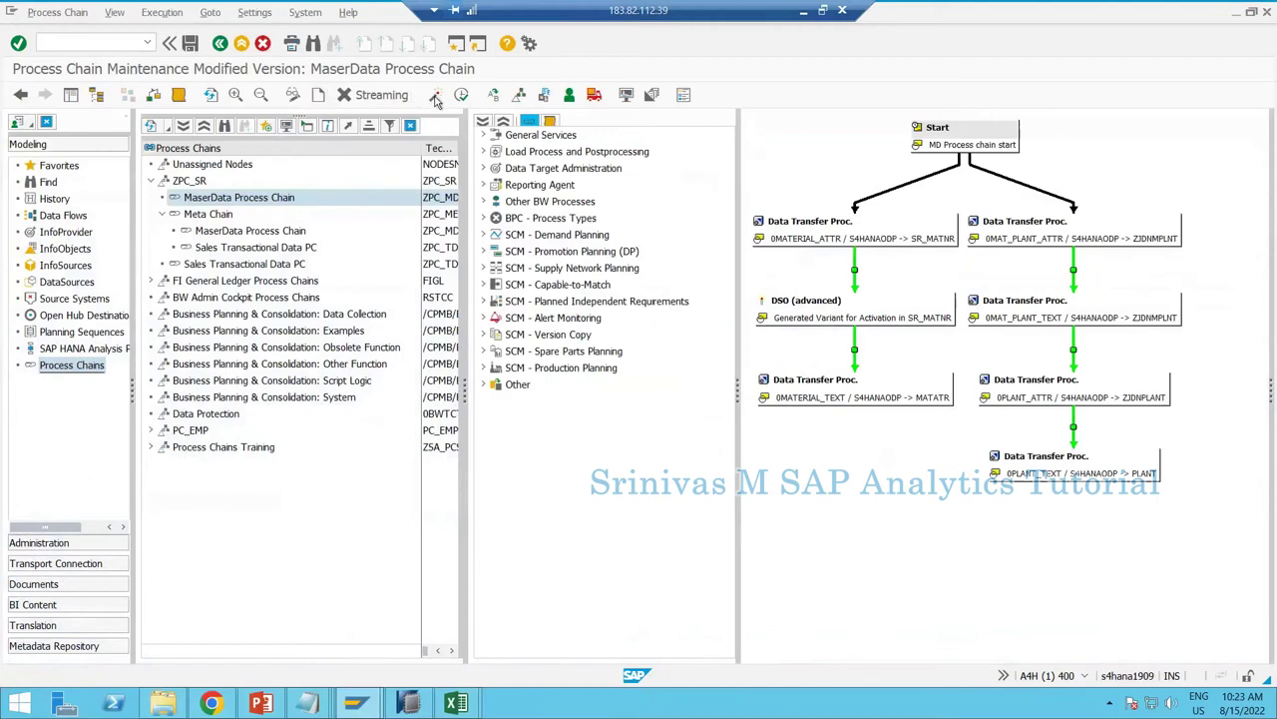
pyautogui.click(435, 96)
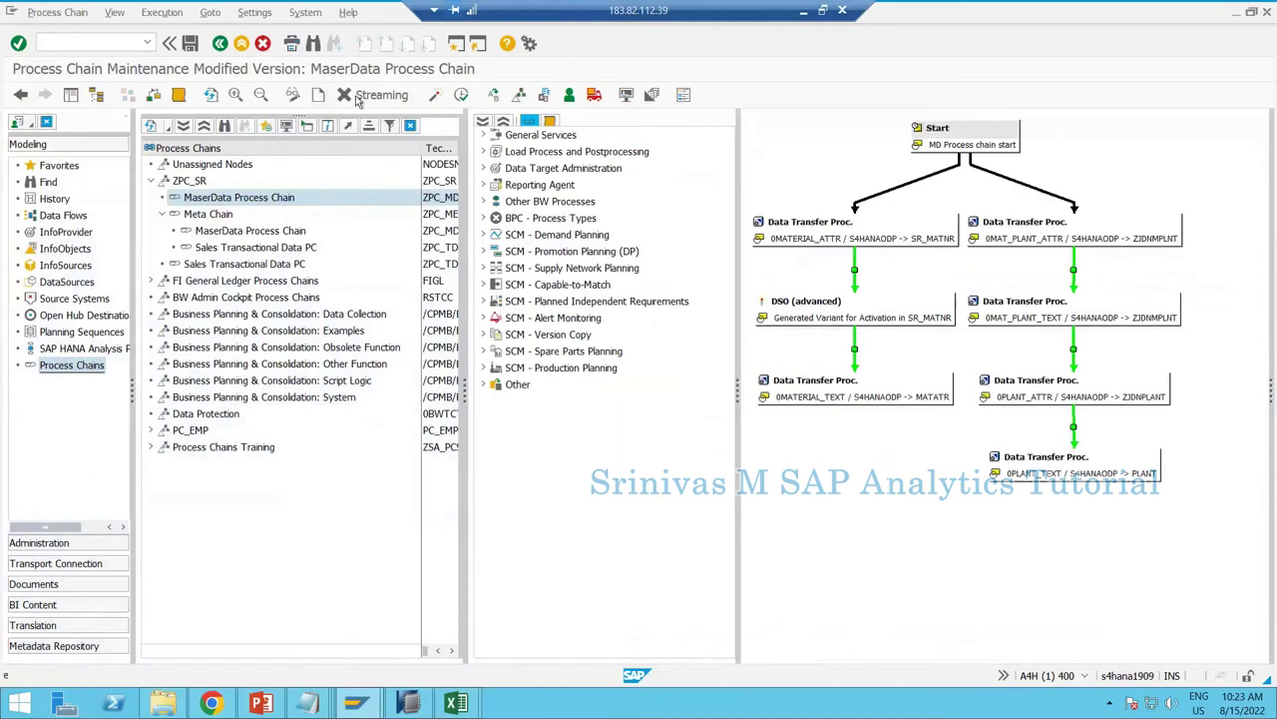
pyautogui.click(461, 95)
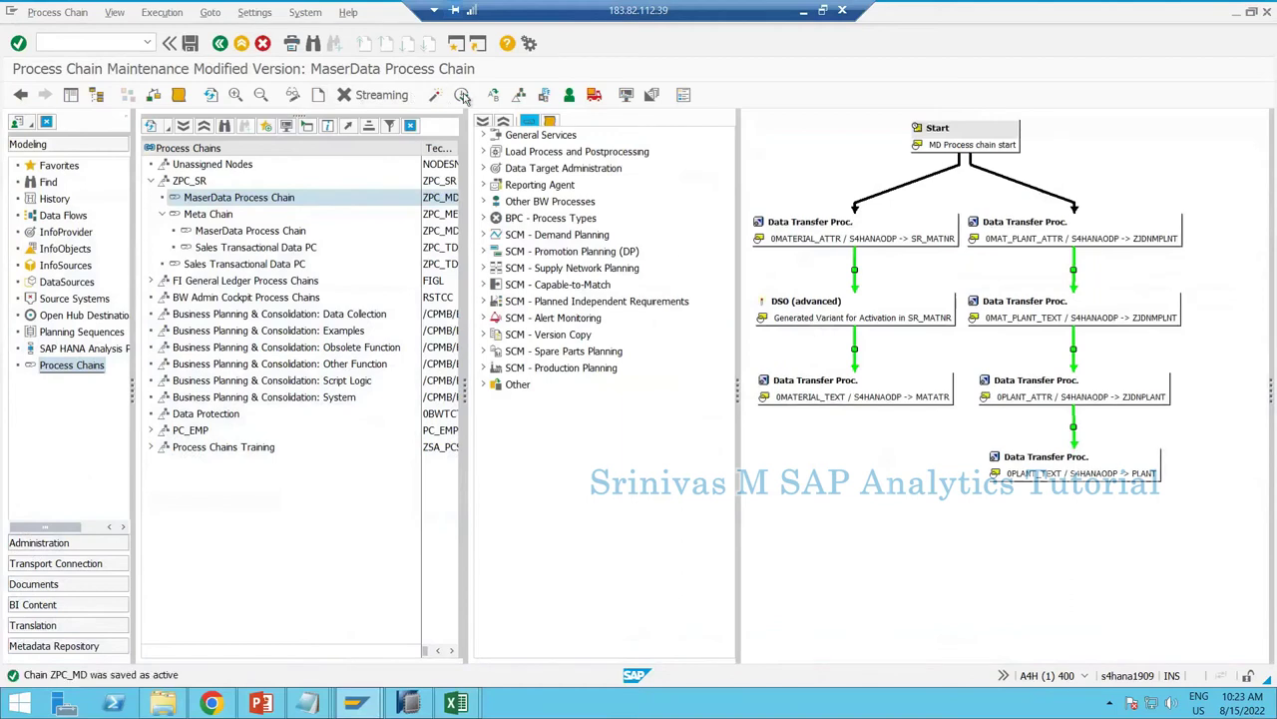
pyautogui.click(462, 95)
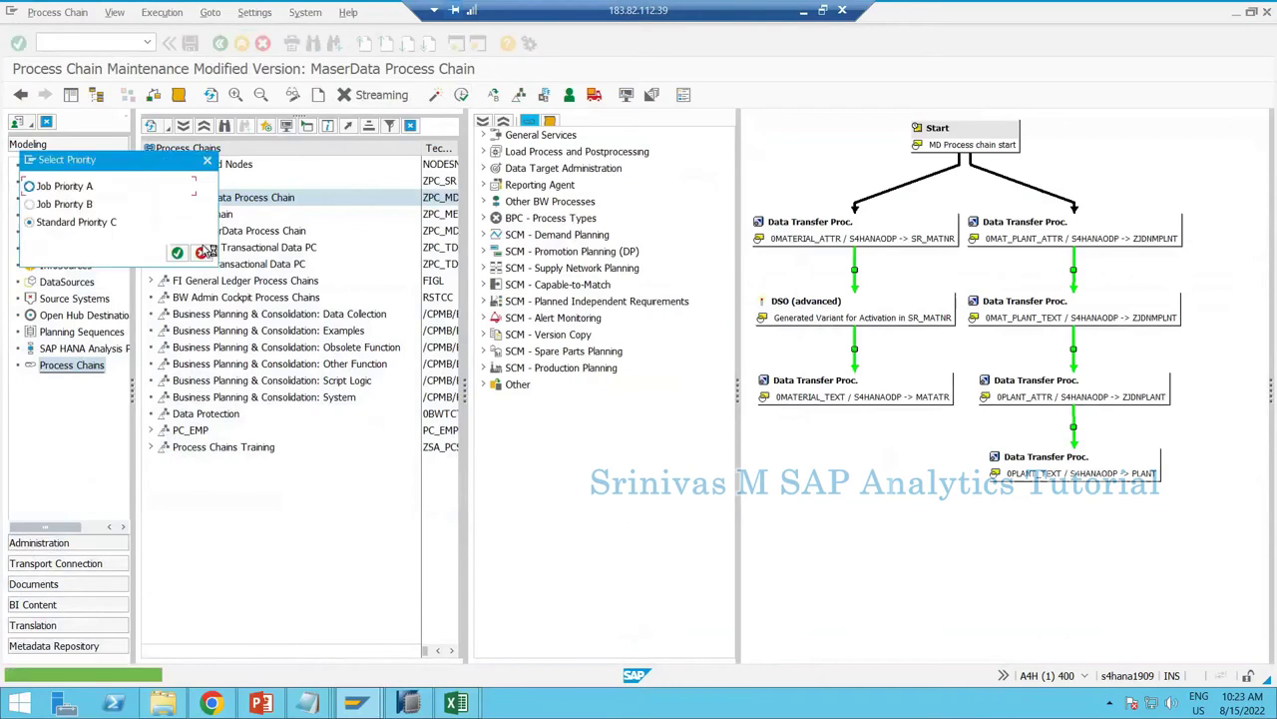
pyautogui.click(176, 253)
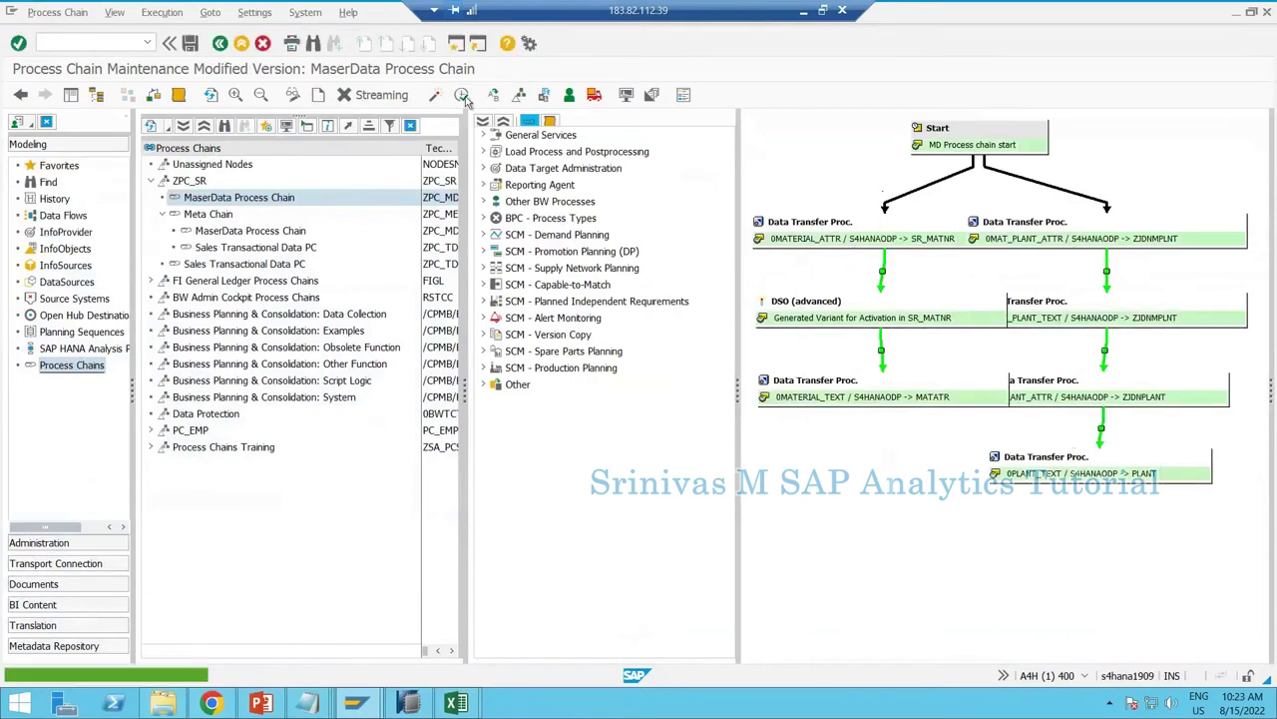
# Open the log view of MaserData Process Chain and check the scheduled date and time in its start variant.
pyautogui.click(207, 98)
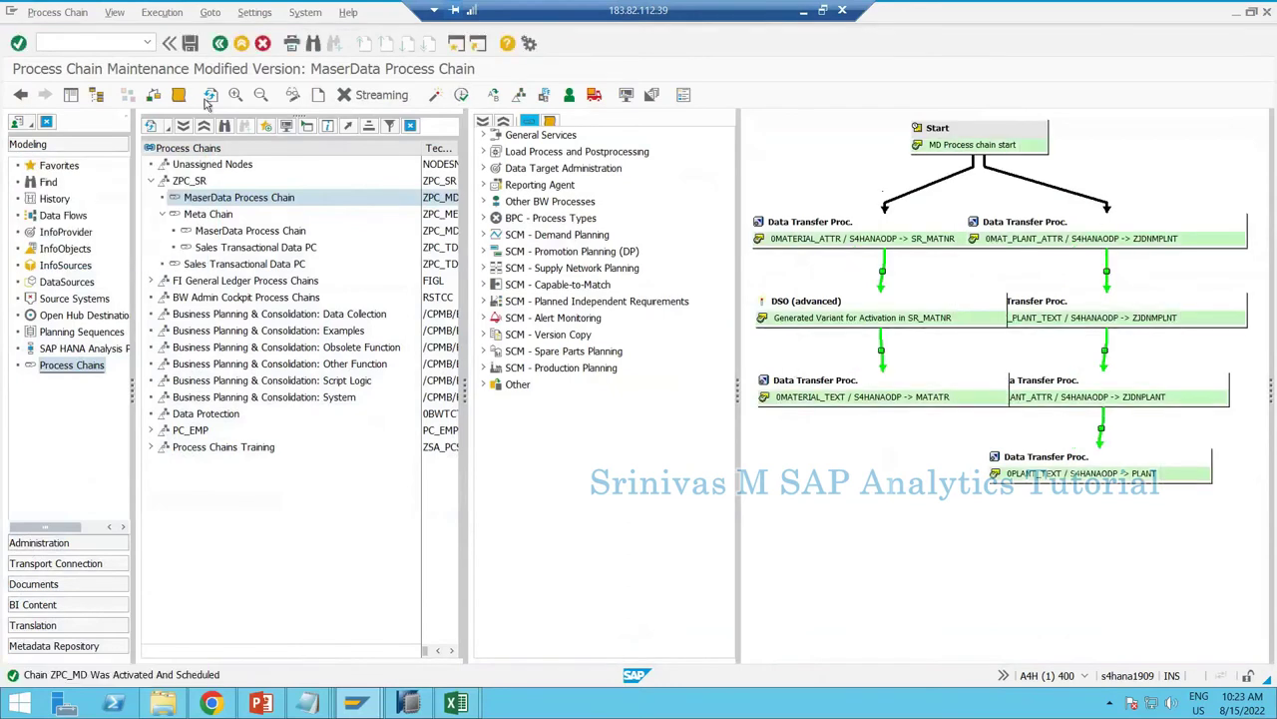
pyautogui.click(160, 96)
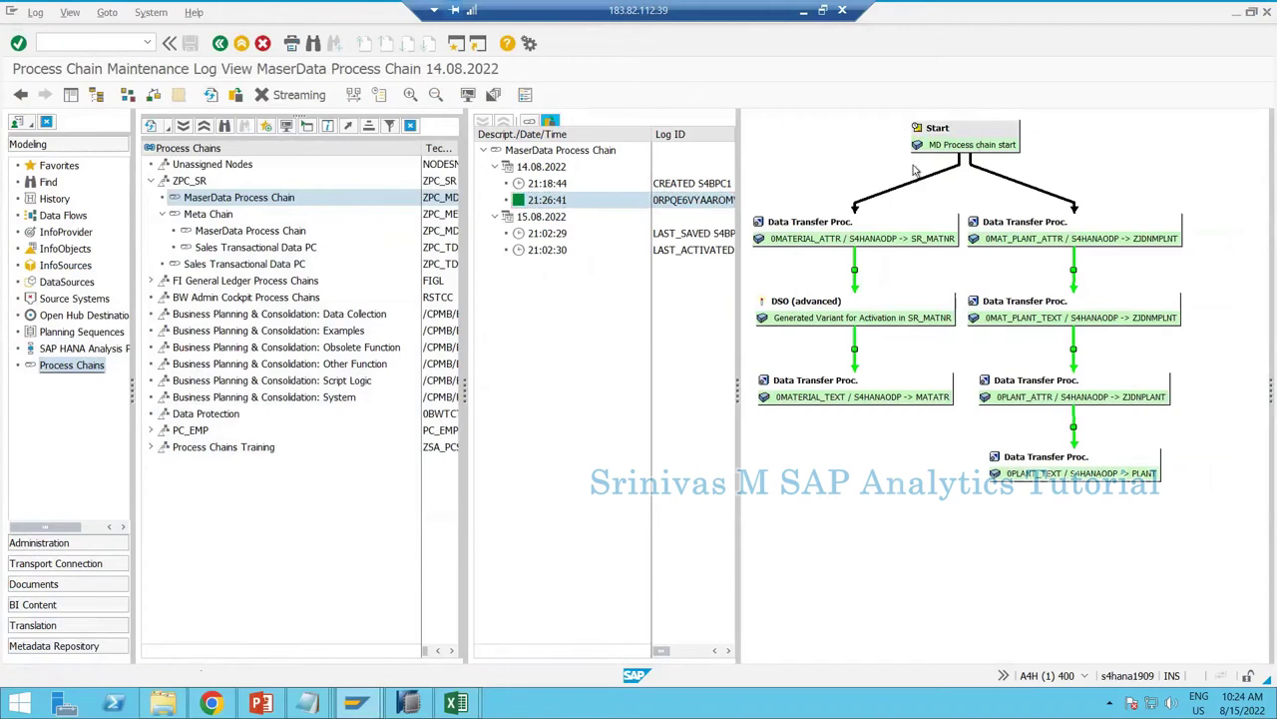
pyautogui.rightClick(970, 145)
pyautogui.press('Return')
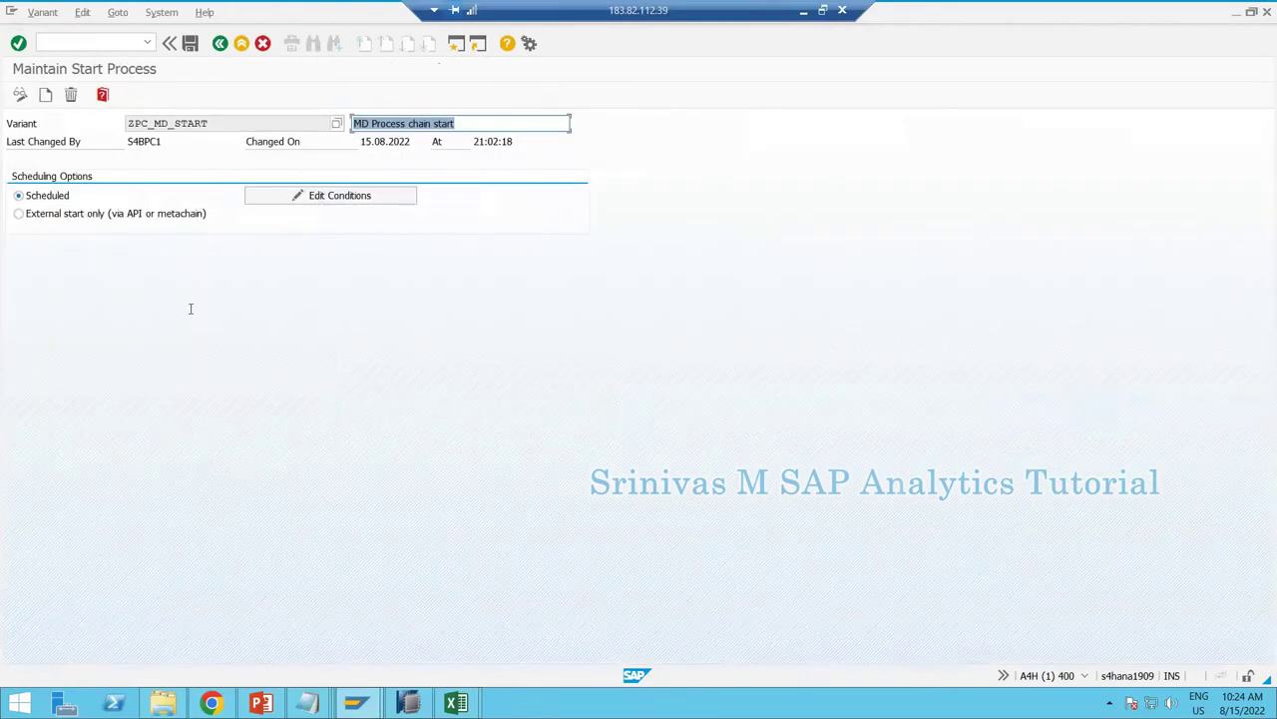
pyautogui.click(331, 195)
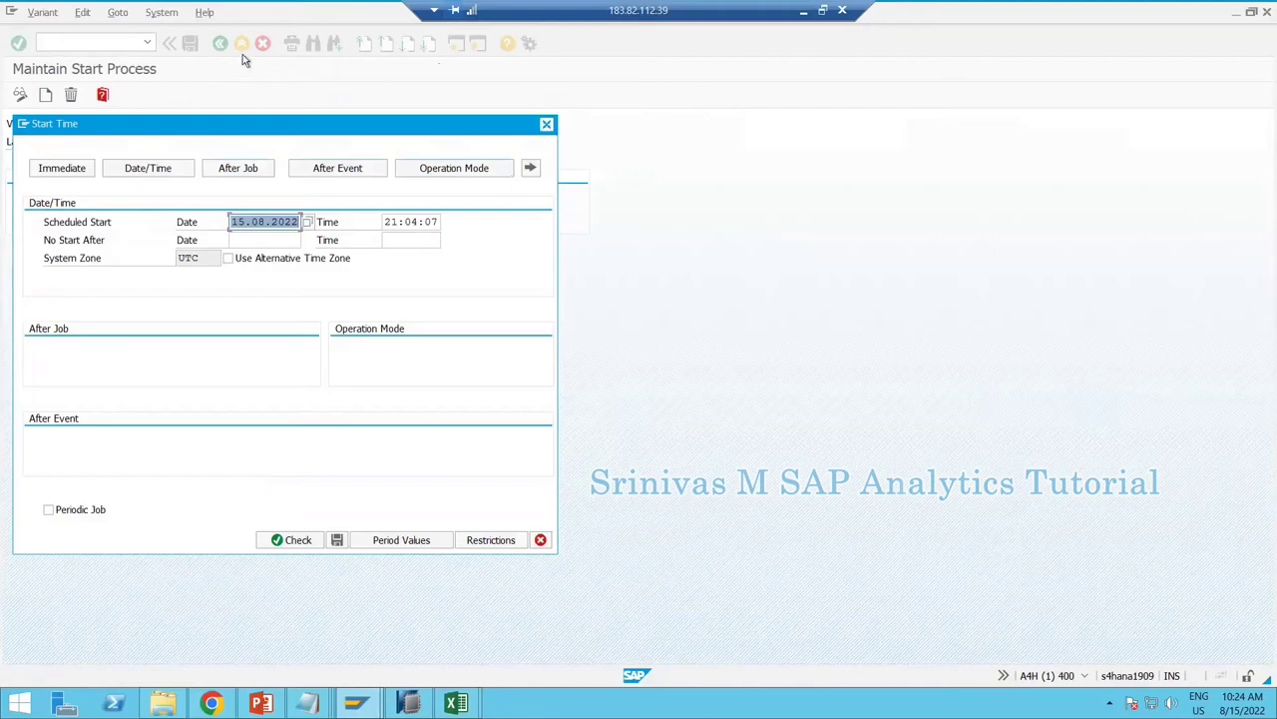
pyautogui.click(546, 124)
pyautogui.click(220, 43)
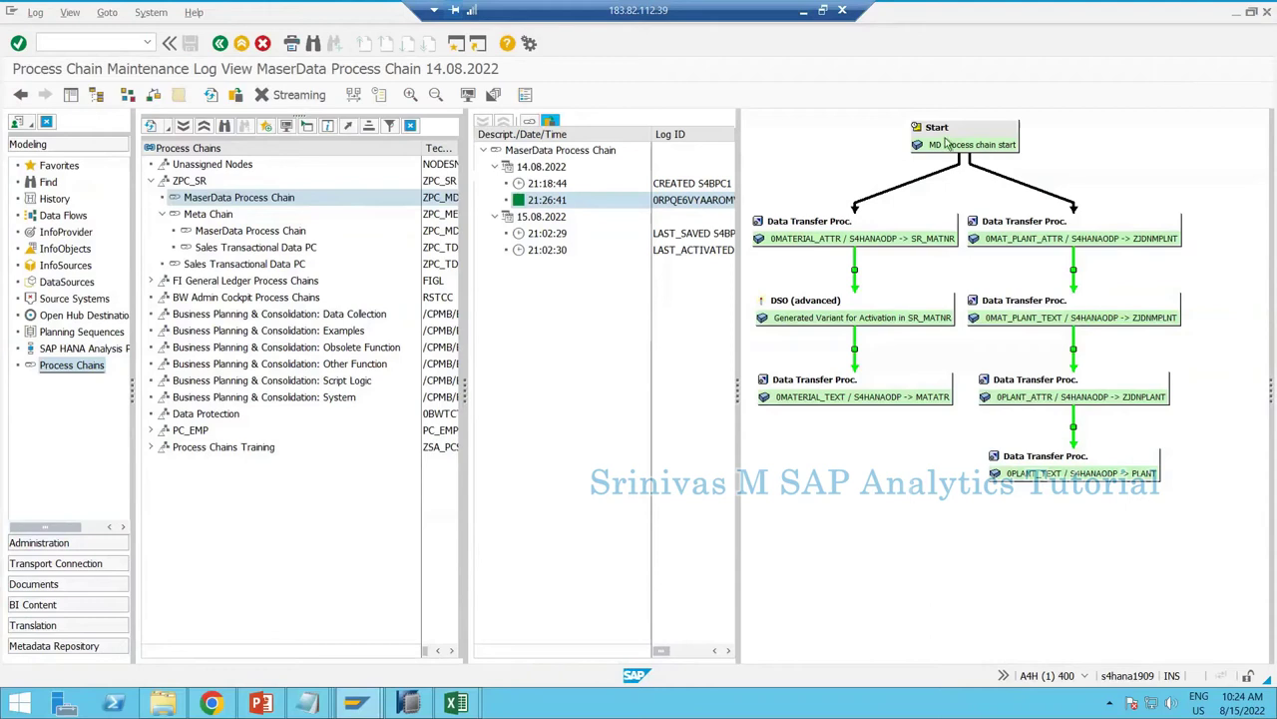
# Reload the chain's logs for This Month and Last Month and display MaserData Process Chain again.
pyautogui.click(553, 121)
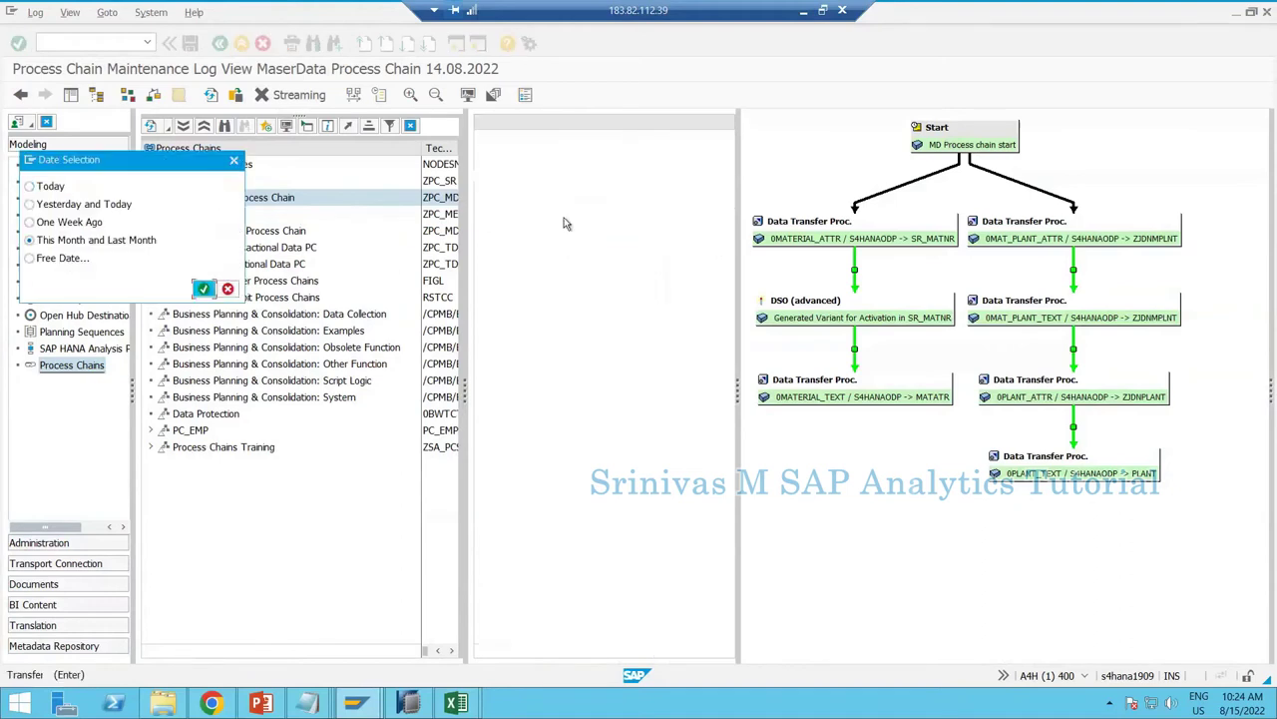
pyautogui.press('Return')
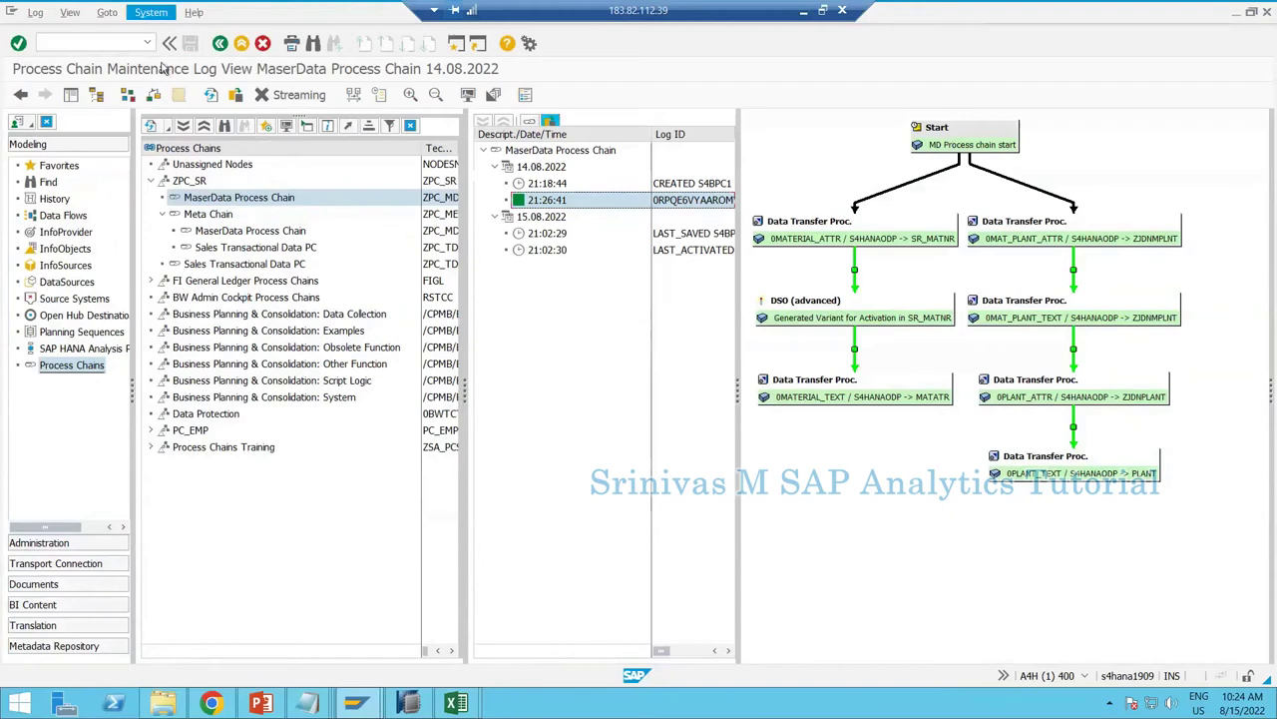
pyautogui.hotkey('alt', 'y')
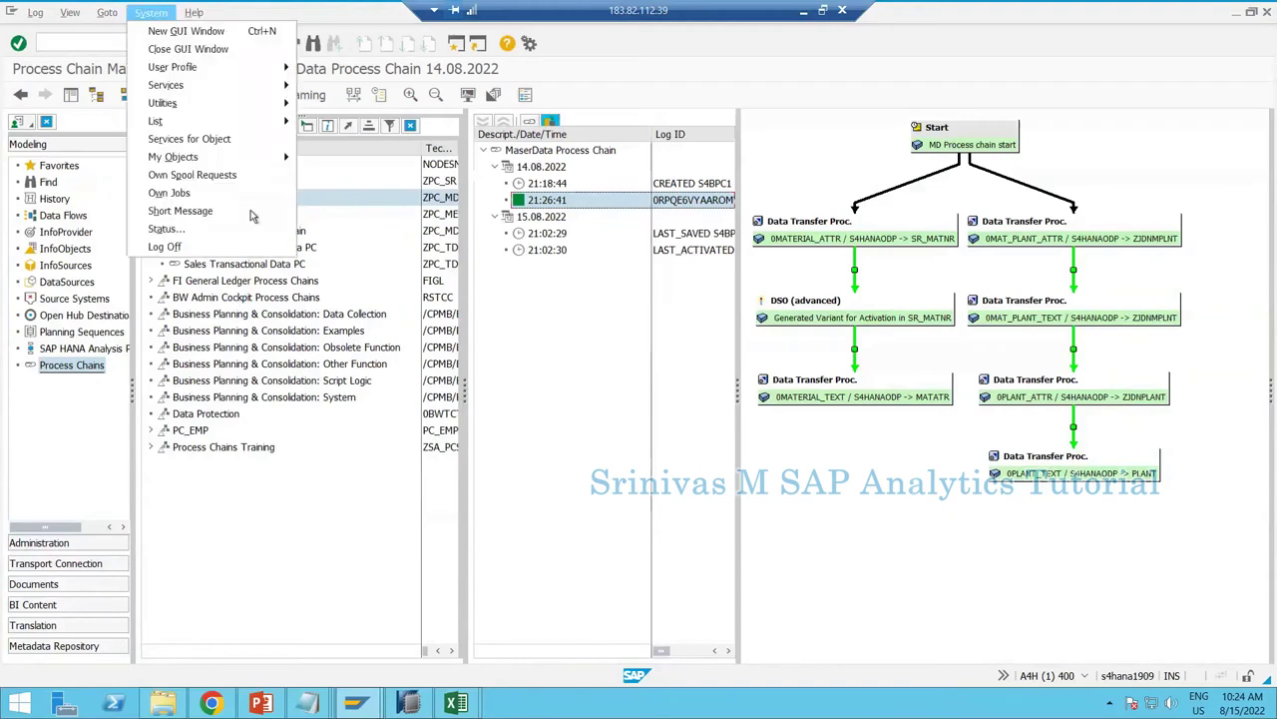
pyautogui.press('Escape')
pyautogui.doubleClick(274, 204)
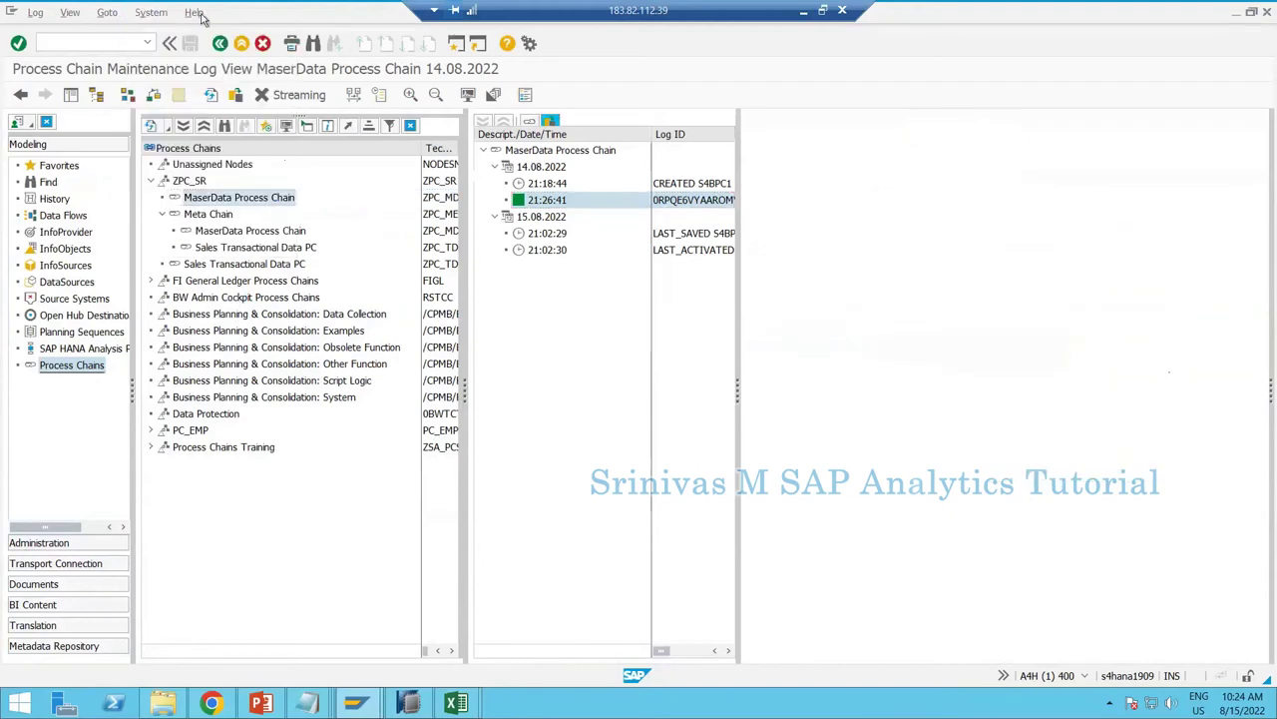
# Open the job overview of MaserData Process Chain and check the planned start date and time in the BI_PROCESS_TRIGGER job details.
pyautogui.click(161, 12)
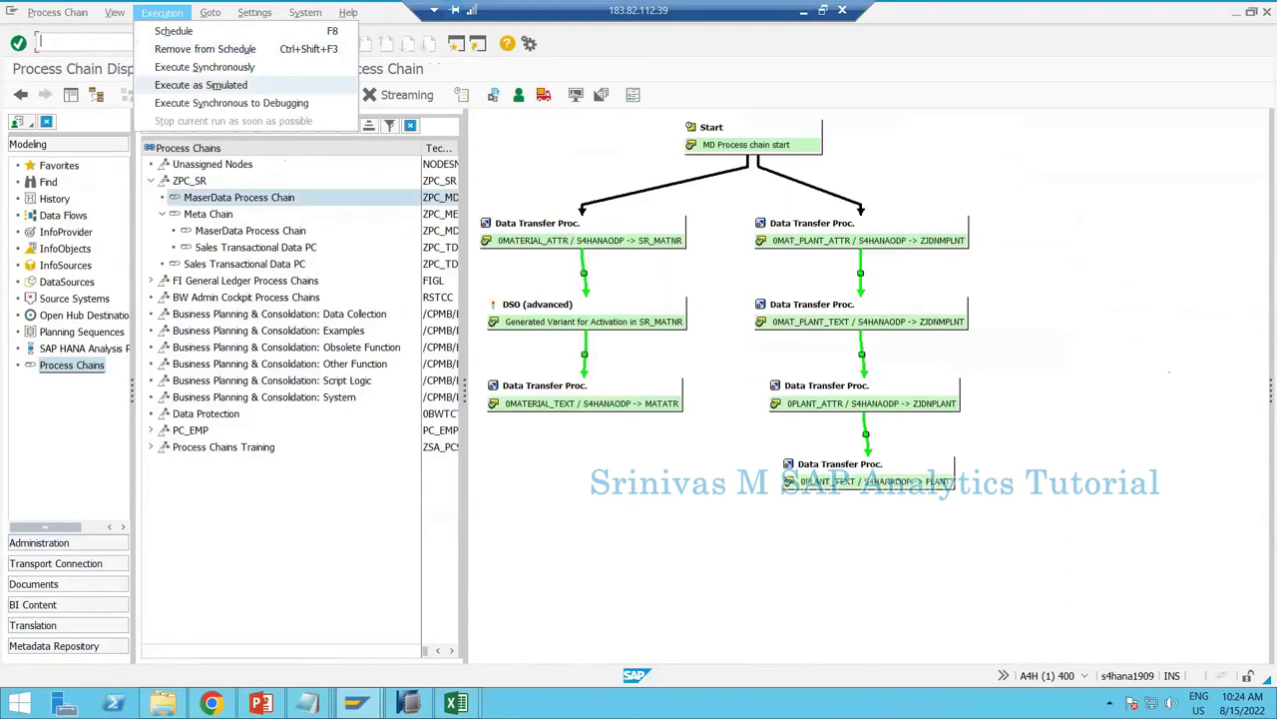
pyautogui.moveTo(210, 13)
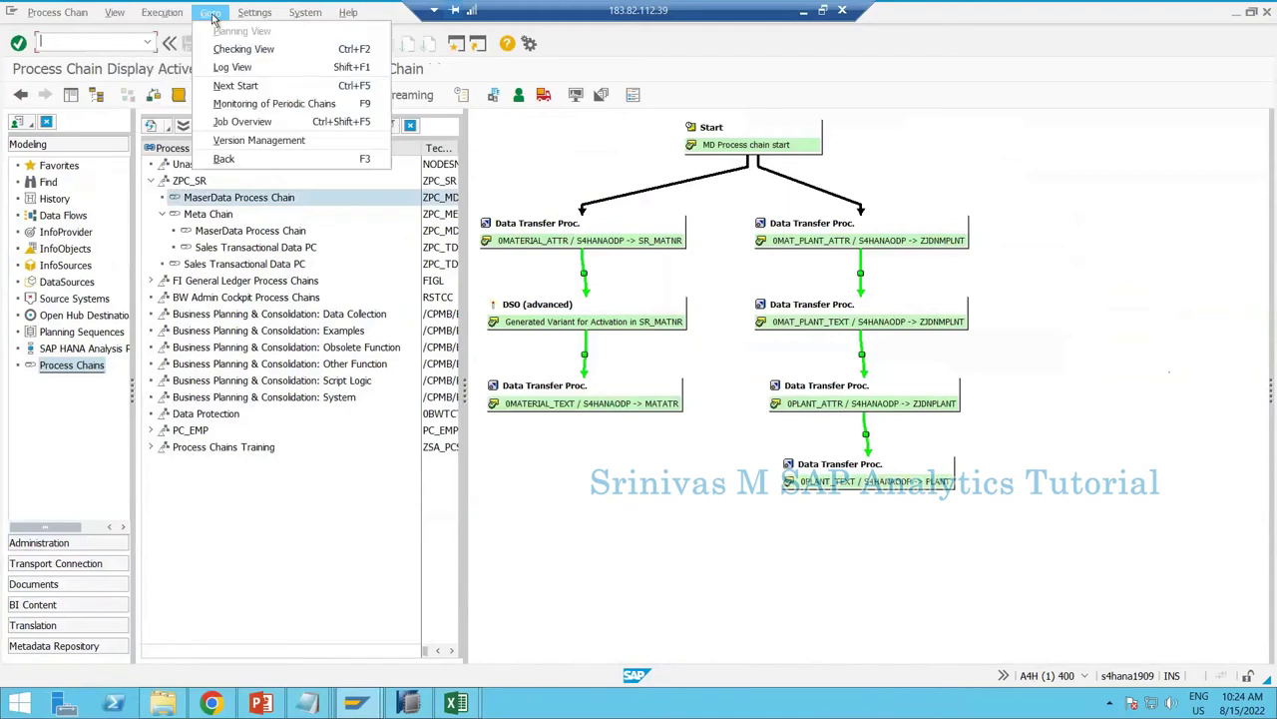
pyautogui.click(268, 87)
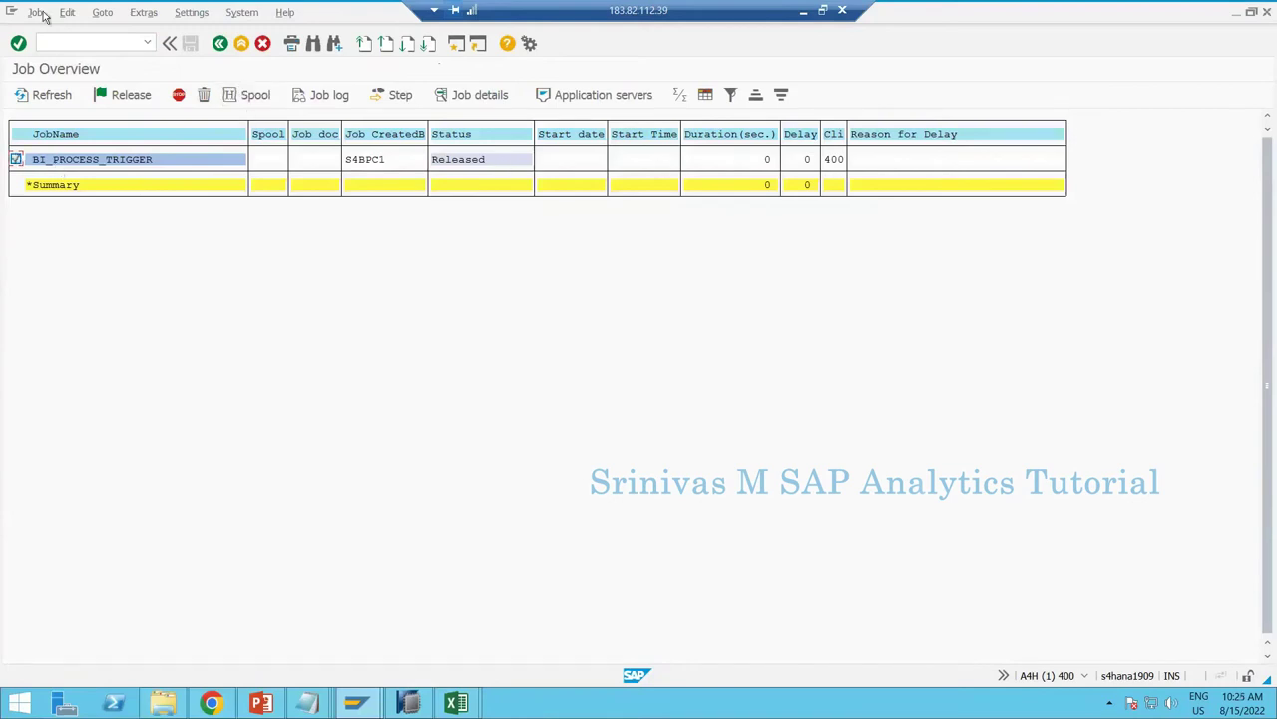
pyautogui.hotkey('alt', 'j')
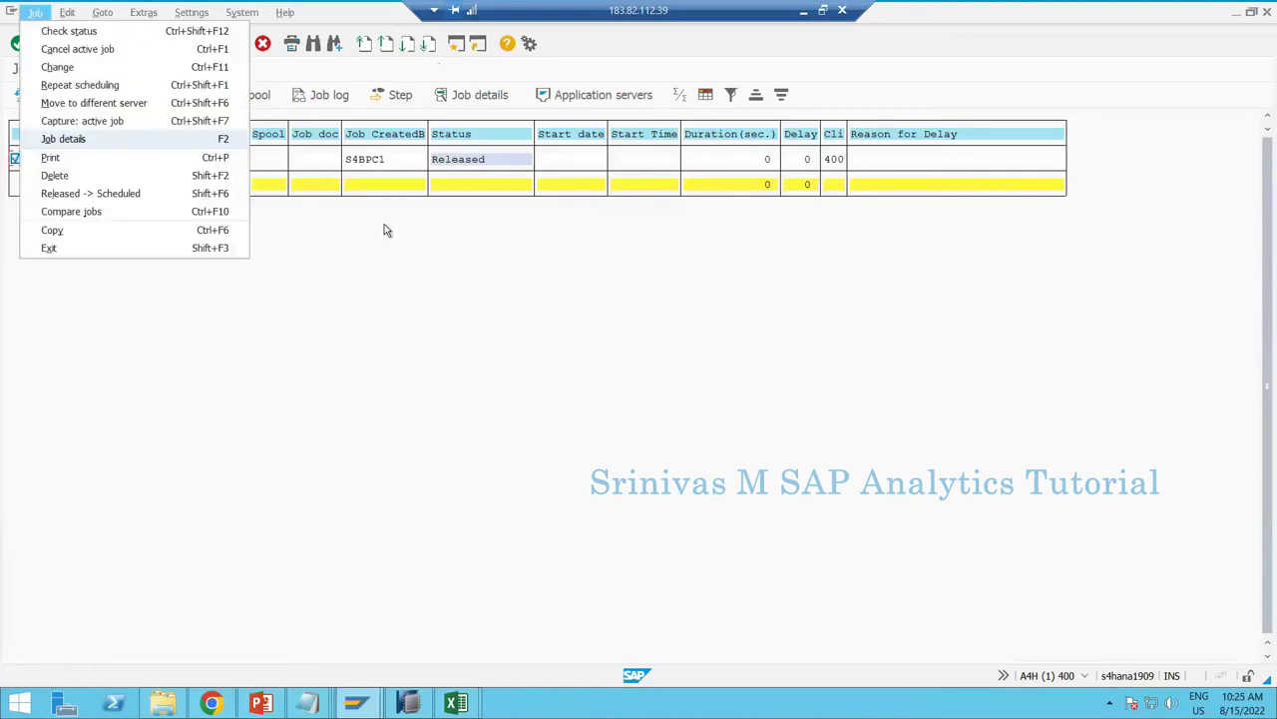
pyautogui.press('Return')
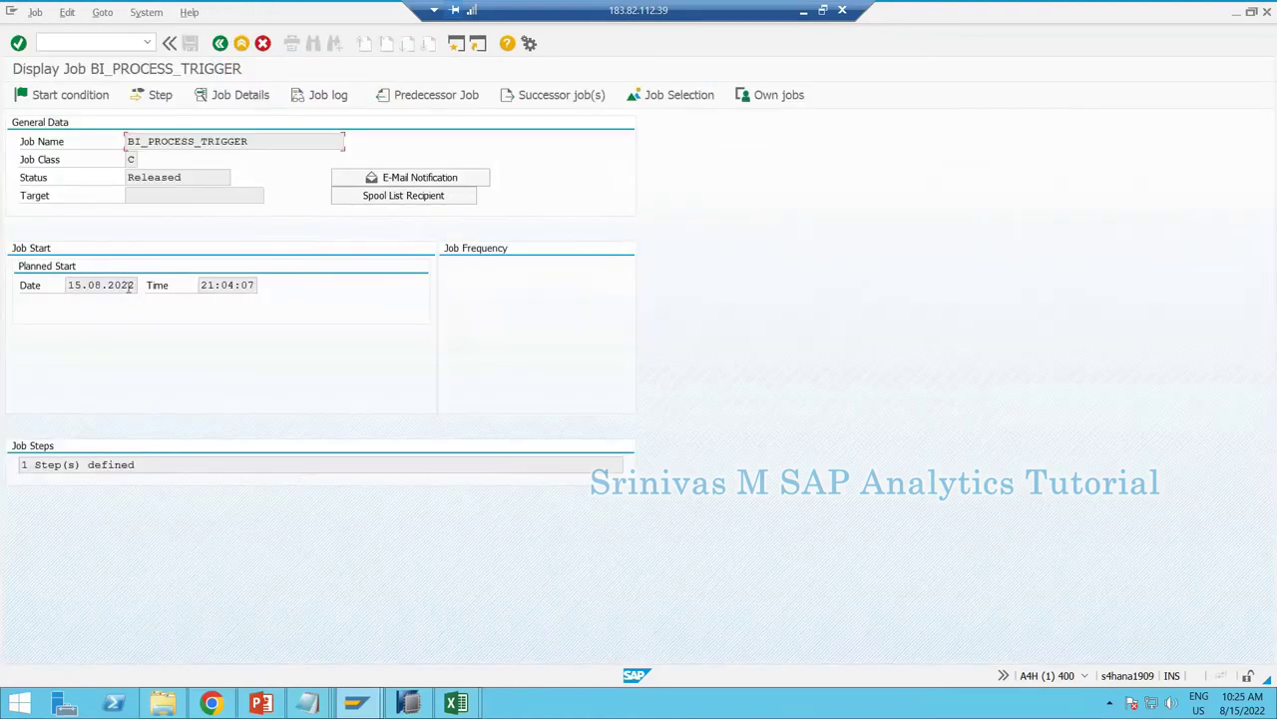
pyautogui.moveTo(95, 286); pyautogui.dragTo(66, 285)
pyautogui.moveTo(225, 299); pyautogui.dragTo(200, 286)
pyautogui.click(231, 285)
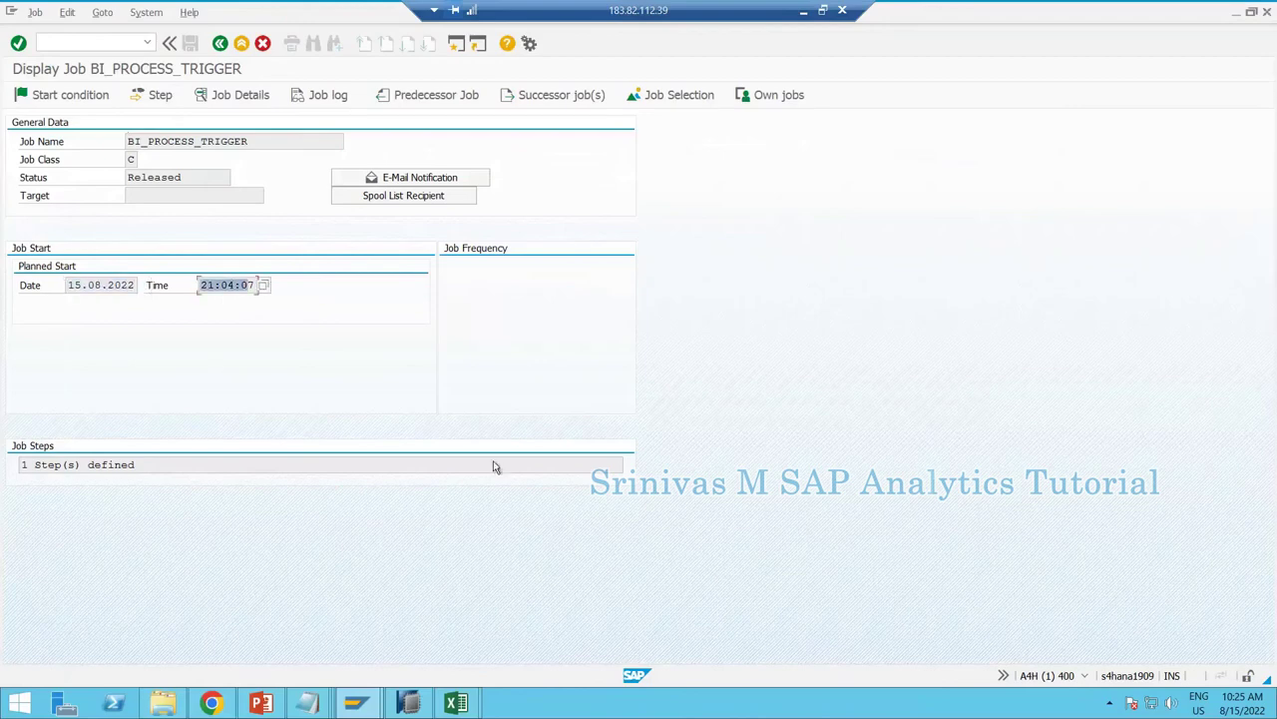
# Return to the job overview, refresh the job status, and go back to the process chain display.
pyautogui.click(243, 44)
pyautogui.click(32, 98)
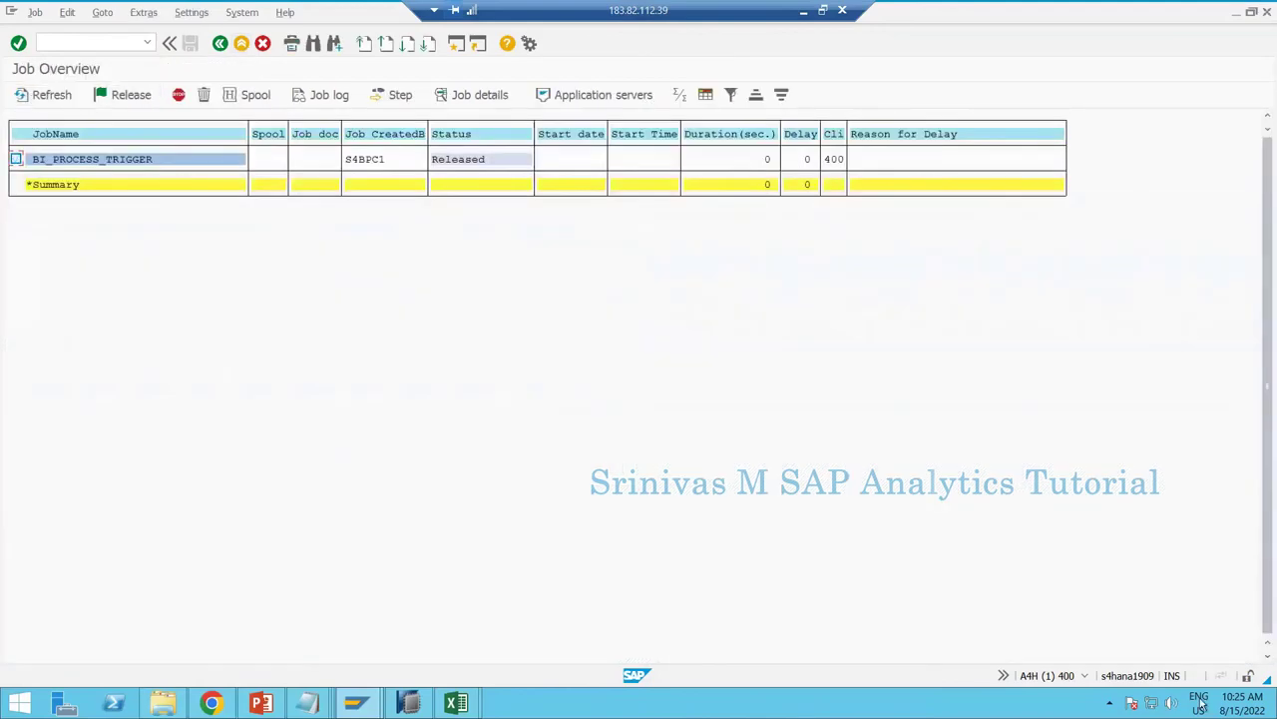
pyautogui.click(43, 95)
pyautogui.click(221, 45)
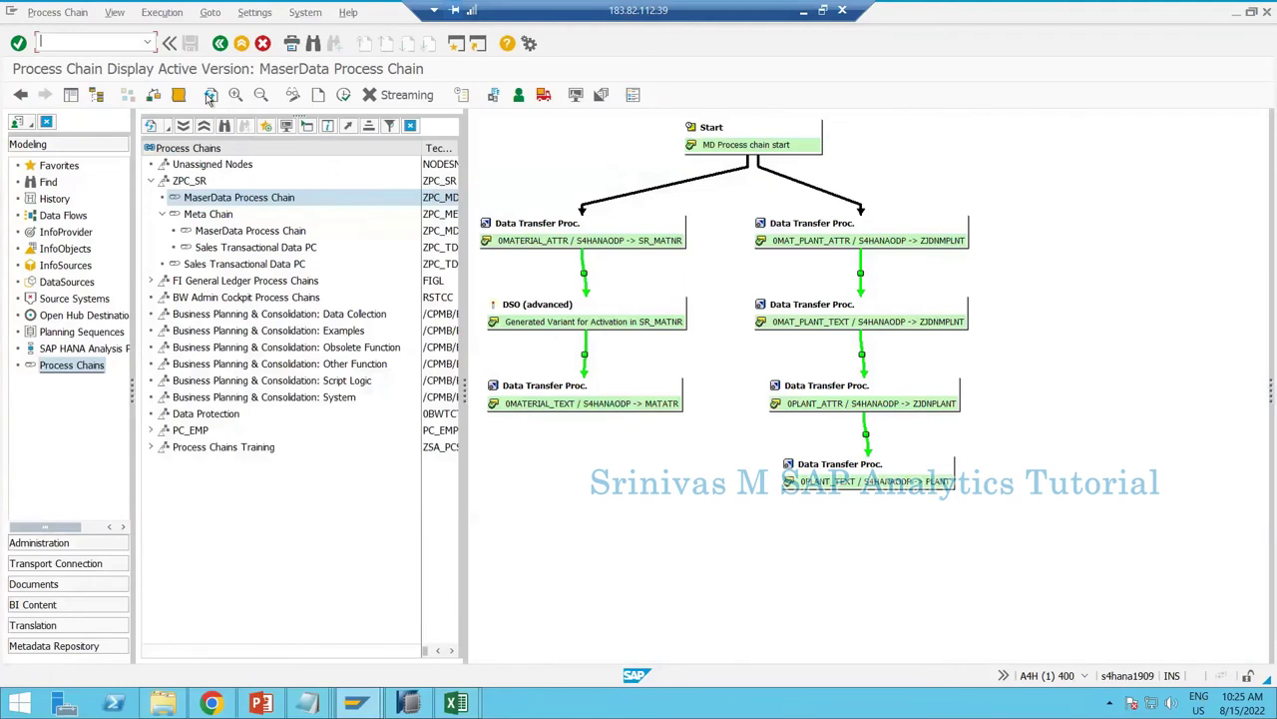
# Check the 15.08.2022 log entries of MaserData Process Chain and the scheduled start time in its start variant.
pyautogui.click(210, 94)
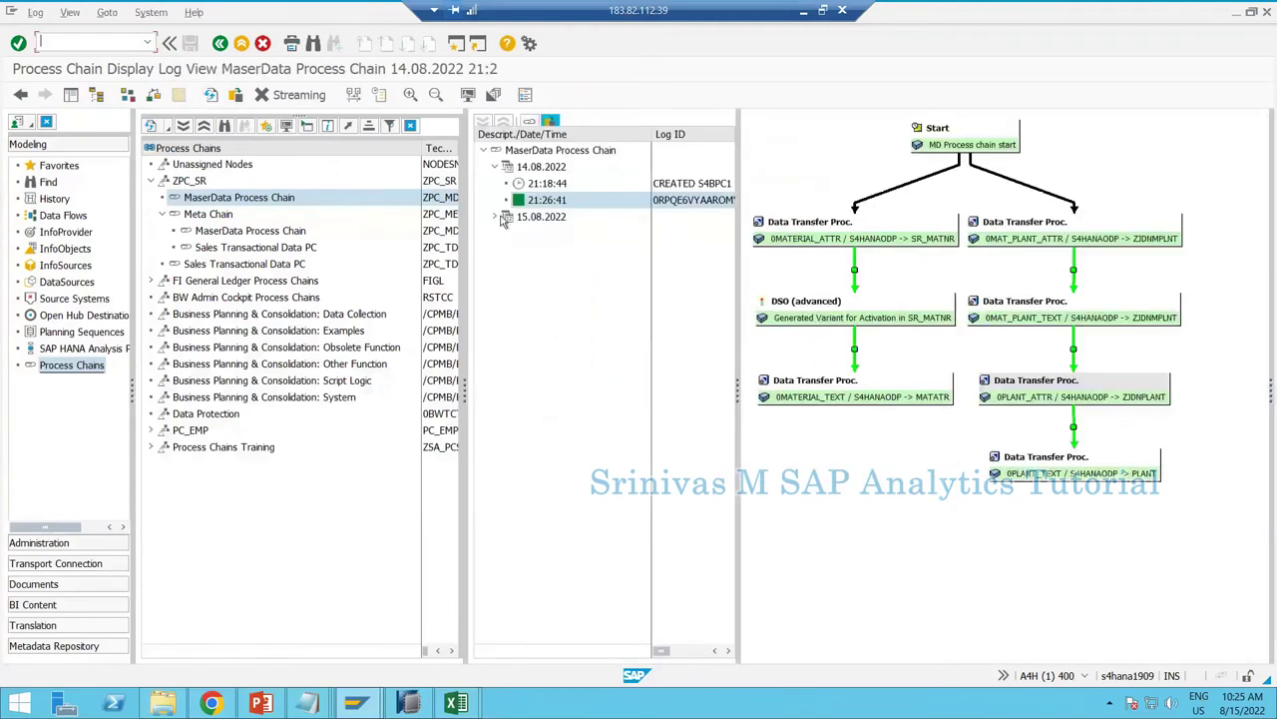
pyautogui.click(504, 218)
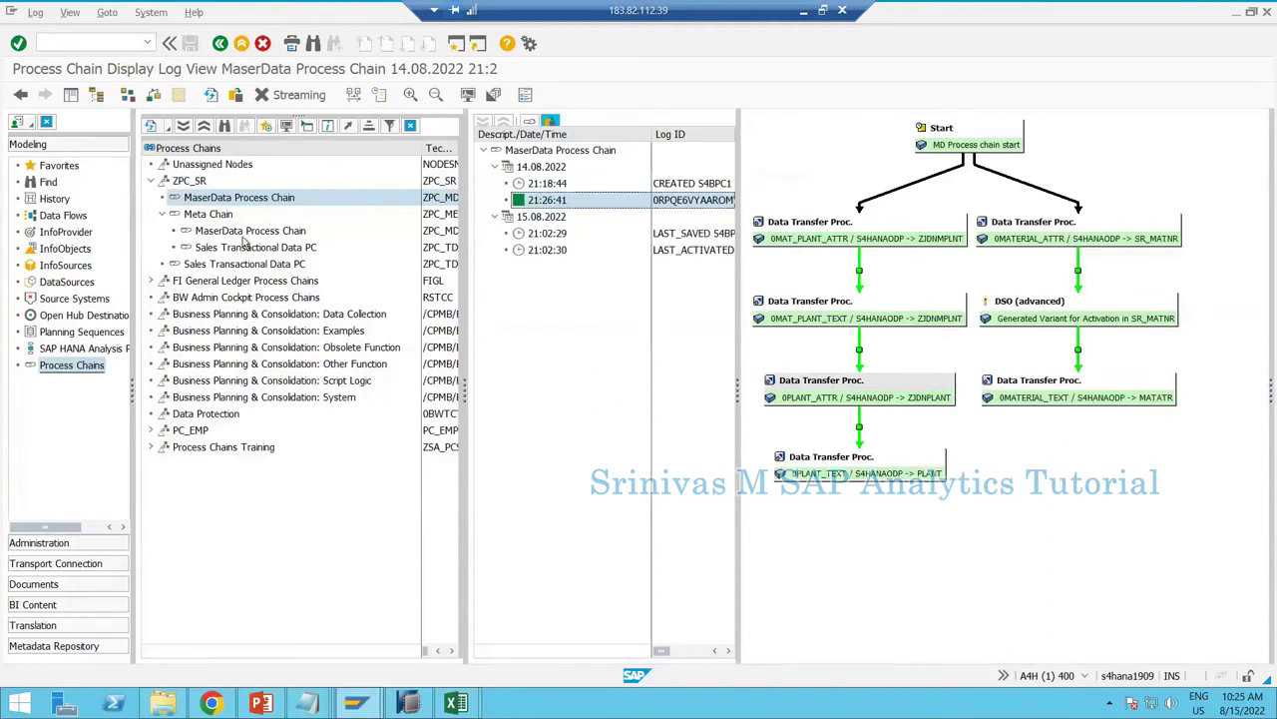
pyautogui.rightClick(984, 146)
pyautogui.click(990, 146)
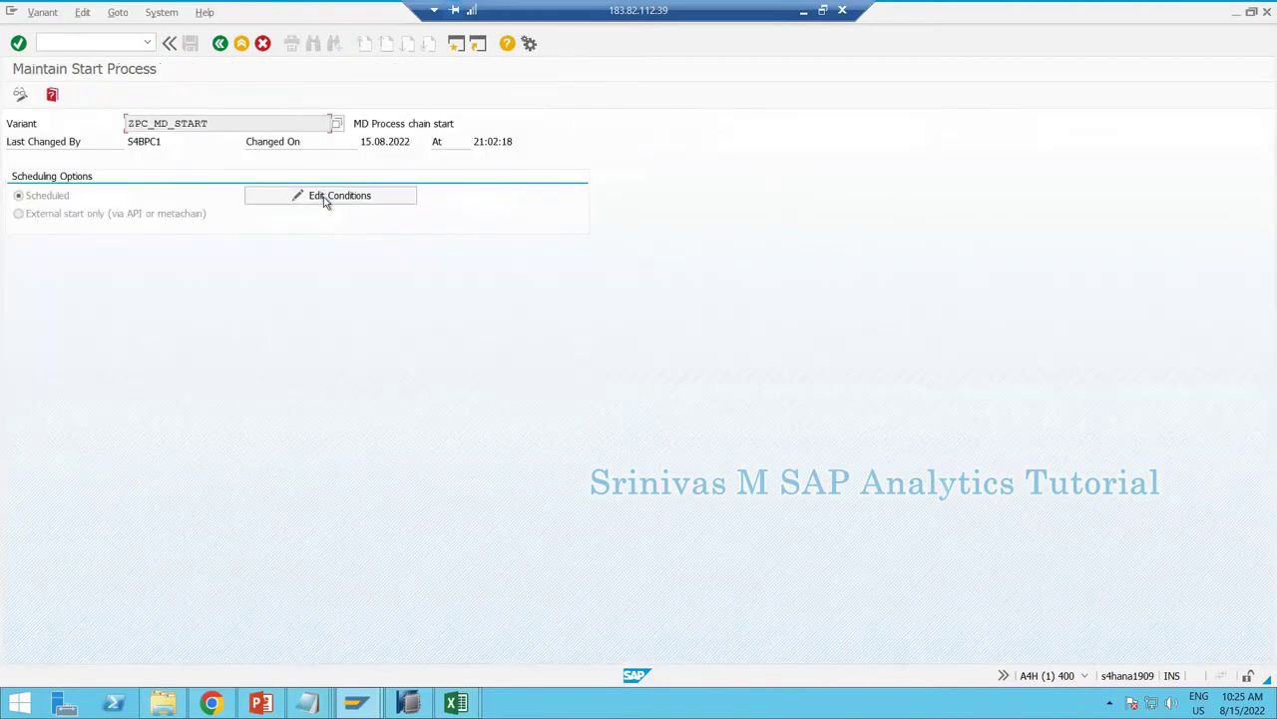
pyautogui.click(325, 197)
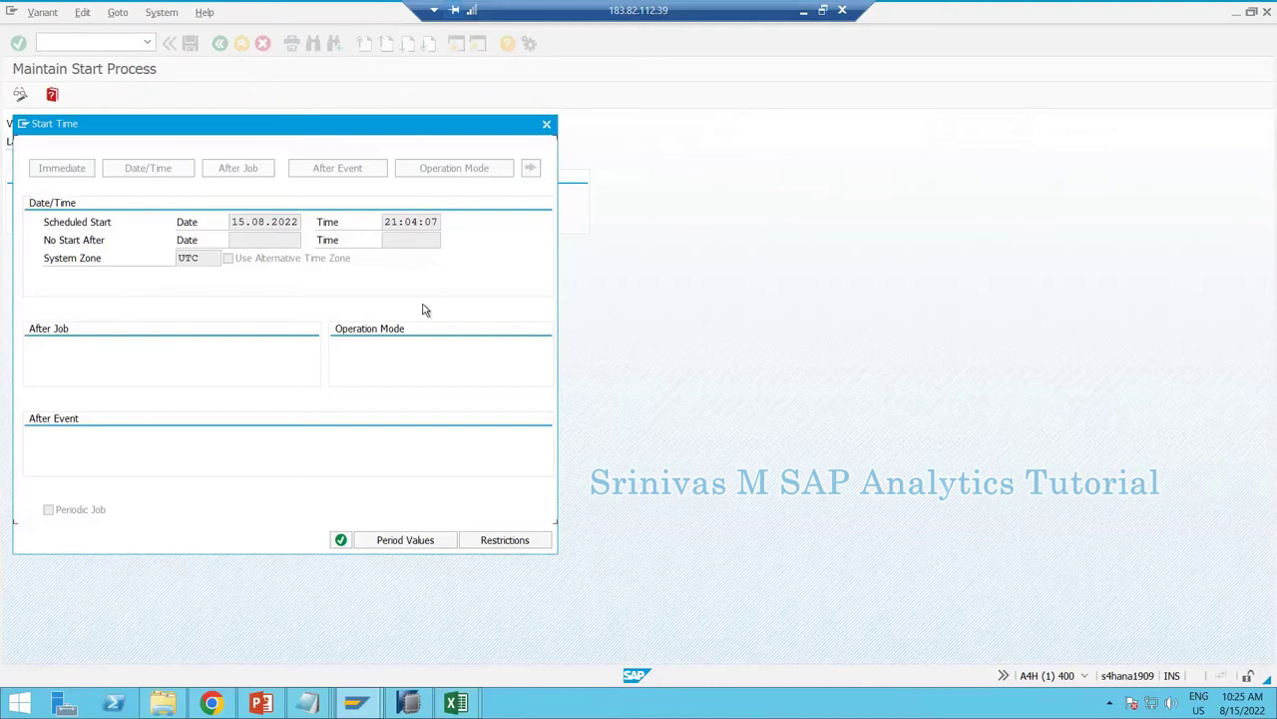
pyautogui.press('Escape')
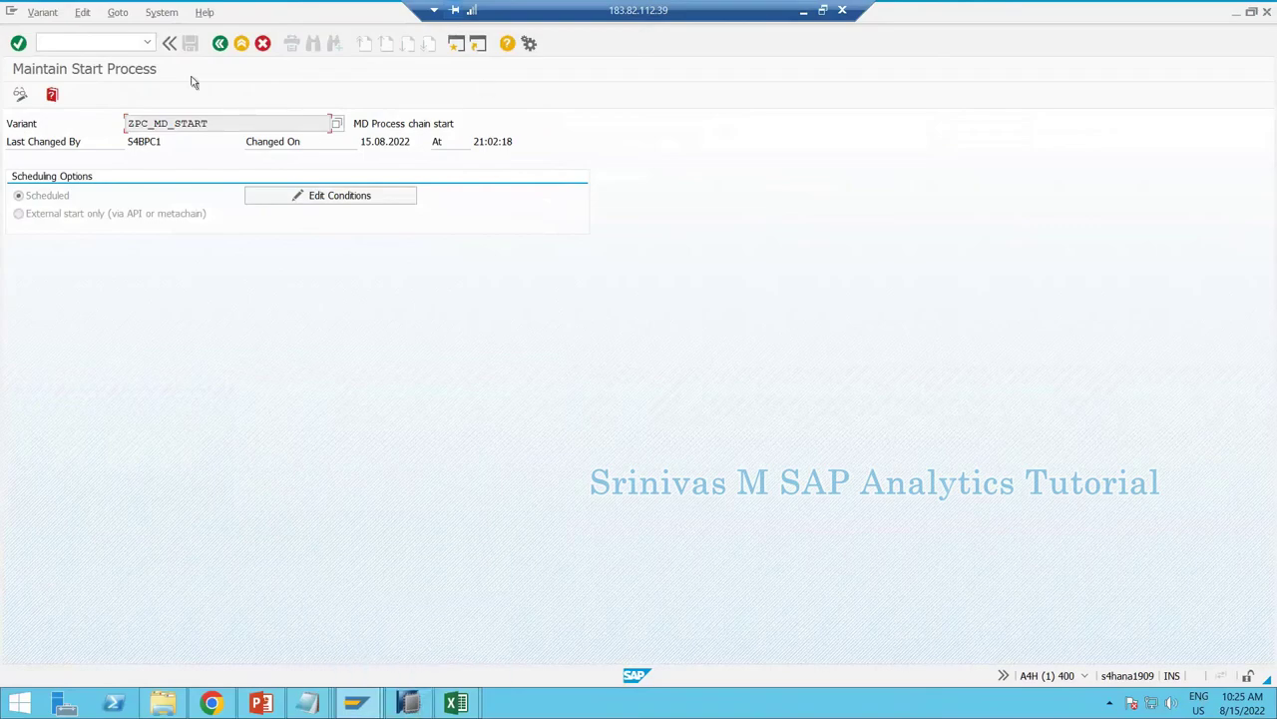
pyautogui.click(219, 43)
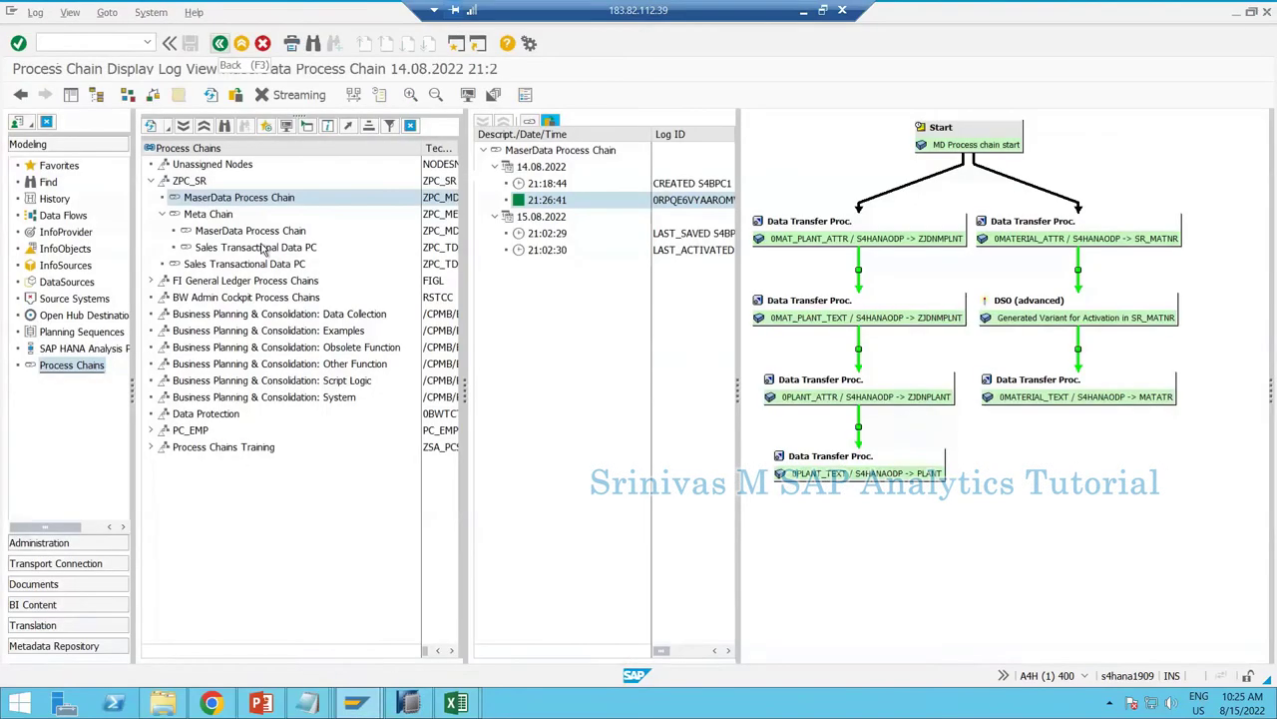
# Display Sales Transactional Data PC and open the start conditions of its ZPC_TD_START_START variant.
pyautogui.click(245, 263)
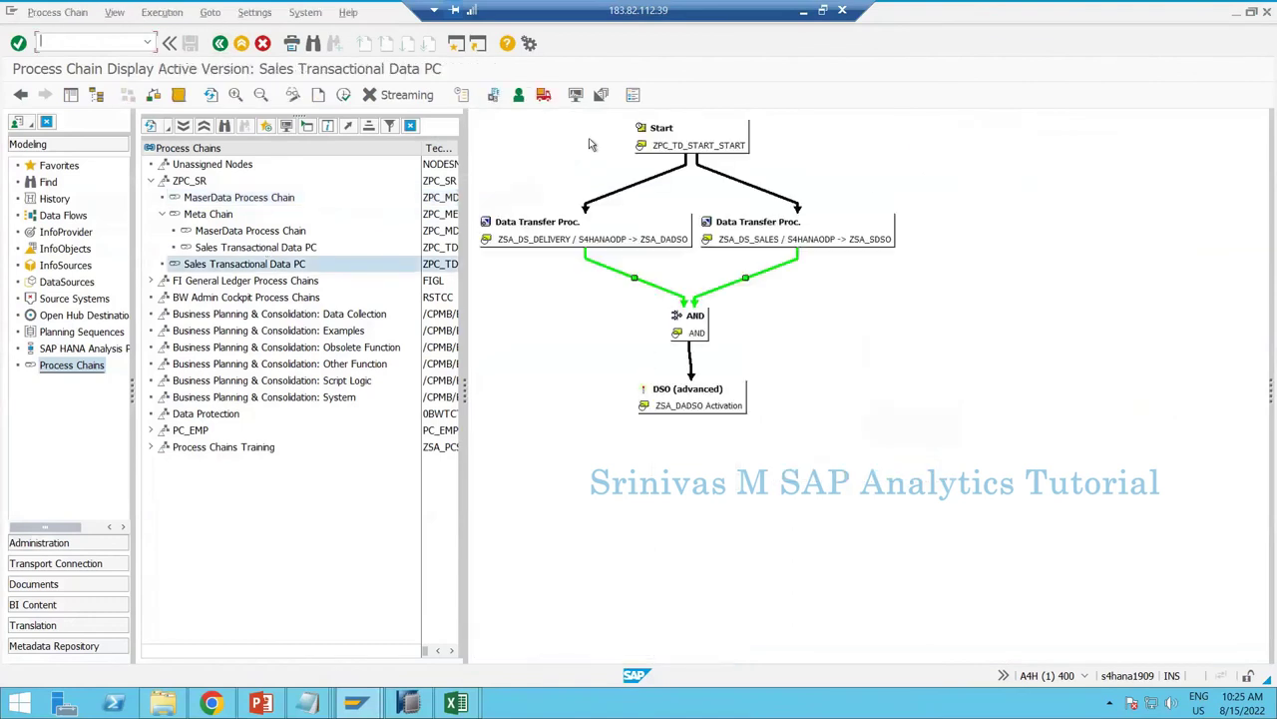
pyautogui.rightClick(688, 122)
pyautogui.click(713, 133)
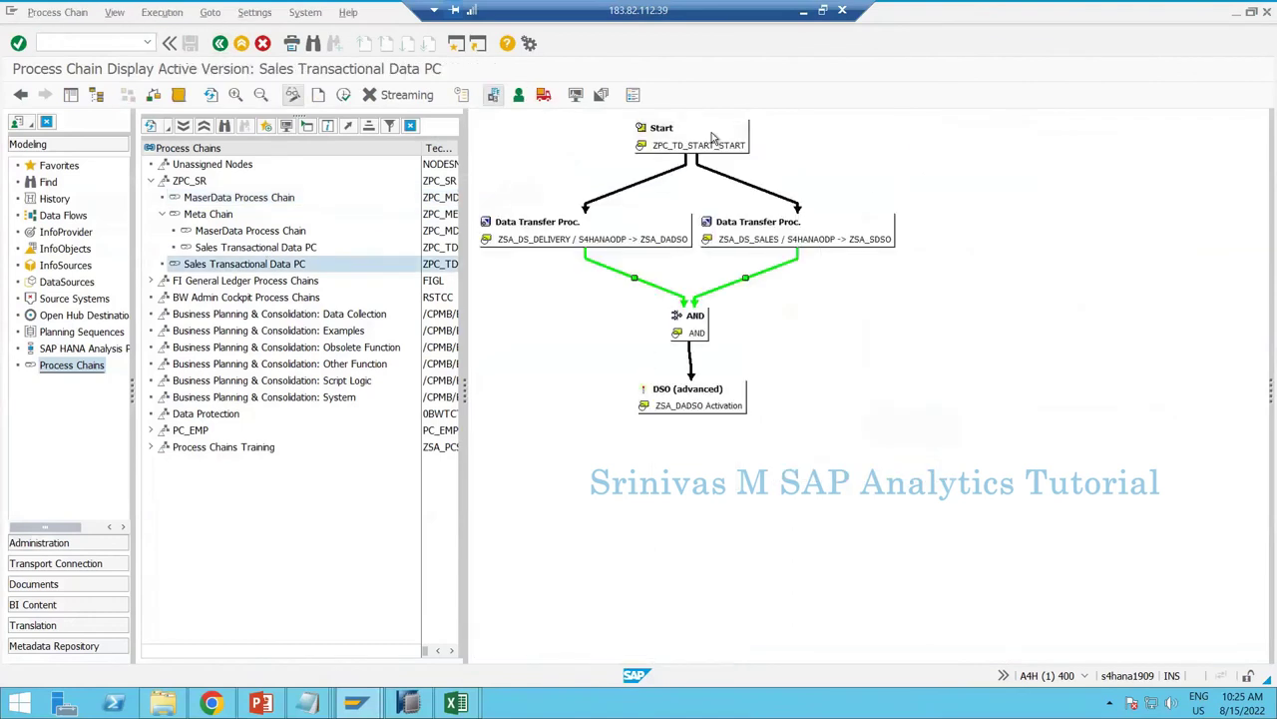
pyautogui.rightClick(712, 136)
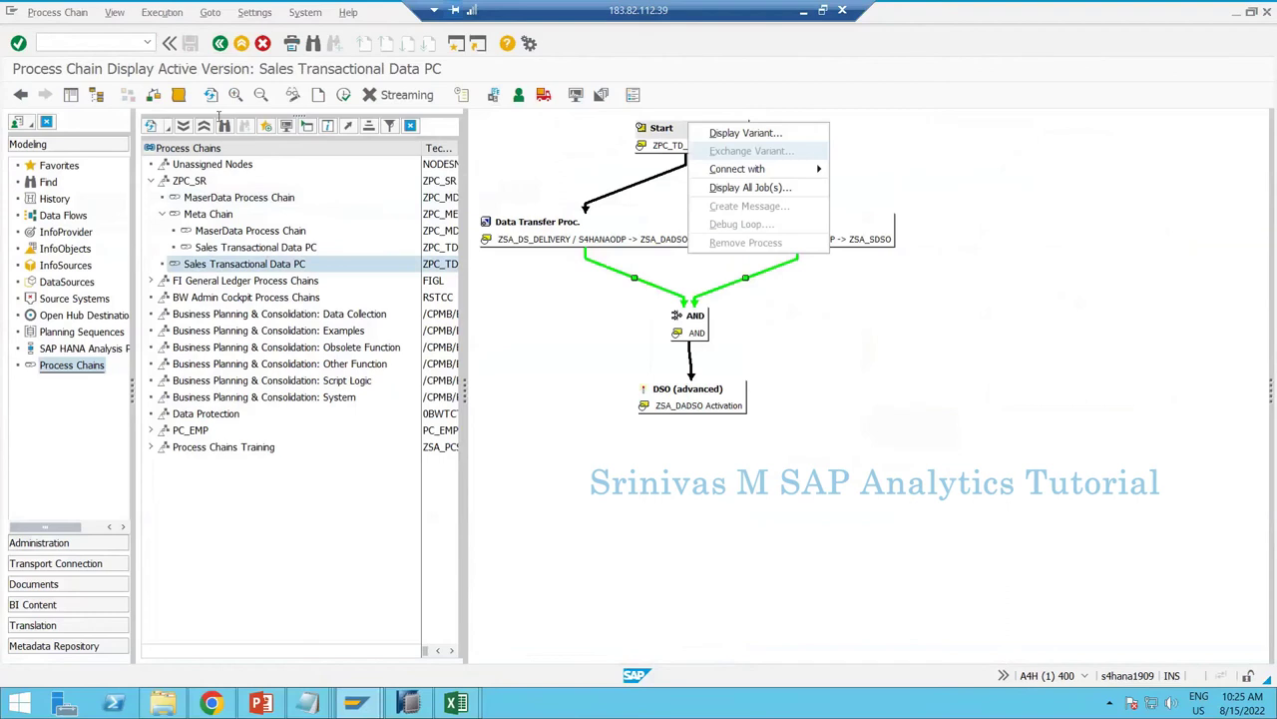
pyautogui.click(746, 133)
pyautogui.click(335, 197)
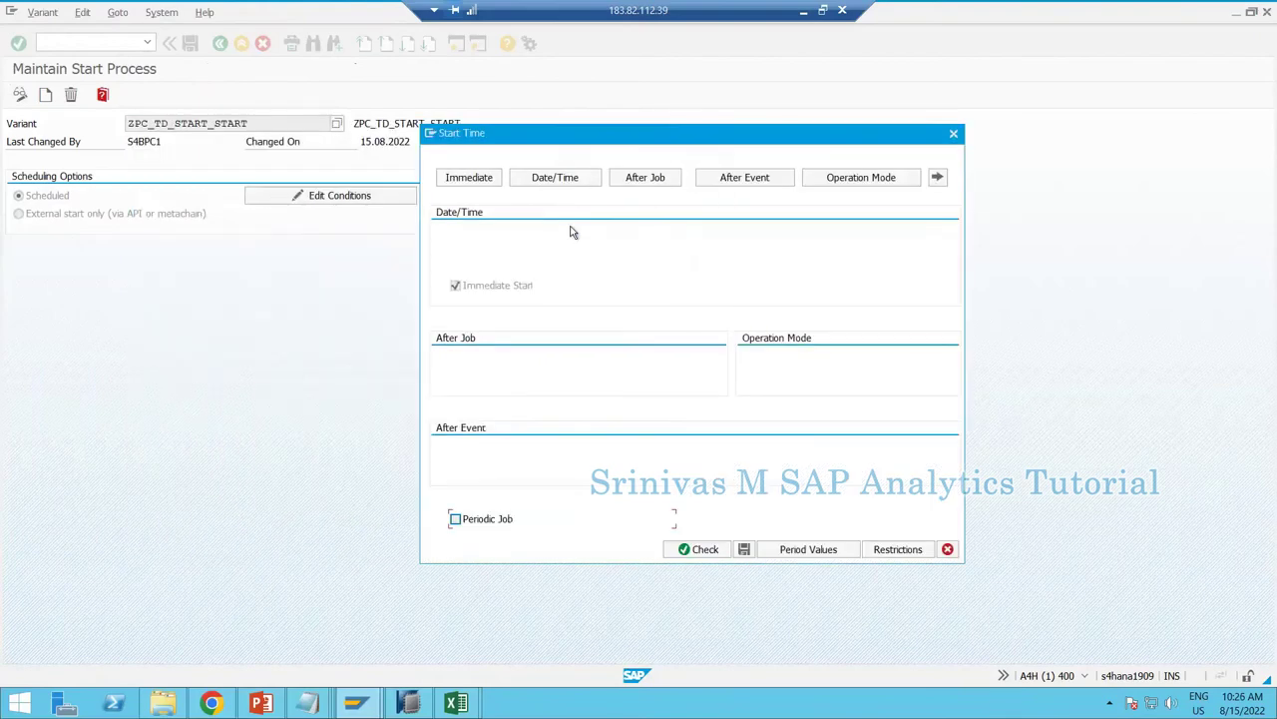
# Set the scheduled start of ZPC_TD_START_START to date 15.08.2022 and time 21:06:44.
pyautogui.click(554, 177)
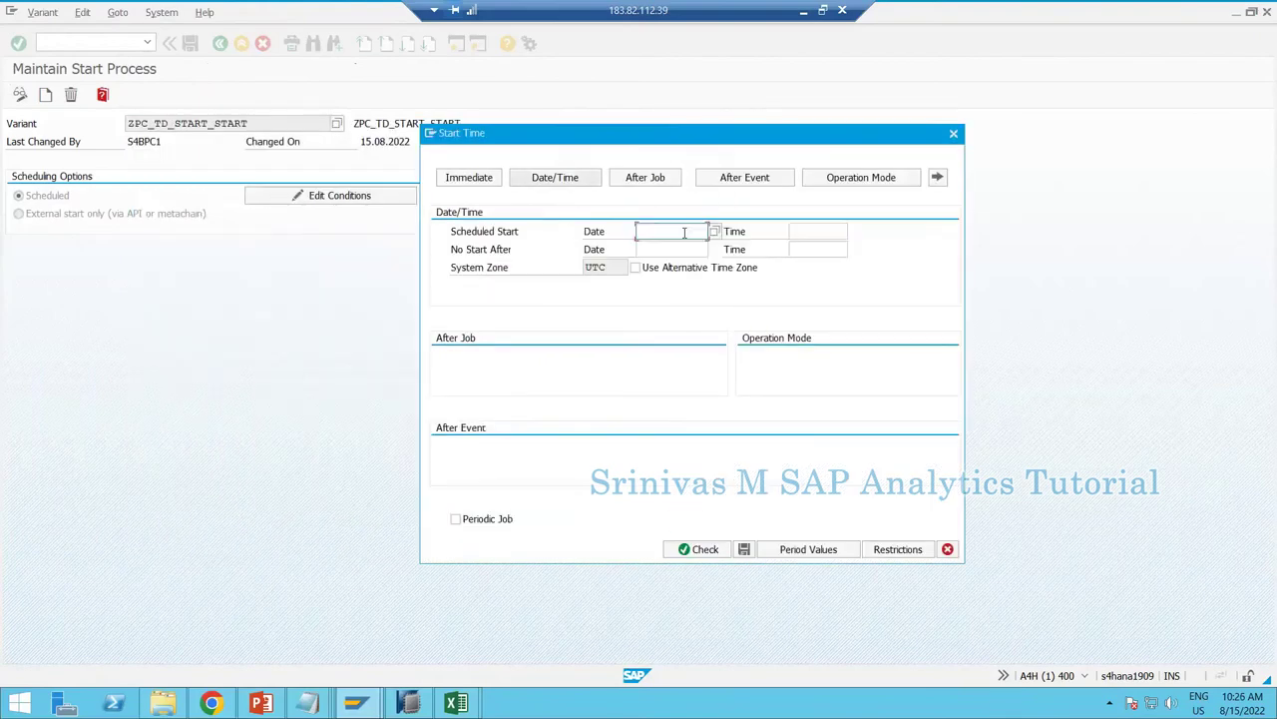
pyautogui.click(247, 348)
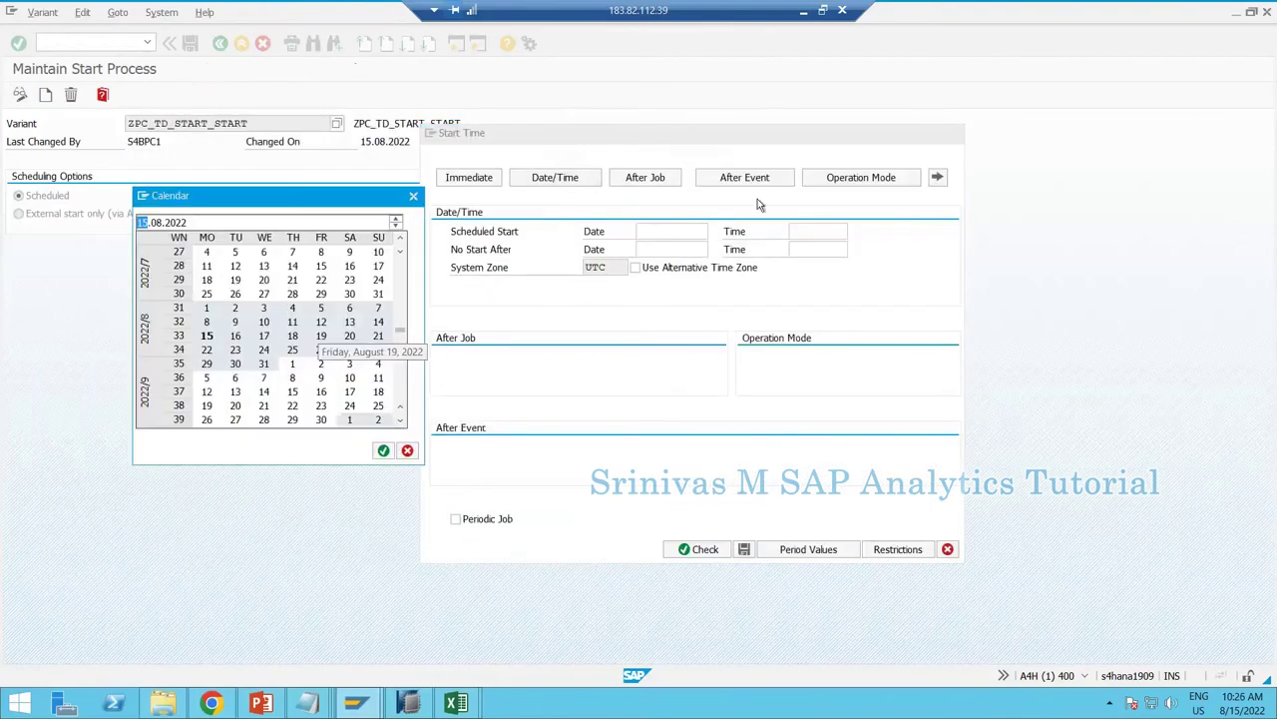
pyautogui.click(829, 232)
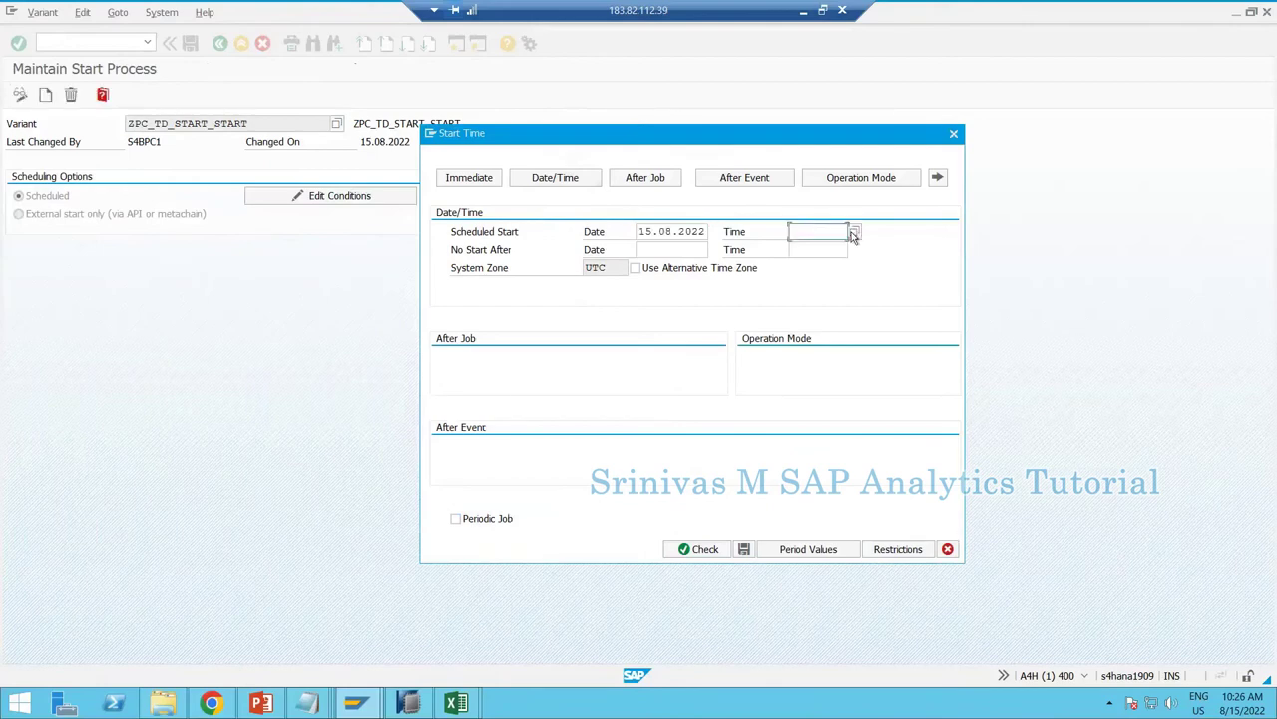
pyautogui.click(853, 234)
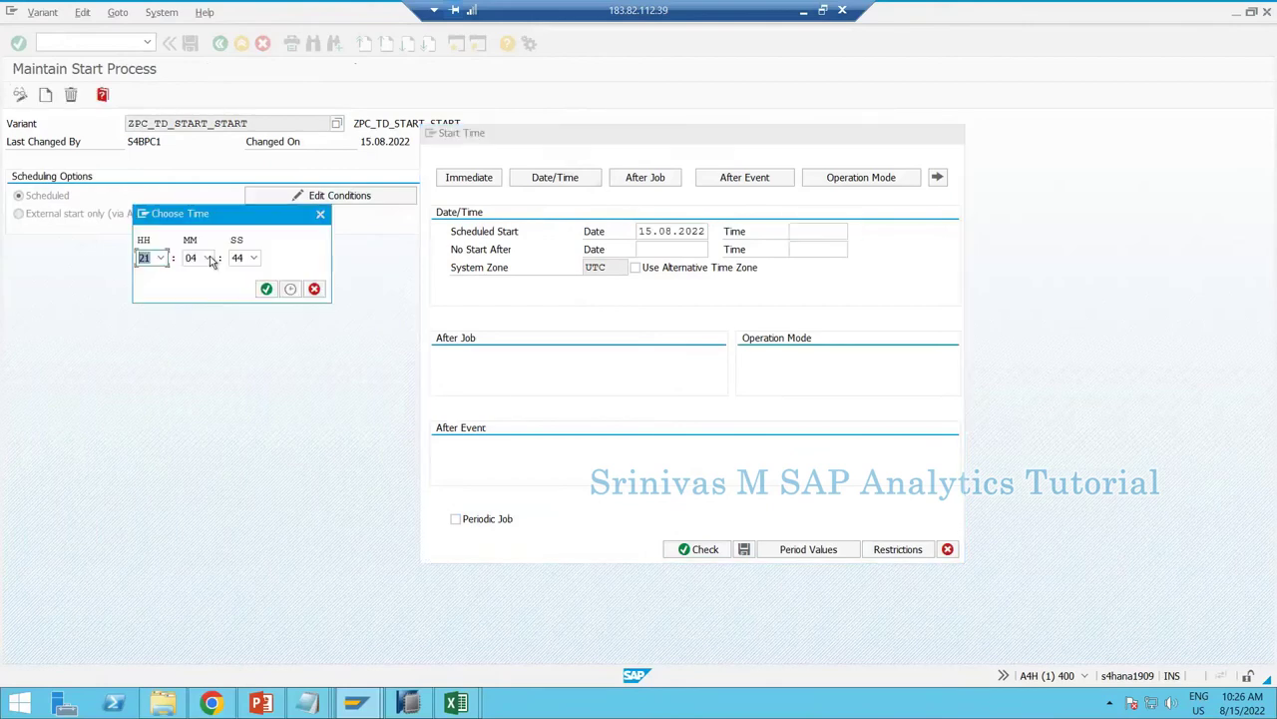
pyautogui.click(208, 257)
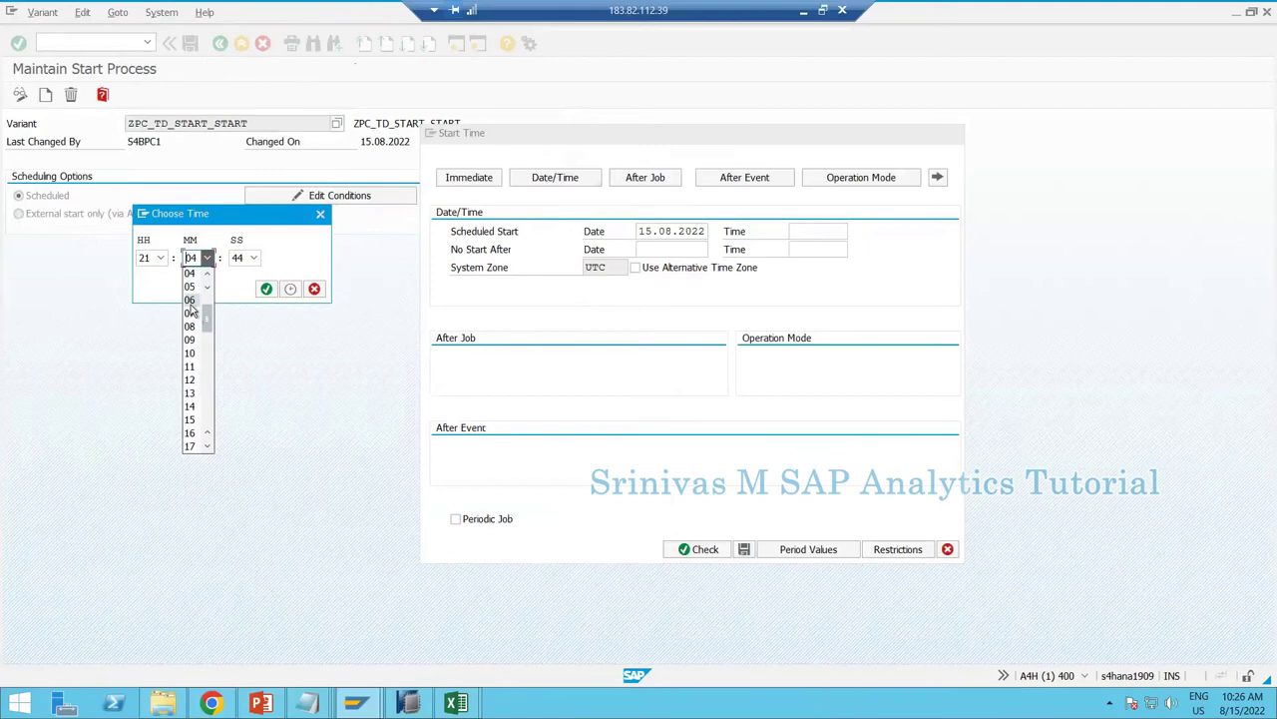
pyautogui.click(191, 303)
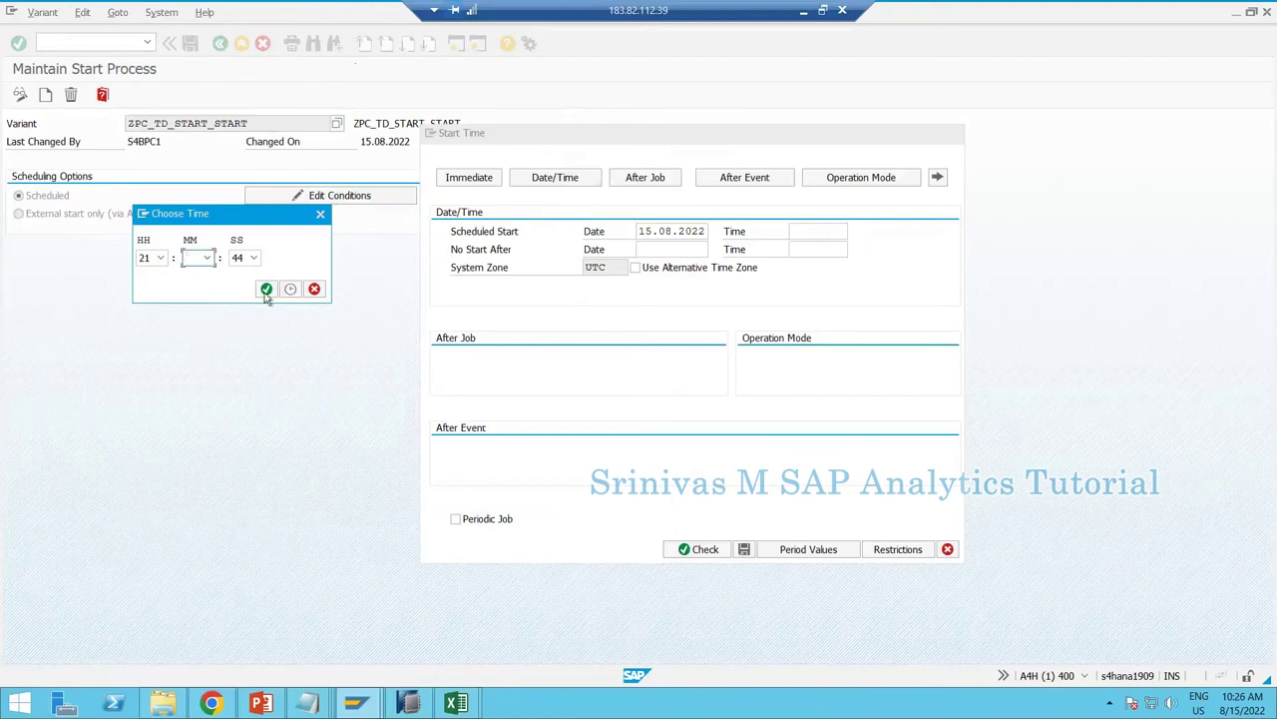
pyautogui.click(266, 291)
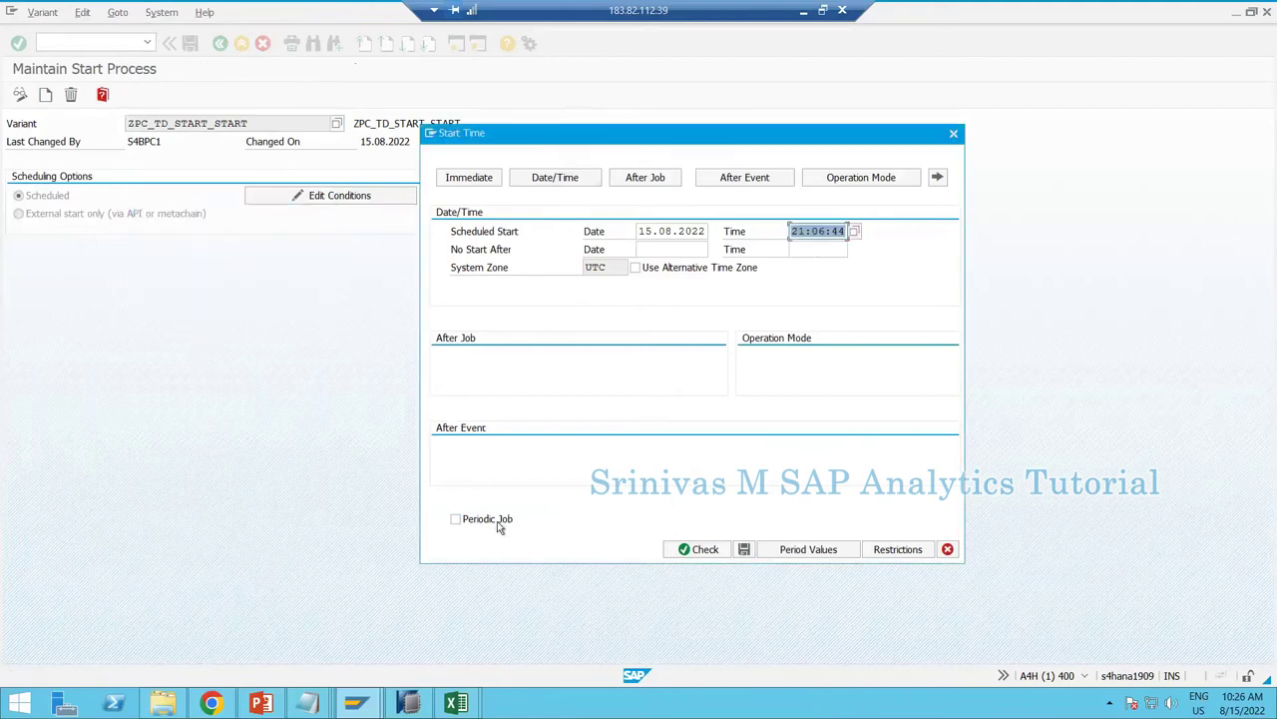
# Make the start a periodic job and try the Hourly, Daily, Weekly and Monthly period values.
pyautogui.click(456, 519)
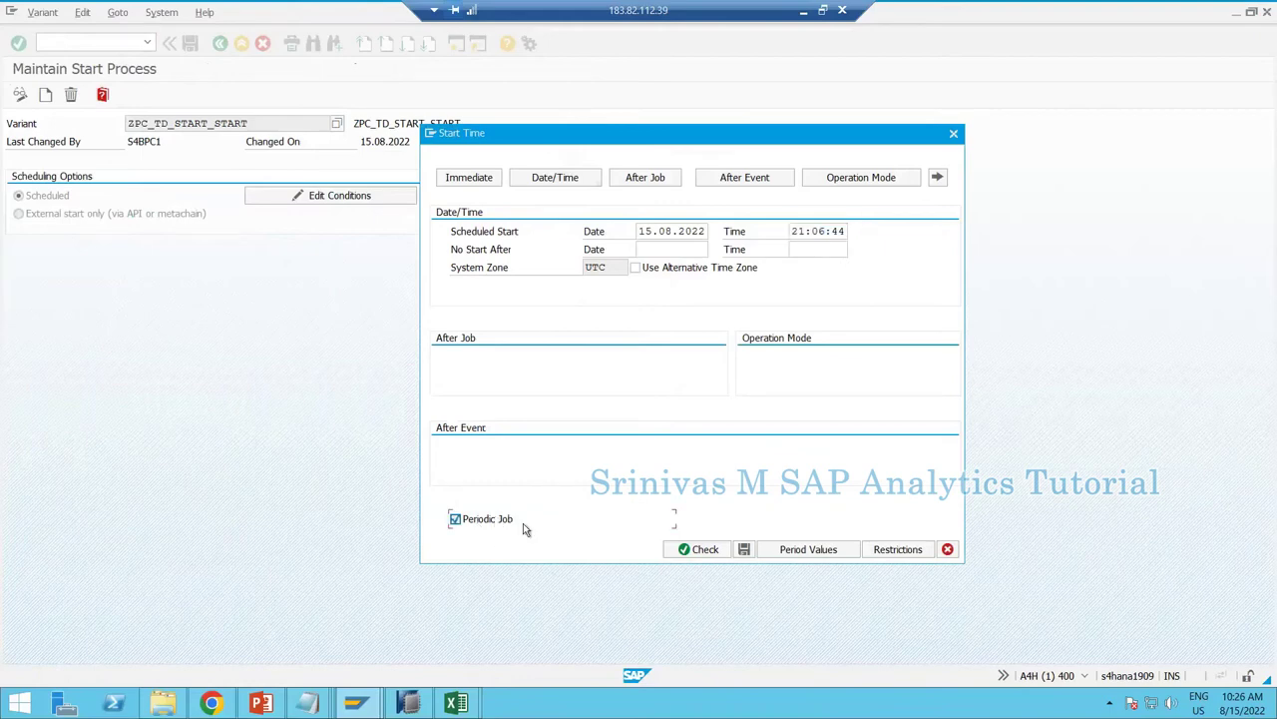
pyautogui.click(810, 550)
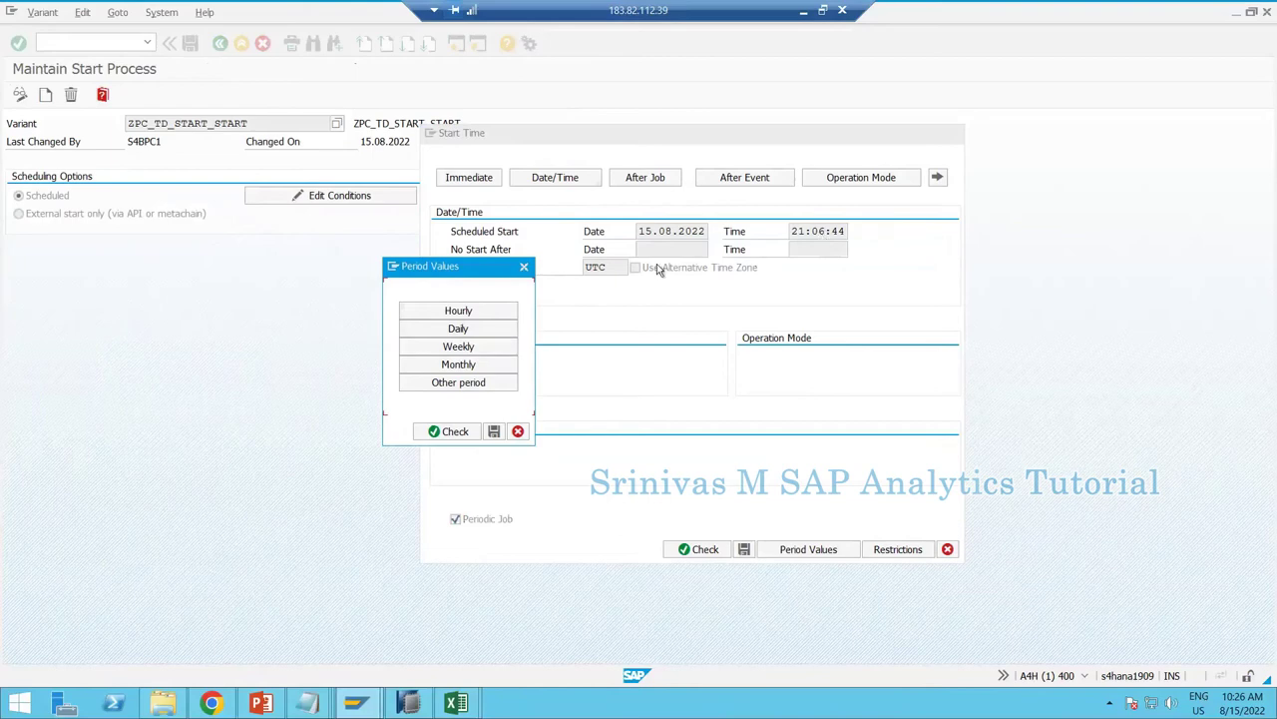
pyautogui.click(436, 313)
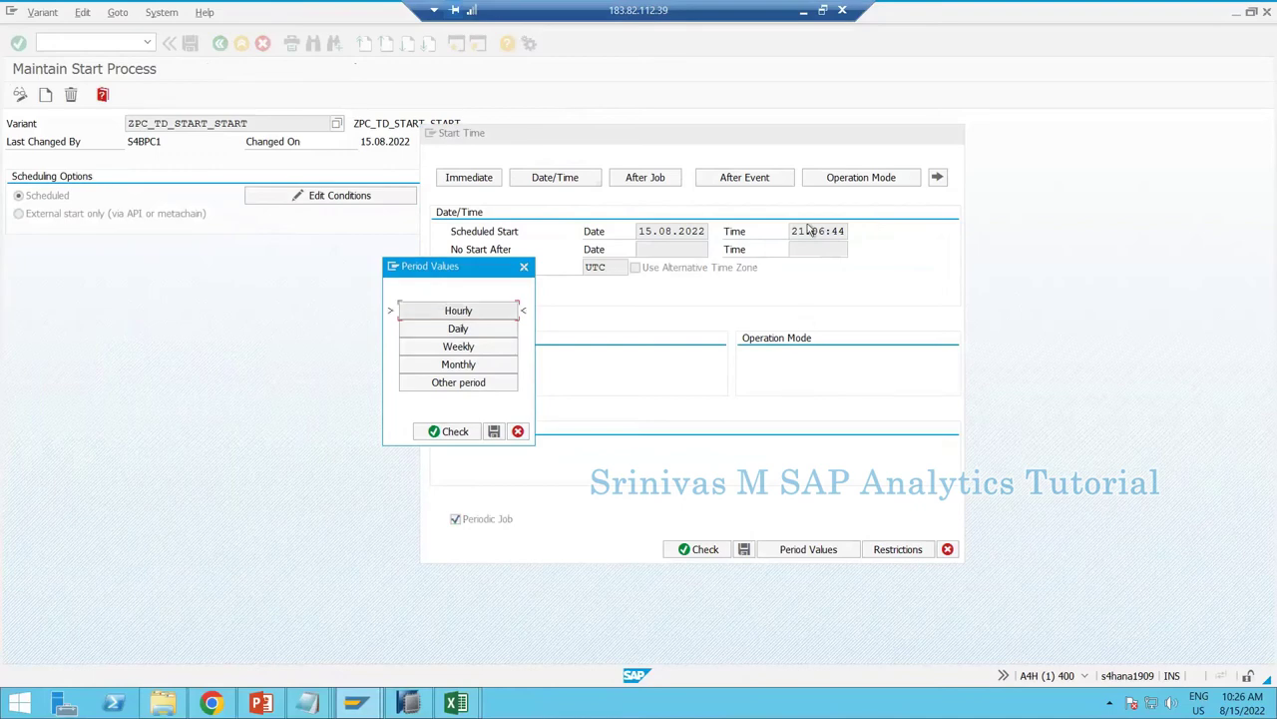
pyautogui.click(483, 338)
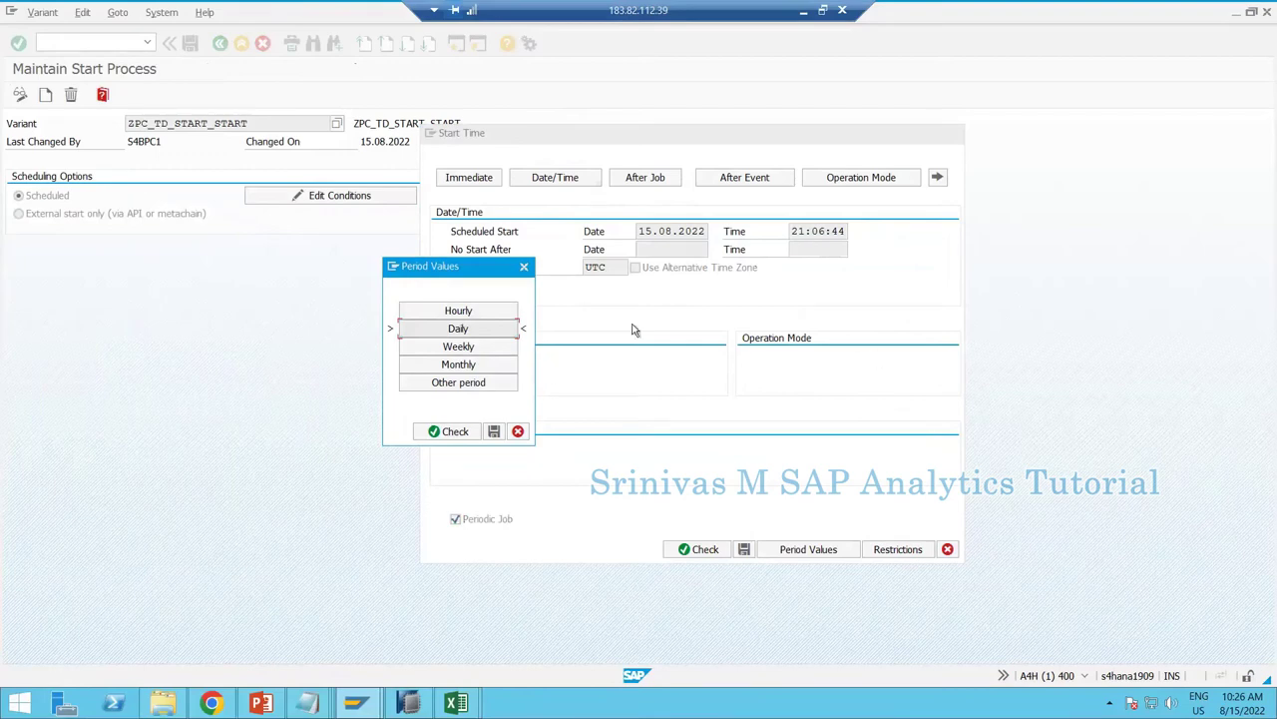
pyautogui.click(477, 345)
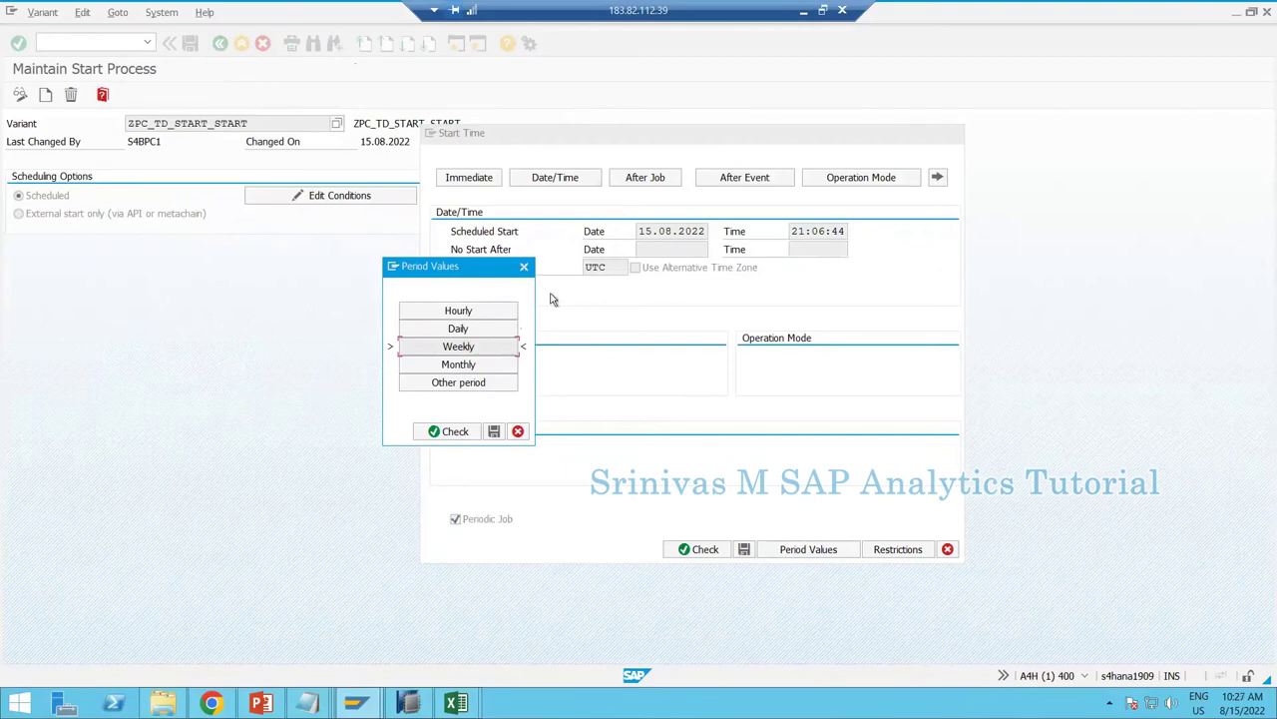
pyautogui.click(506, 368)
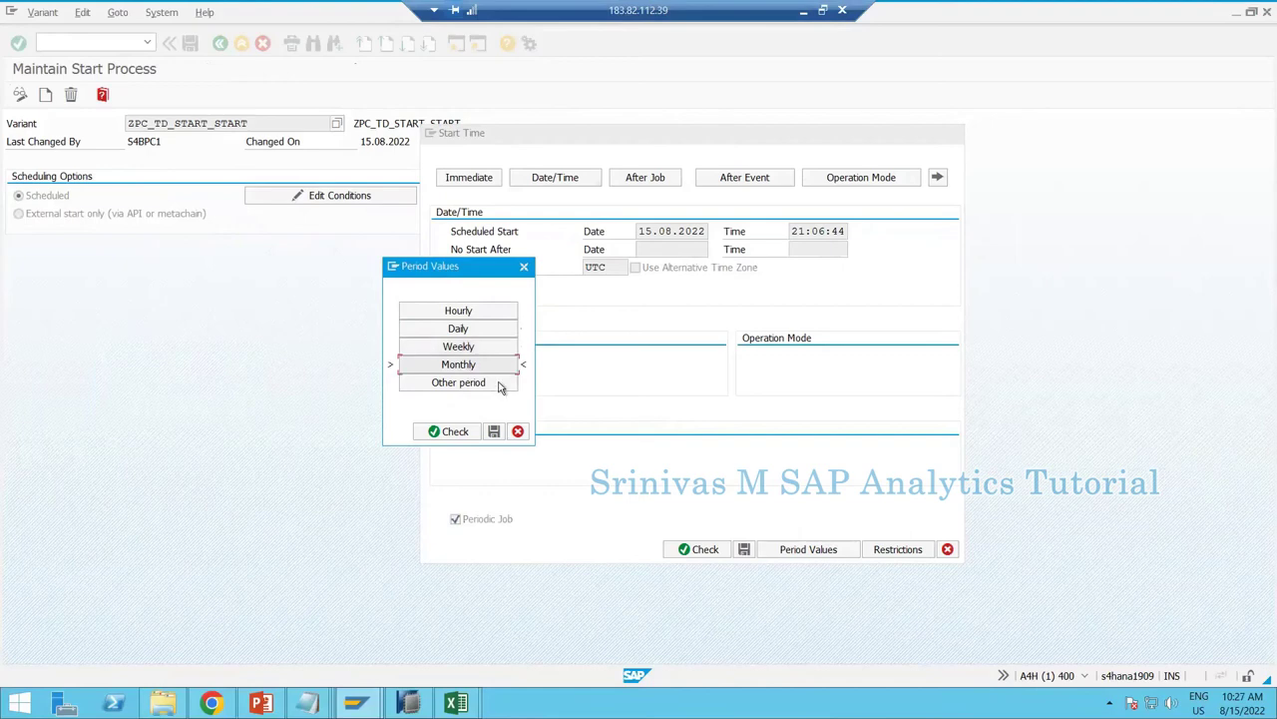
# Define another period that starts the job every 5 minutes, save it, and confirm the period values.
pyautogui.click(499, 385)
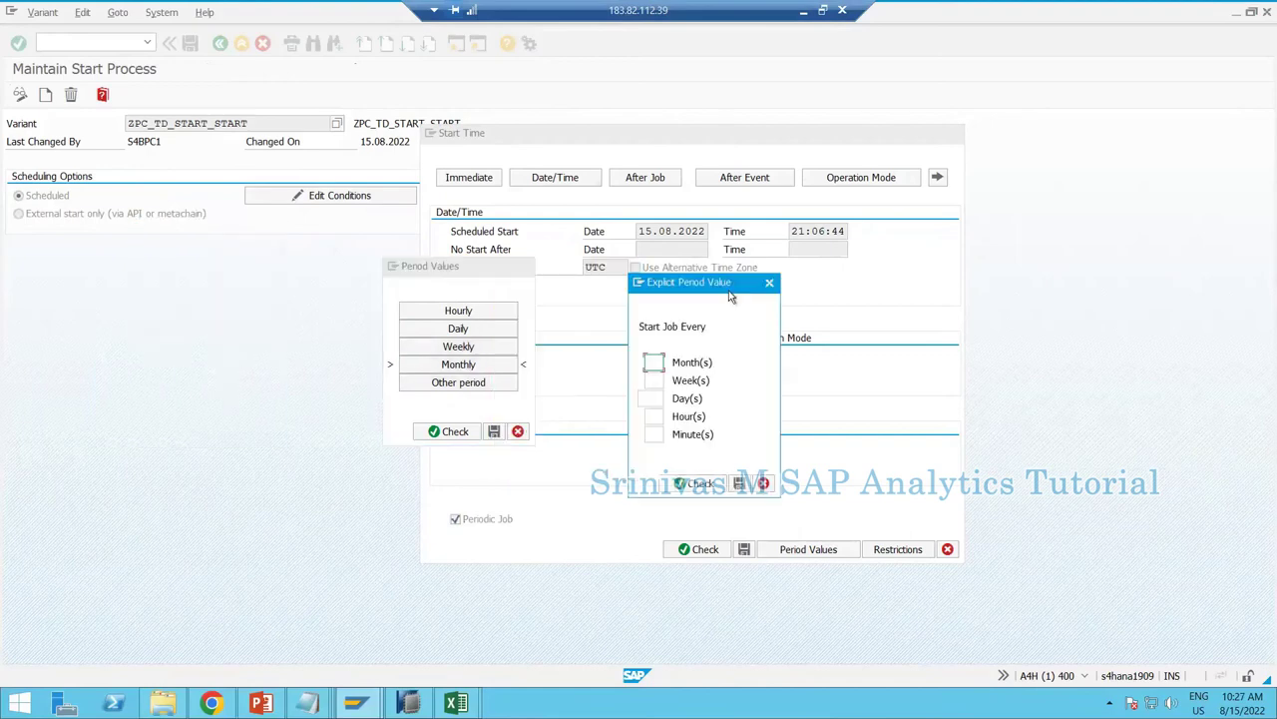
pyautogui.click(654, 438)
pyautogui.write('5')
pyautogui.click(725, 446)
pyautogui.click(701, 484)
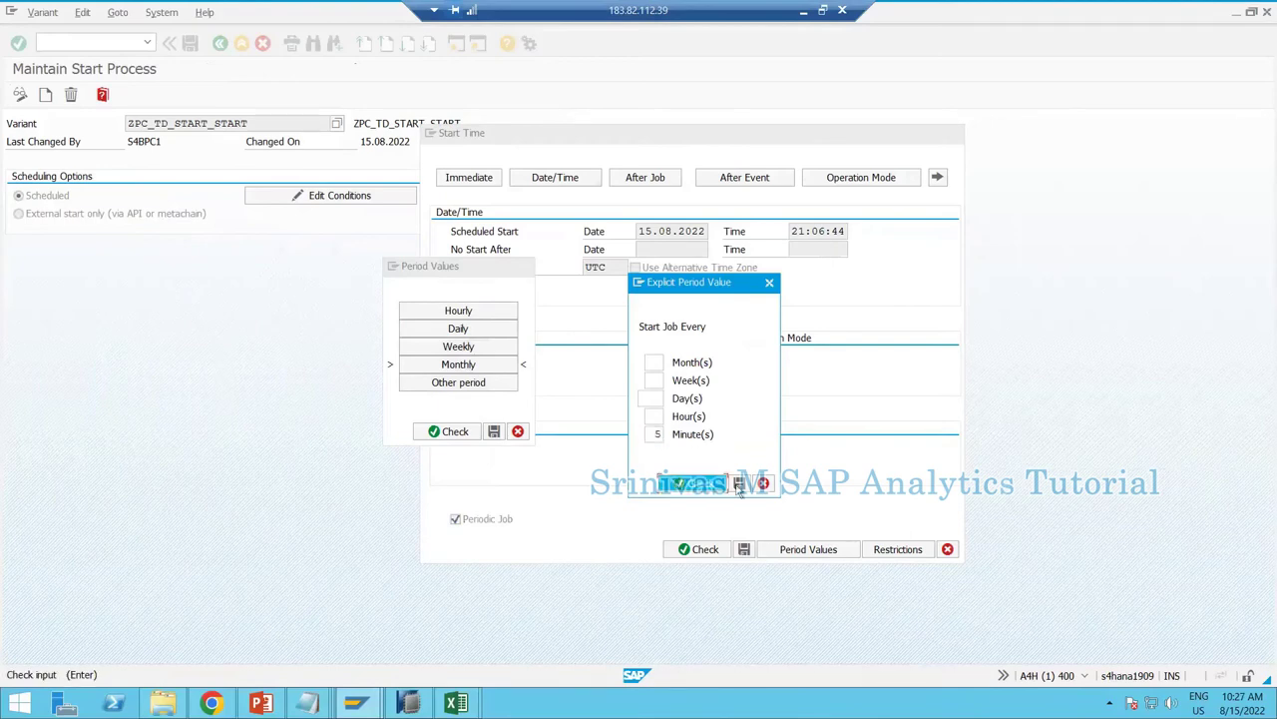
pyautogui.click(739, 484)
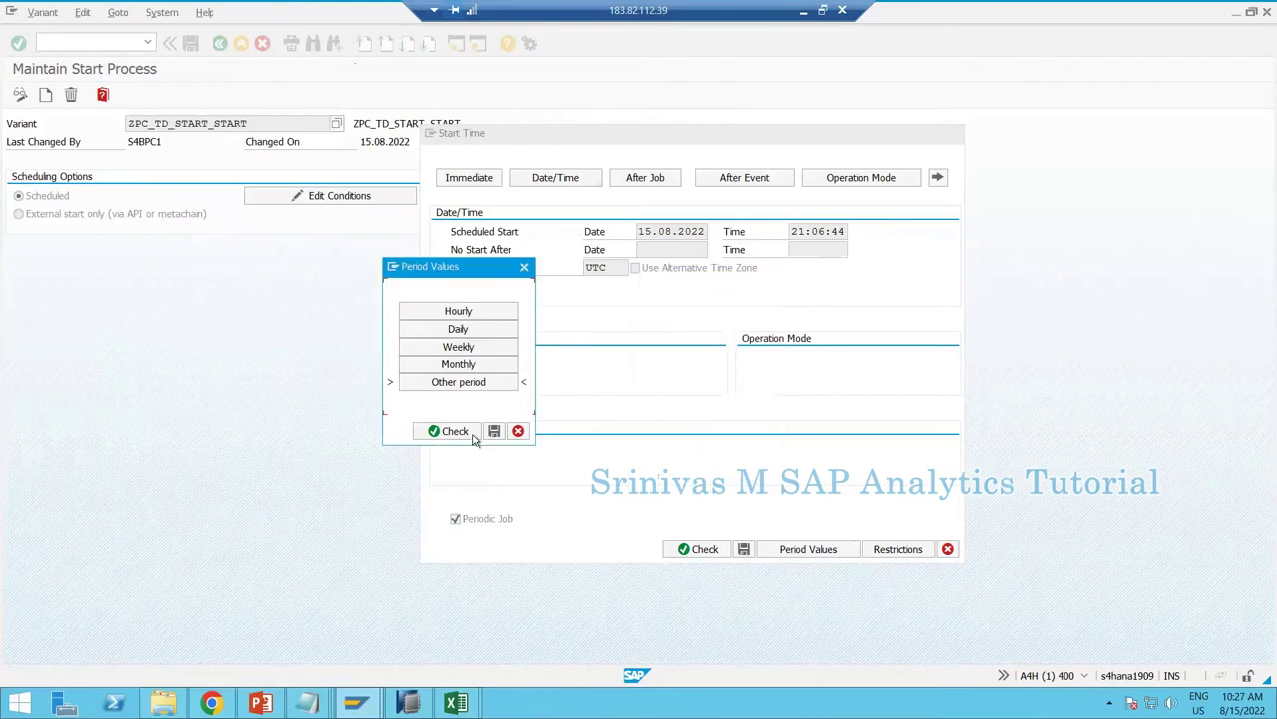
pyautogui.click(475, 437)
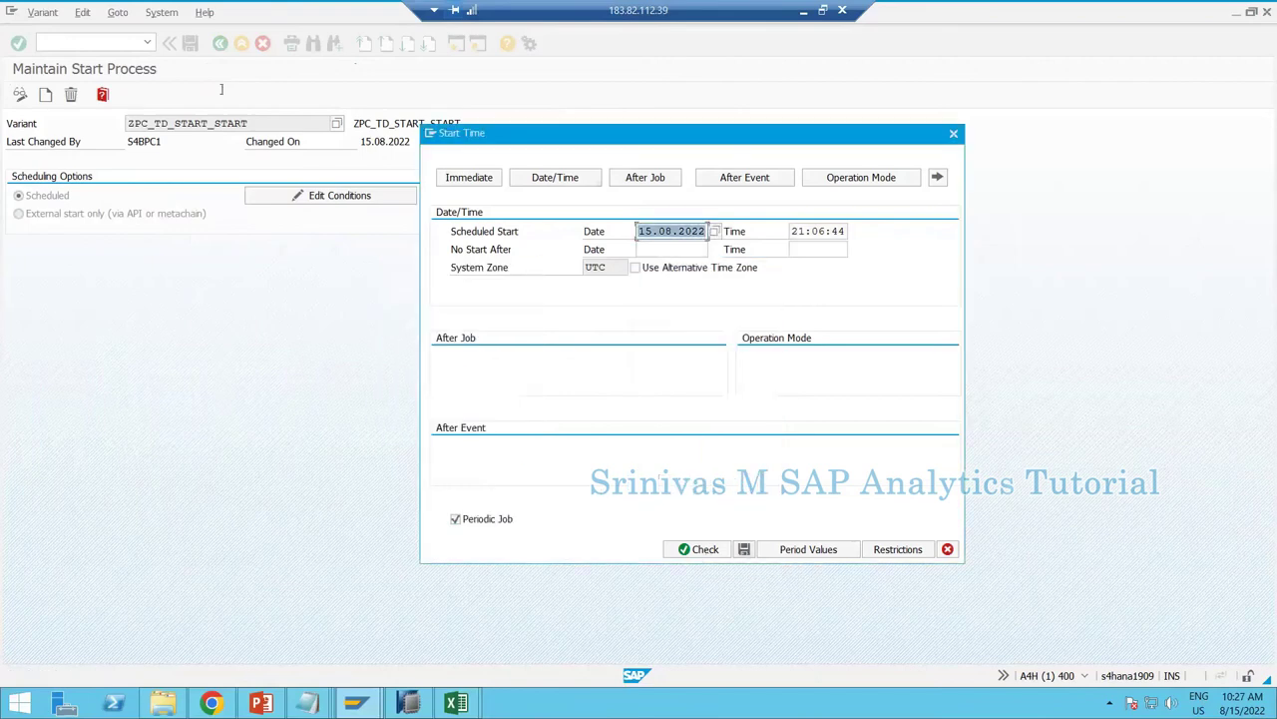
# Leave the start variant maintenance and schedule Sales Transactional Data PC with Standard Priority C.
pyautogui.click(220, 45)
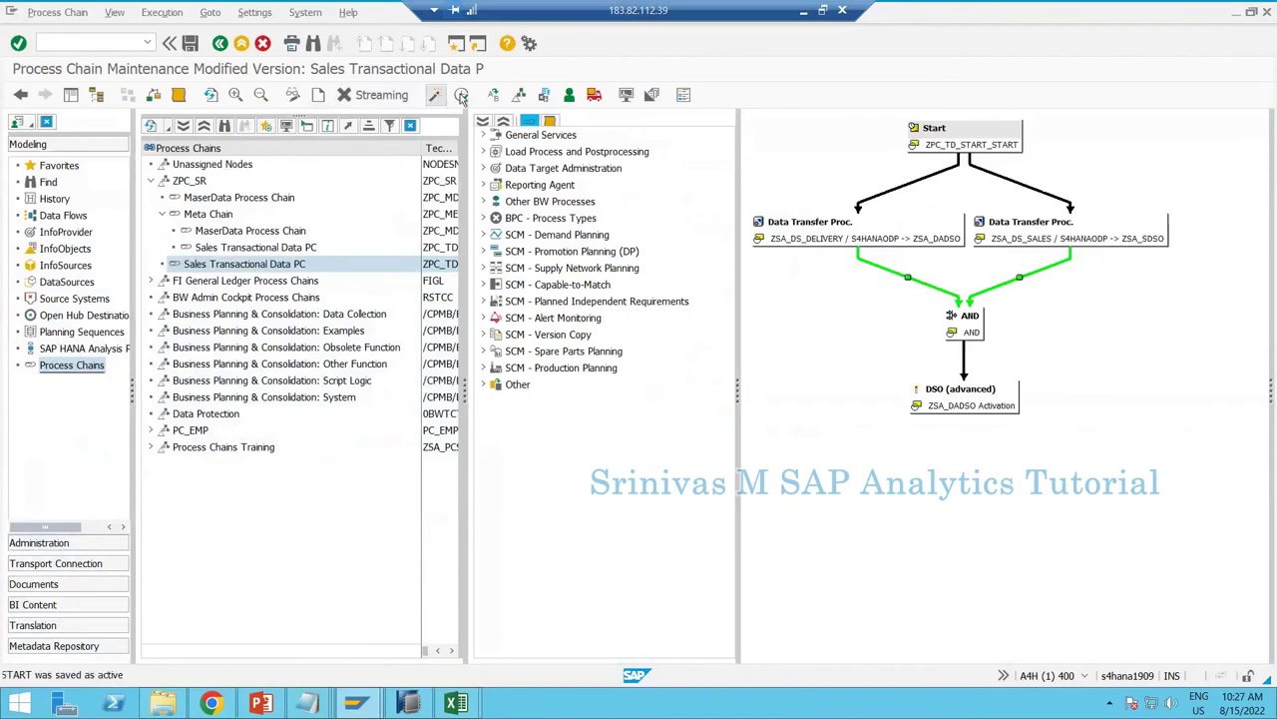
pyautogui.click(462, 95)
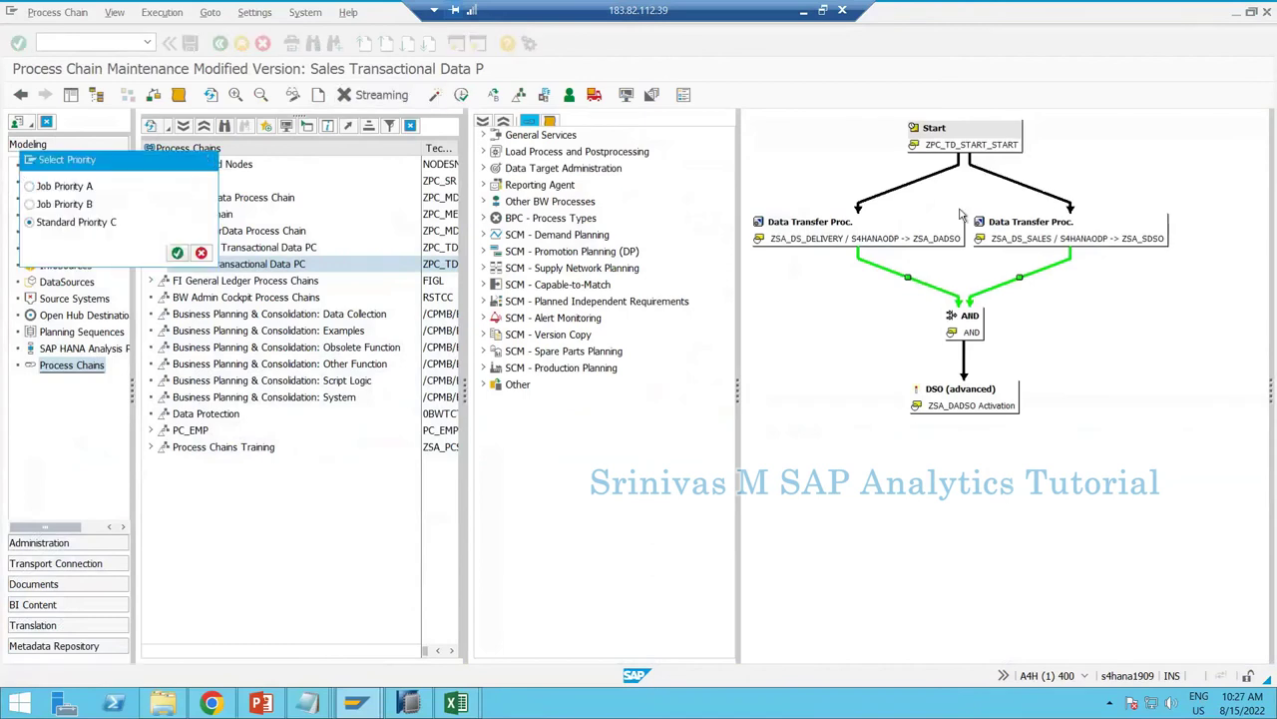
pyautogui.press('Return')
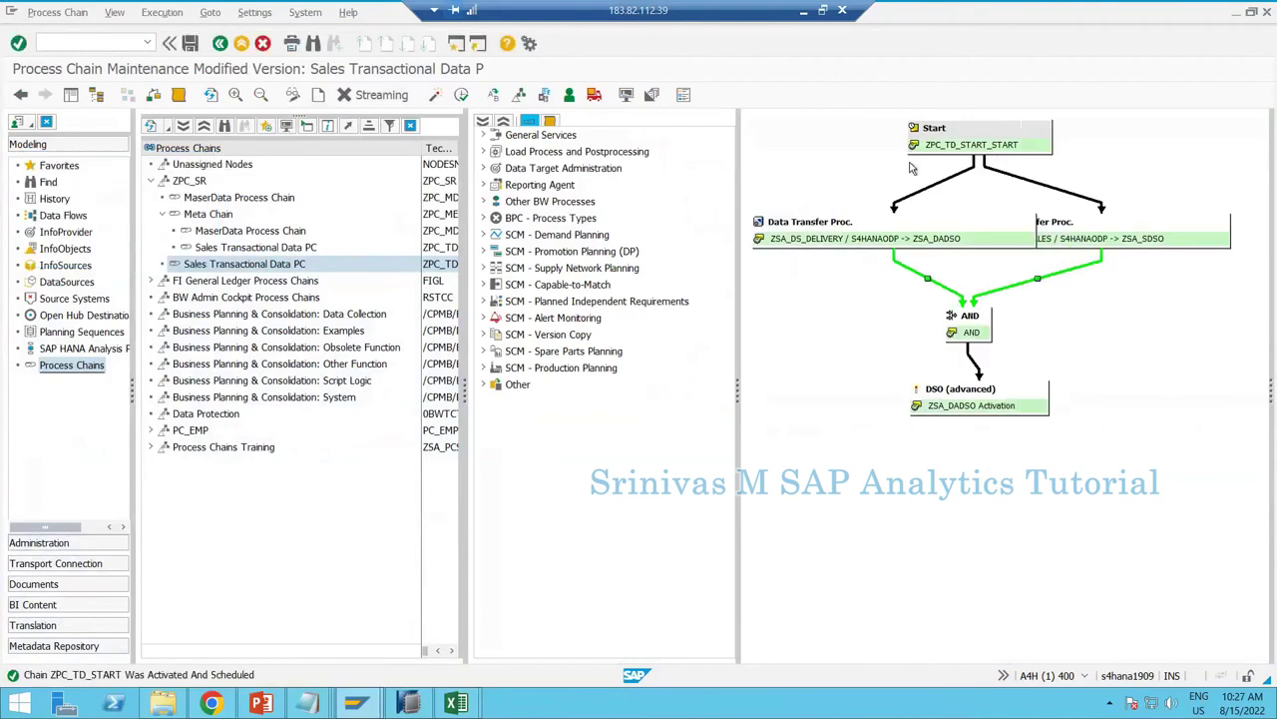
# Display the logs of Sales Transactional Data PC and examine its entries for 15.08.2022.
pyautogui.click(179, 97)
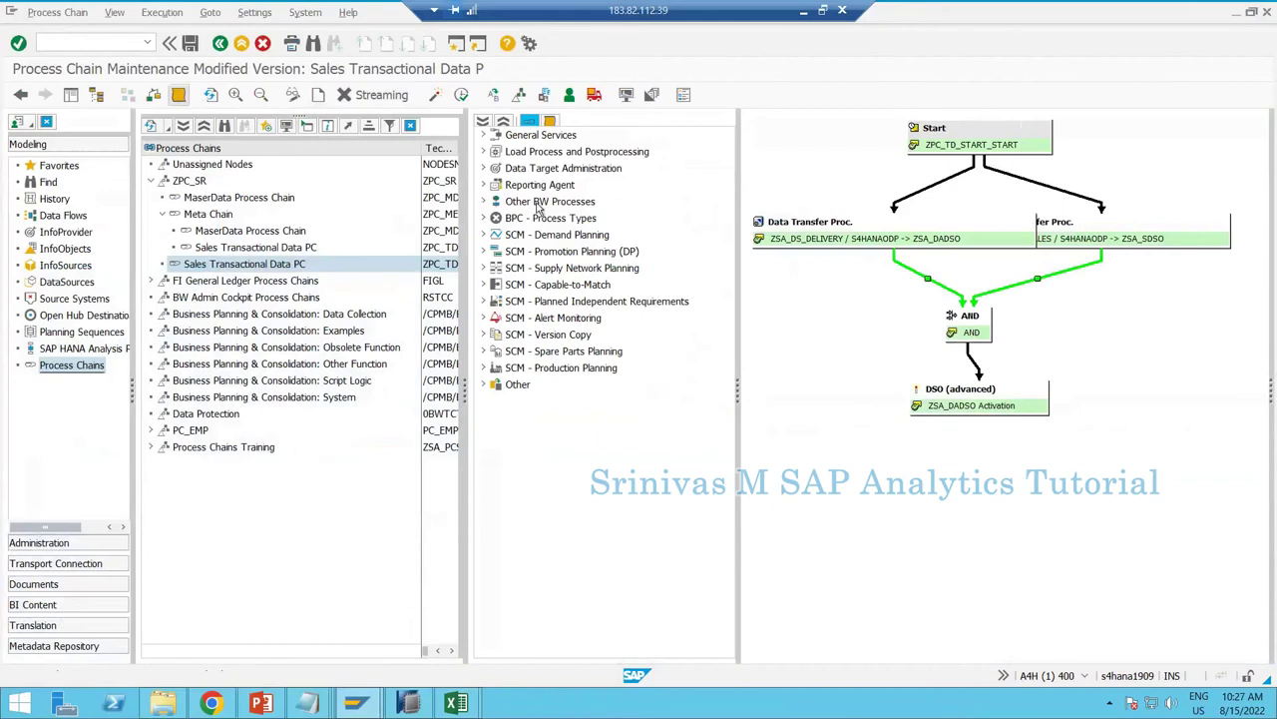
pyautogui.click(487, 151)
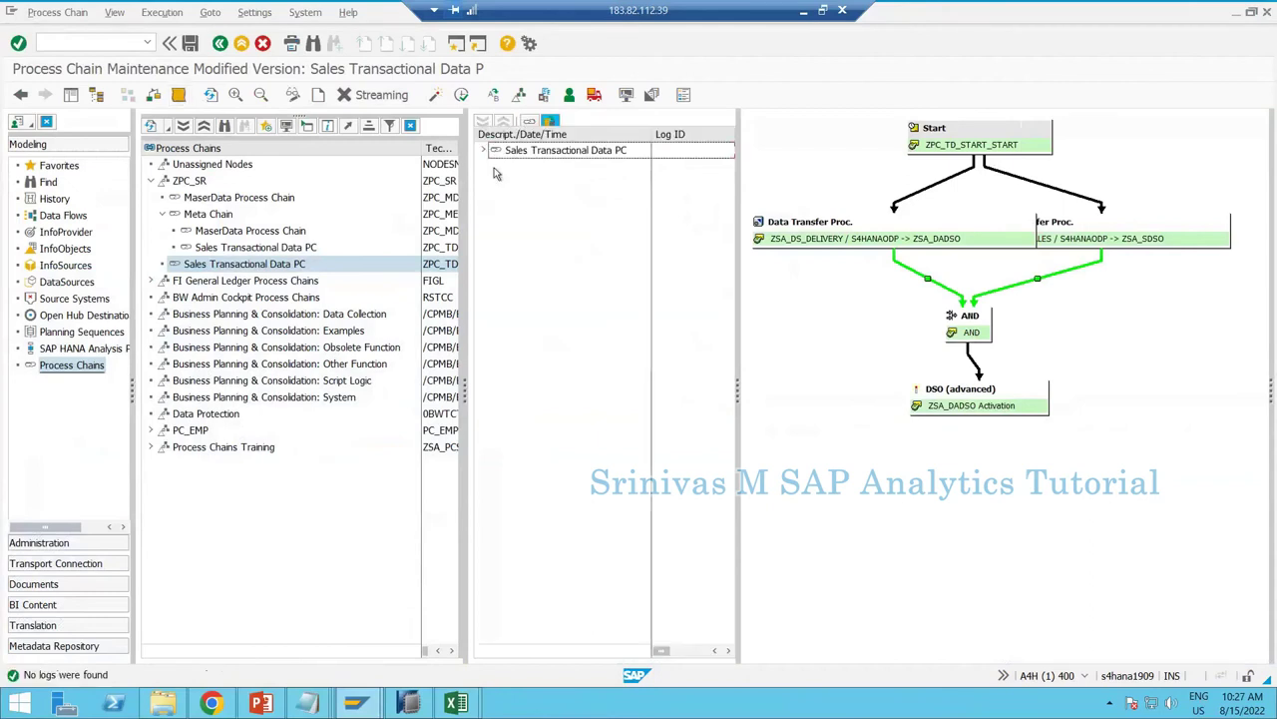
pyautogui.click(496, 168)
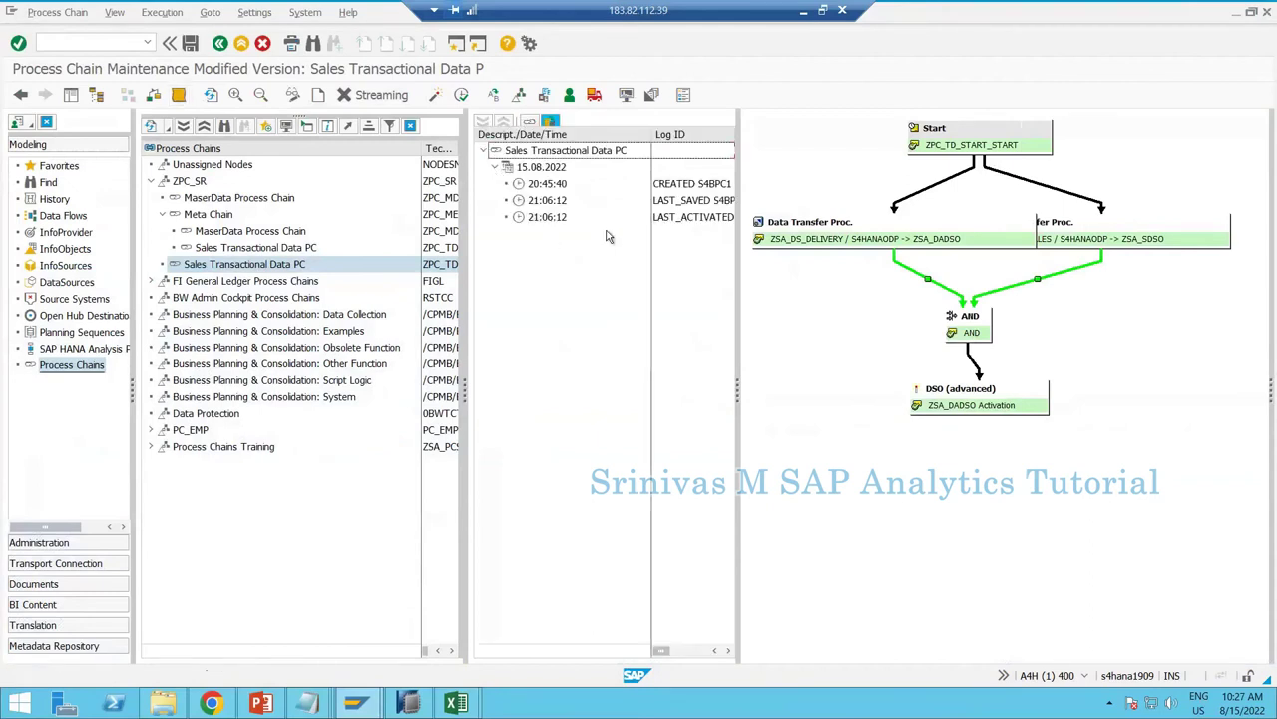
pyautogui.click(545, 223)
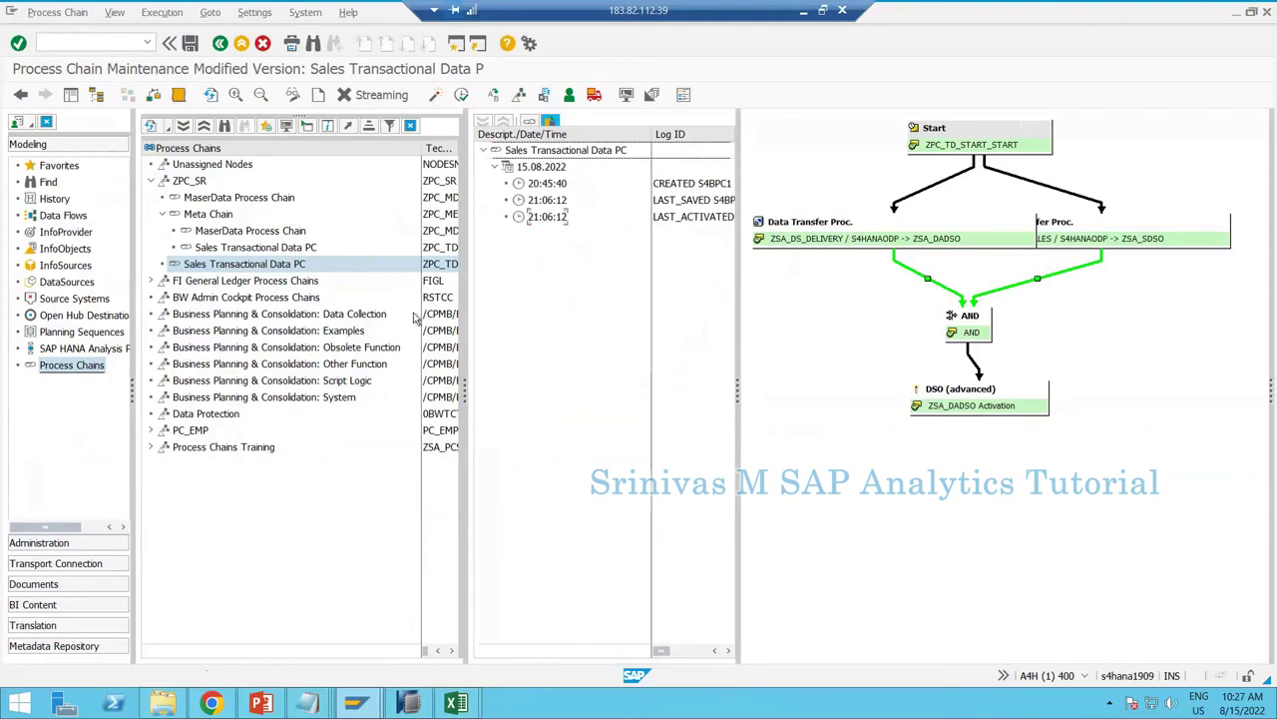
# Display MaserData Process Chain and examine the 0PLANT_ATTR data transfer process in its 21:04:45 run of 15.08.2022.
pyautogui.rightClick(271, 232)
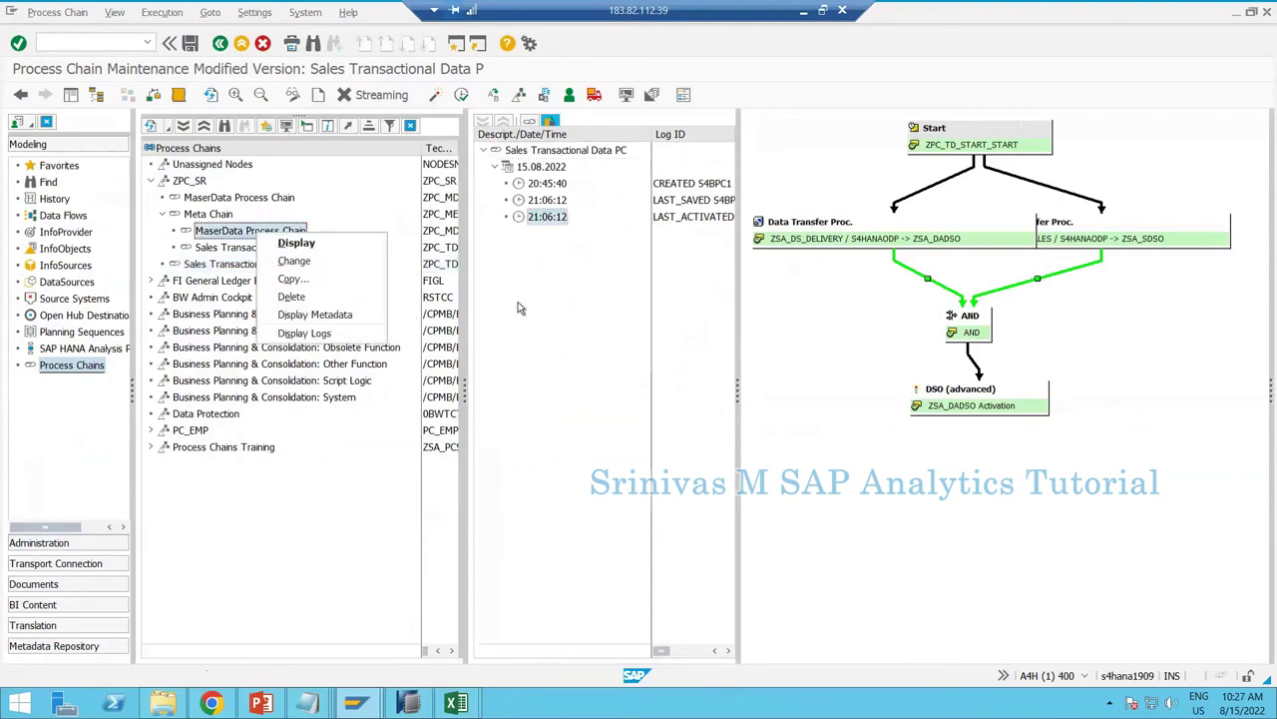
pyautogui.click(297, 242)
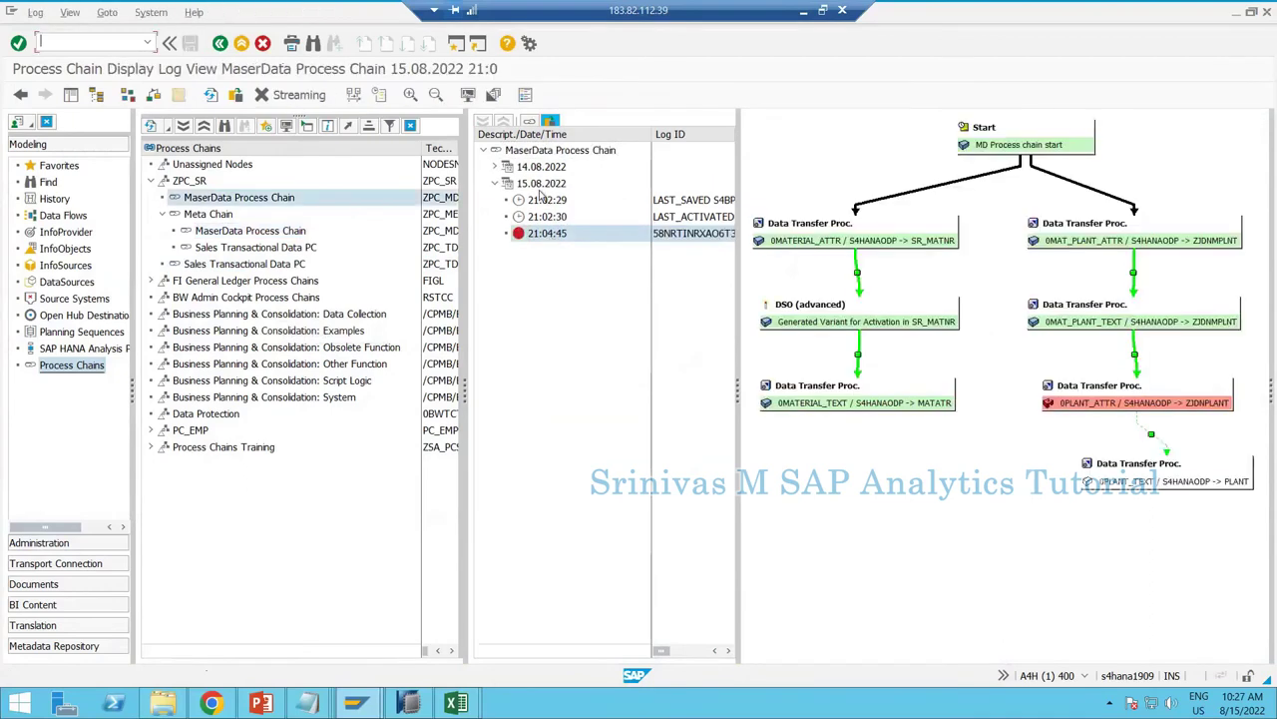
pyautogui.click(553, 236)
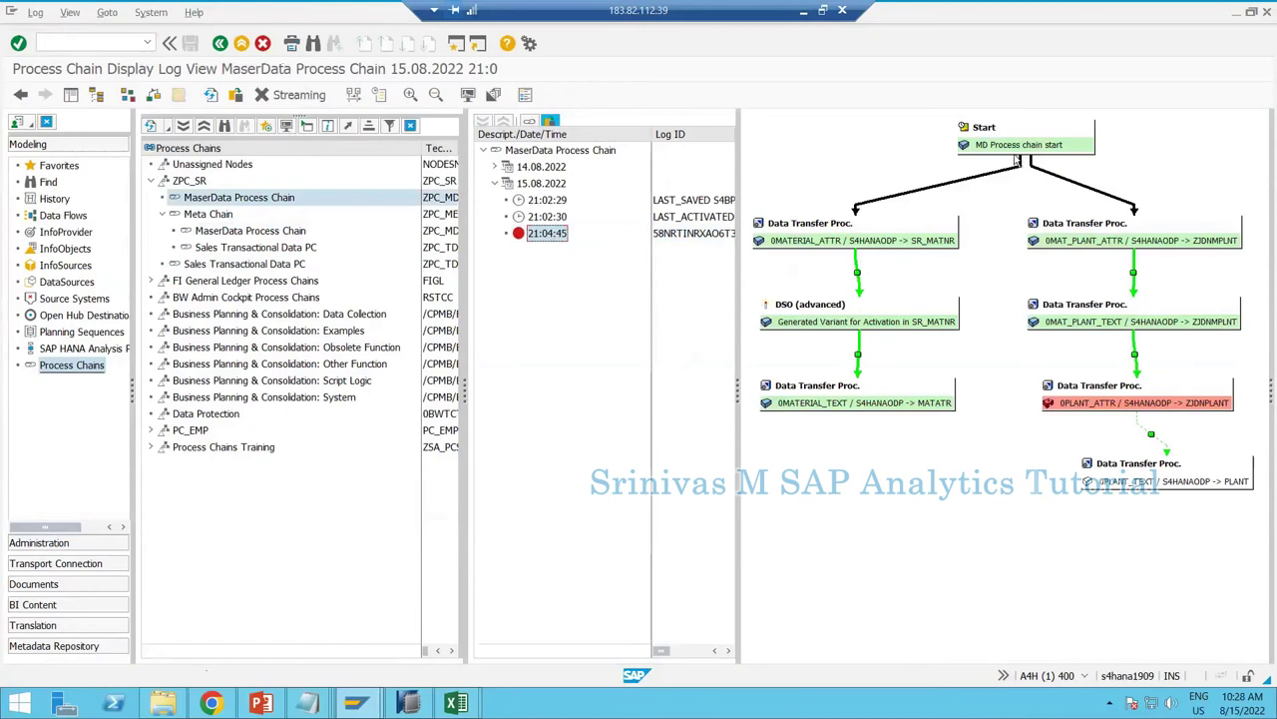
pyautogui.click(1129, 395)
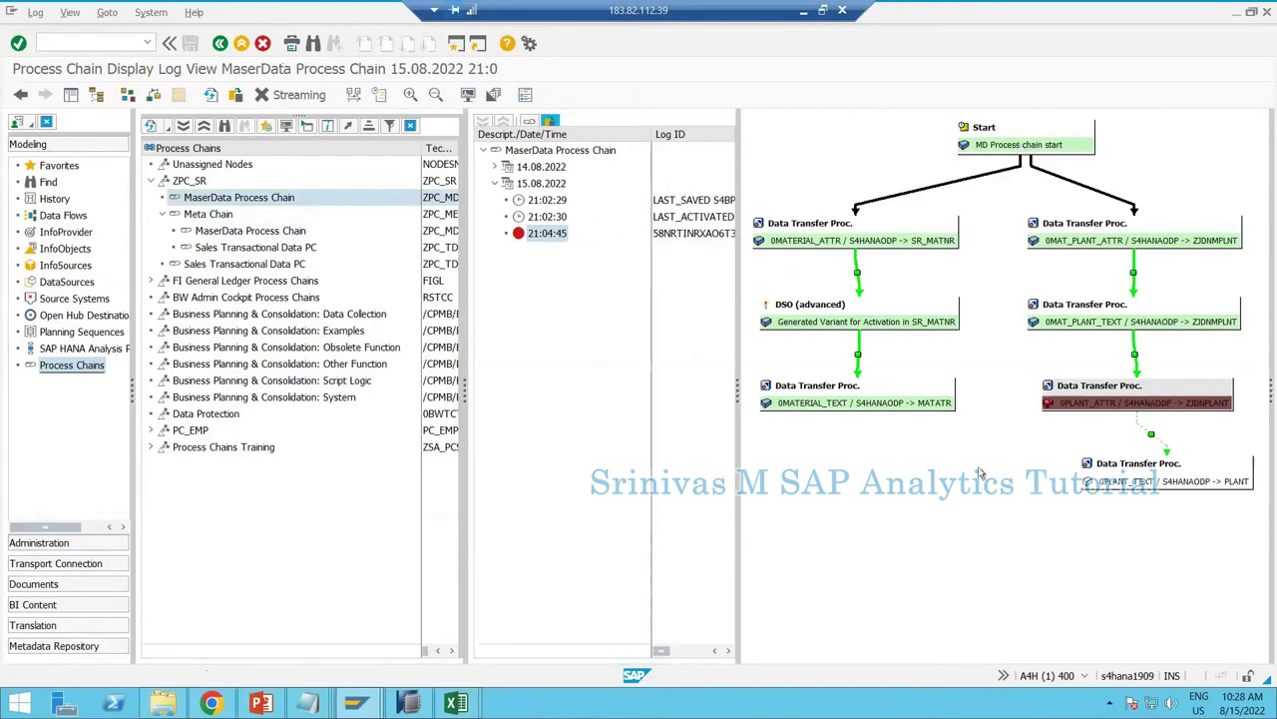
pyautogui.click(1076, 353)
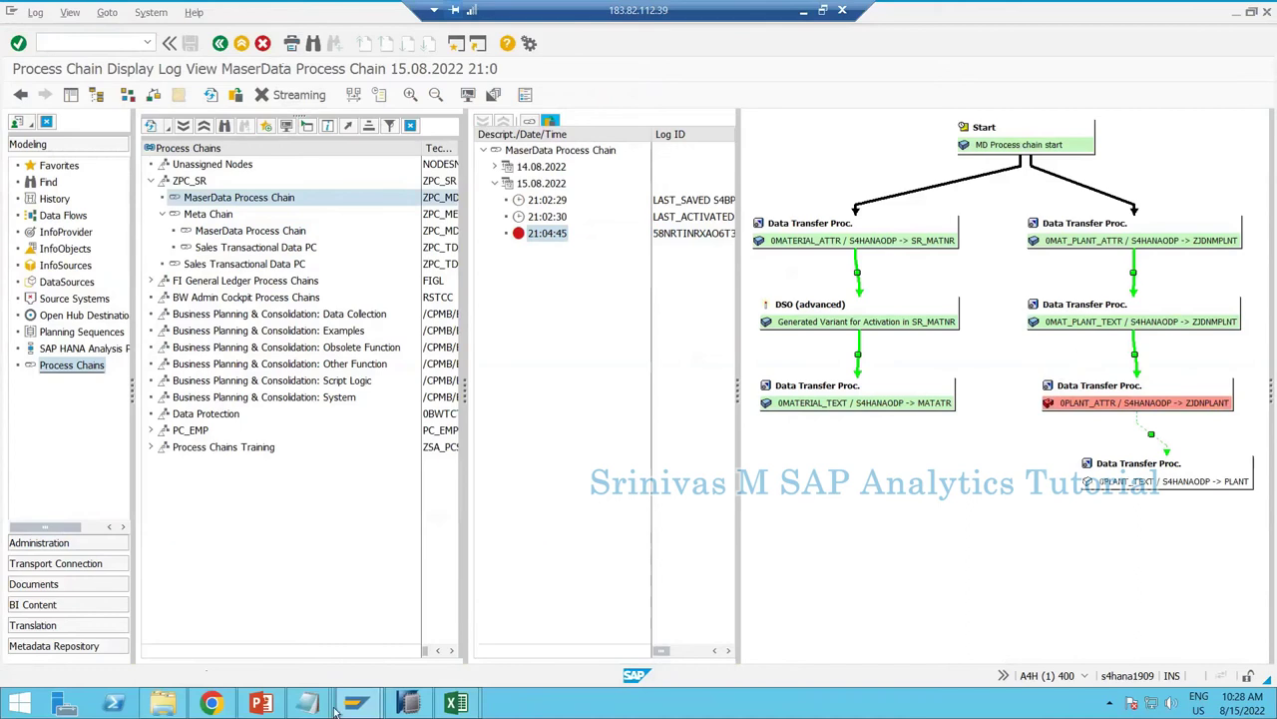
pyautogui.moveTo(352, 705)
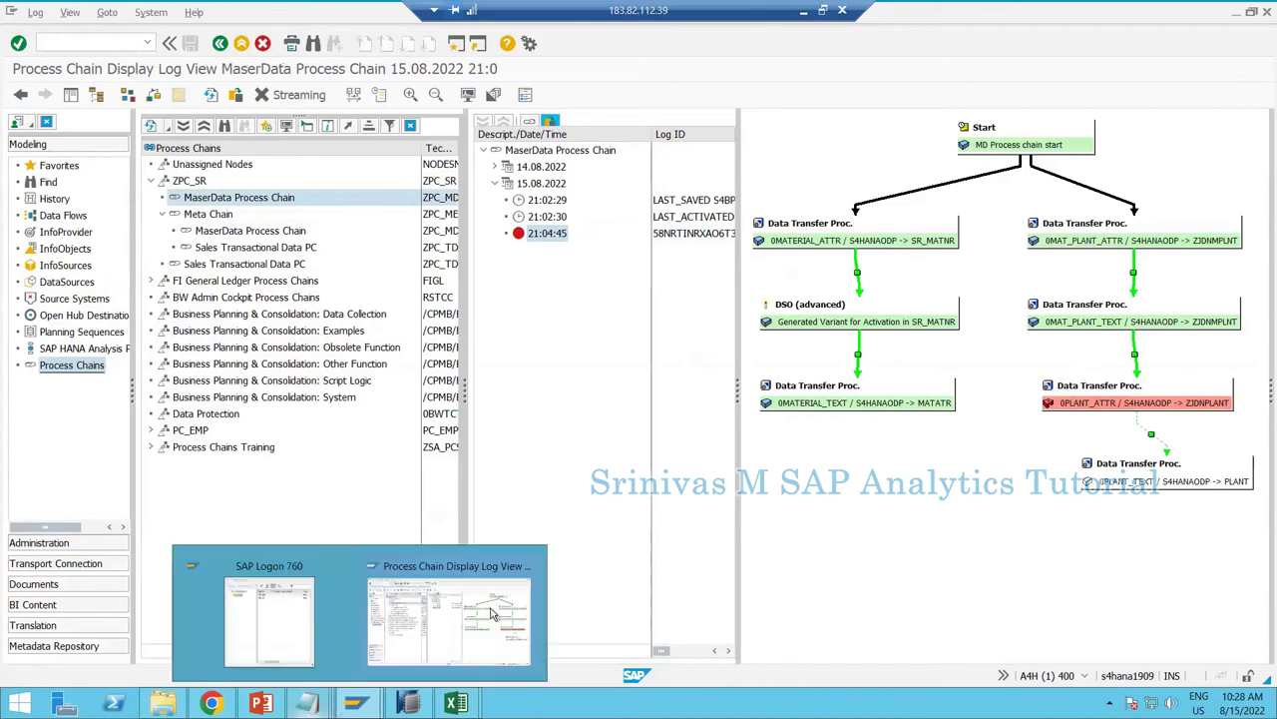
# Display Sales Transactional Data PC and review the start conditions of its ZPC_TD_START_START variant.
pyautogui.click(207, 264)
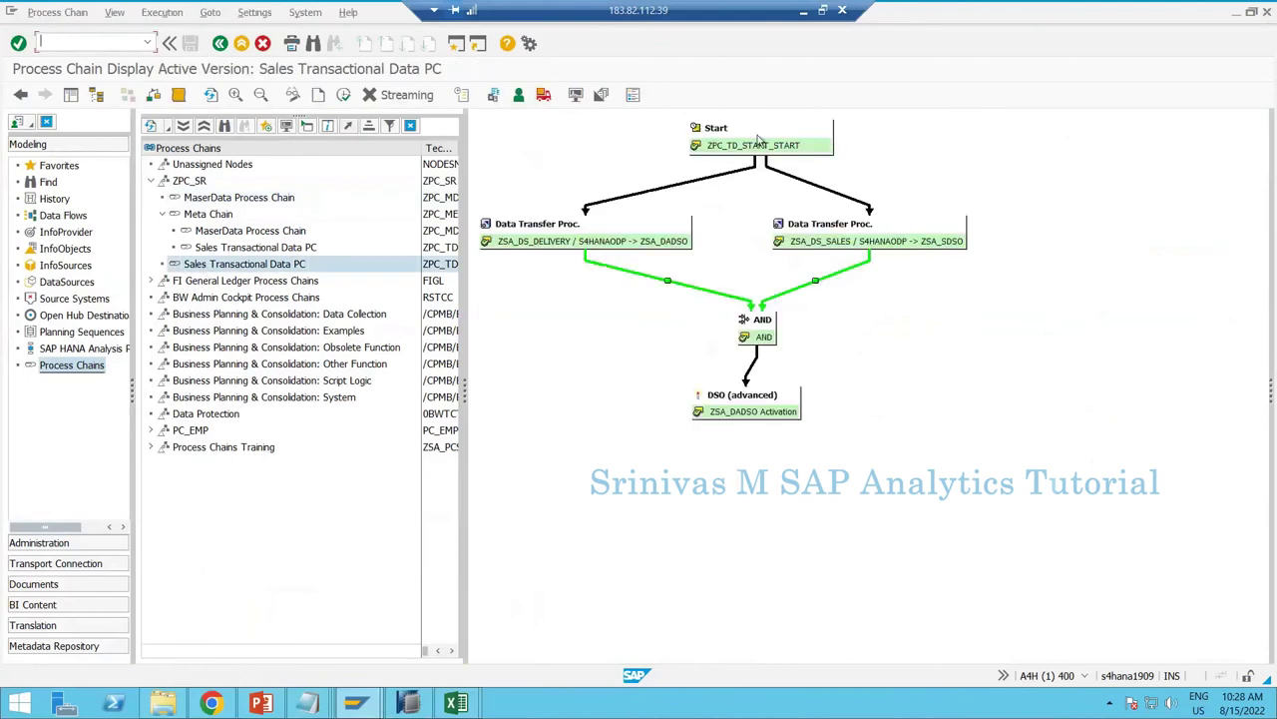
pyautogui.rightClick(759, 140)
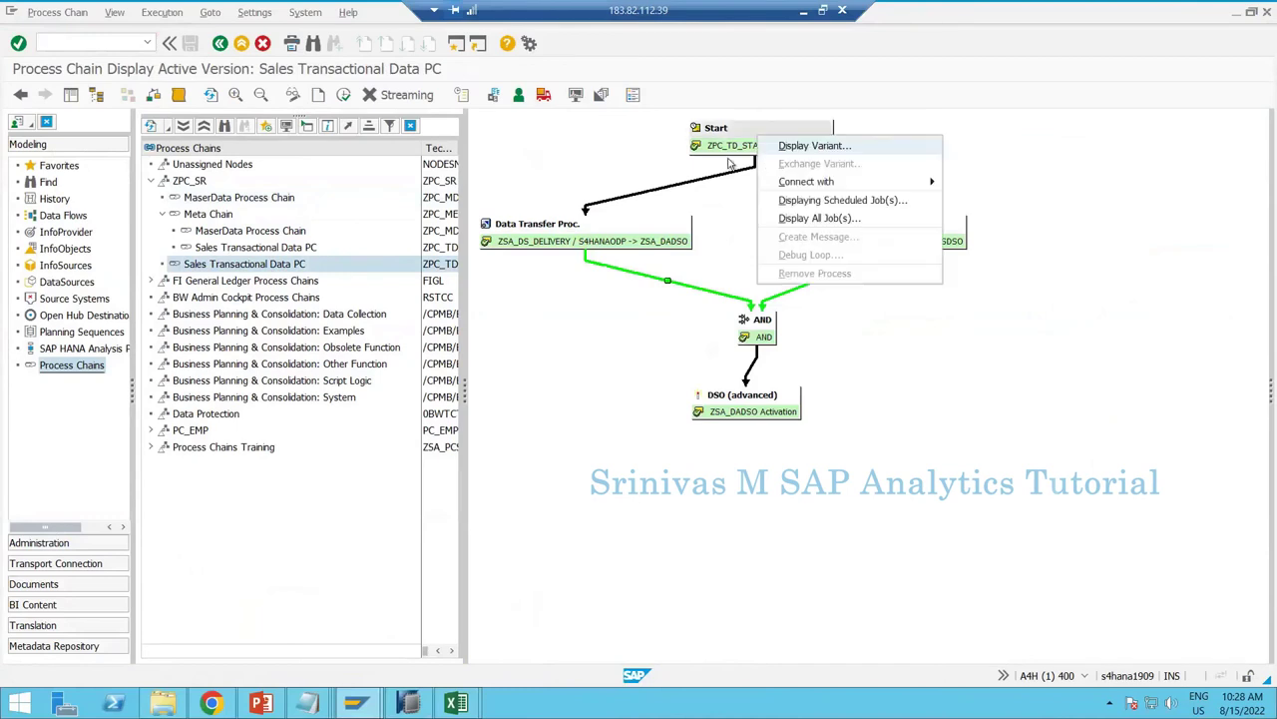
pyautogui.click(785, 146)
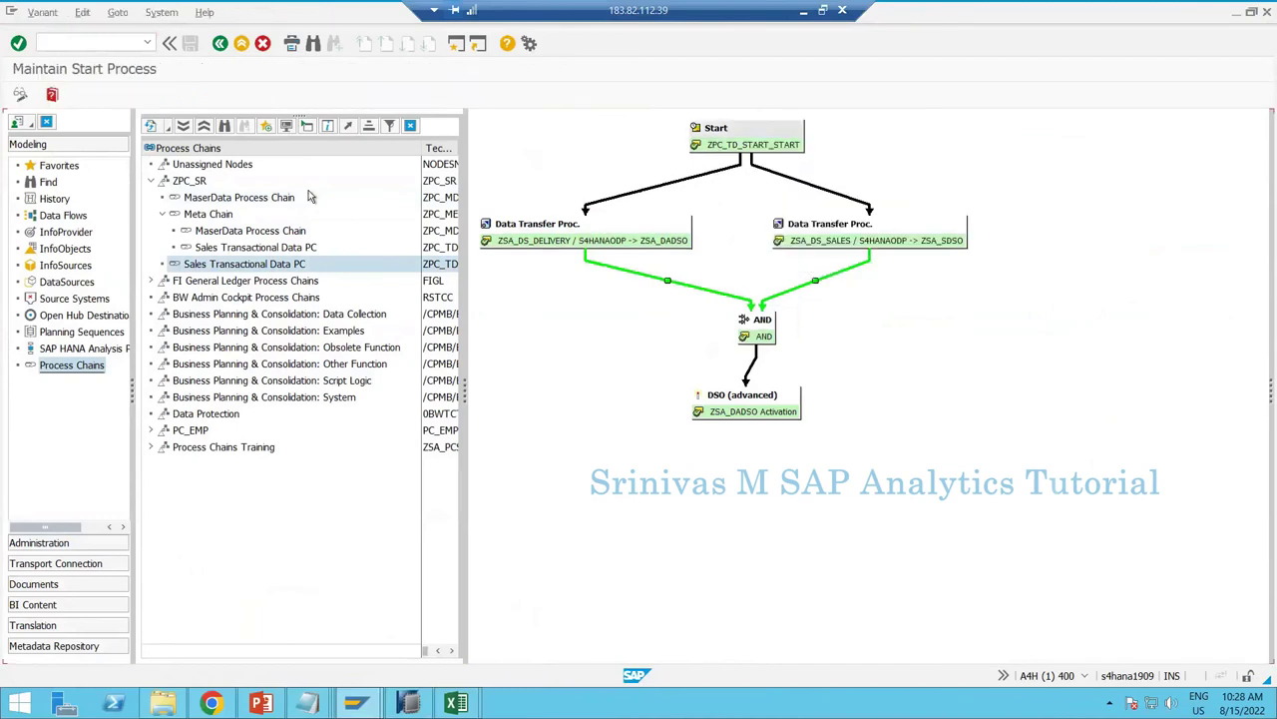
pyautogui.click(308, 196)
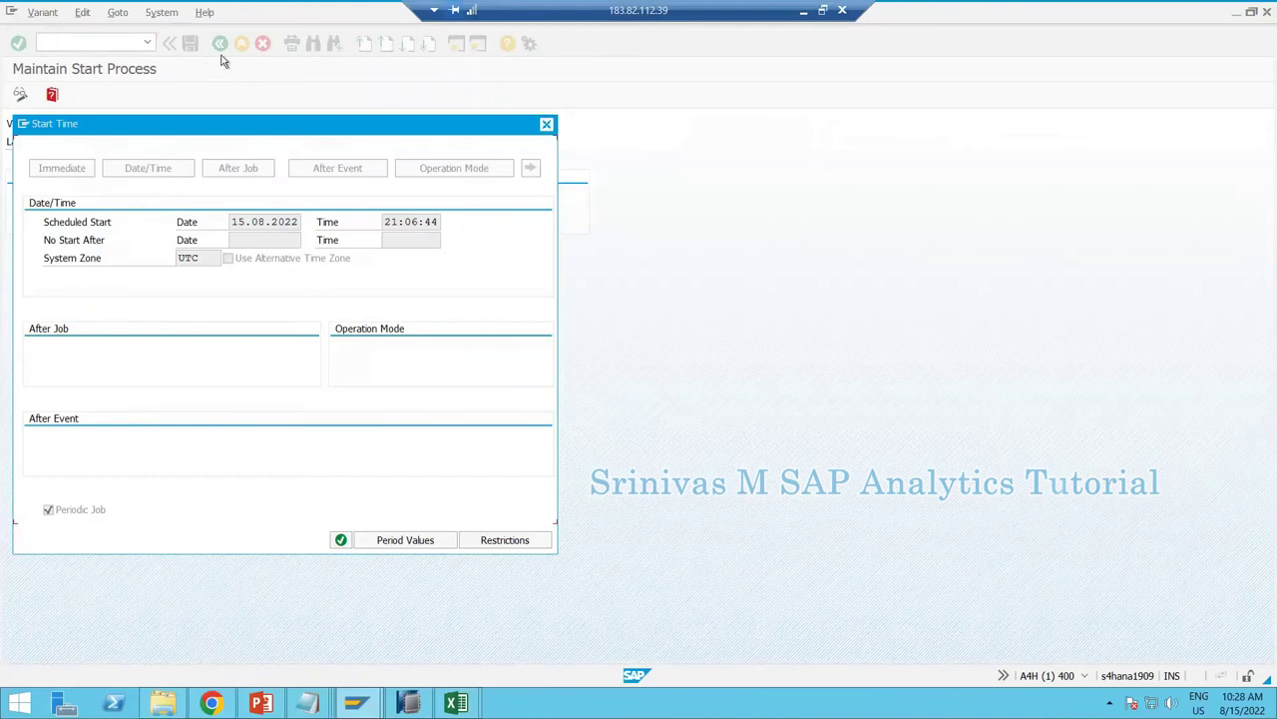
pyautogui.press('Escape')
pyautogui.press('F3')
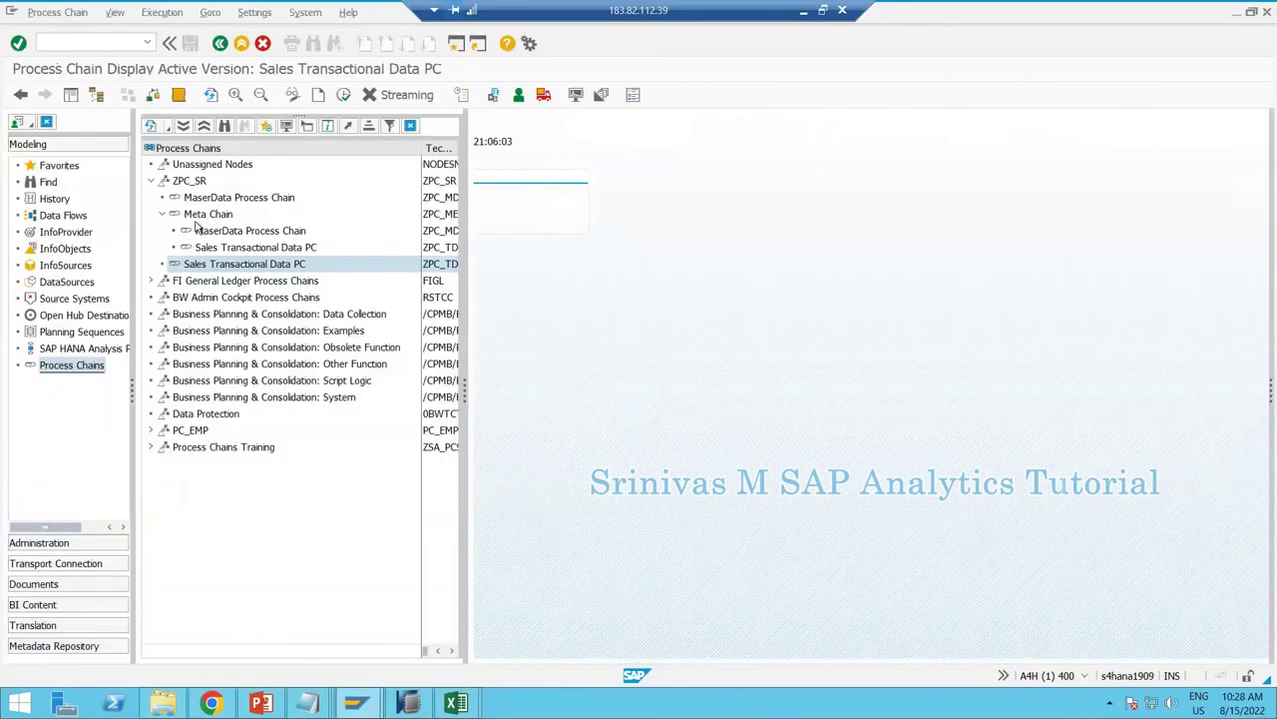
# Open the Meta Chain's ZPC_META_START start conditions for editing and explore the After Job and After Event start options.
pyautogui.click(206, 213)
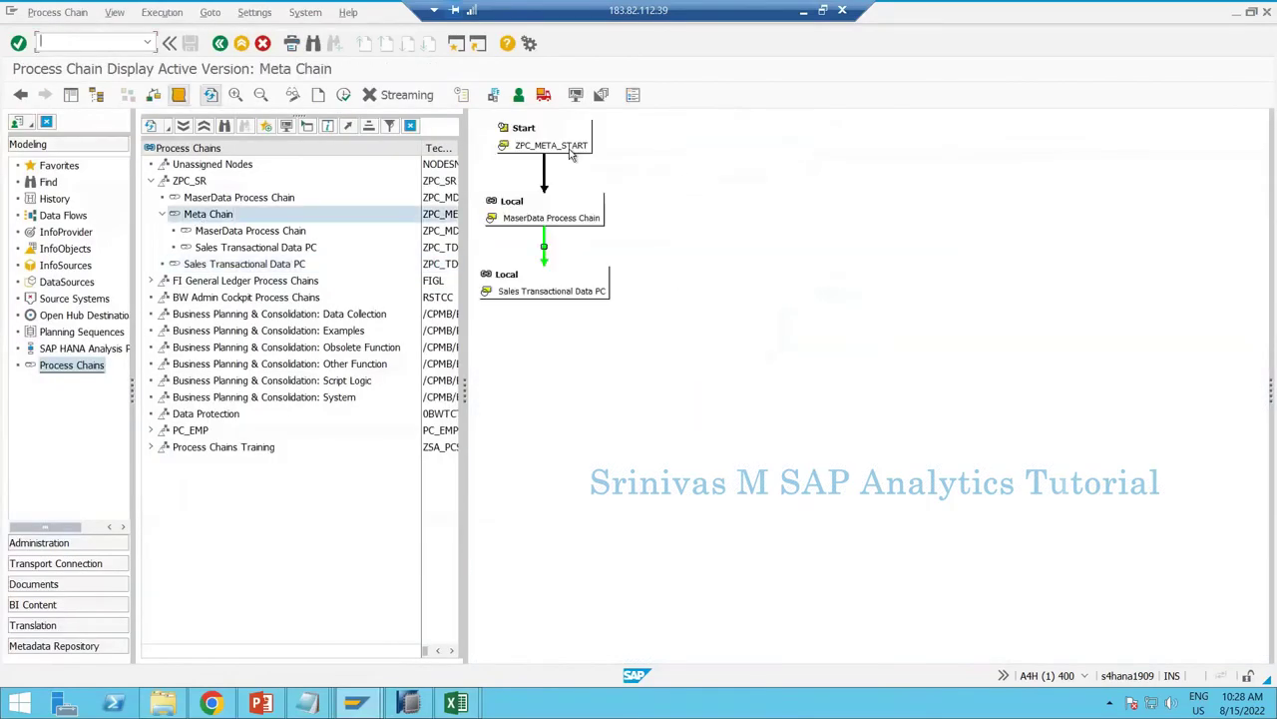
pyautogui.rightClick(563, 145)
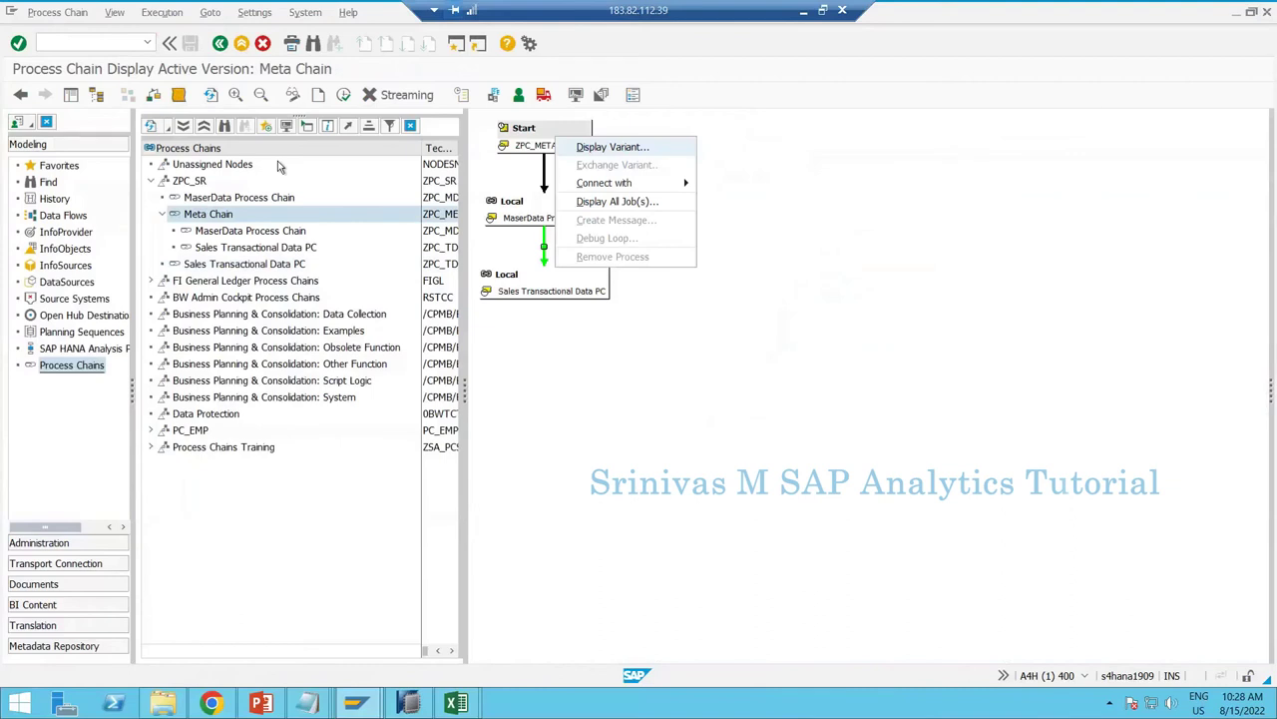
pyautogui.press('Return')
pyautogui.hotkey('ctrl', 'F1')
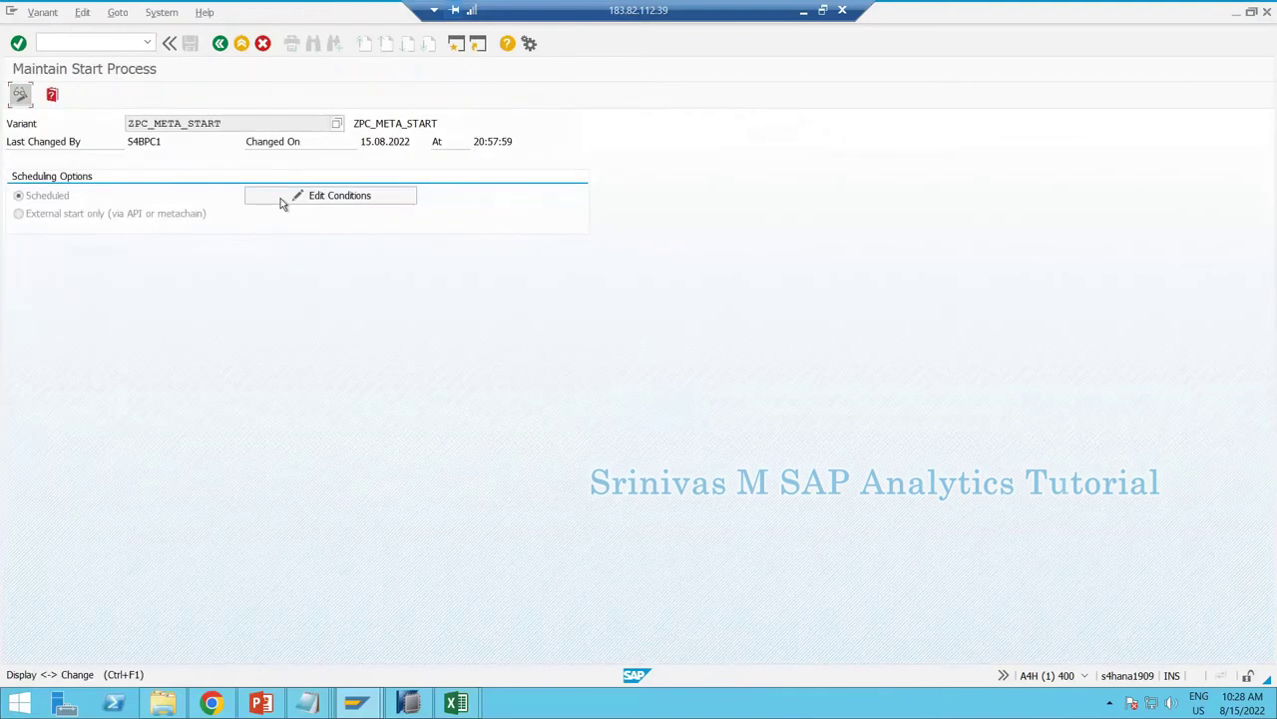
pyautogui.click(281, 198)
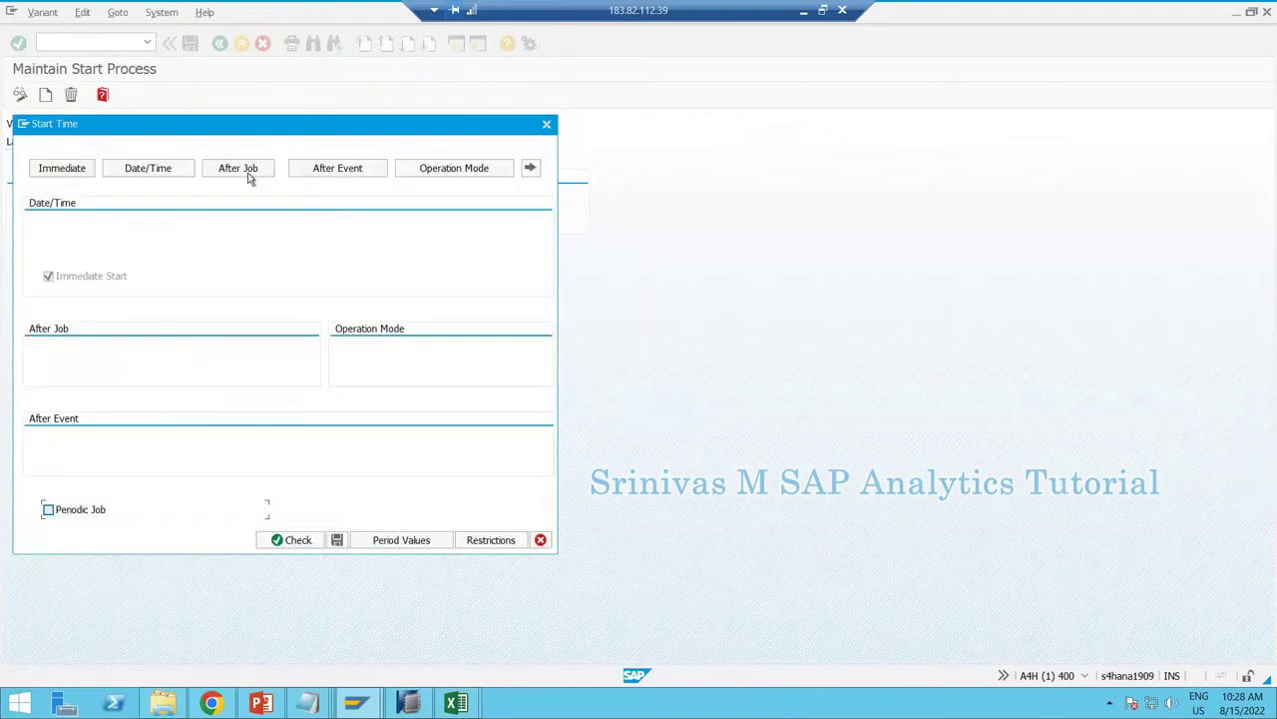
pyautogui.click(245, 169)
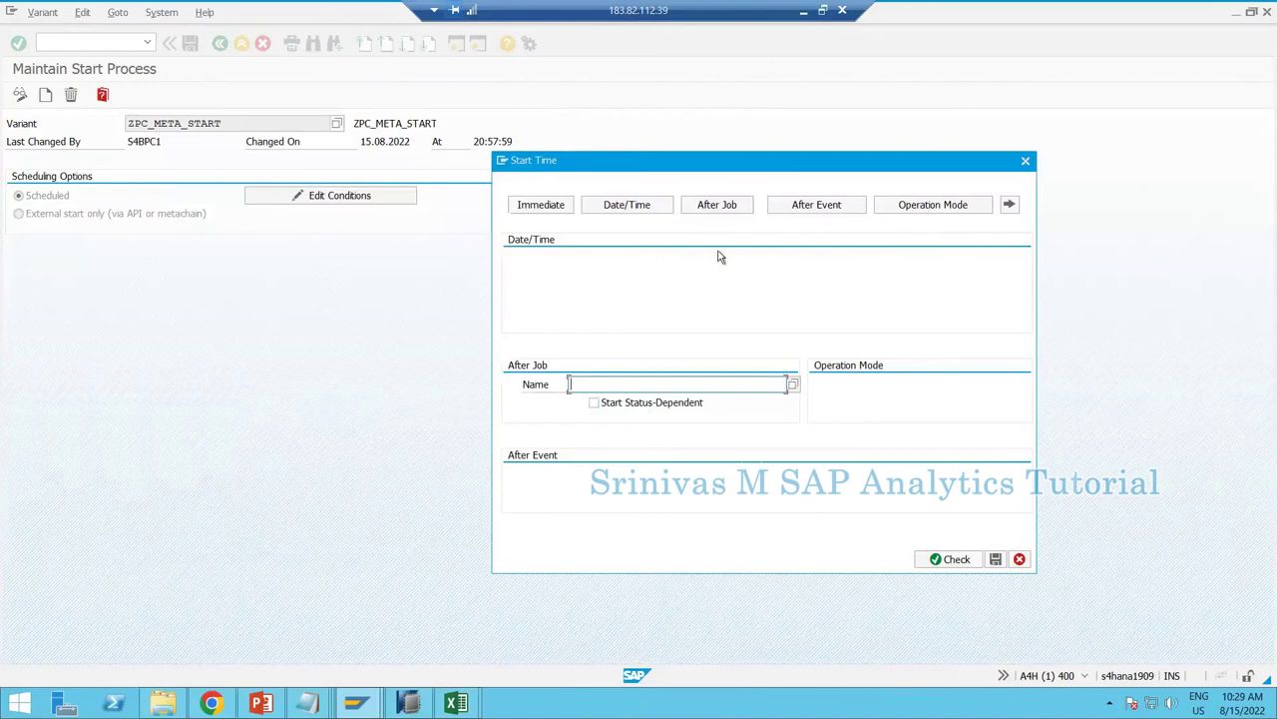
pyautogui.click(815, 206)
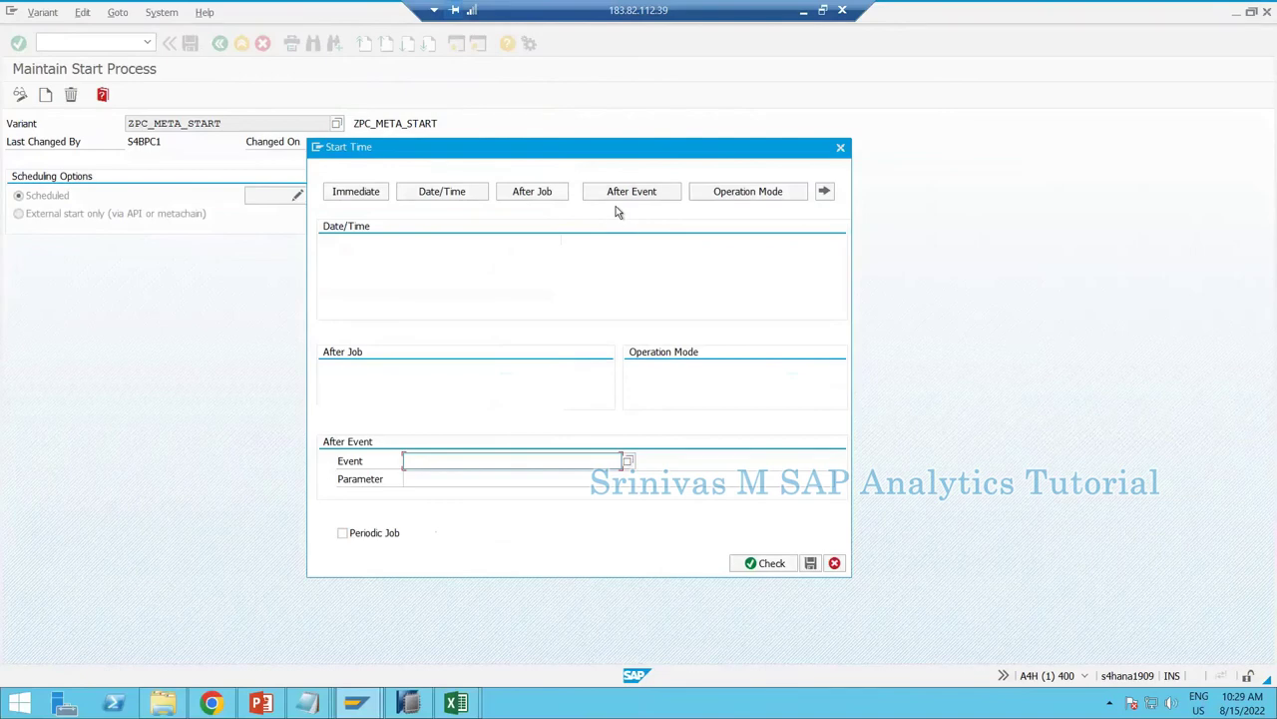
# Switch to the Excel workbook and enter "fan" in cell R14 of Sheet8.
pyautogui.click(457, 704)
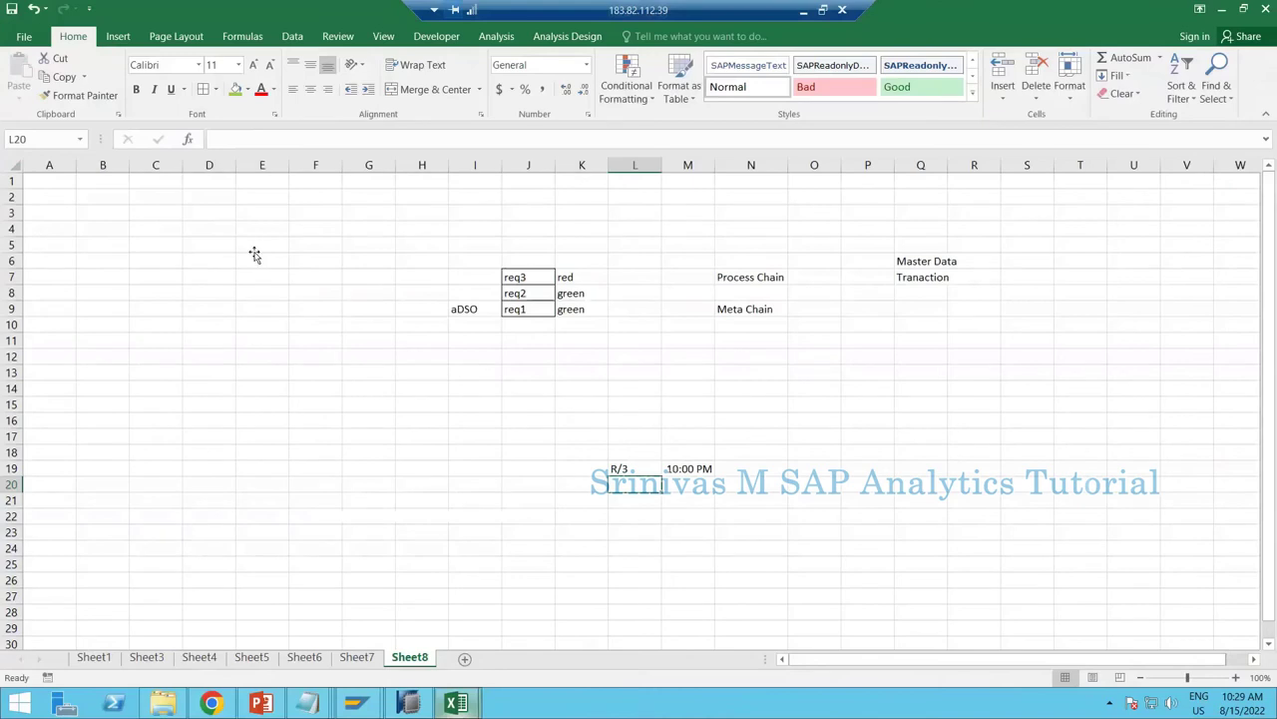
pyautogui.click(254, 249)
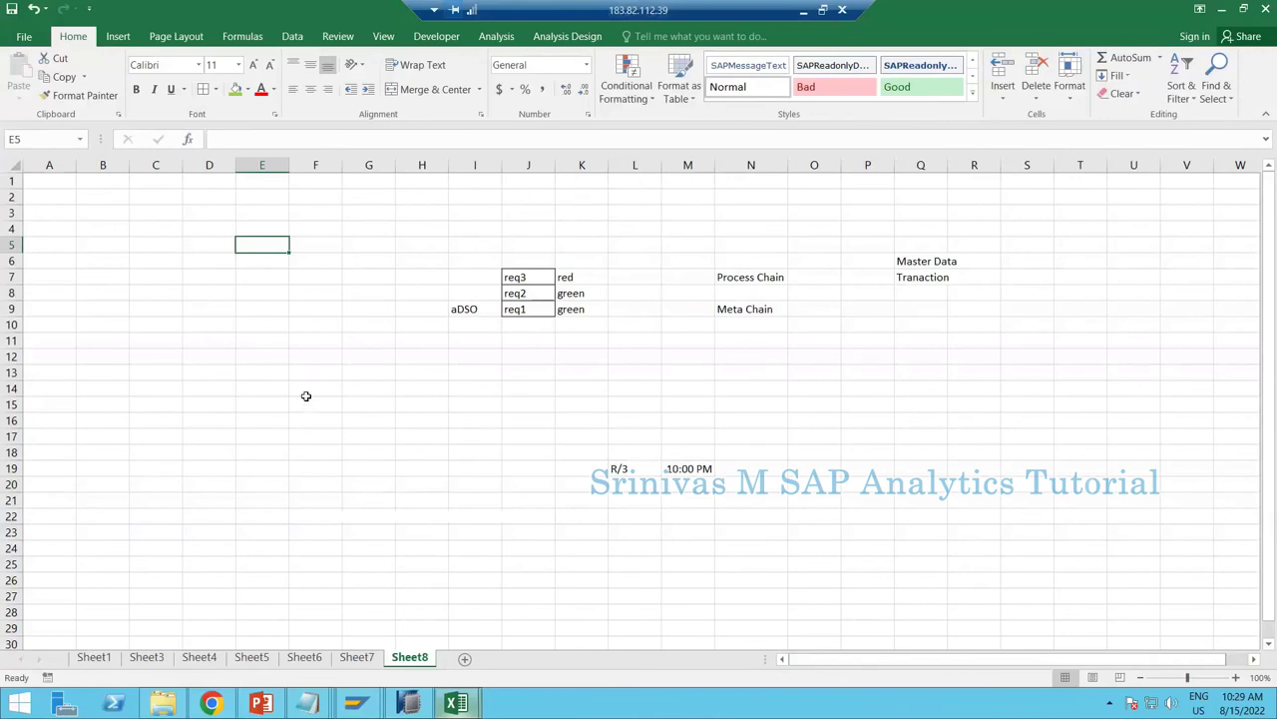
pyautogui.click(287, 312)
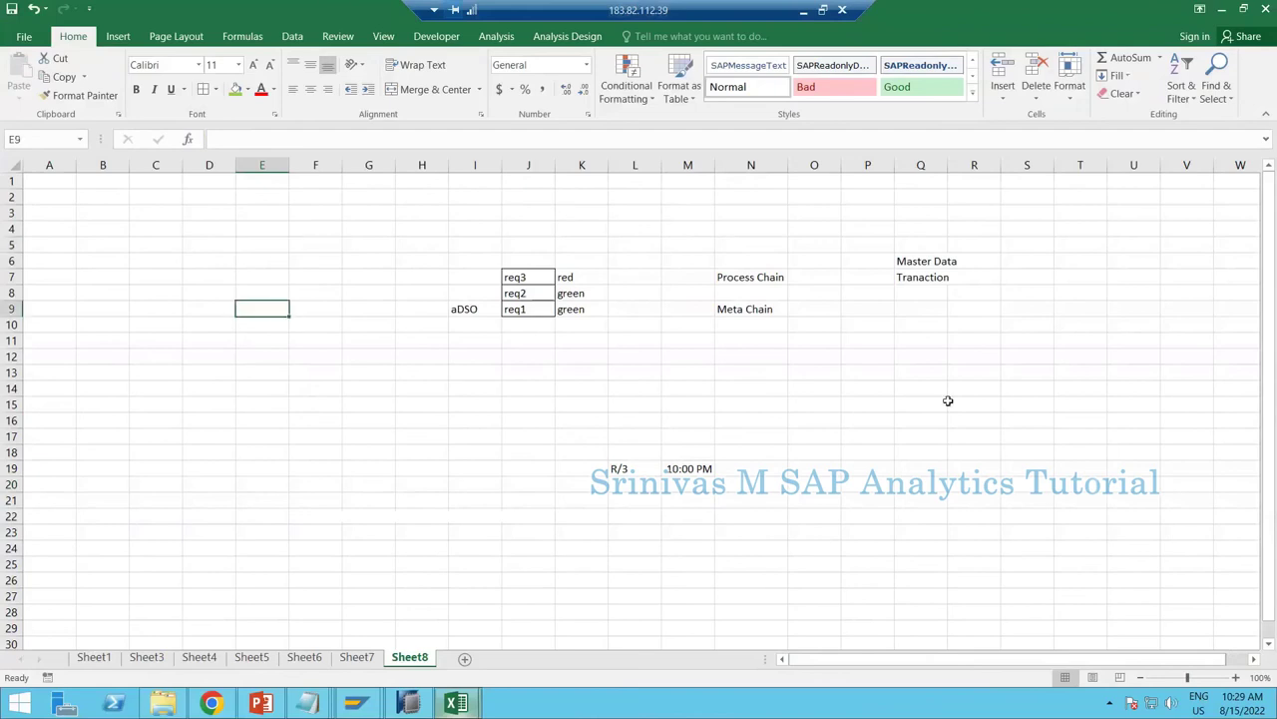
pyautogui.click(1000, 388)
pyautogui.write('f')
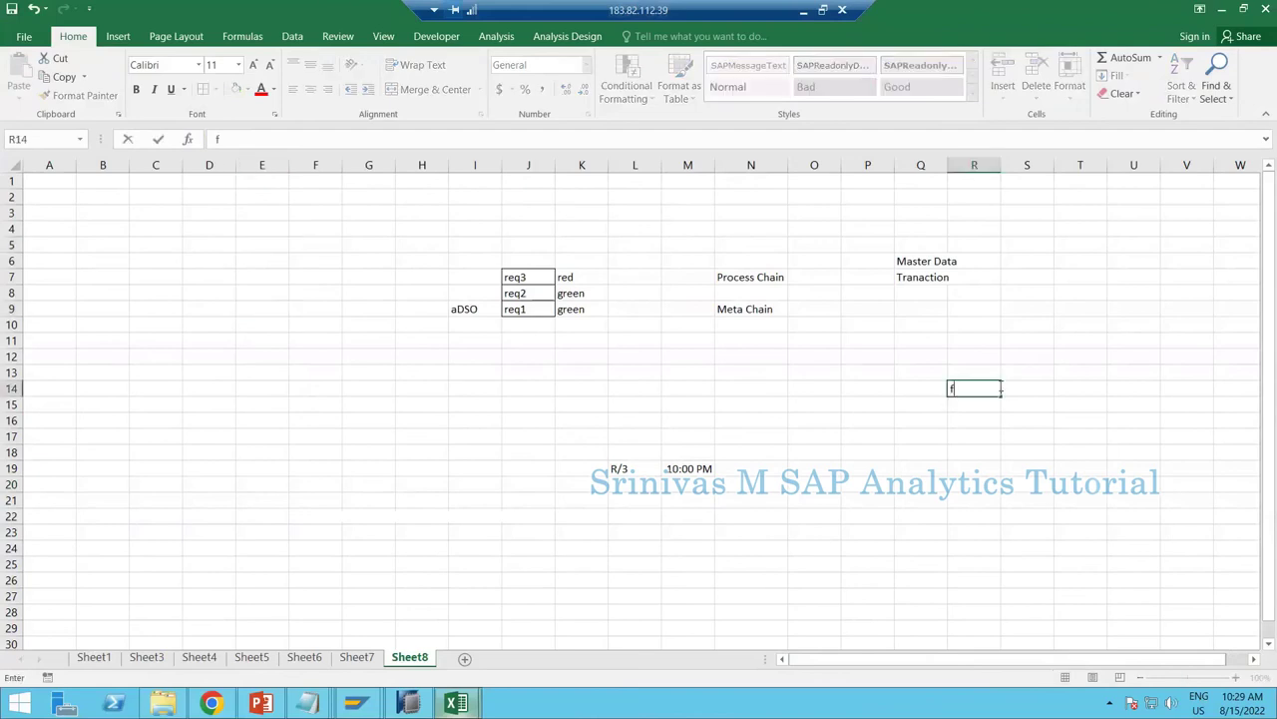
pyautogui.write('an')
pyautogui.press('Return')
# Enter "turn on" in cell P14, two columns before the fan note.
pyautogui.press('Left')
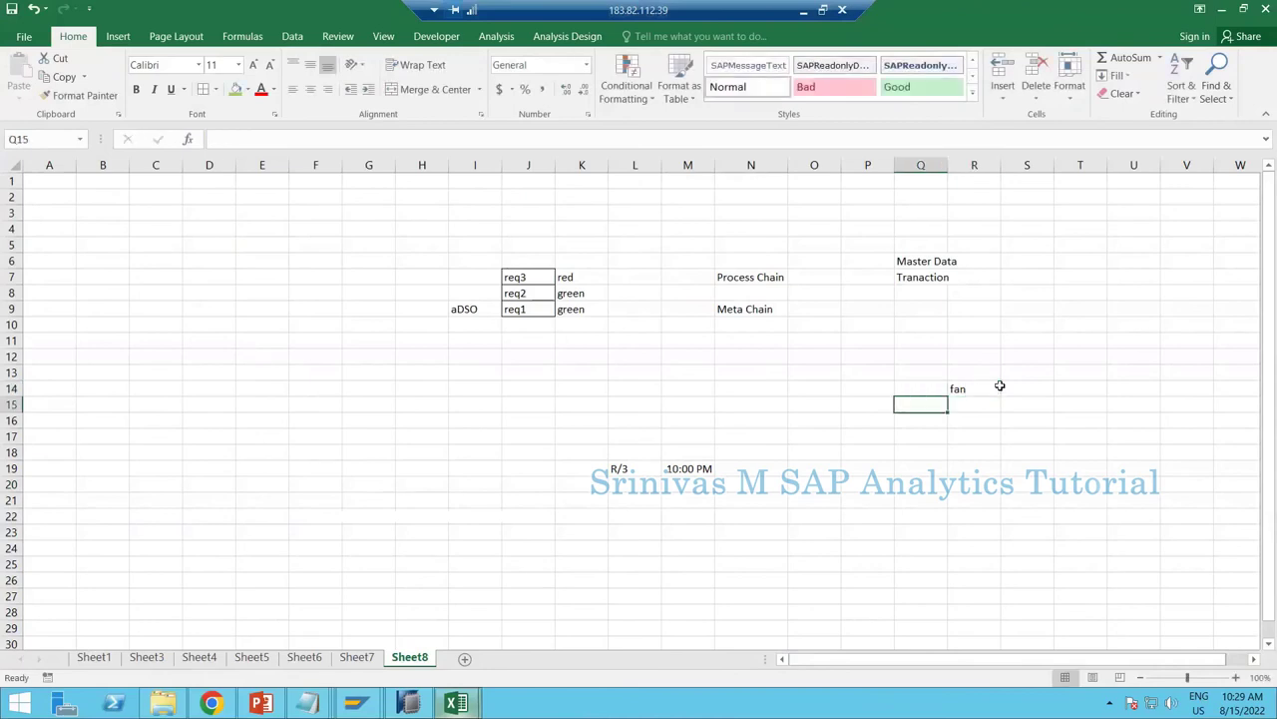
pyautogui.press('Up')
pyautogui.press('Left')
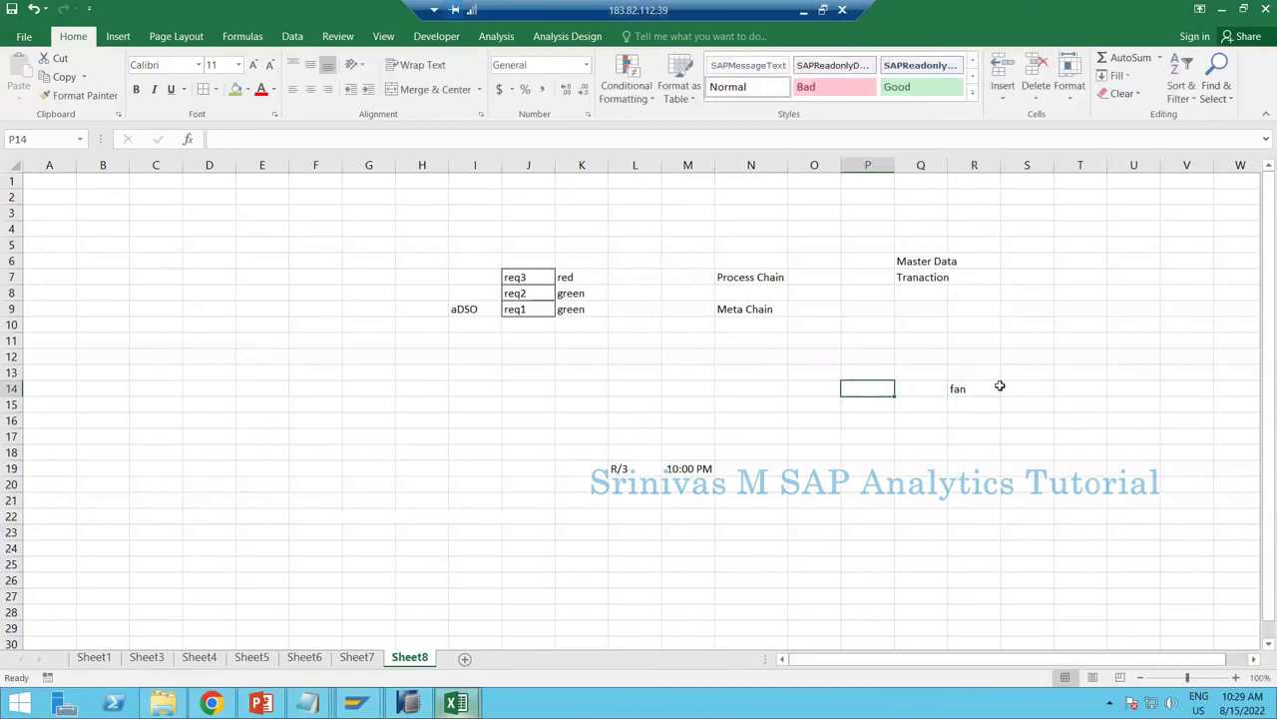
pyautogui.write('tu')
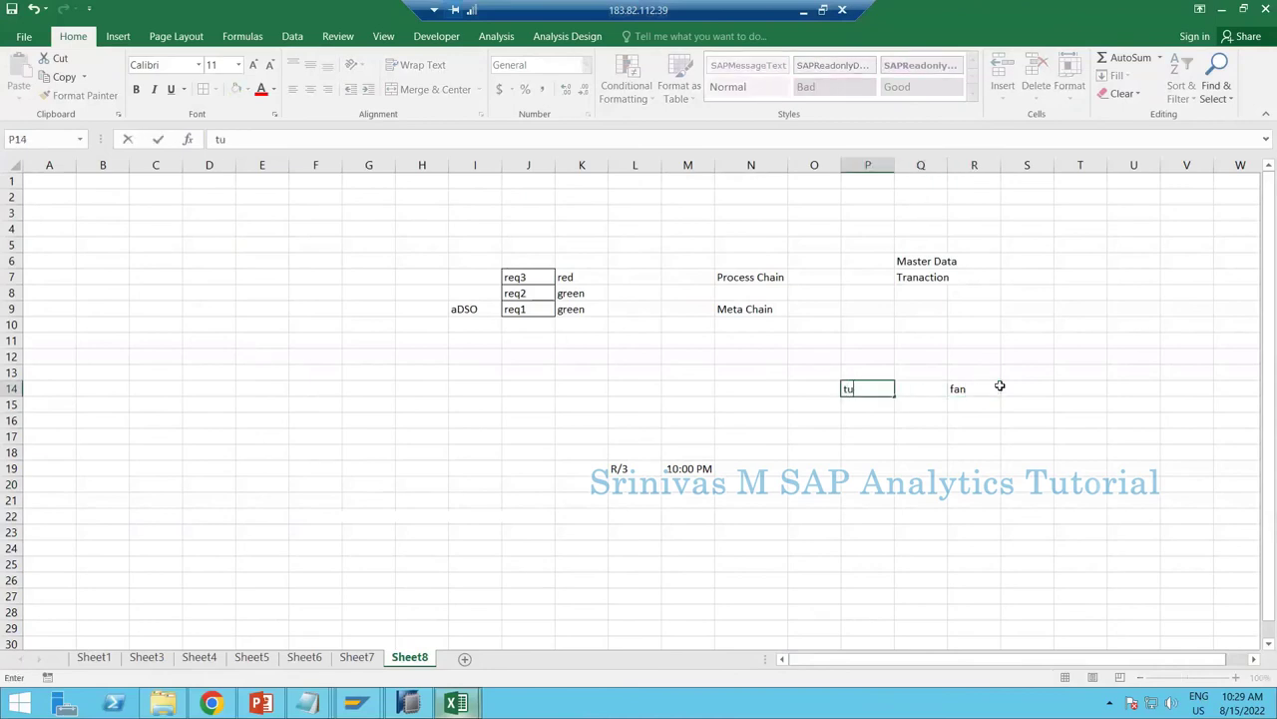
pyautogui.write('rn on')
pyautogui.press('Return')
# Point out the "fan" and "turn on" cells and select the range P13:T14.
pyautogui.click(958, 390)
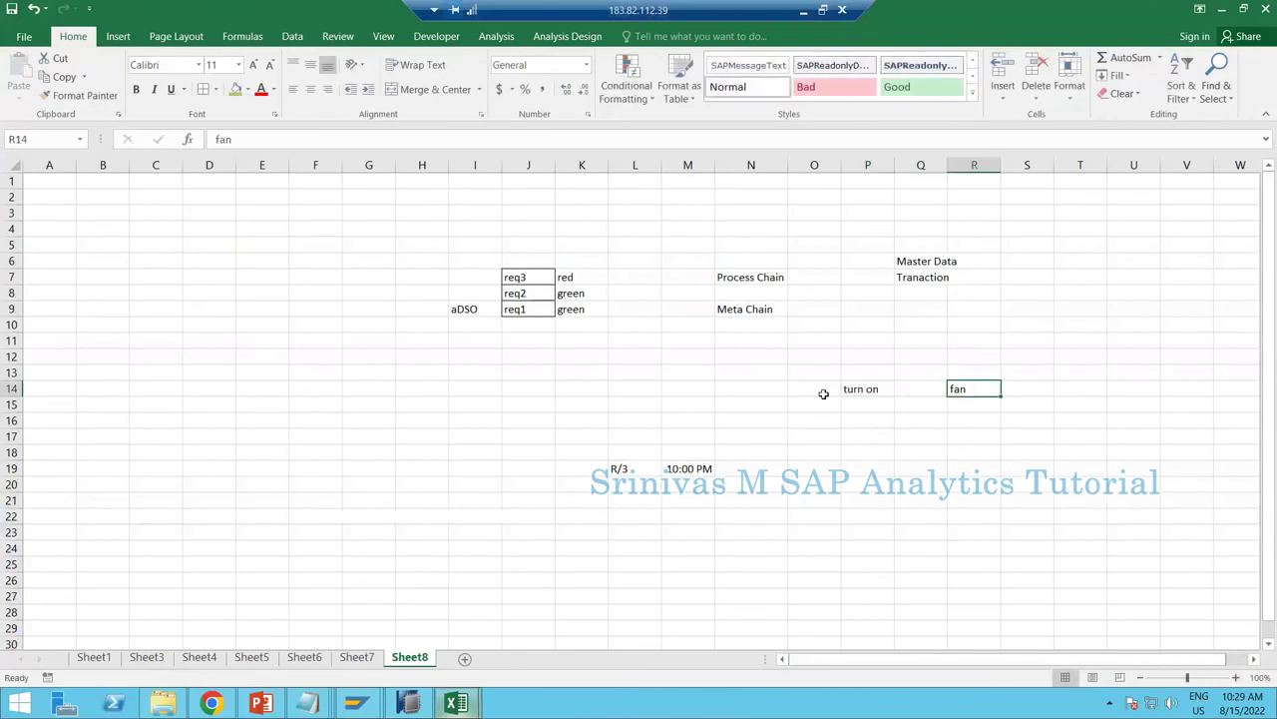
pyautogui.click(888, 393)
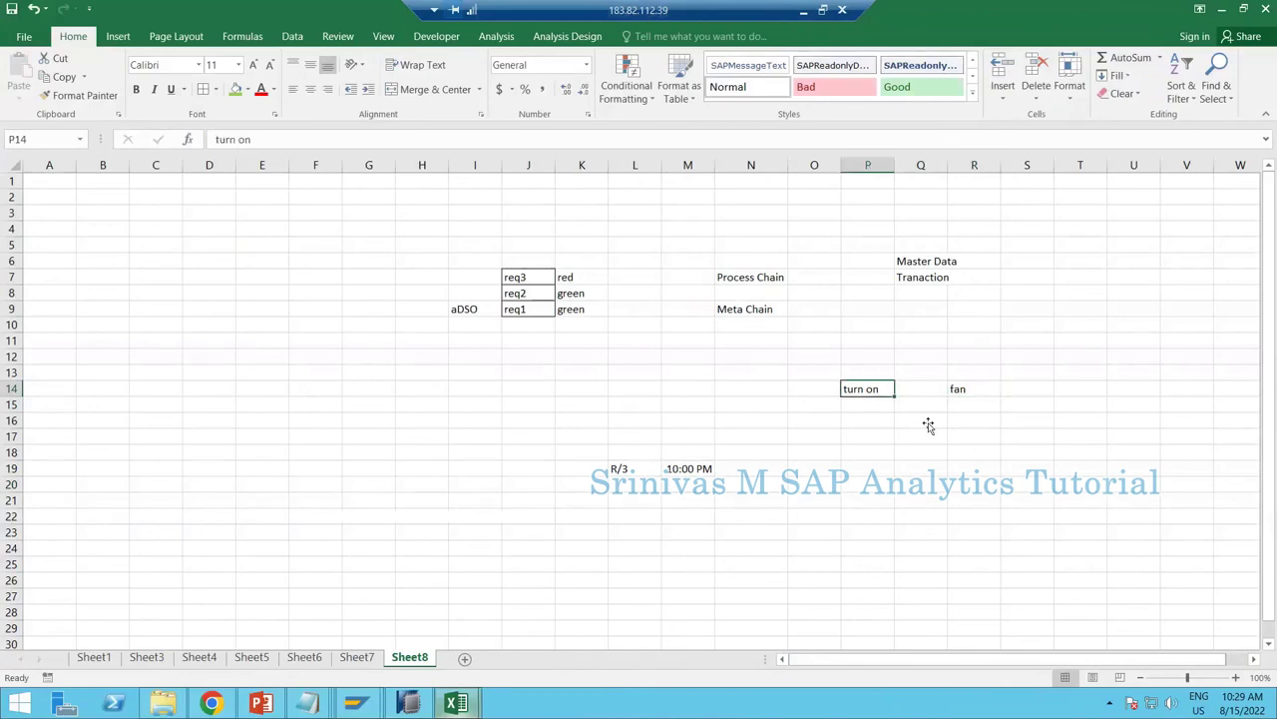
pyautogui.click(953, 393)
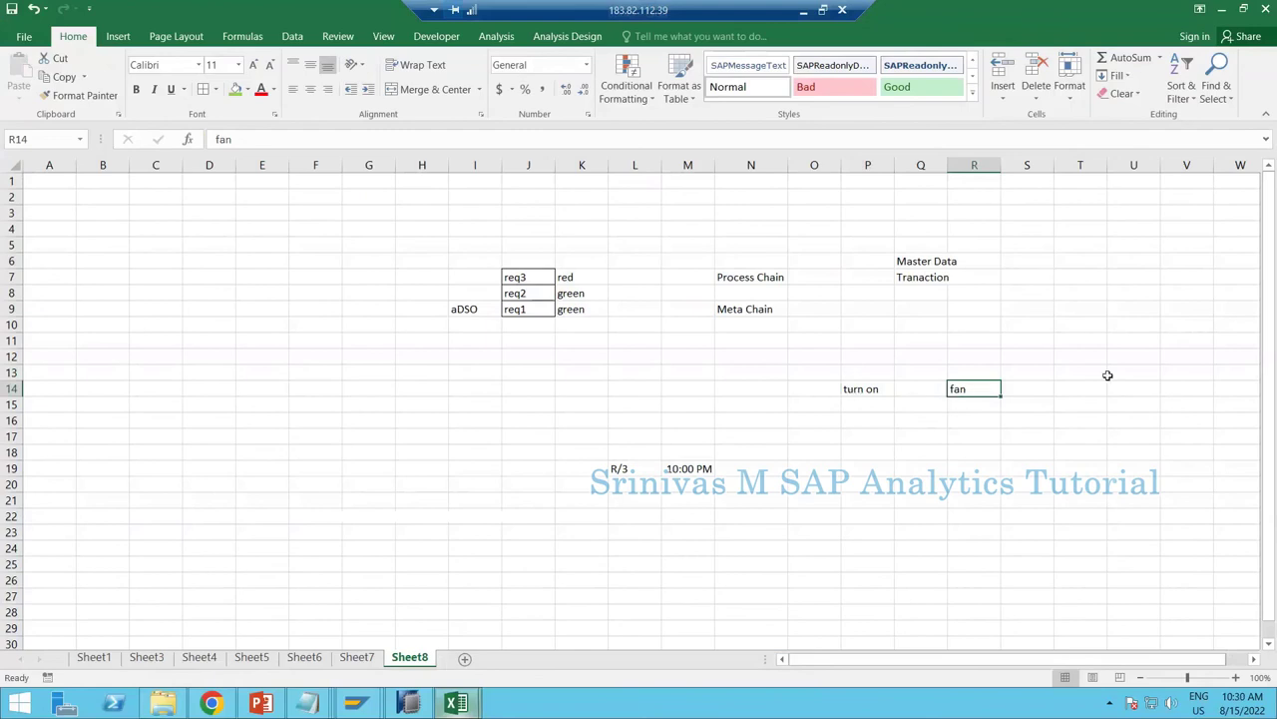
pyautogui.moveTo(861, 388); pyautogui.dragTo(1108, 375)
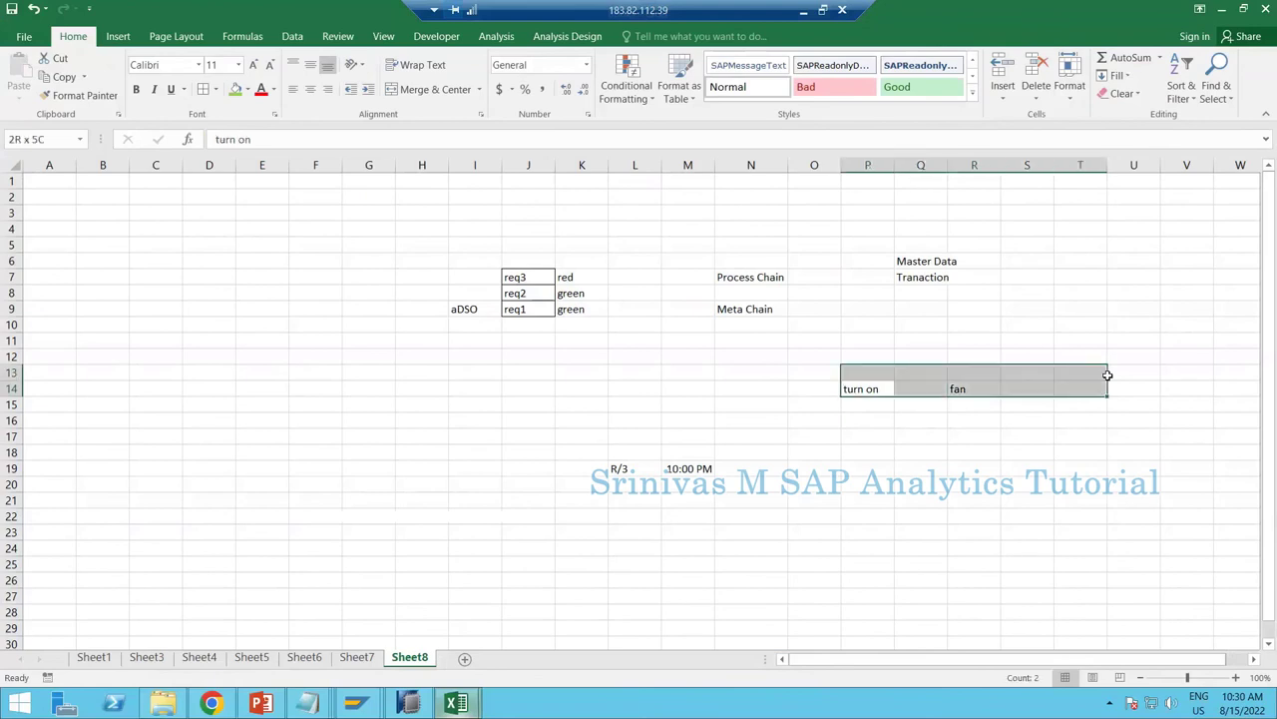
# Clear the contents of P13:T14 in Sheet8 and select cell P14.
pyautogui.press('Delete')
pyautogui.click(920, 484)
pyautogui.click(867, 388)
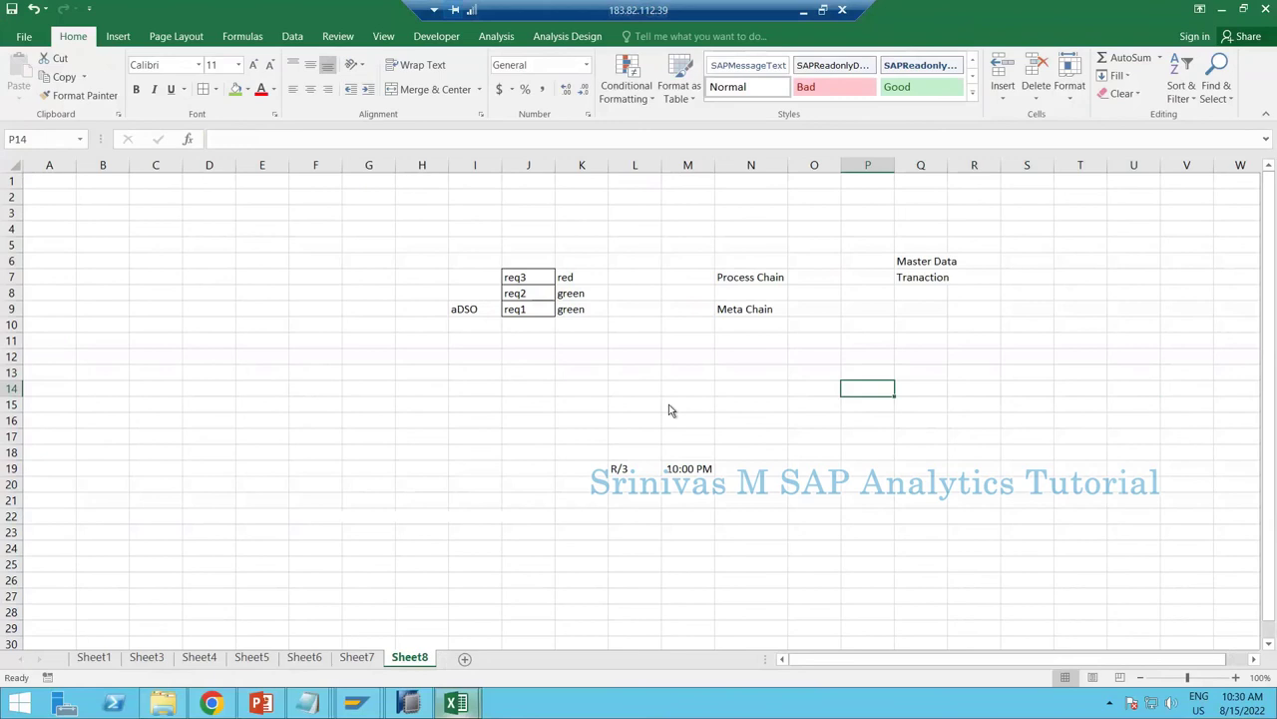
# Switch to SAP, review the Date/Time and After Event start options of ZPC_META_START, and return to the Meta Chain without saving.
pyautogui.hotkey('alt', 'Tab')
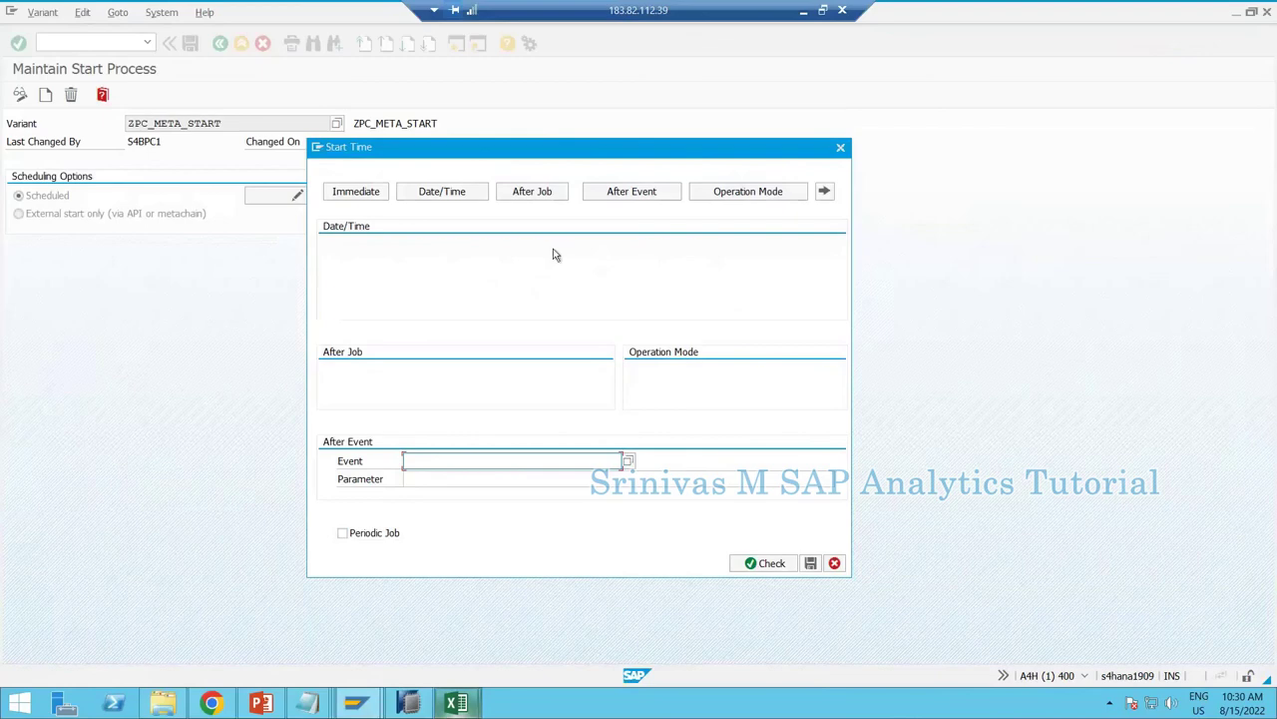
pyautogui.click(360, 193)
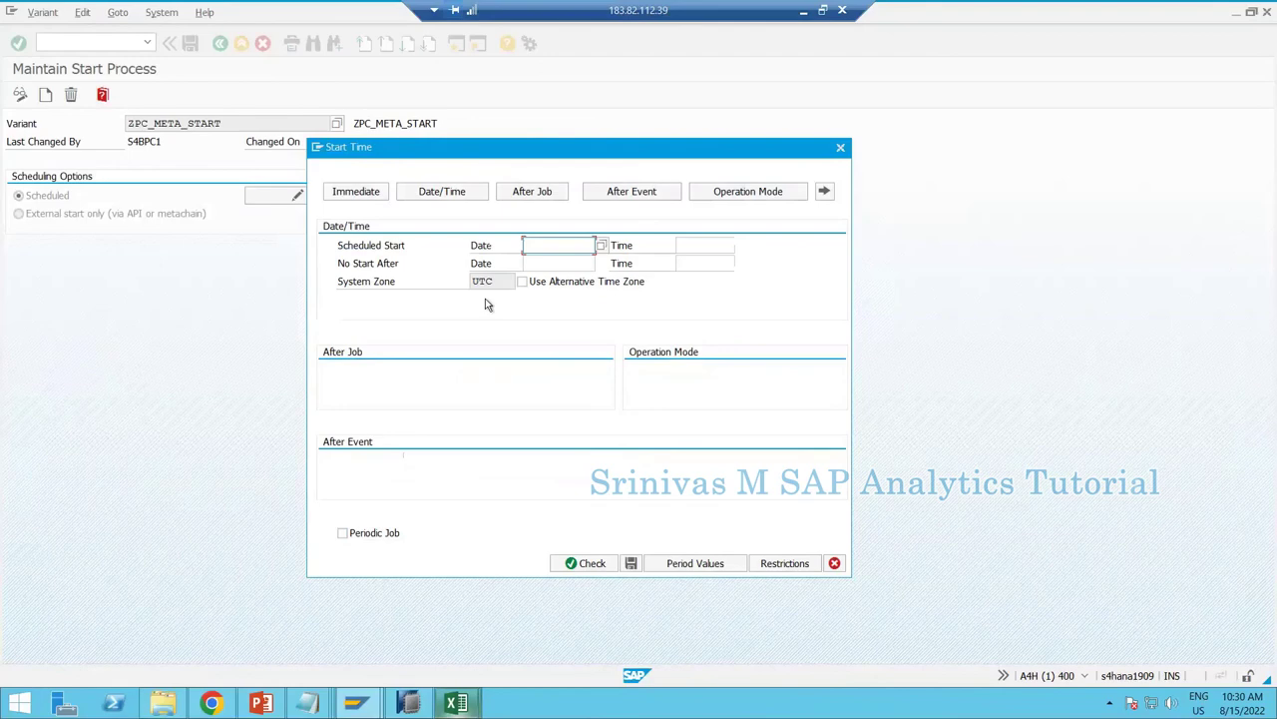
pyautogui.click(656, 192)
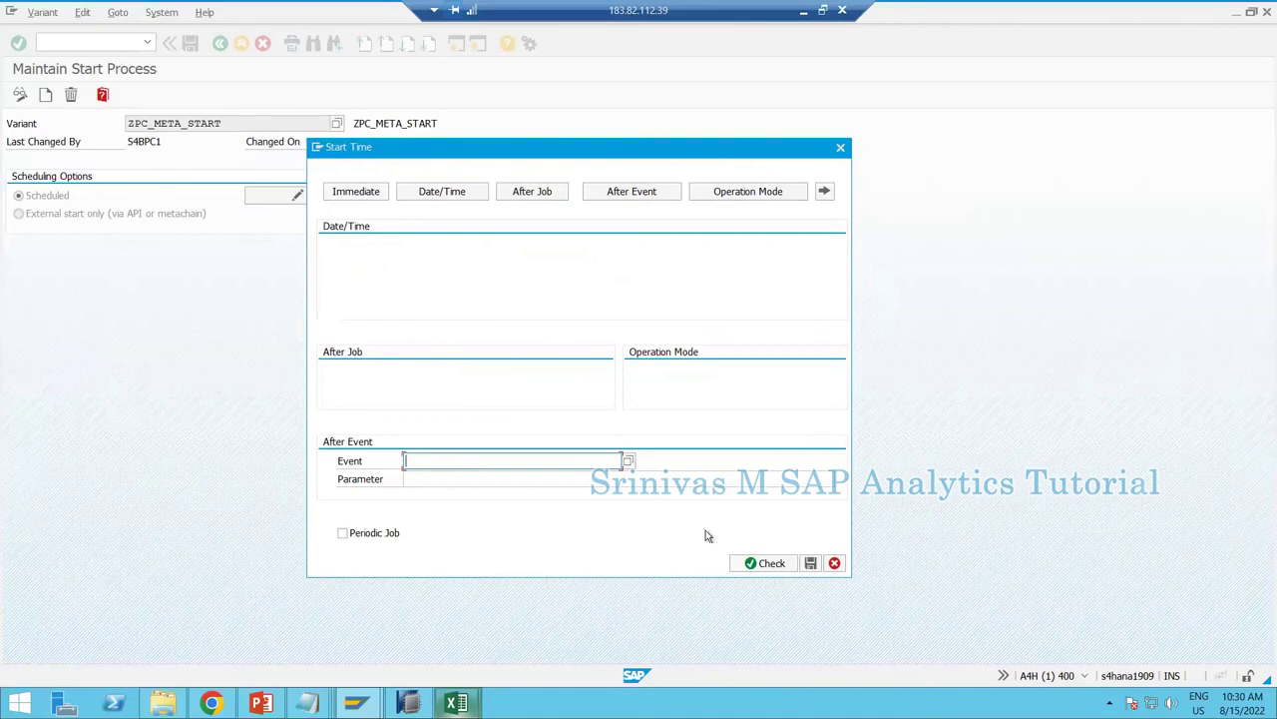
pyautogui.click(833, 564)
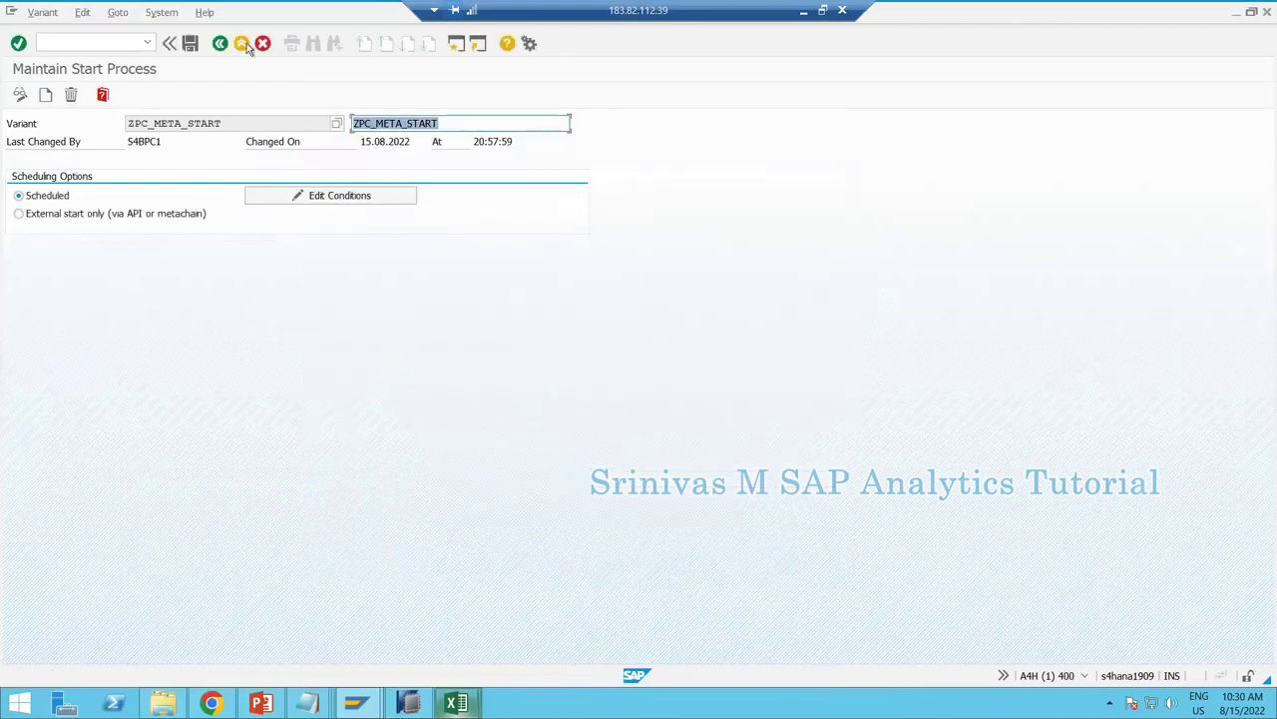
pyautogui.click(242, 44)
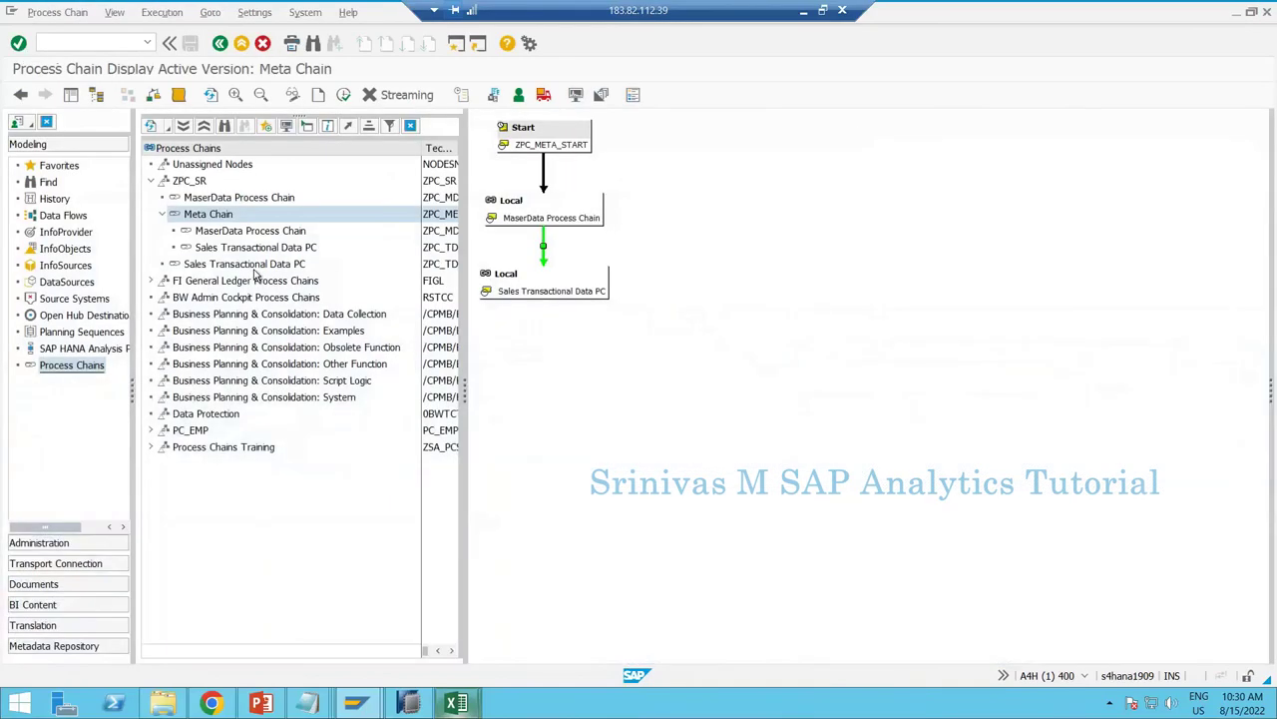
# Display the logs of the Sales Transactional Data PC chain for its 15.08.2022 run.
pyautogui.click(252, 265)
pyautogui.rightClick(268, 266)
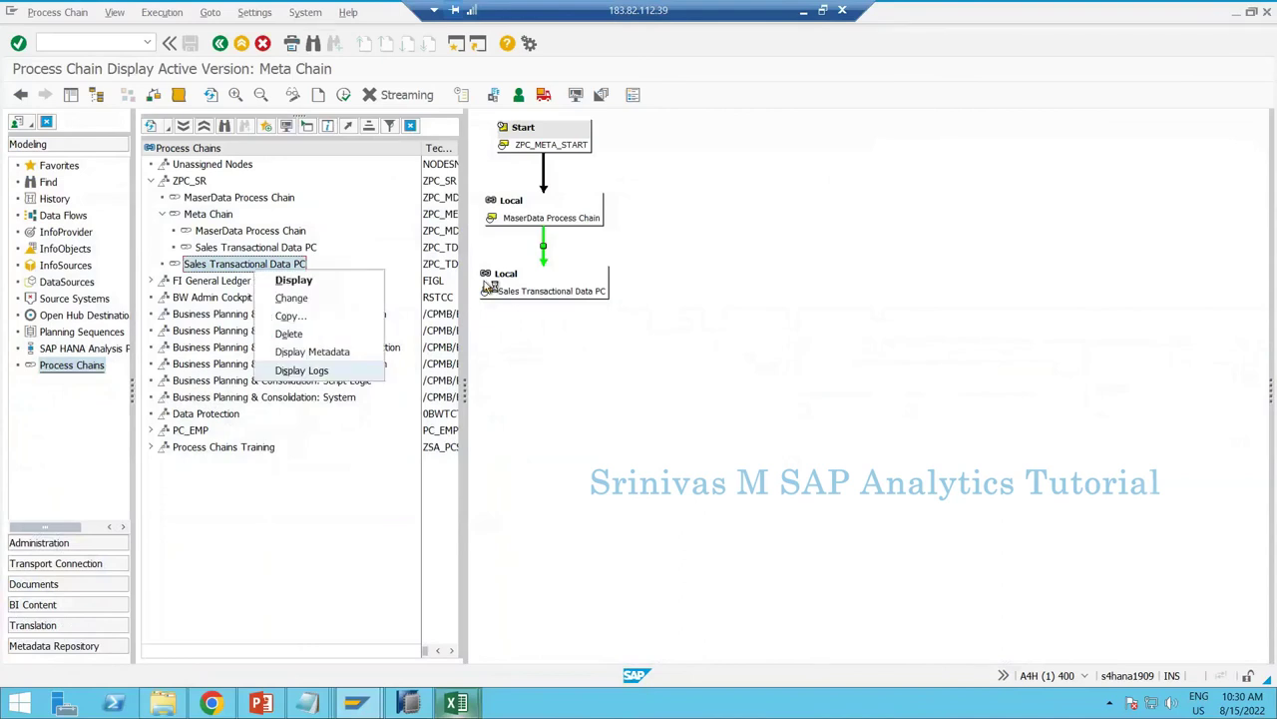
pyautogui.click(516, 250)
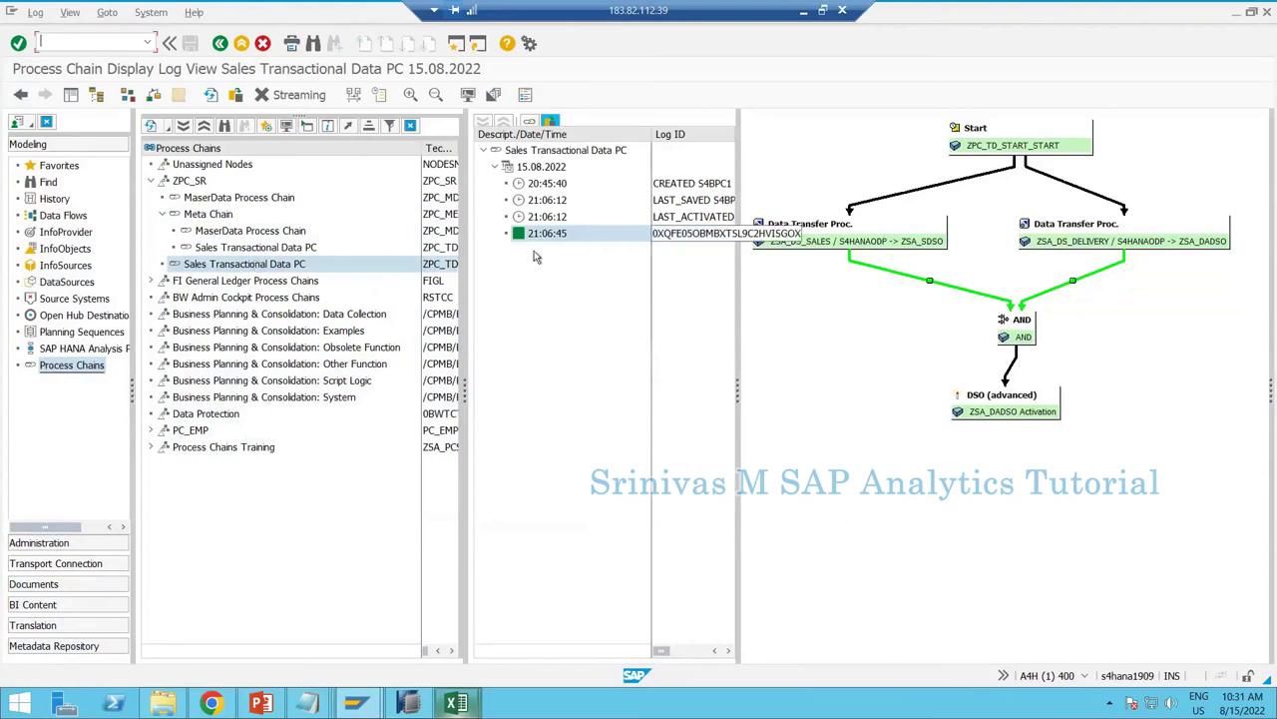
# Display the logs of the MaserData Process Chain under ZPC_SR.
pyautogui.click(222, 198)
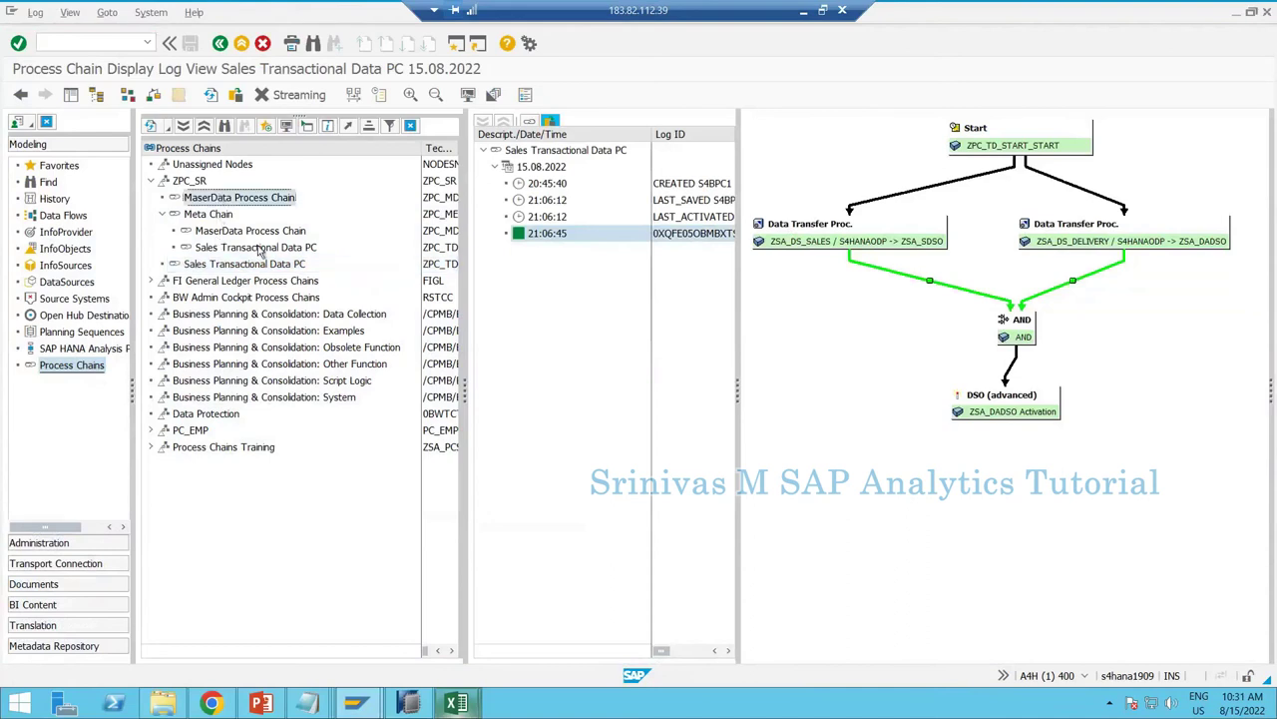
pyautogui.rightClick(236, 198)
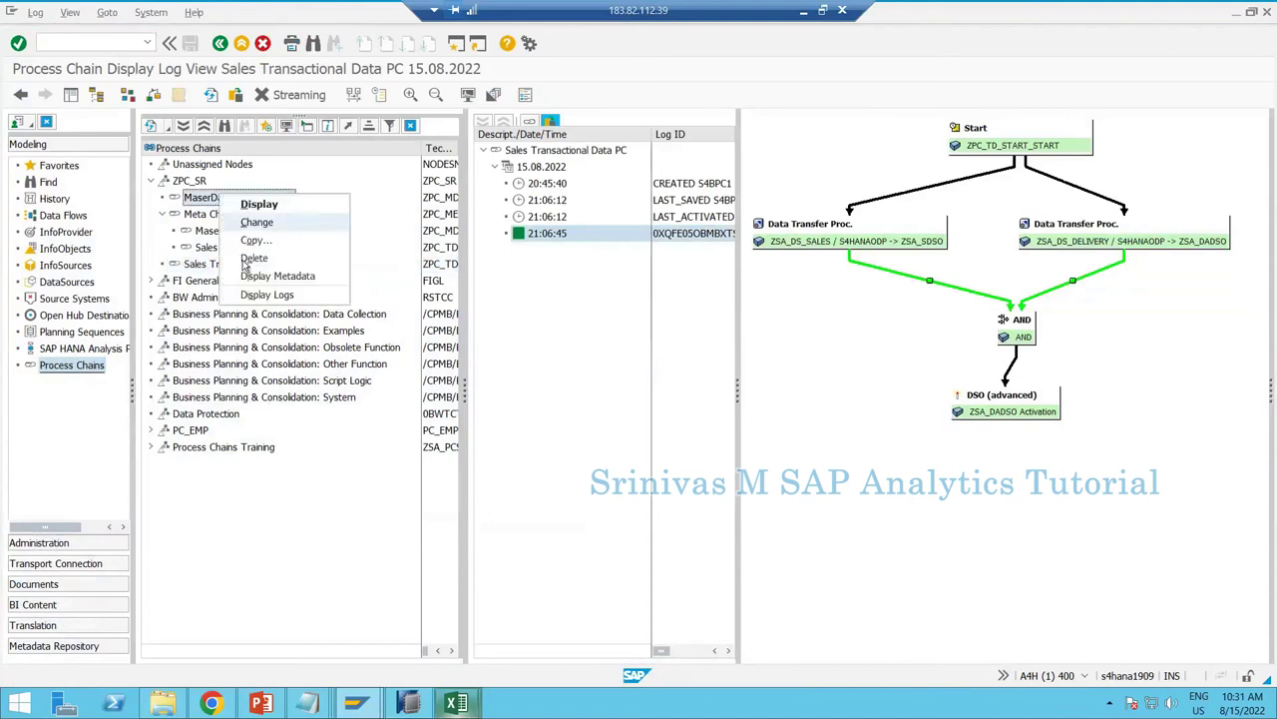
pyautogui.click(266, 294)
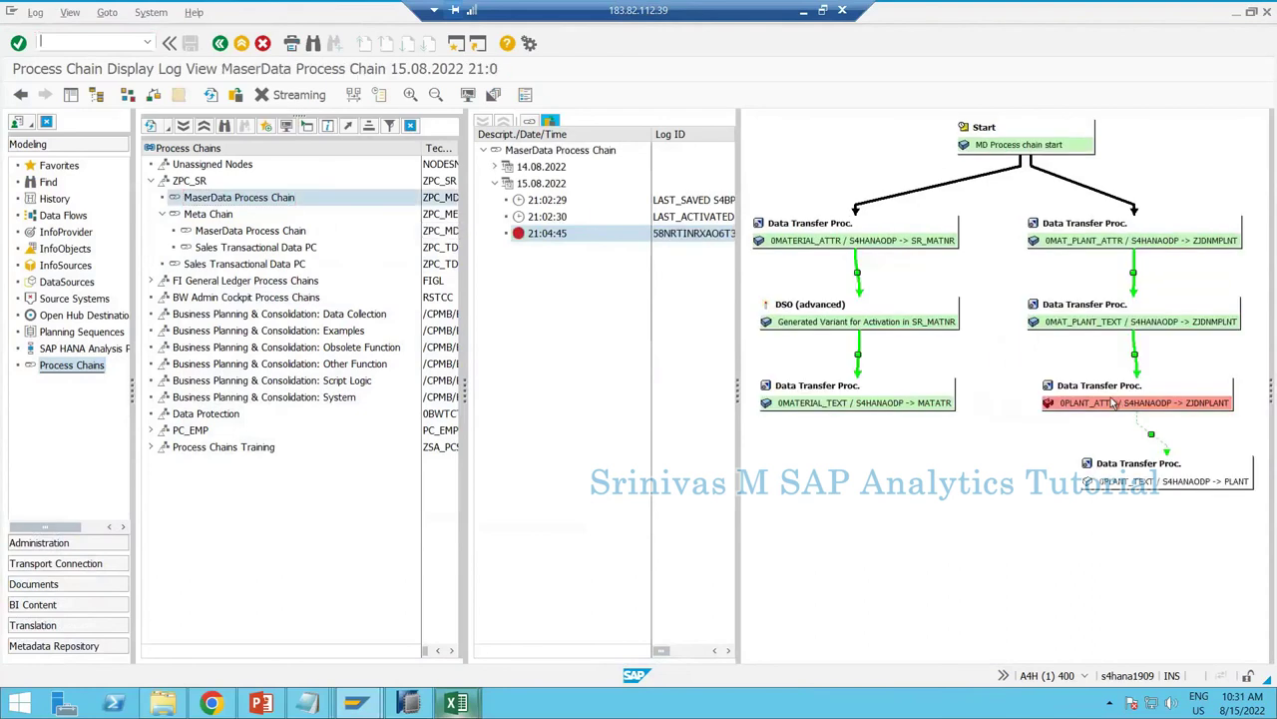
# Examine the chain details and background job messages of the red 0PLANT_ATTR data transfer process, and close its logs.
pyautogui.click(1112, 402)
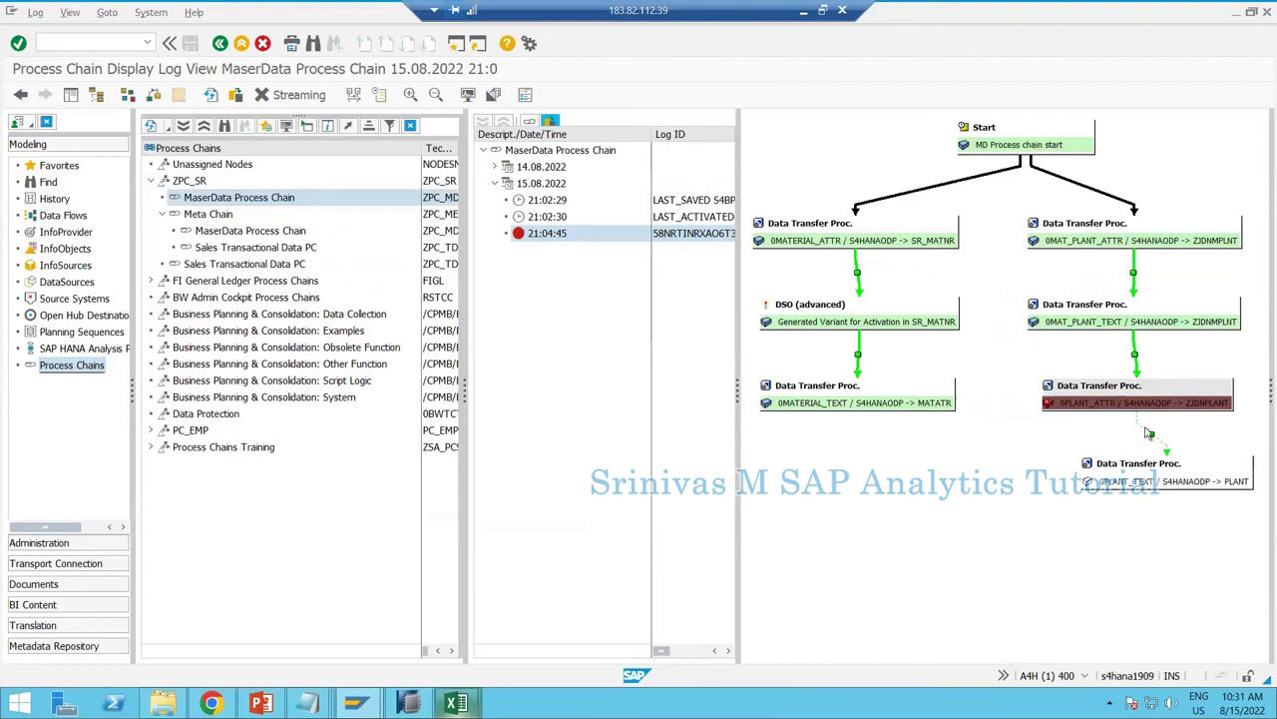
pyautogui.rightClick(1119, 400)
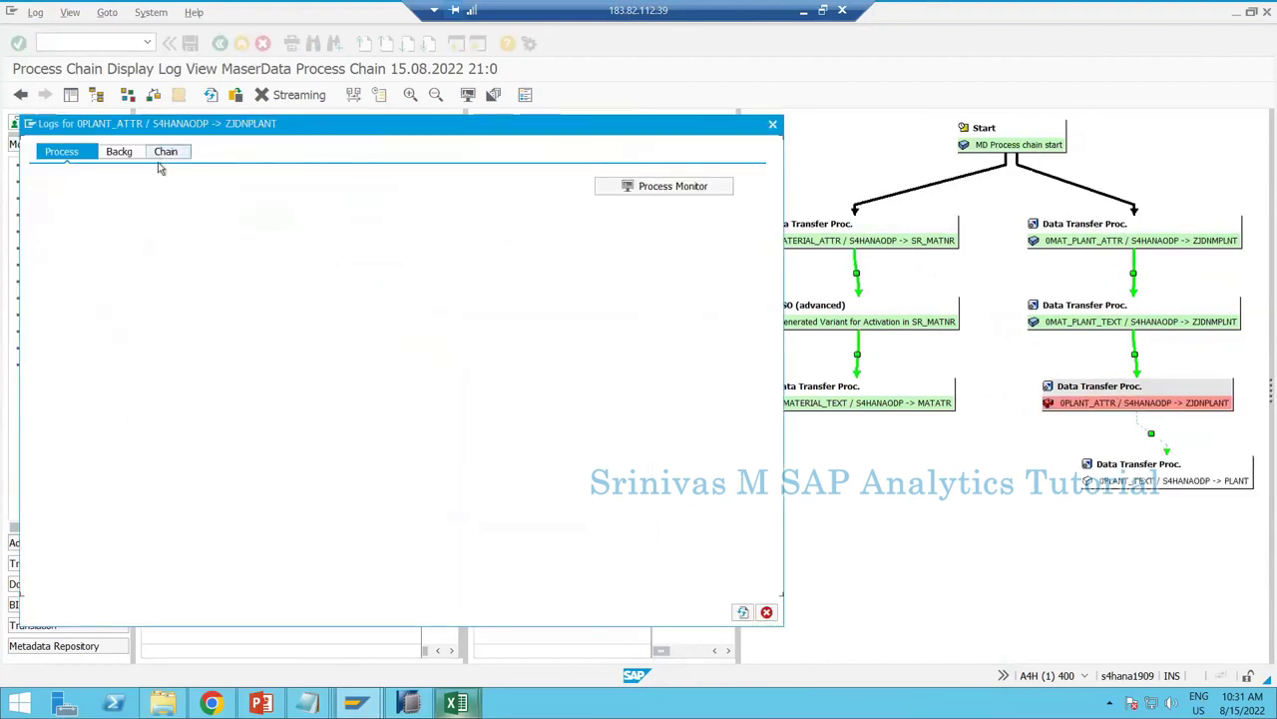
pyautogui.click(162, 154)
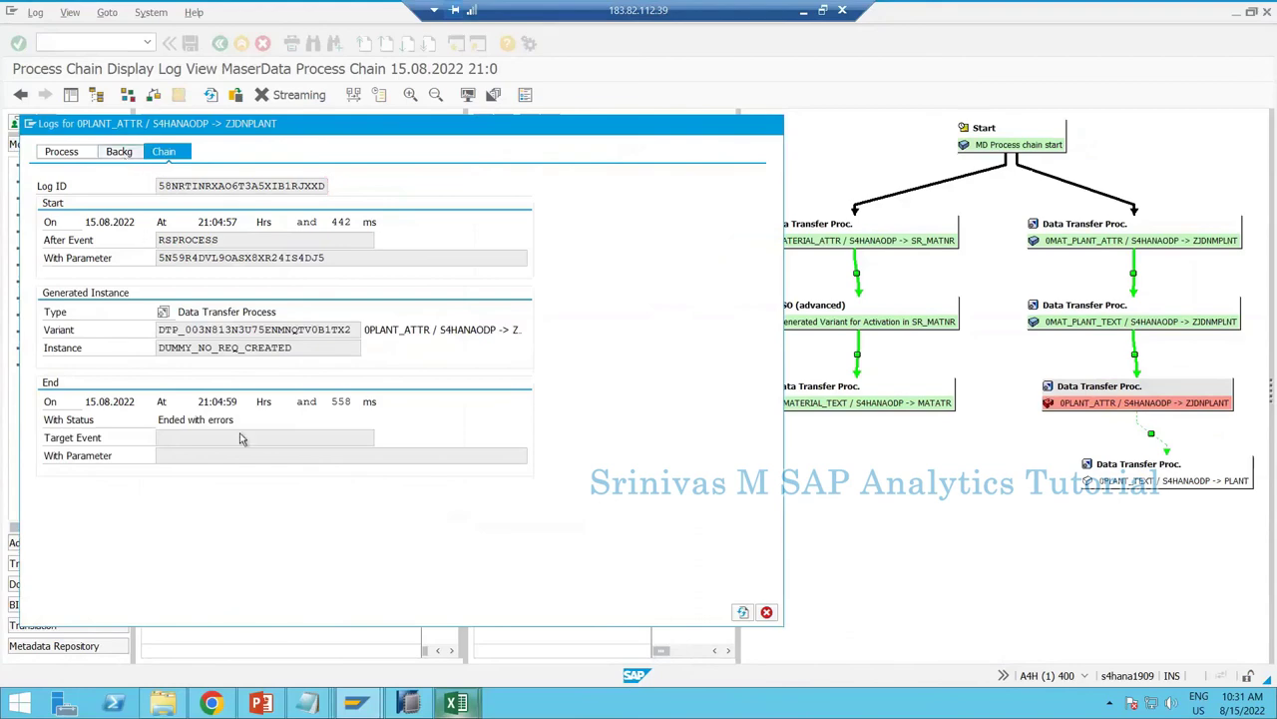
pyautogui.click(119, 150)
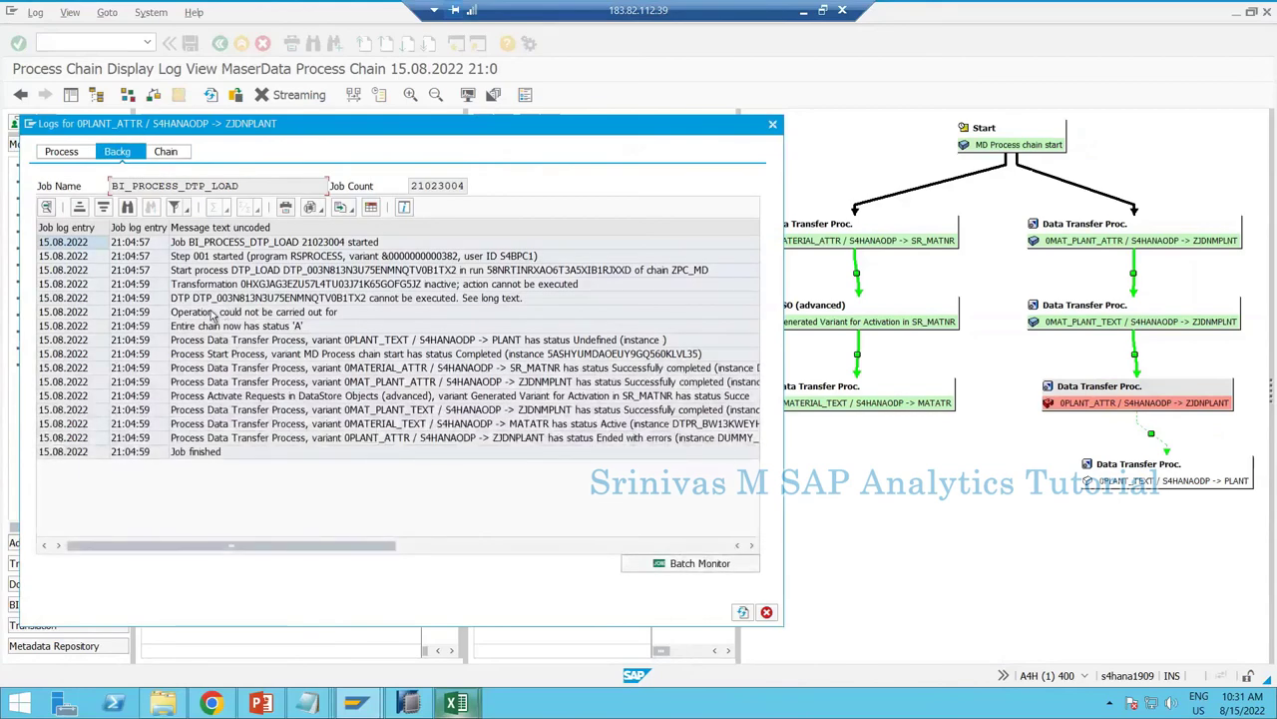
pyautogui.click(441, 302)
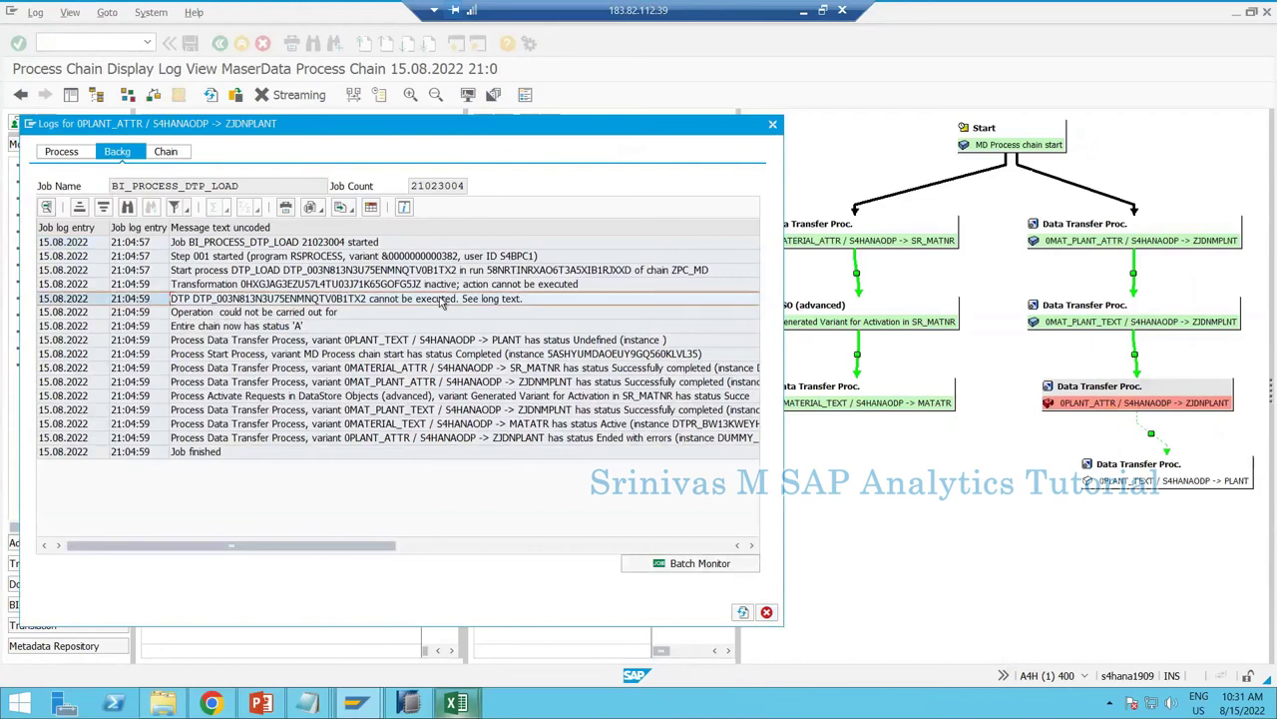
pyautogui.click(445, 287)
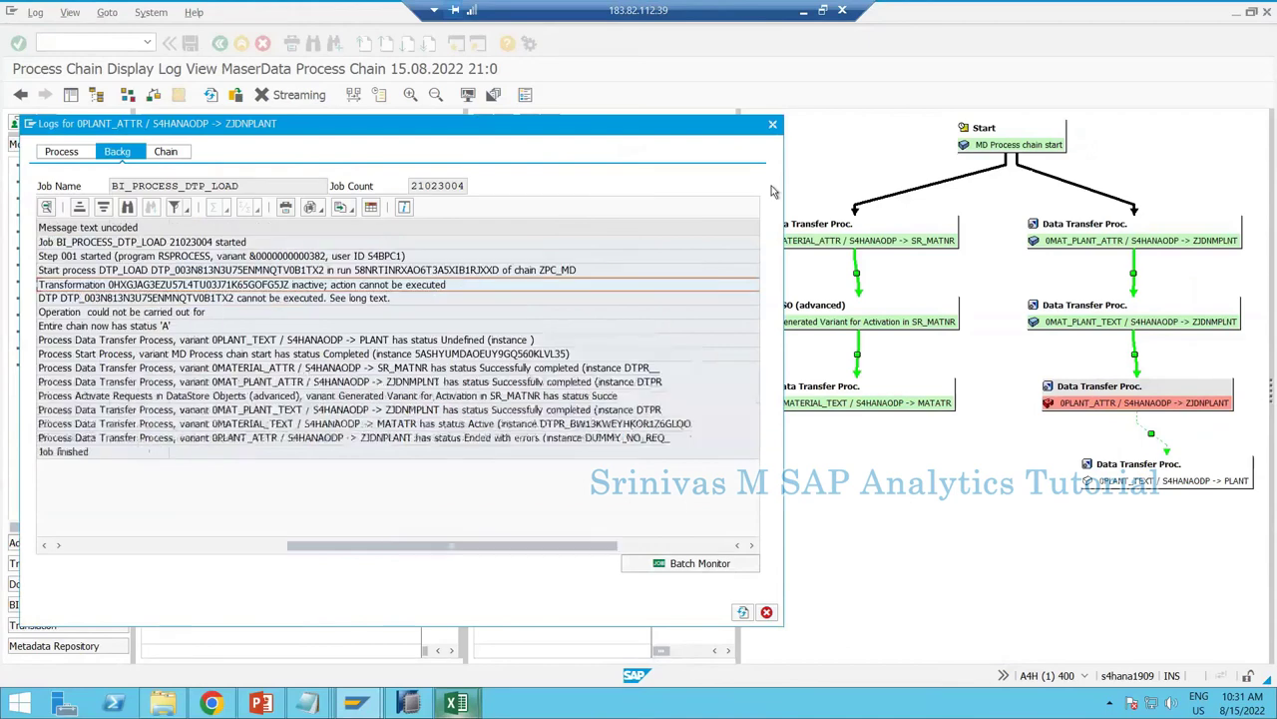
pyautogui.click(1134, 401)
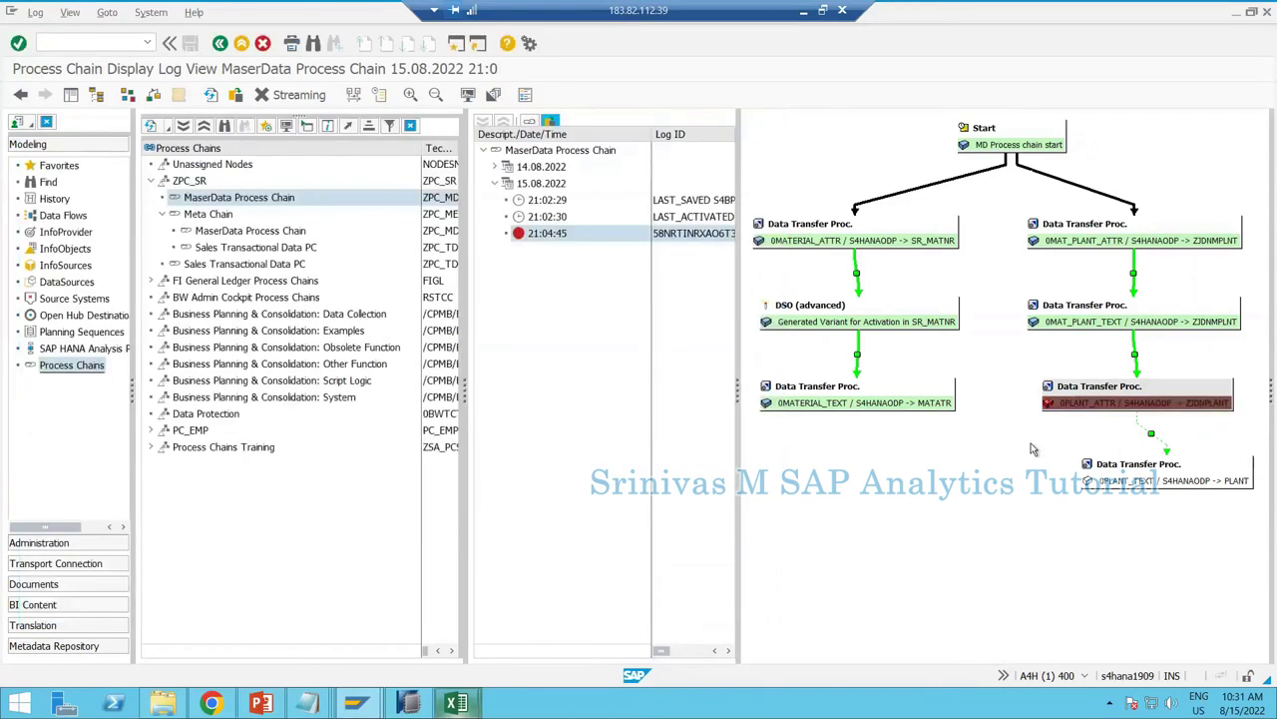
pyautogui.rightClick(1052, 394)
pyautogui.click(406, 450)
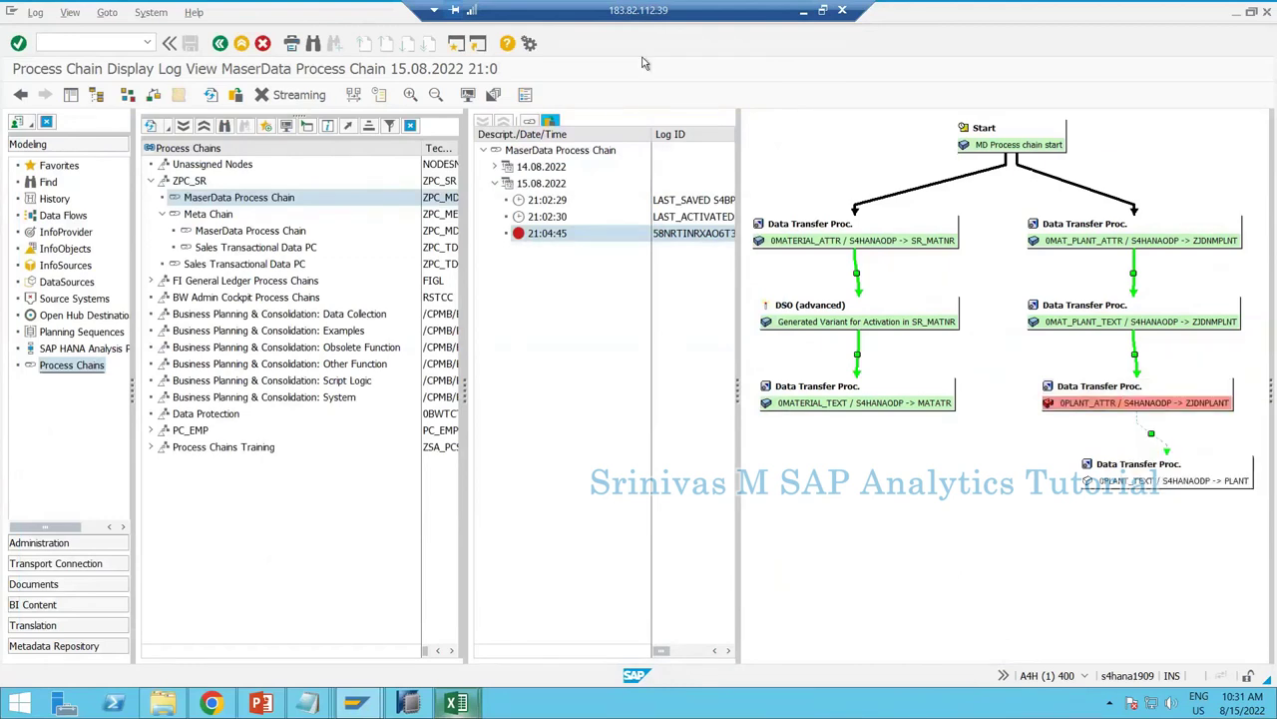